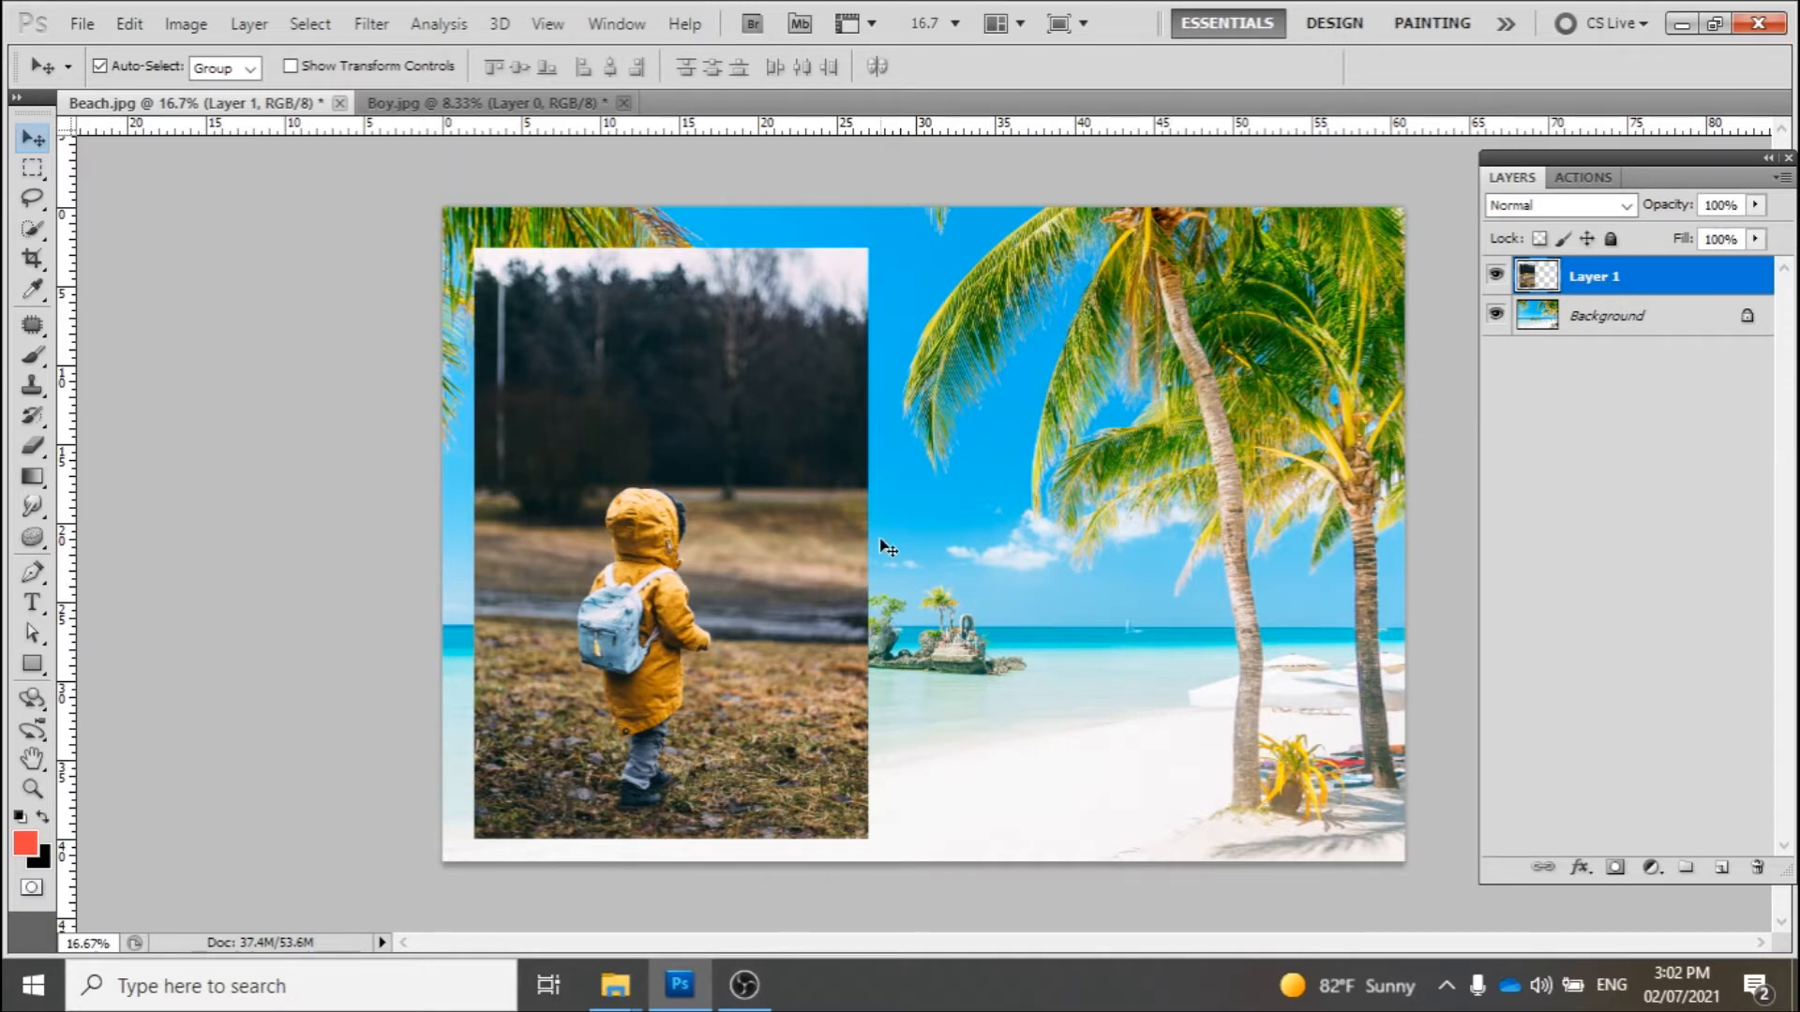
Nudge the boy photo slightly within the beach image and draw a rectangular marquee around the boy
{"action": "mouse_move", "coordinate": [707, 522]}
{"action": "left_mouse_down"}
{"action": "mouse_move", "coordinate": [819, 483]}
{"action": "mouse_move", "coordinate": [1151, 520]}
{"action": "mouse_move", "coordinate": [1063, 591]}
{"action": "mouse_move", "coordinate": [818, 552]}
{"action": "mouse_move", "coordinate": [712, 514]}
{"action": "mouse_move", "coordinate": [935, 499]}
{"action": "mouse_move", "coordinate": [1262, 530]}
{"action": "mouse_move", "coordinate": [707, 519]}
{"action": "mouse_move", "coordinate": [710, 536]}
{"action": "left_mouse_up"}
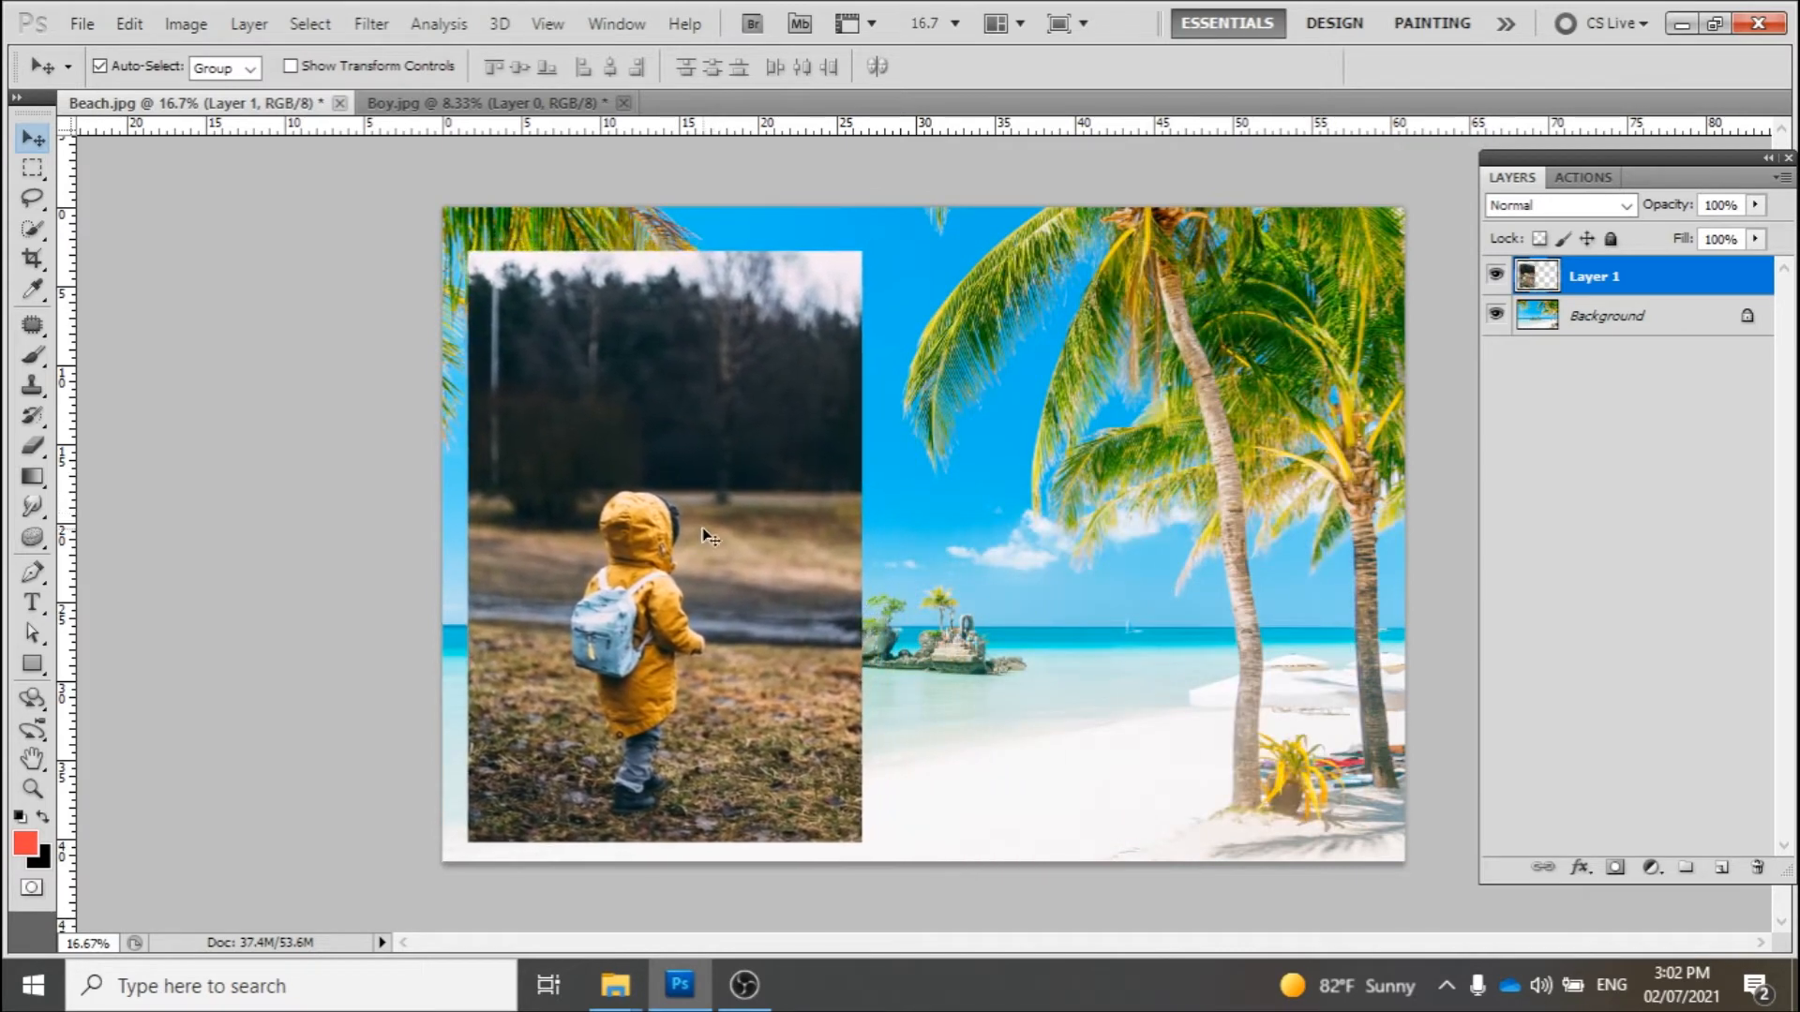
{"action": "left_click", "coordinate": [34, 171]}
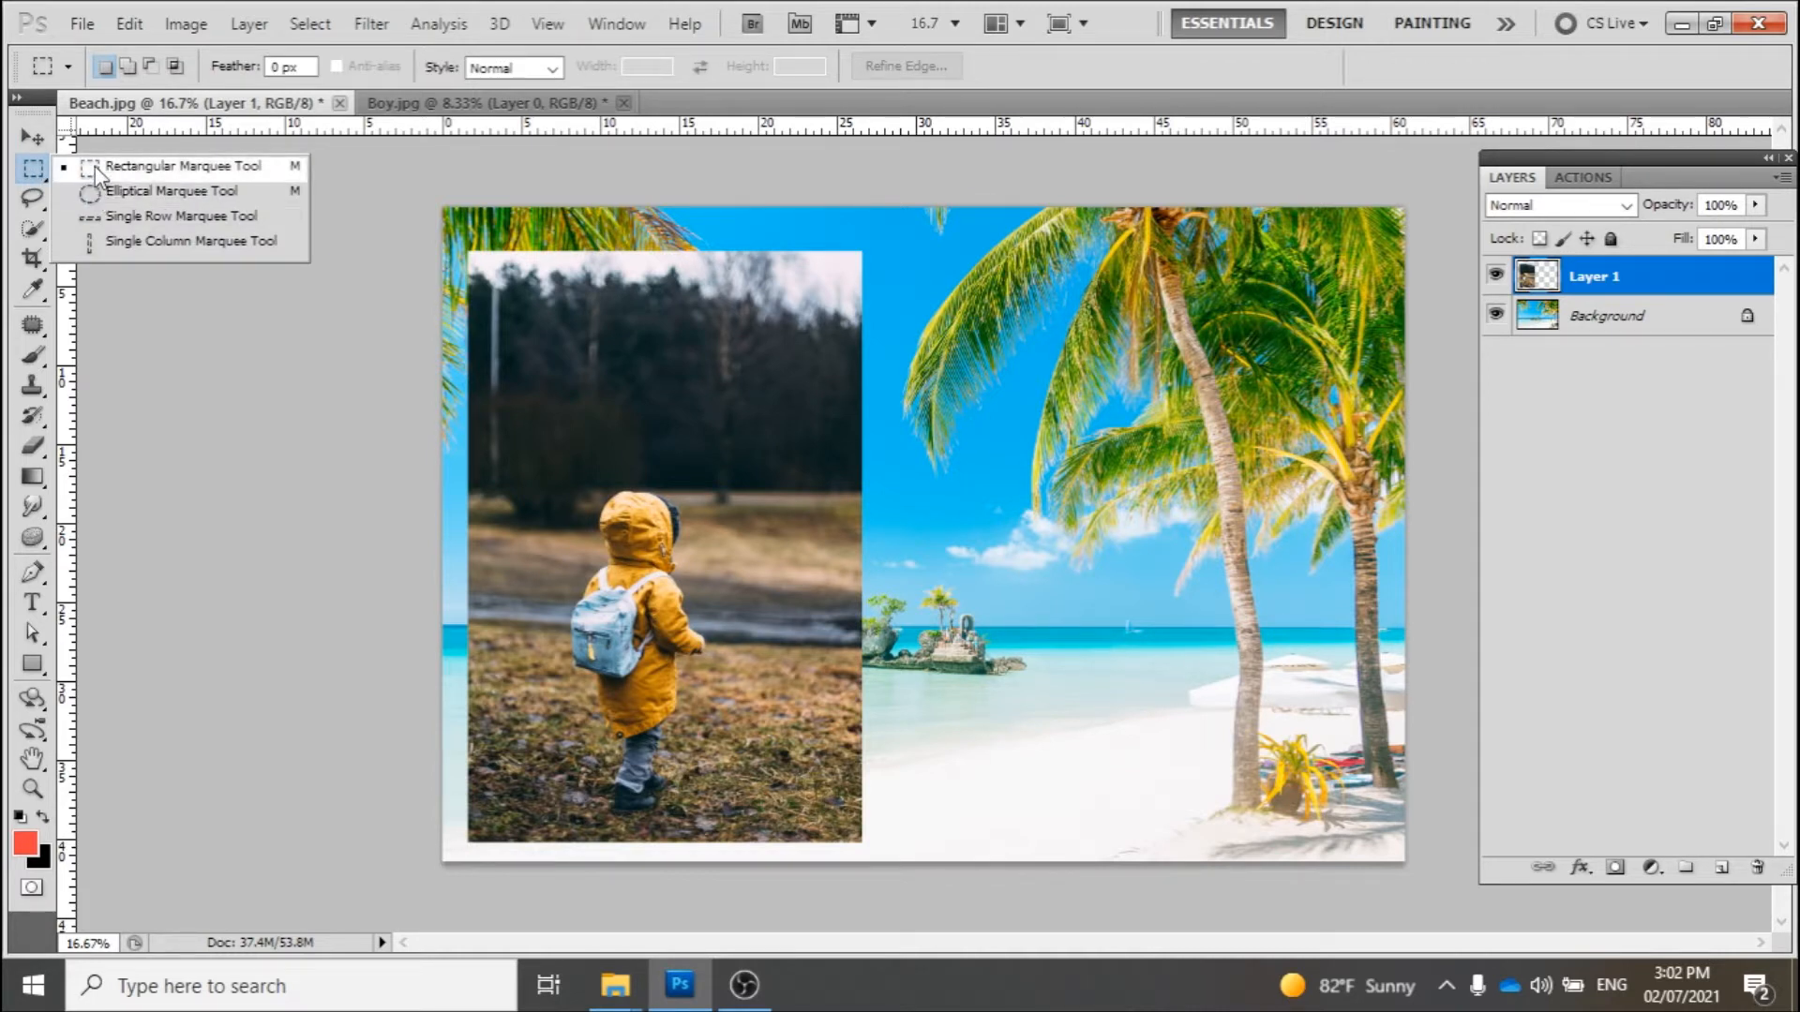
{"action": "left_click", "coordinate": [380, 329]}
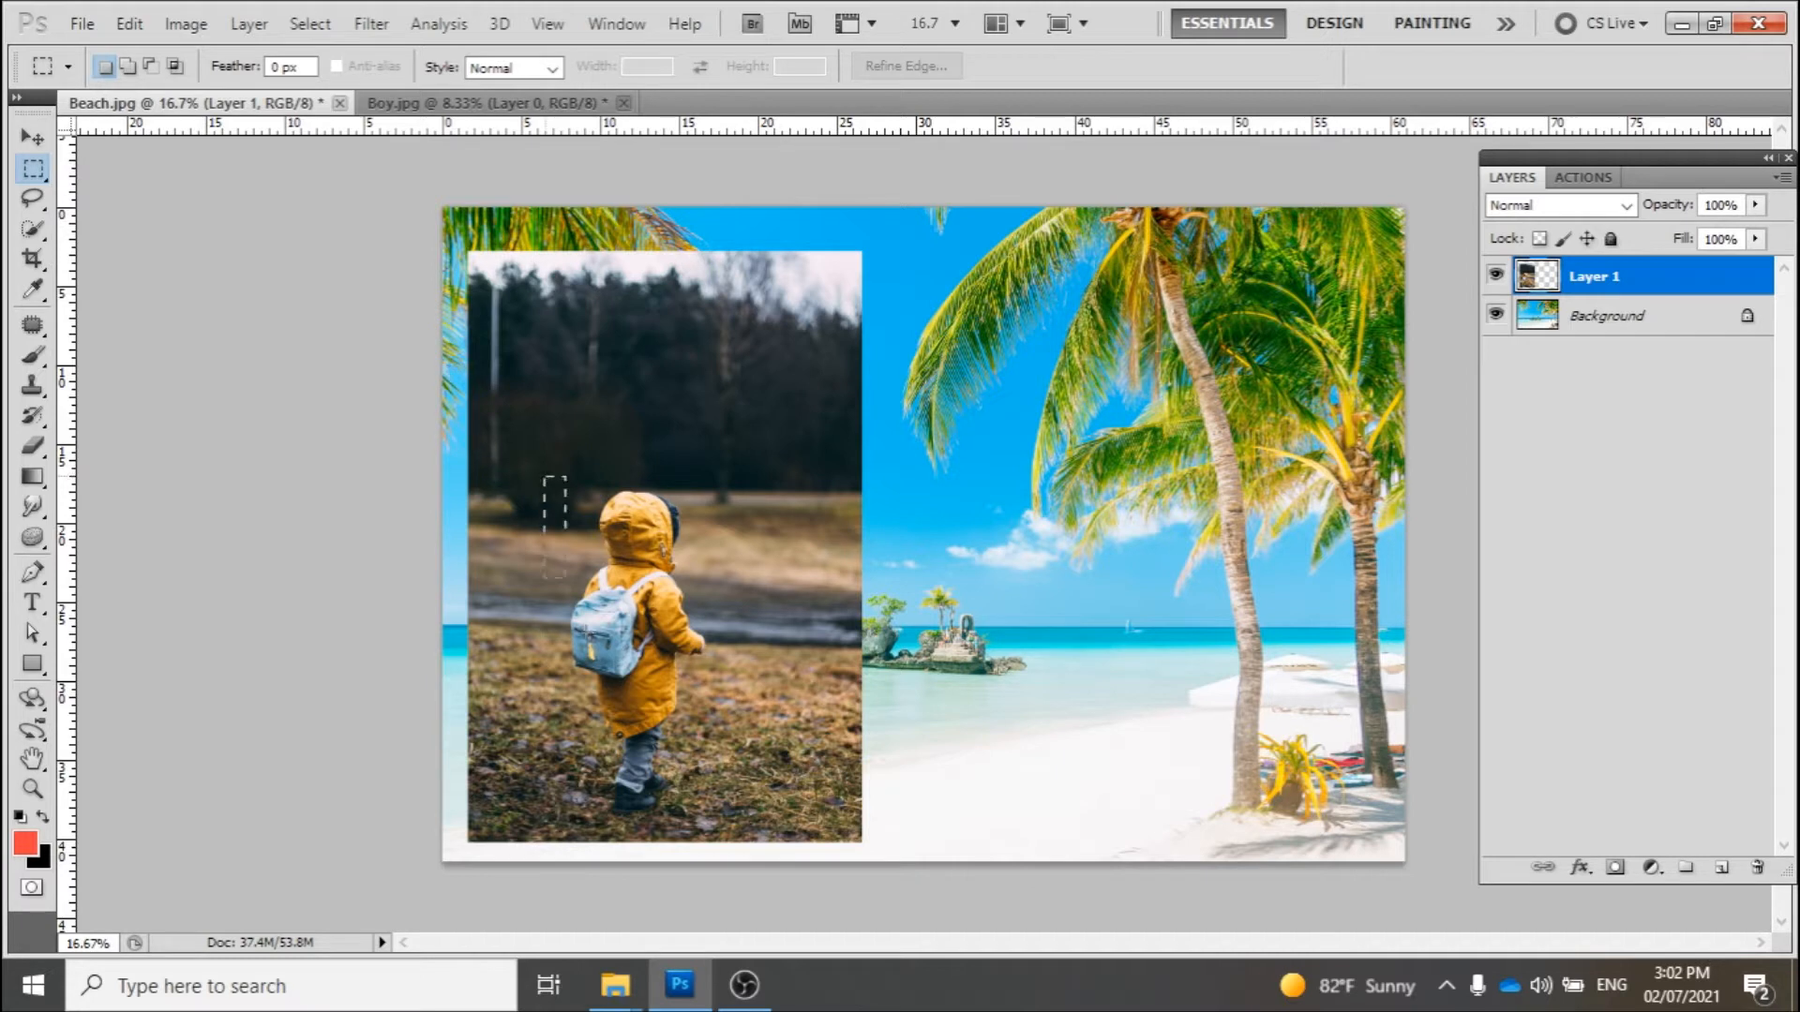
{"action": "left_click_drag", "start_coordinate": [709, 825], "coordinate": [718, 831]}
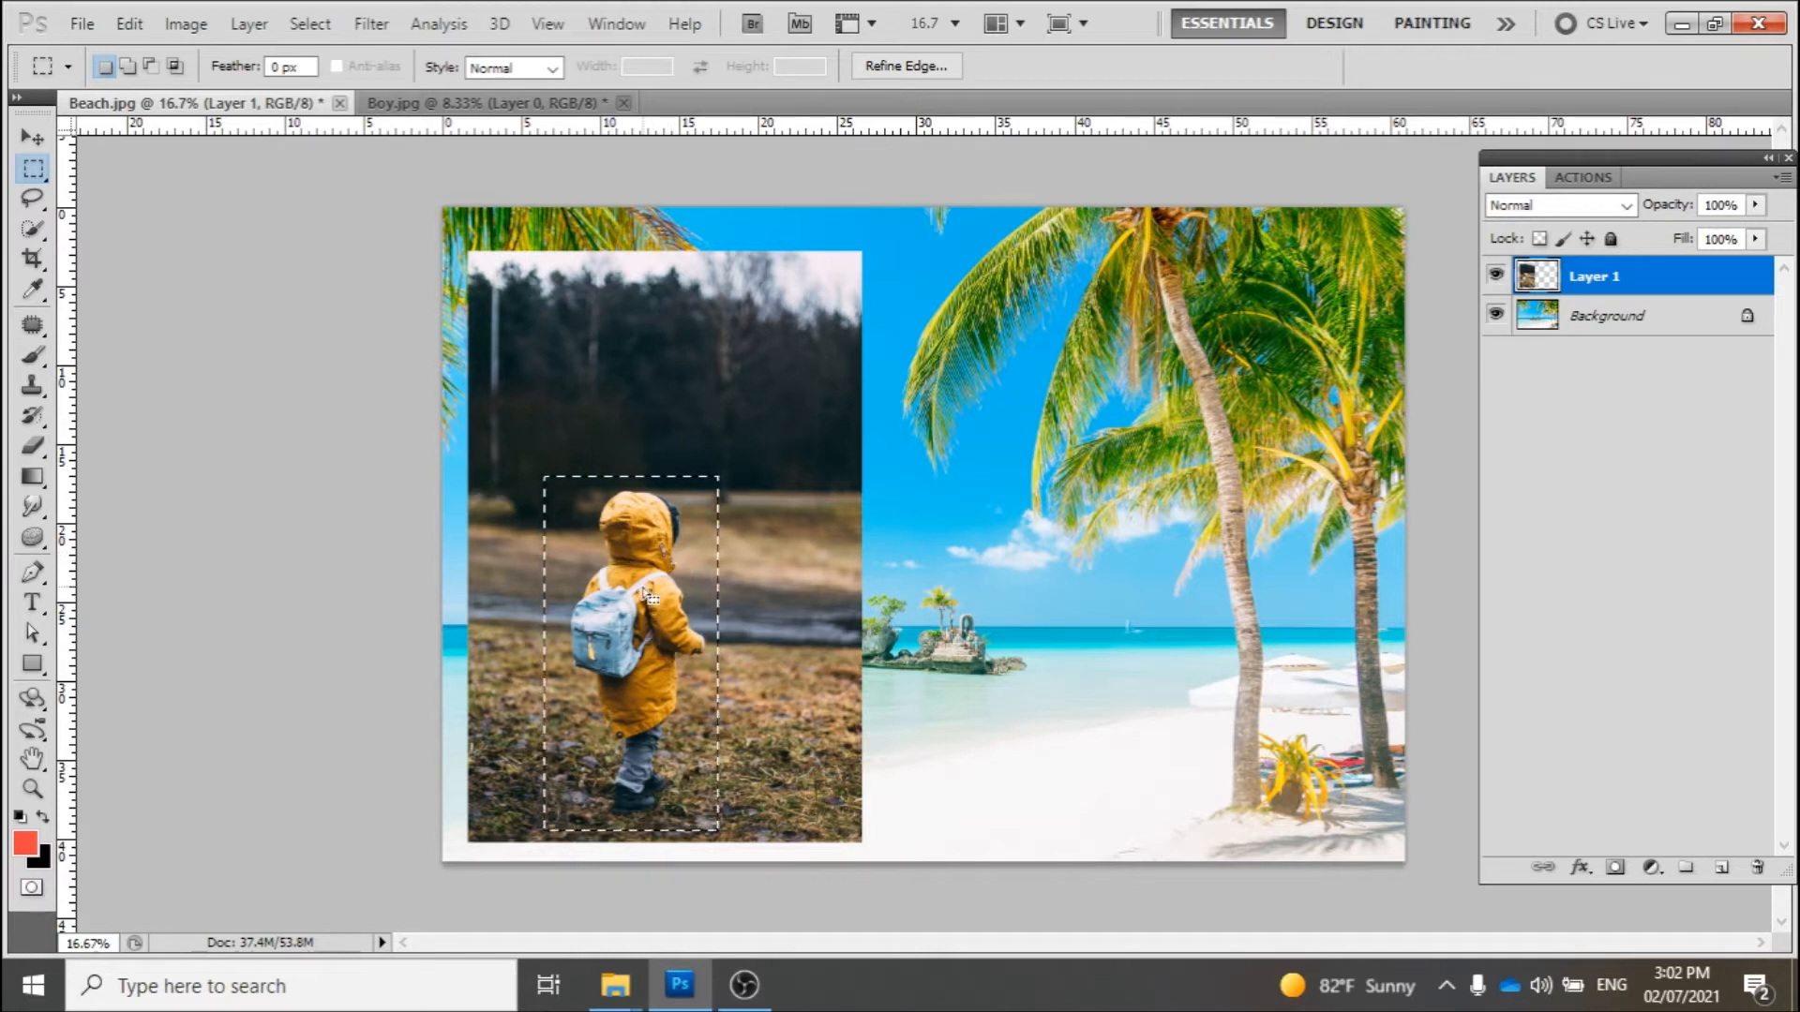
Invert the rectangular selection, delete the photo area around the boy from Layer 1, and deselect
{"action": "left_click", "coordinate": [189, 26]}
{"action": "mouse_move", "coordinate": [325, 38]}
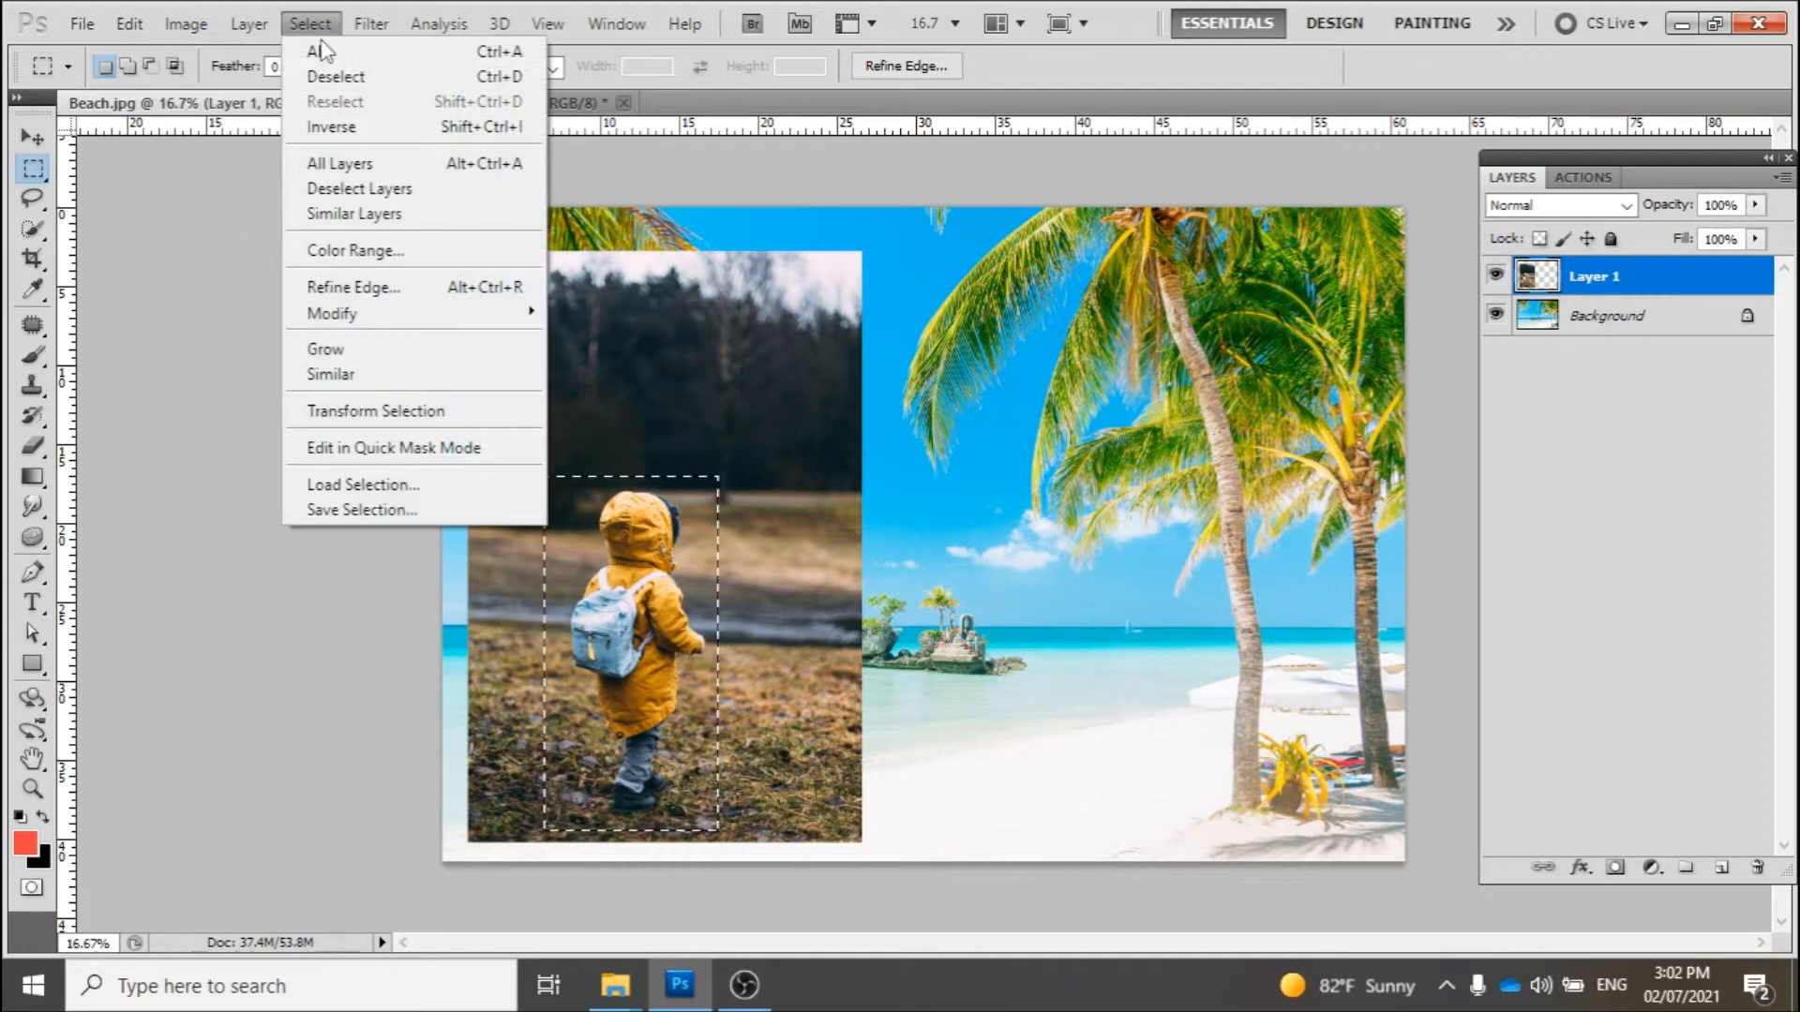
{"action": "left_click", "coordinate": [328, 126]}
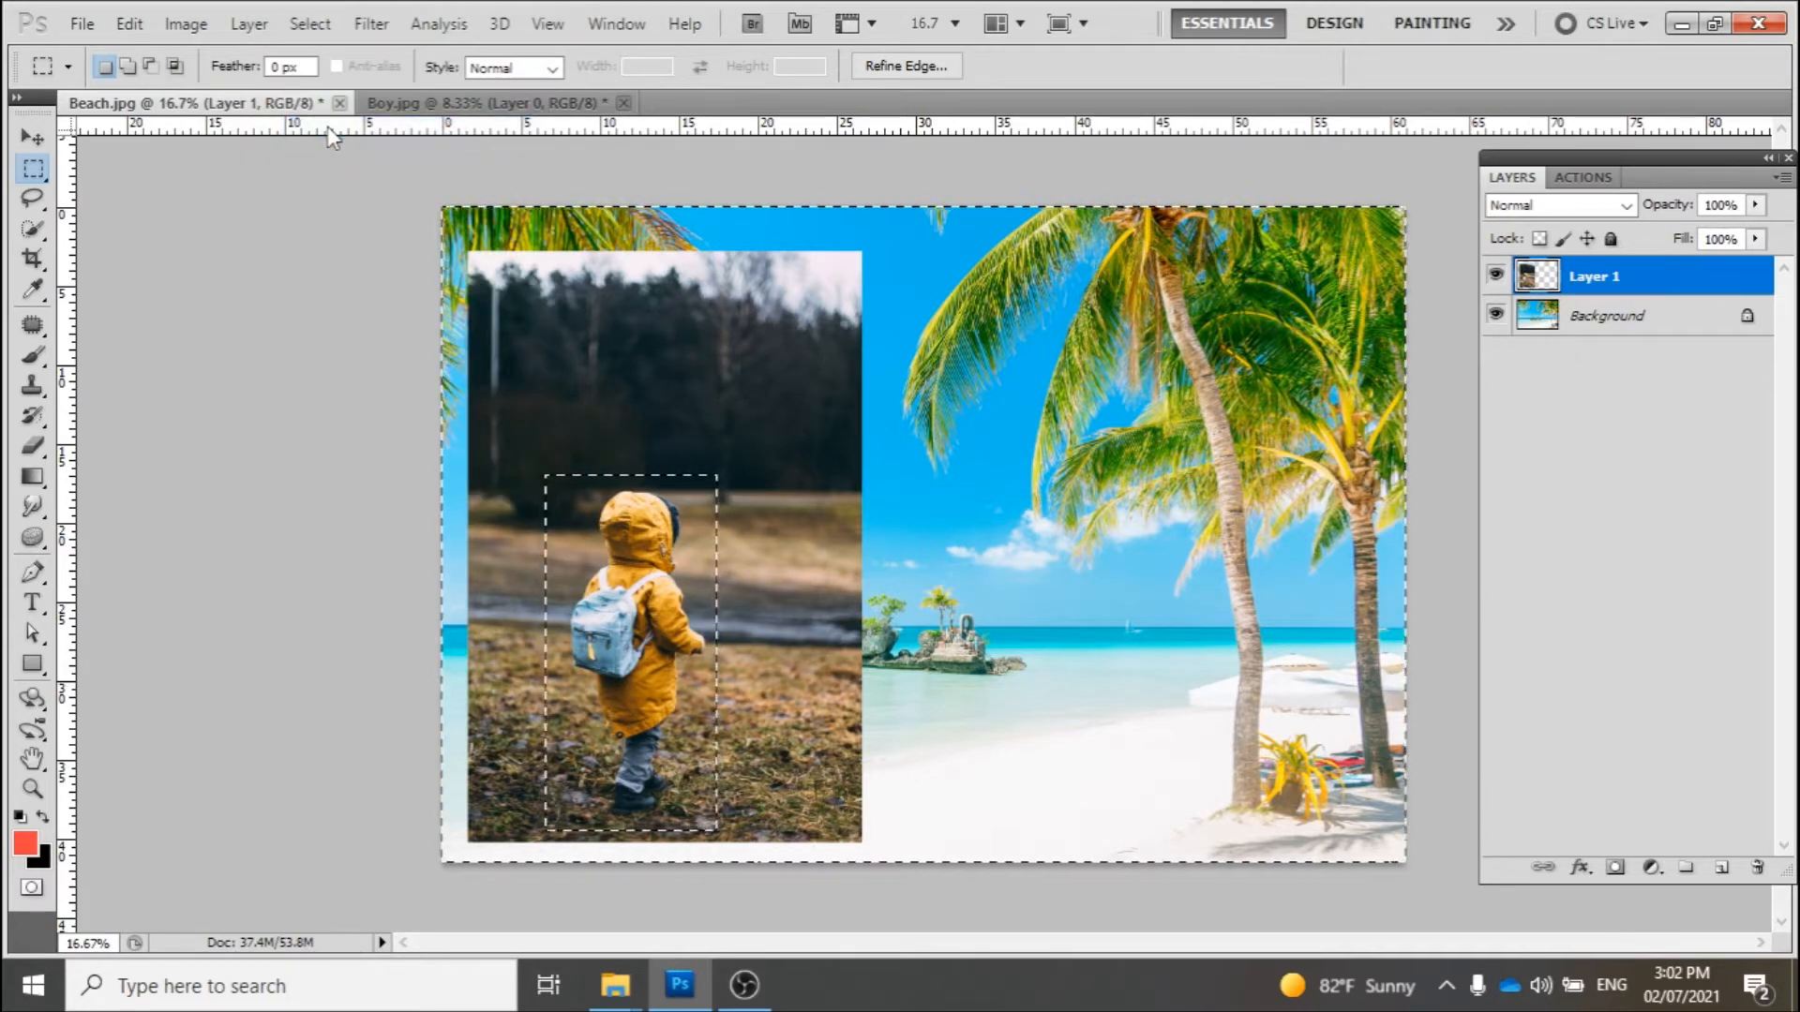
{"action": "key", "text": "Delete"}
{"action": "key", "text": "ctrl+d"}
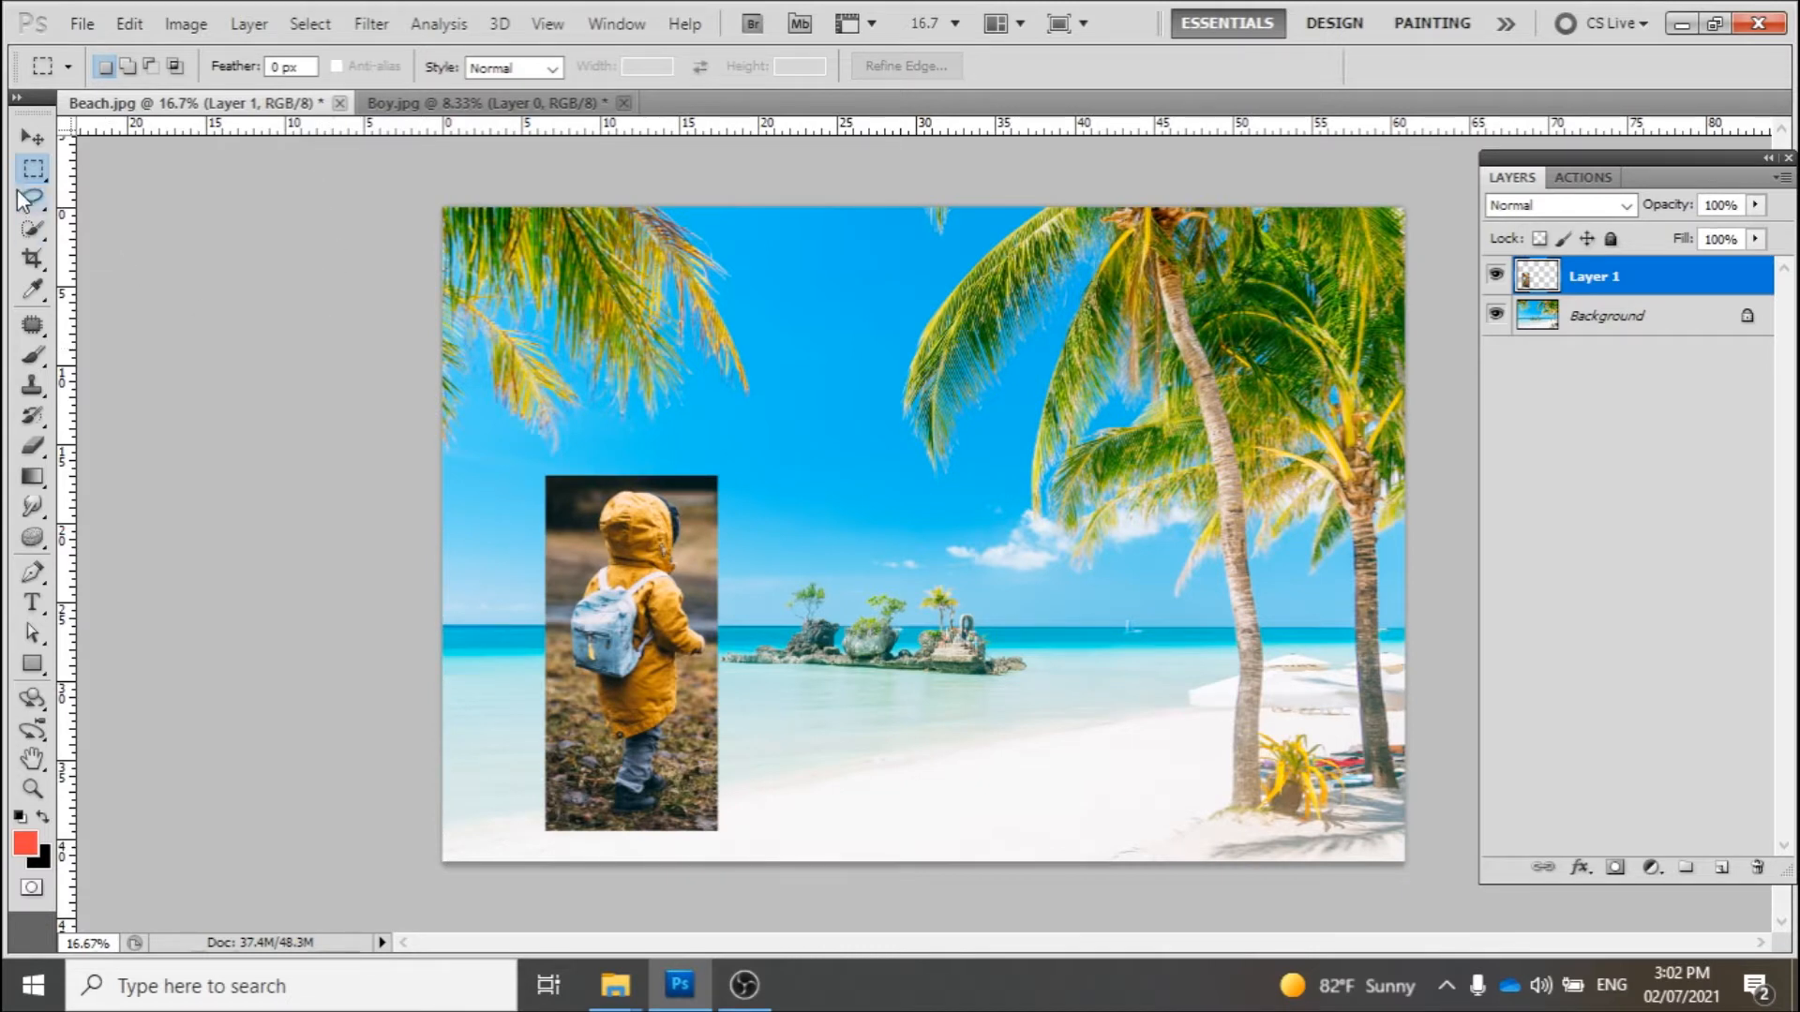
Undo the rectangular cutout to restore the full boy photo
{"action": "key", "text": "ctrl+z"}
{"action": "key", "text": "ctrl+alt+z"}
{"action": "key", "text": "ctrl+alt+z"}
{"action": "key", "text": "ctrl+alt+z"}
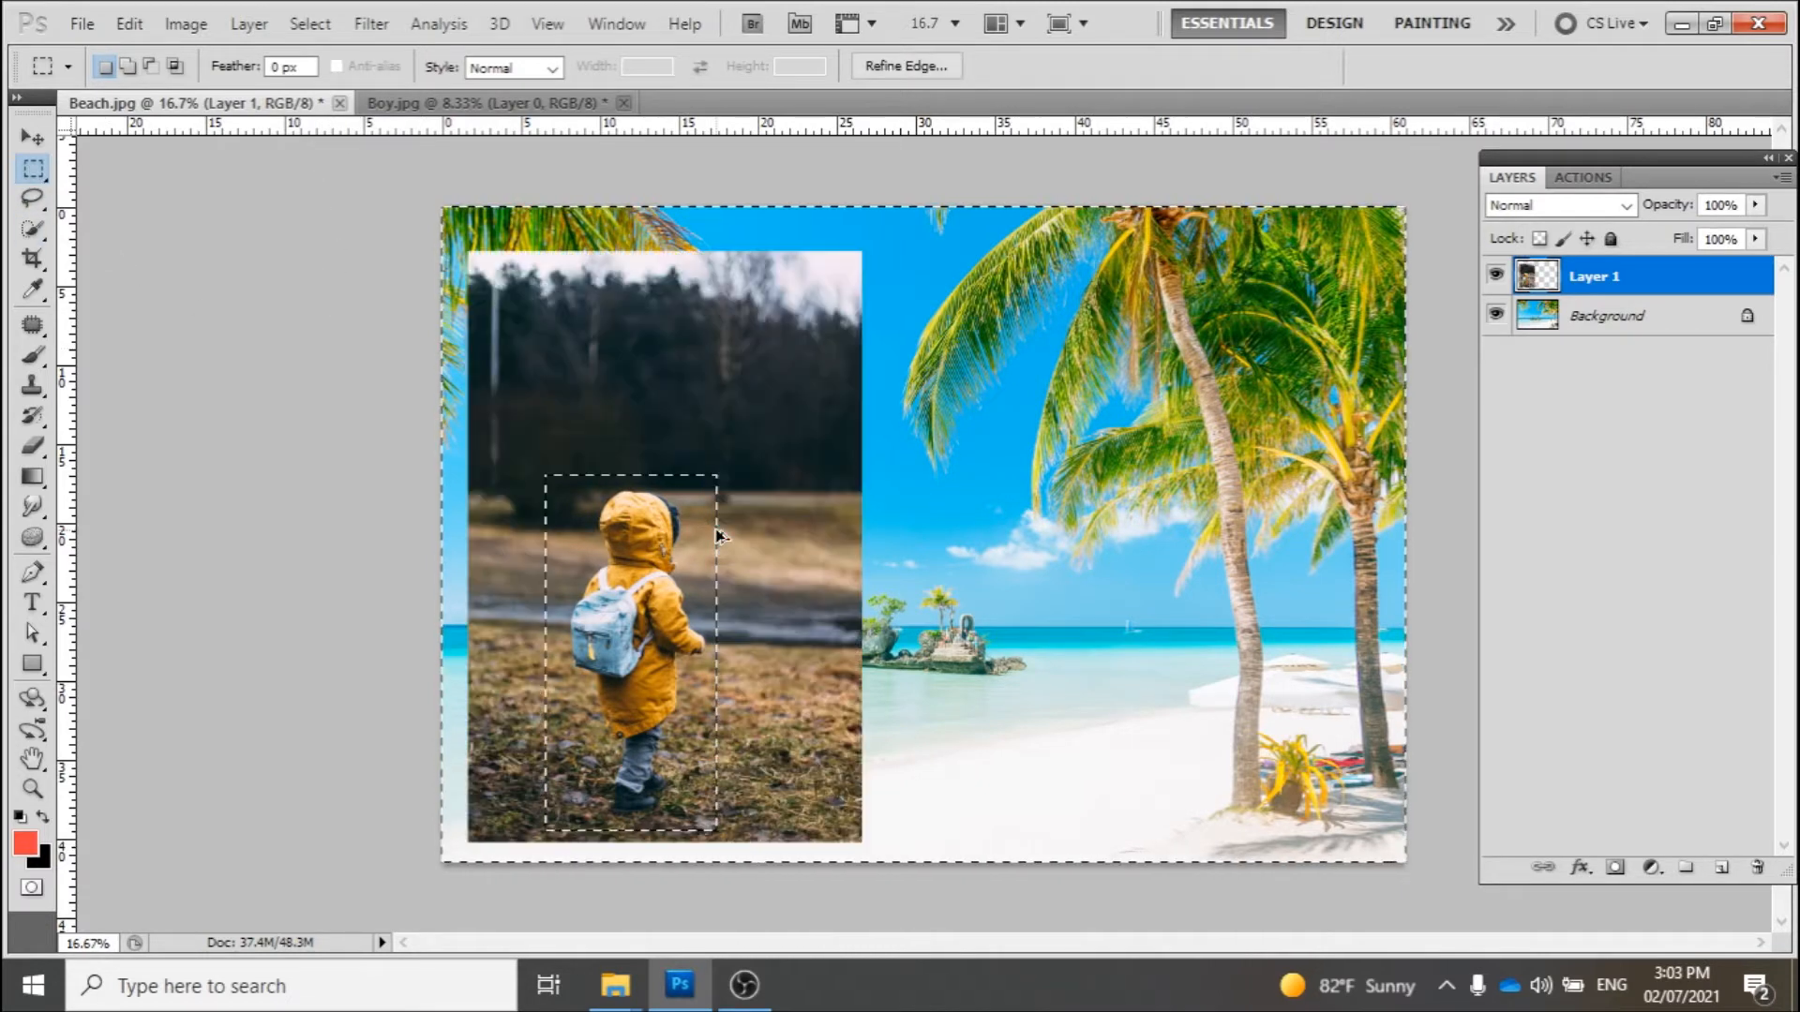
Cut the photo to an ellipse around the boy by deleting everything outside an elliptical marquee, and deselect
{"action": "right_click", "coordinate": [33, 169]}
{"action": "left_click", "coordinate": [112, 186]}
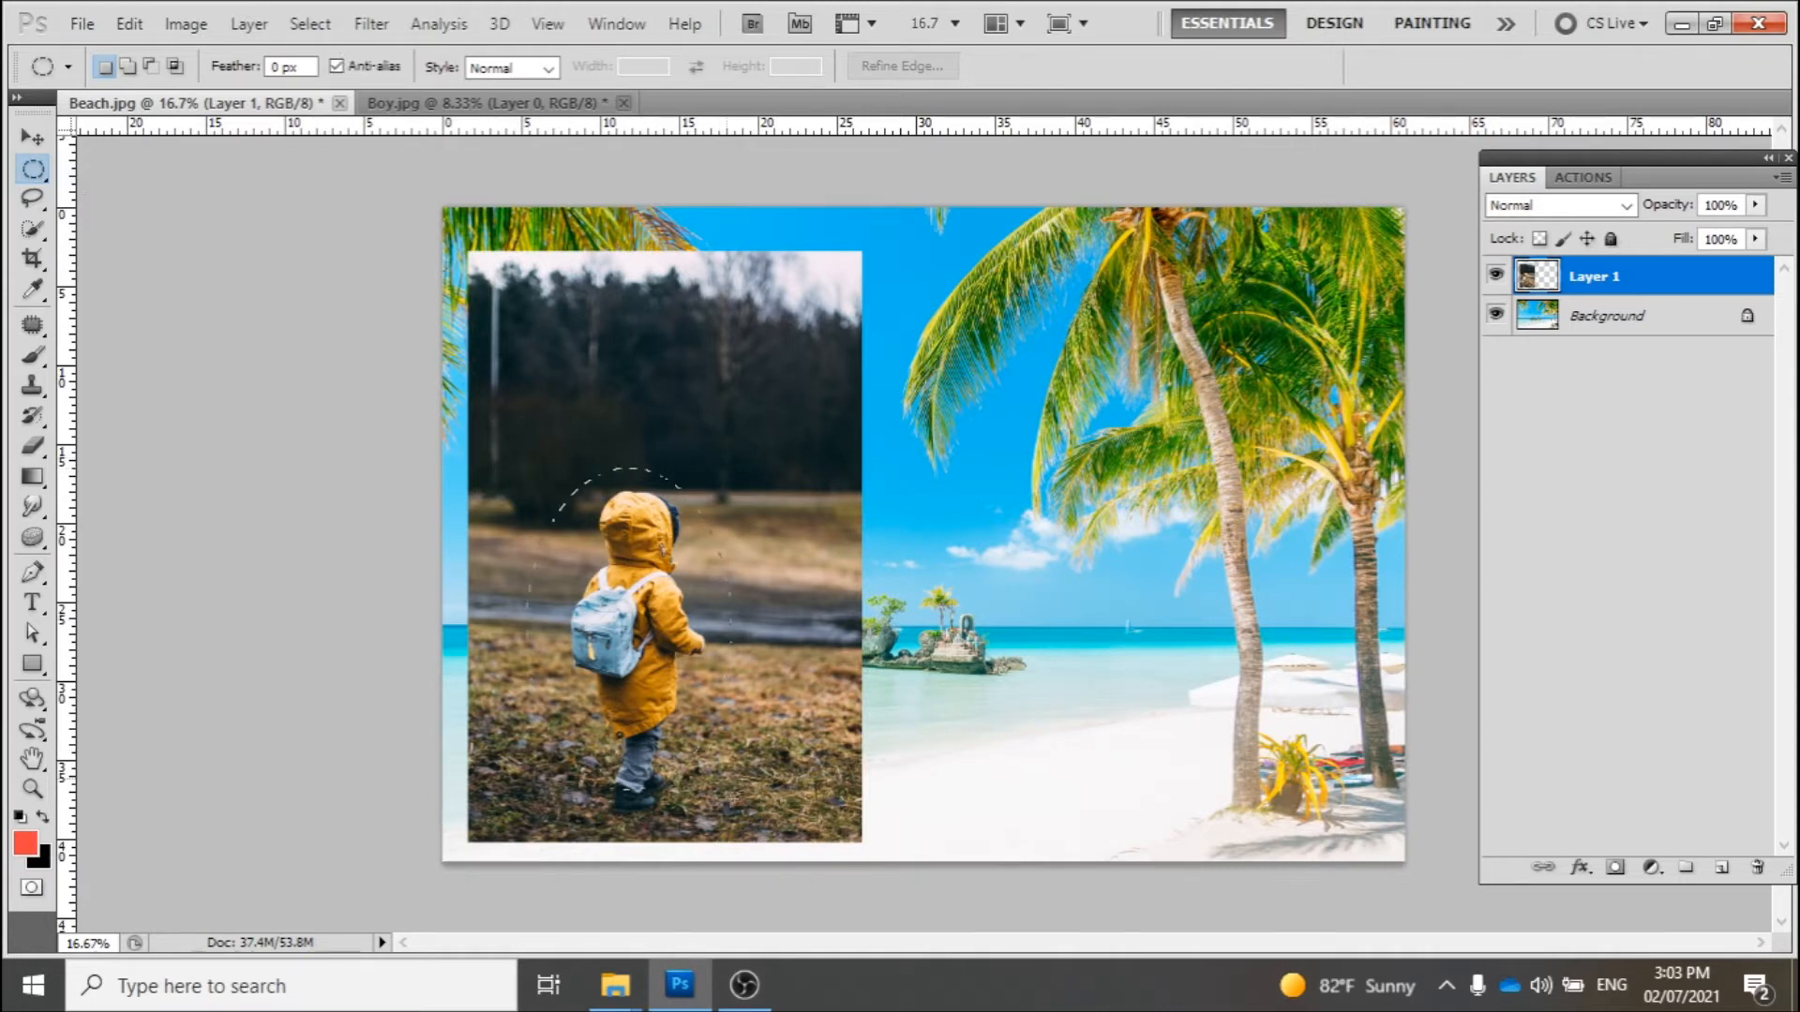
{"action": "mouse_move", "coordinate": [744, 822]}
{"action": "left_mouse_down"}
{"action": "mouse_move", "coordinate": [561, 468]}
{"action": "mouse_move", "coordinate": [527, 466]}
{"action": "left_mouse_up"}
{"action": "key", "text": "ctrl+shift+i"}
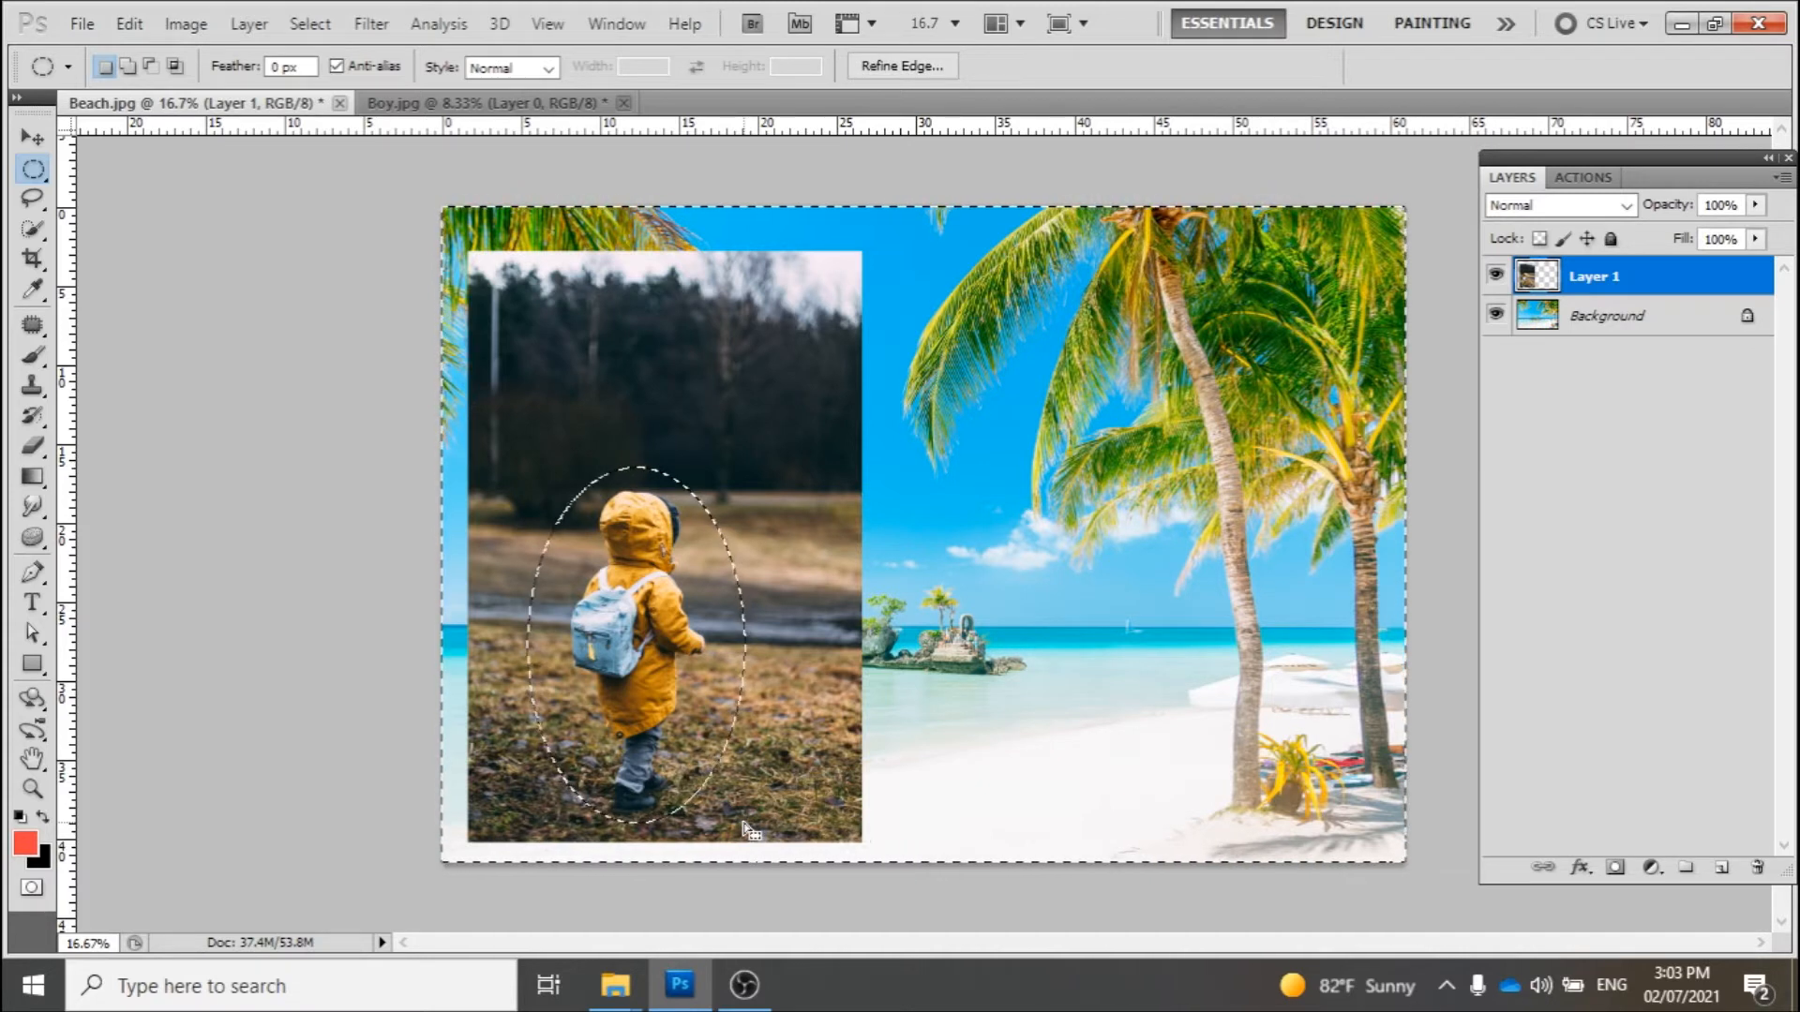
{"action": "key", "text": "Delete"}
{"action": "key", "text": "ctrl+d"}
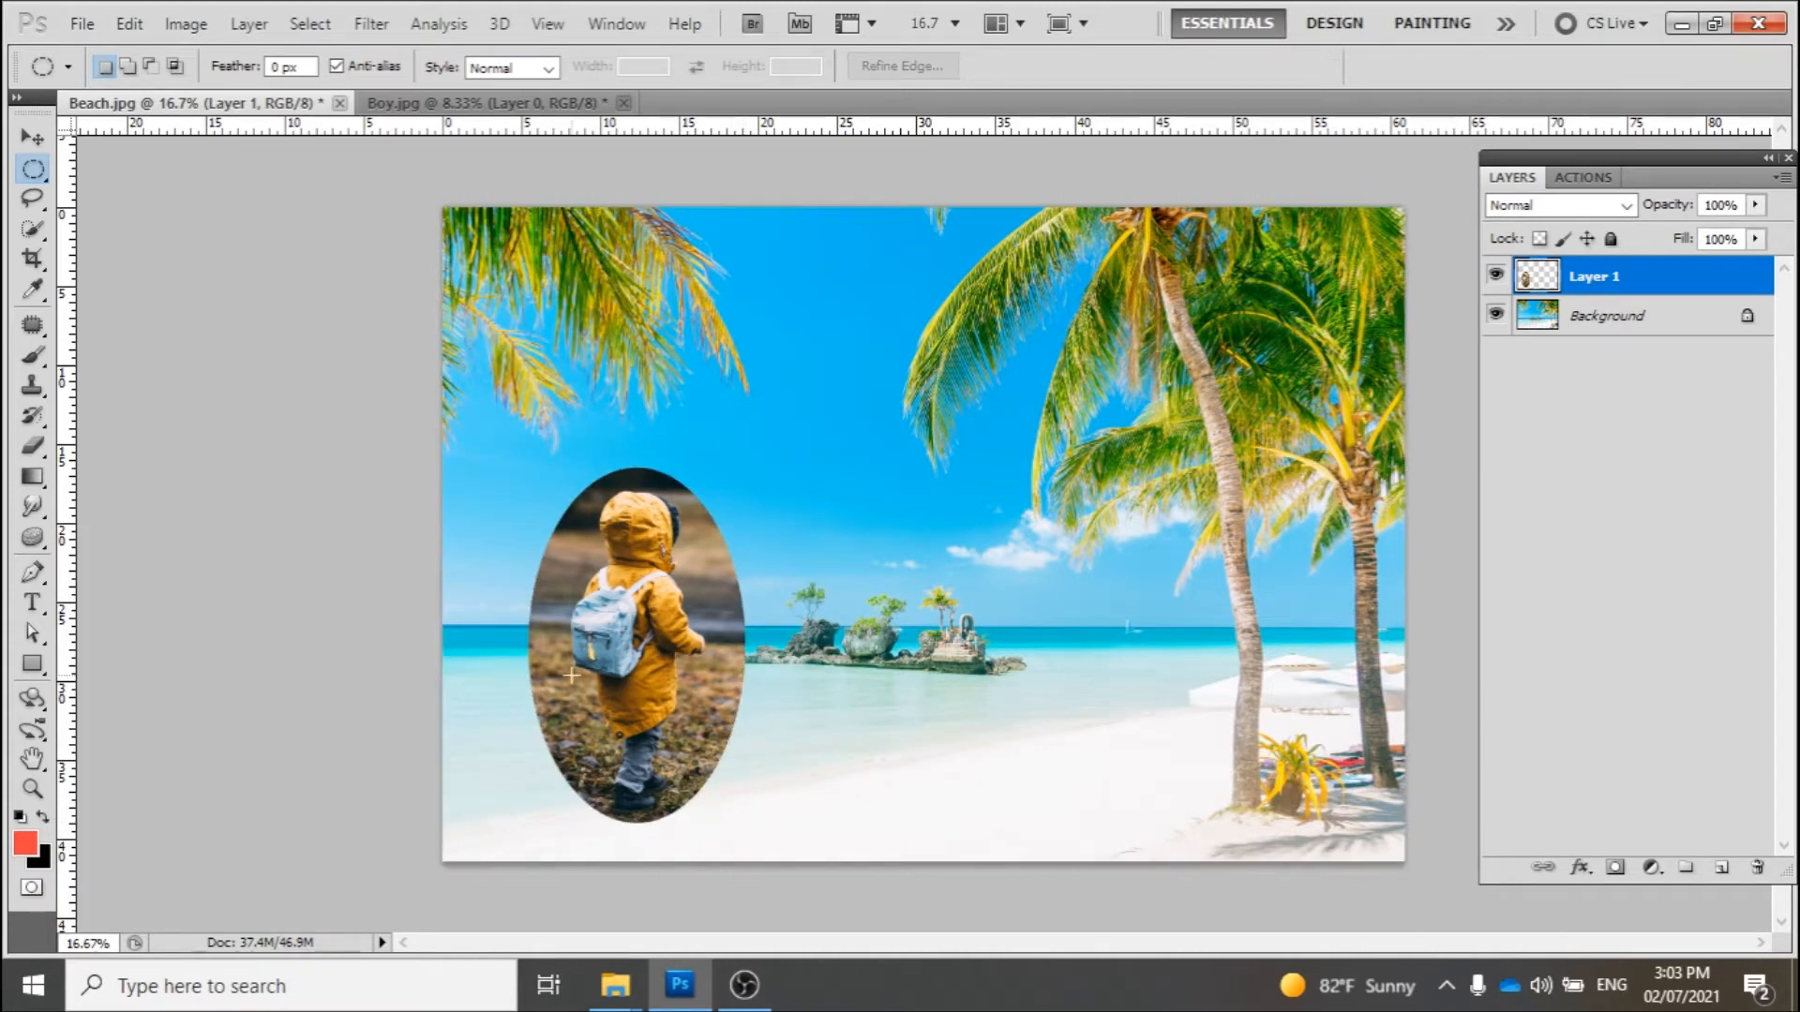
Trace a freehand Lasso selection around the boy and his backpack, and clear it
{"action": "left_click", "coordinate": [34, 201]}
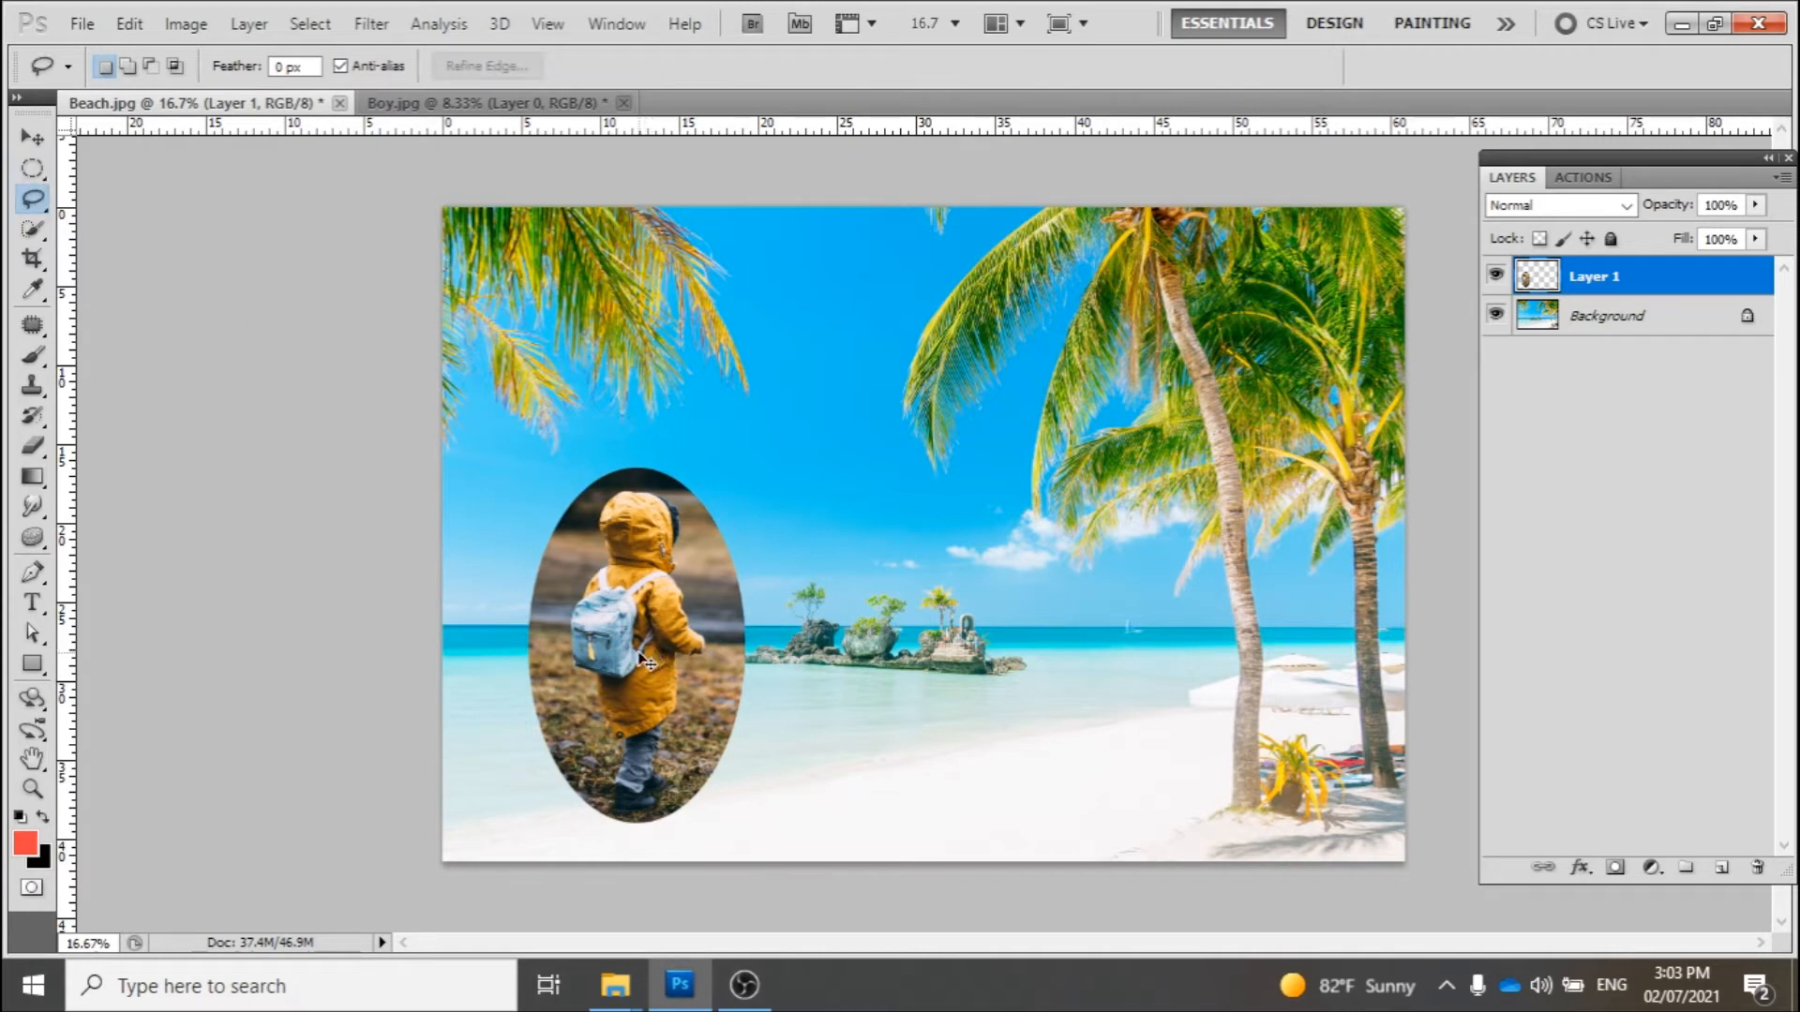
{"action": "scroll", "coordinate": [626, 651], "scroll_direction": "up", "scroll_amount": 2}
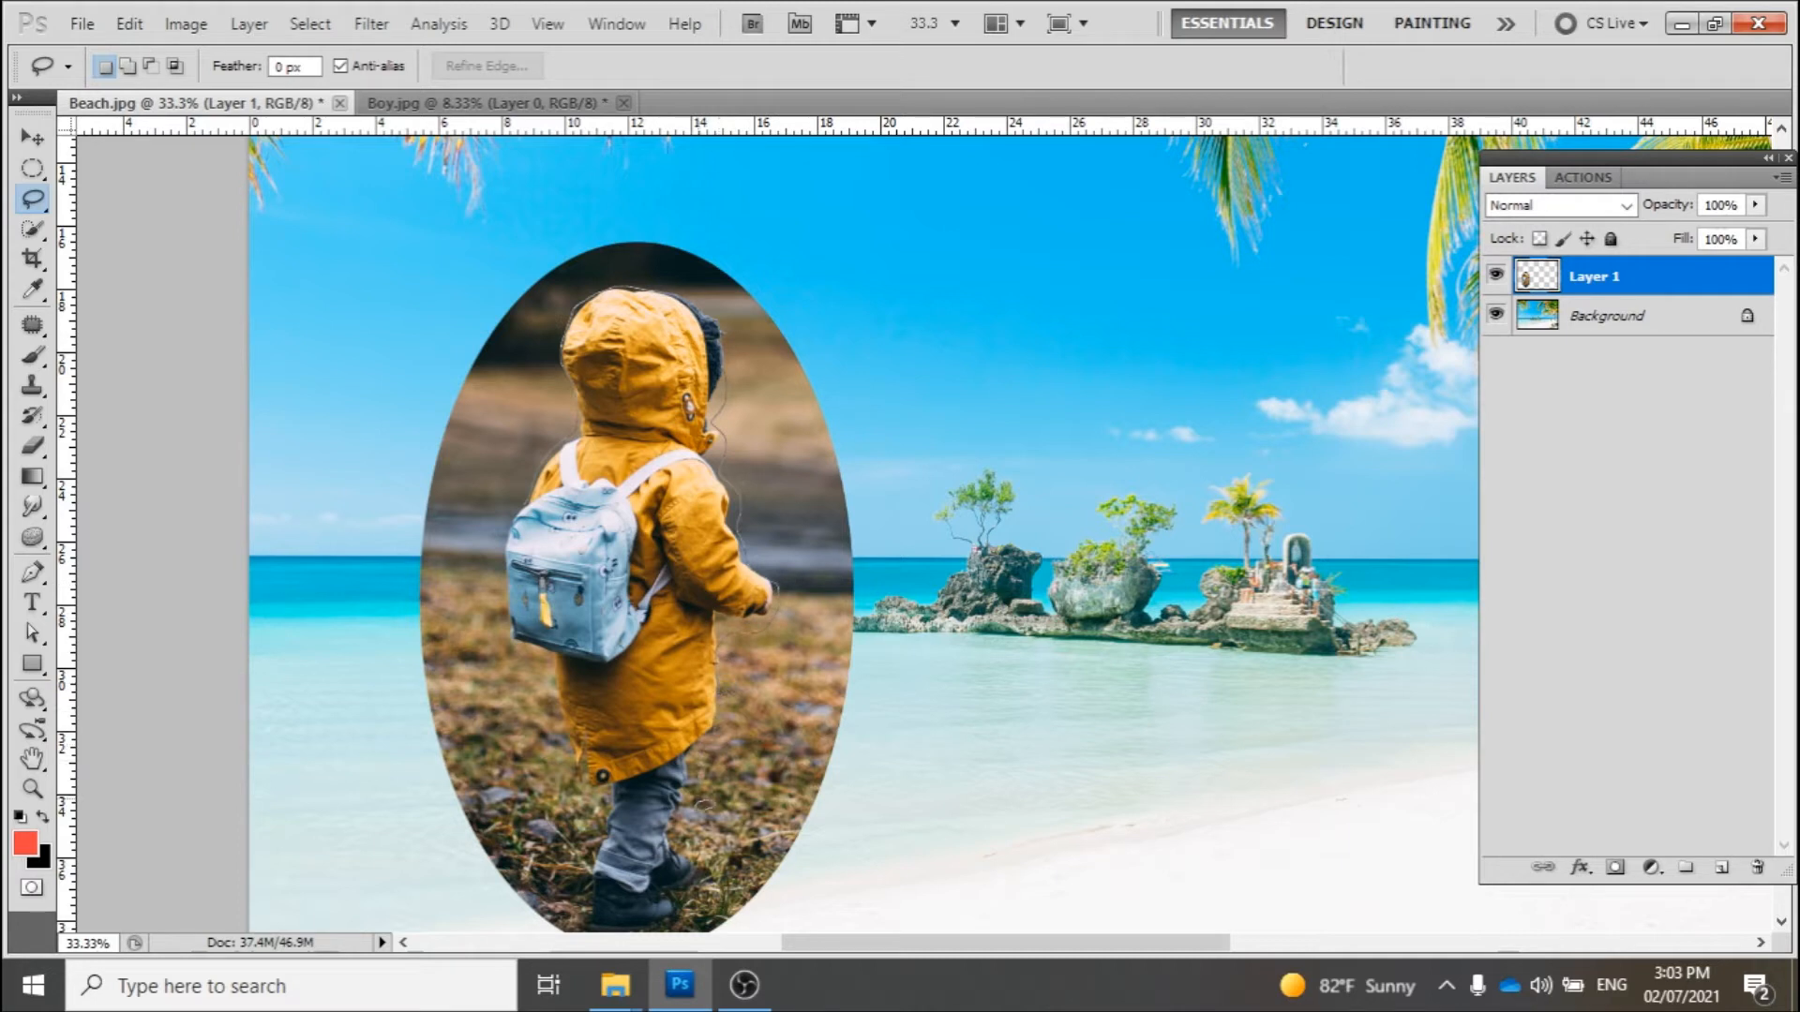
{"action": "mouse_move", "coordinate": [701, 873]}
{"action": "left_mouse_down"}
{"action": "mouse_move", "coordinate": [671, 924]}
{"action": "mouse_move", "coordinate": [589, 830]}
{"action": "mouse_move", "coordinate": [525, 656]}
{"action": "mouse_move", "coordinate": [516, 503]}
{"action": "left_mouse_up"}
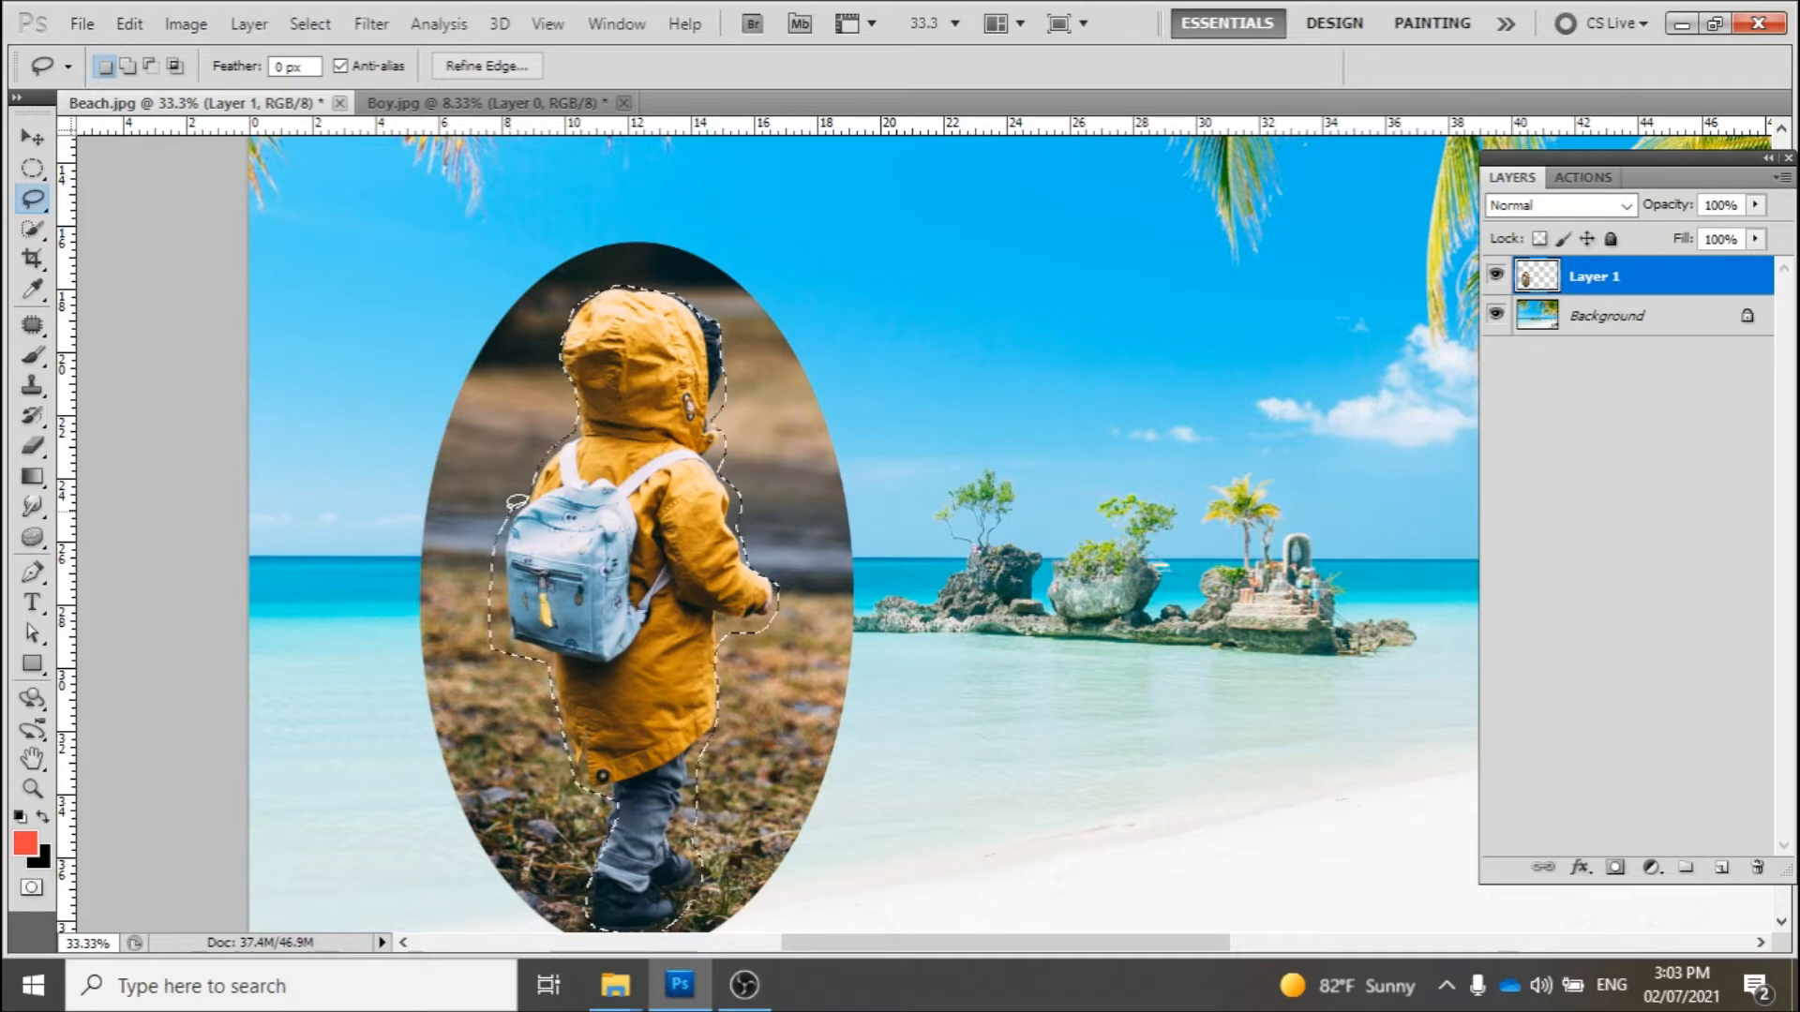
{"action": "key", "text": "ctrl+d"}
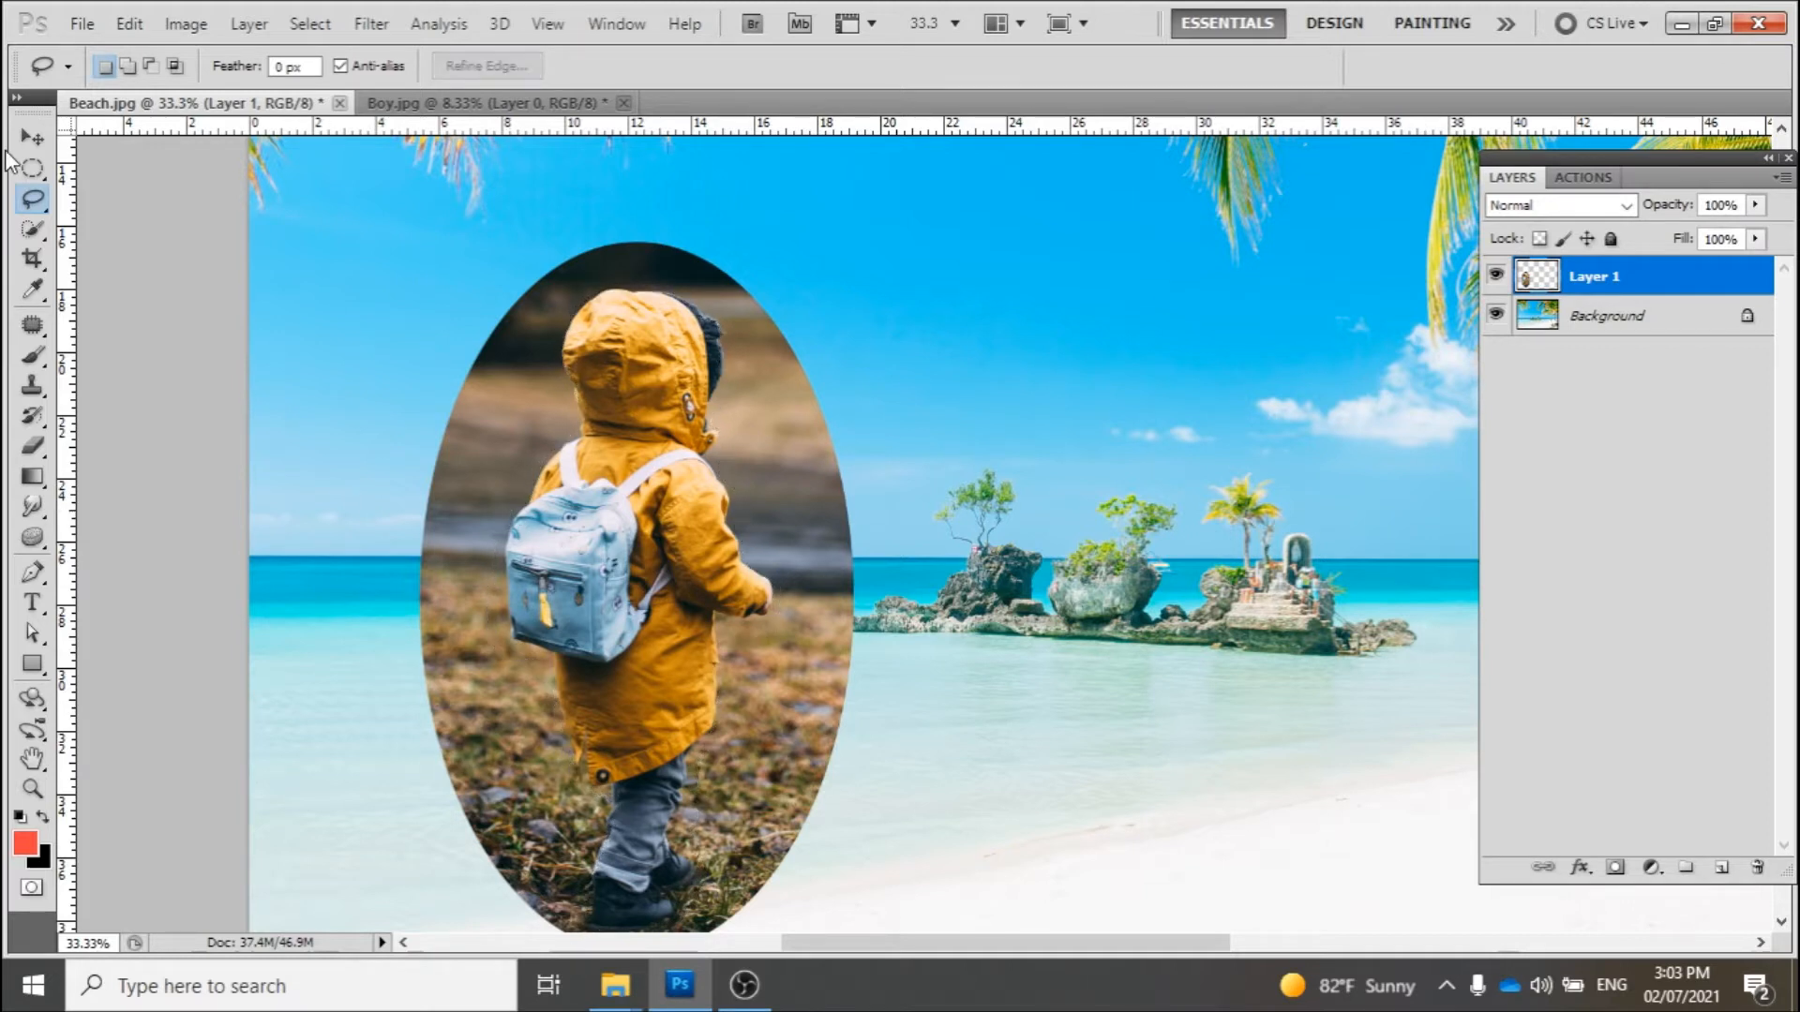
Try tracing the boy's outline with straight Polygonal Lasso segments, removing the misplaced points
{"action": "left_click", "coordinate": [37, 199]}
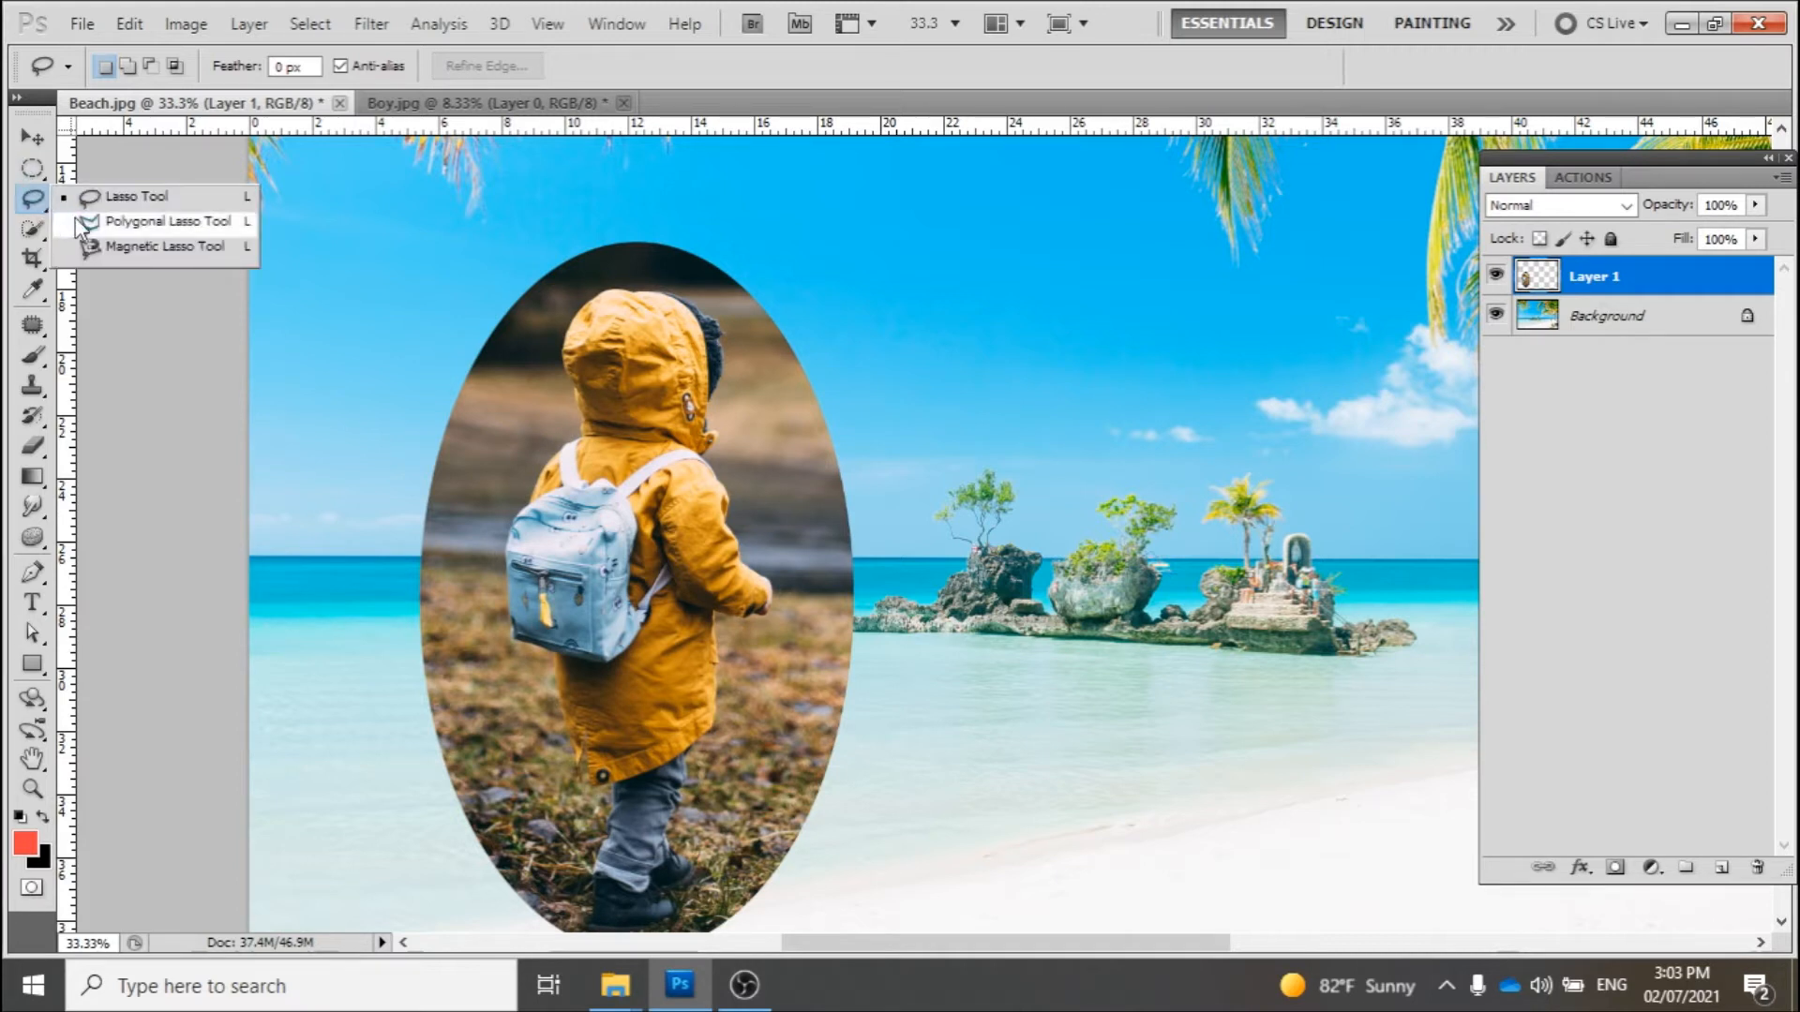
{"action": "left_click", "coordinate": [117, 227]}
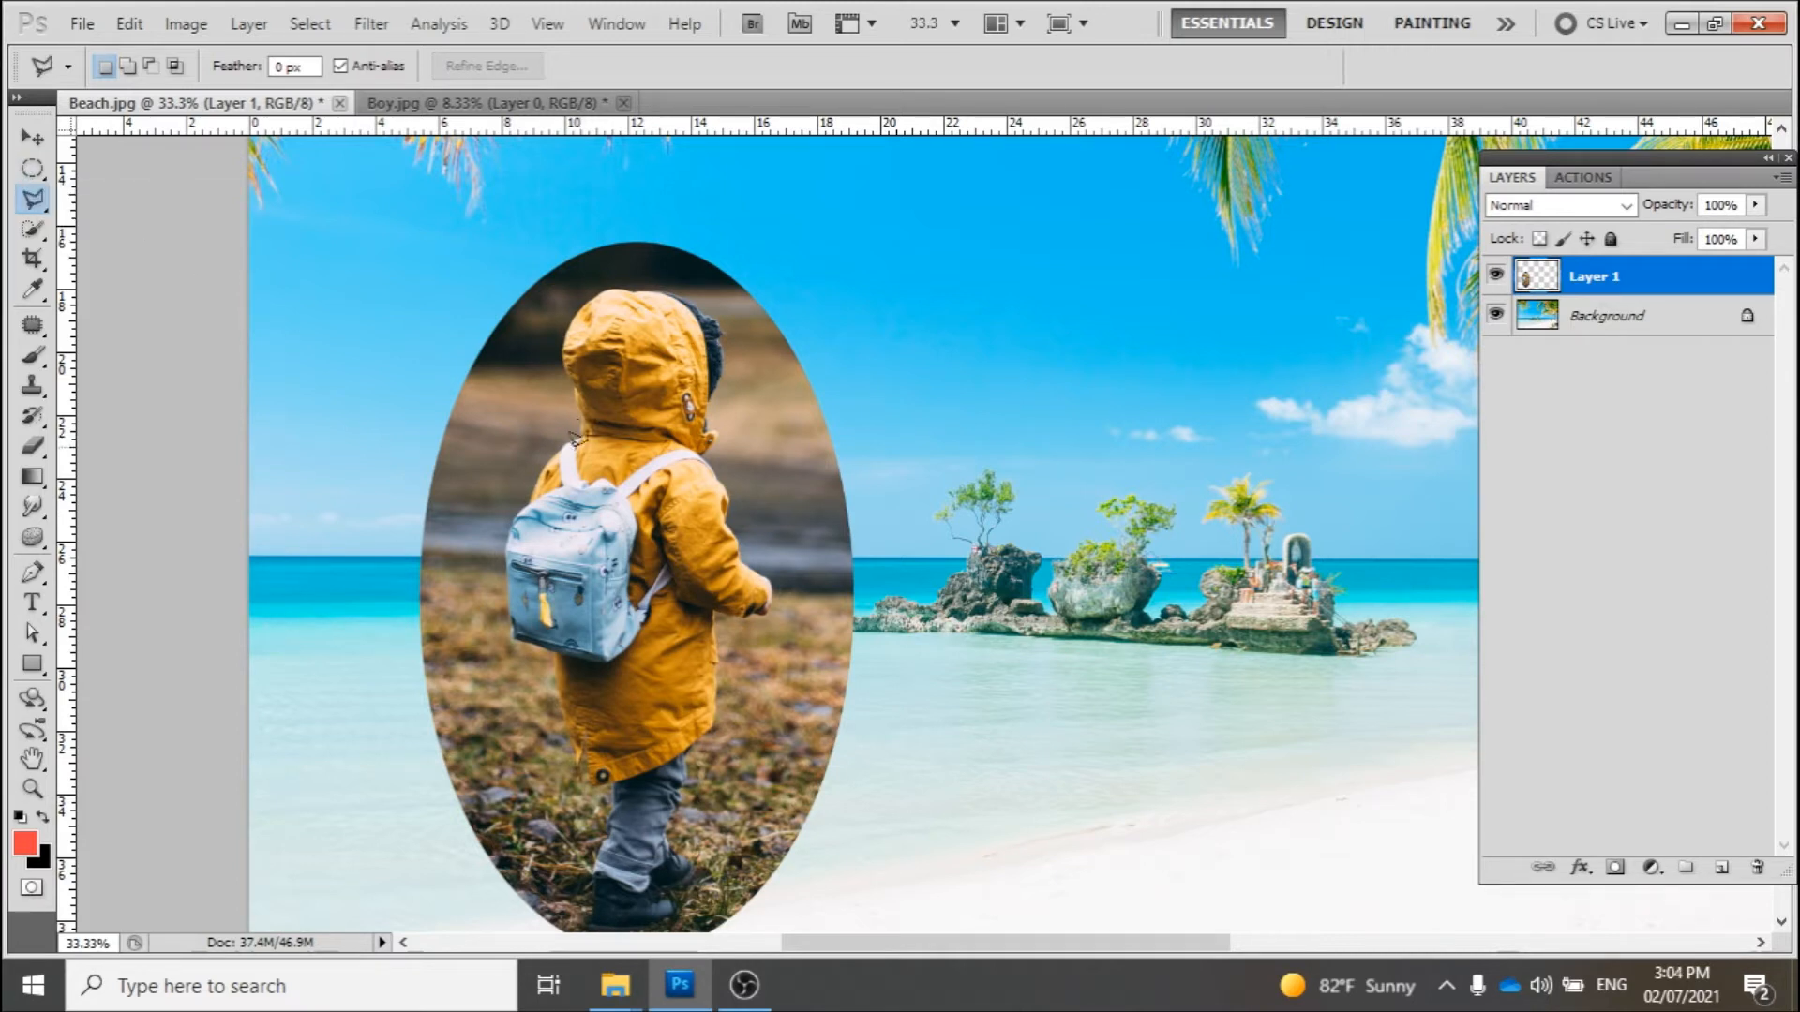
{"action": "left_click", "coordinate": [531, 484]}
{"action": "left_click", "coordinate": [601, 287]}
{"action": "left_click", "coordinate": [811, 267]}
{"action": "key", "text": "Delete"}
{"action": "key", "text": "Delete"}
{"action": "key", "text": "Delete"}
{"action": "left_click", "coordinate": [563, 342]}
{"action": "left_click", "coordinate": [604, 292]}
{"action": "mouse_move", "coordinate": [666, 279]}
{"action": "left_mouse_down"}
{"action": "mouse_move", "coordinate": [743, 329]}
{"action": "mouse_move", "coordinate": [736, 426]}
{"action": "mouse_move", "coordinate": [761, 471]}
{"action": "left_mouse_up"}
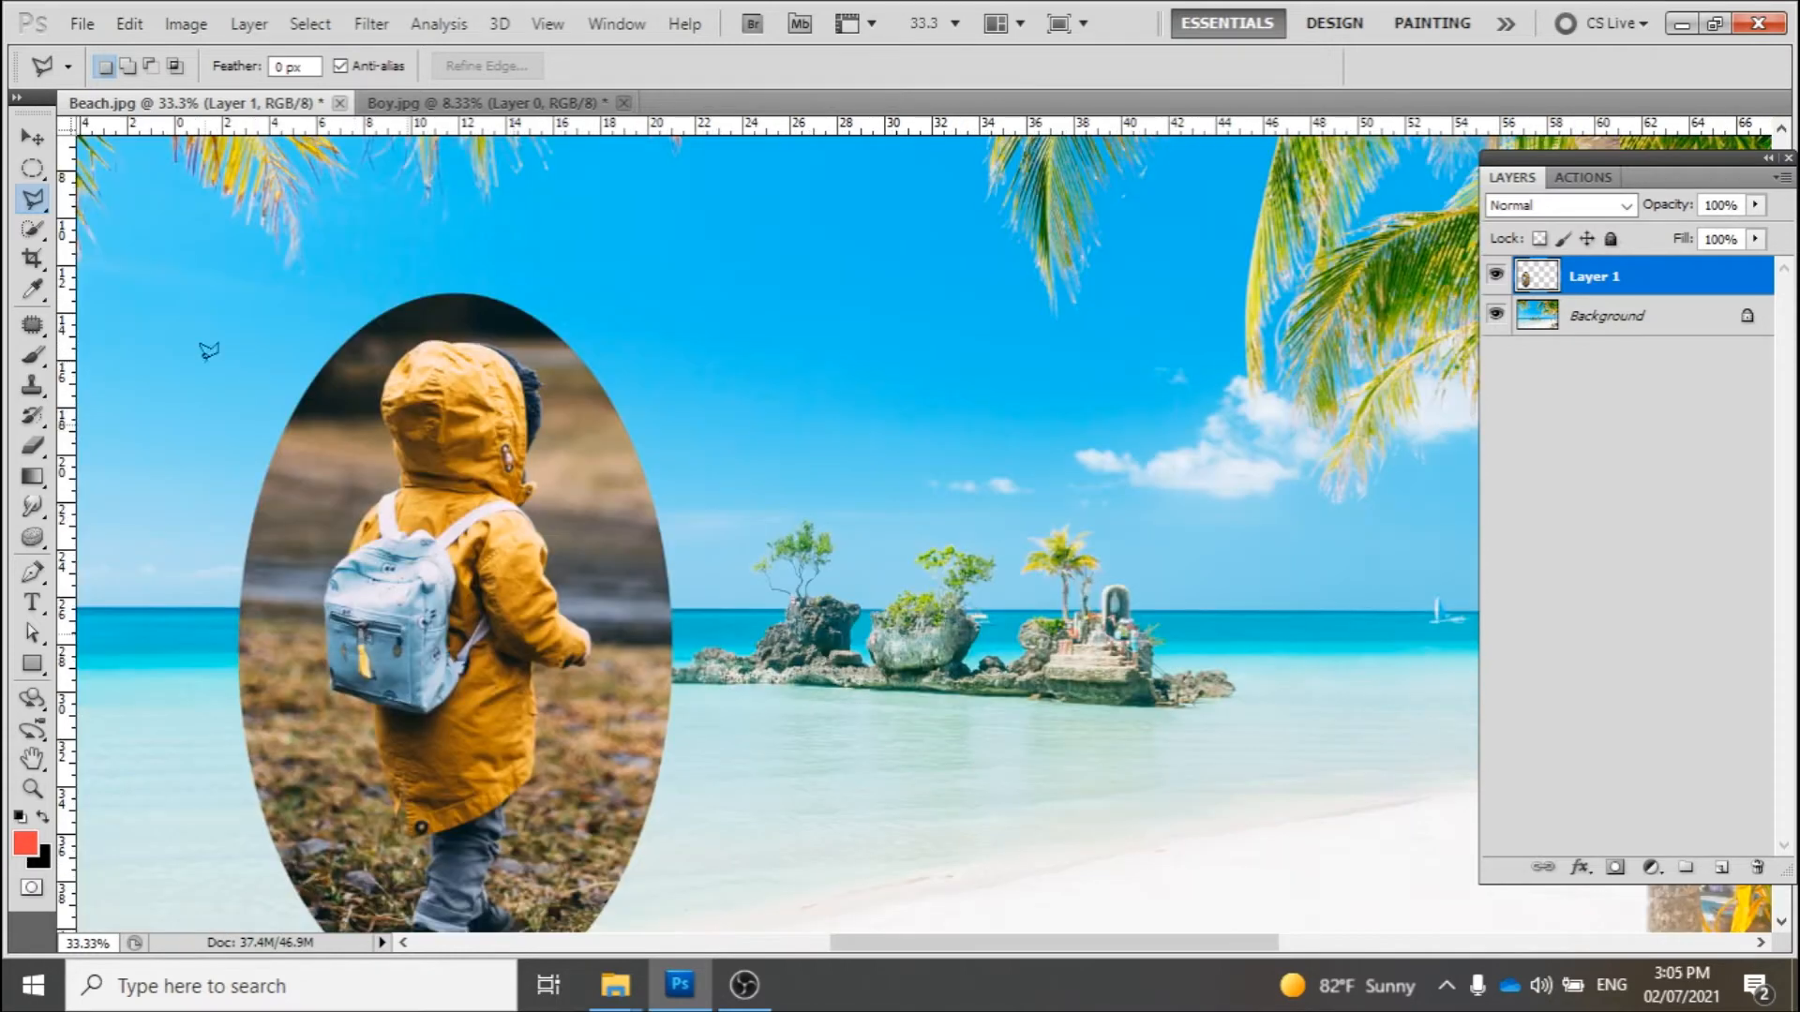
Outline the boy's hood and sleeve with the Magnetic Lasso tool
{"action": "right_click", "coordinate": [35, 201]}
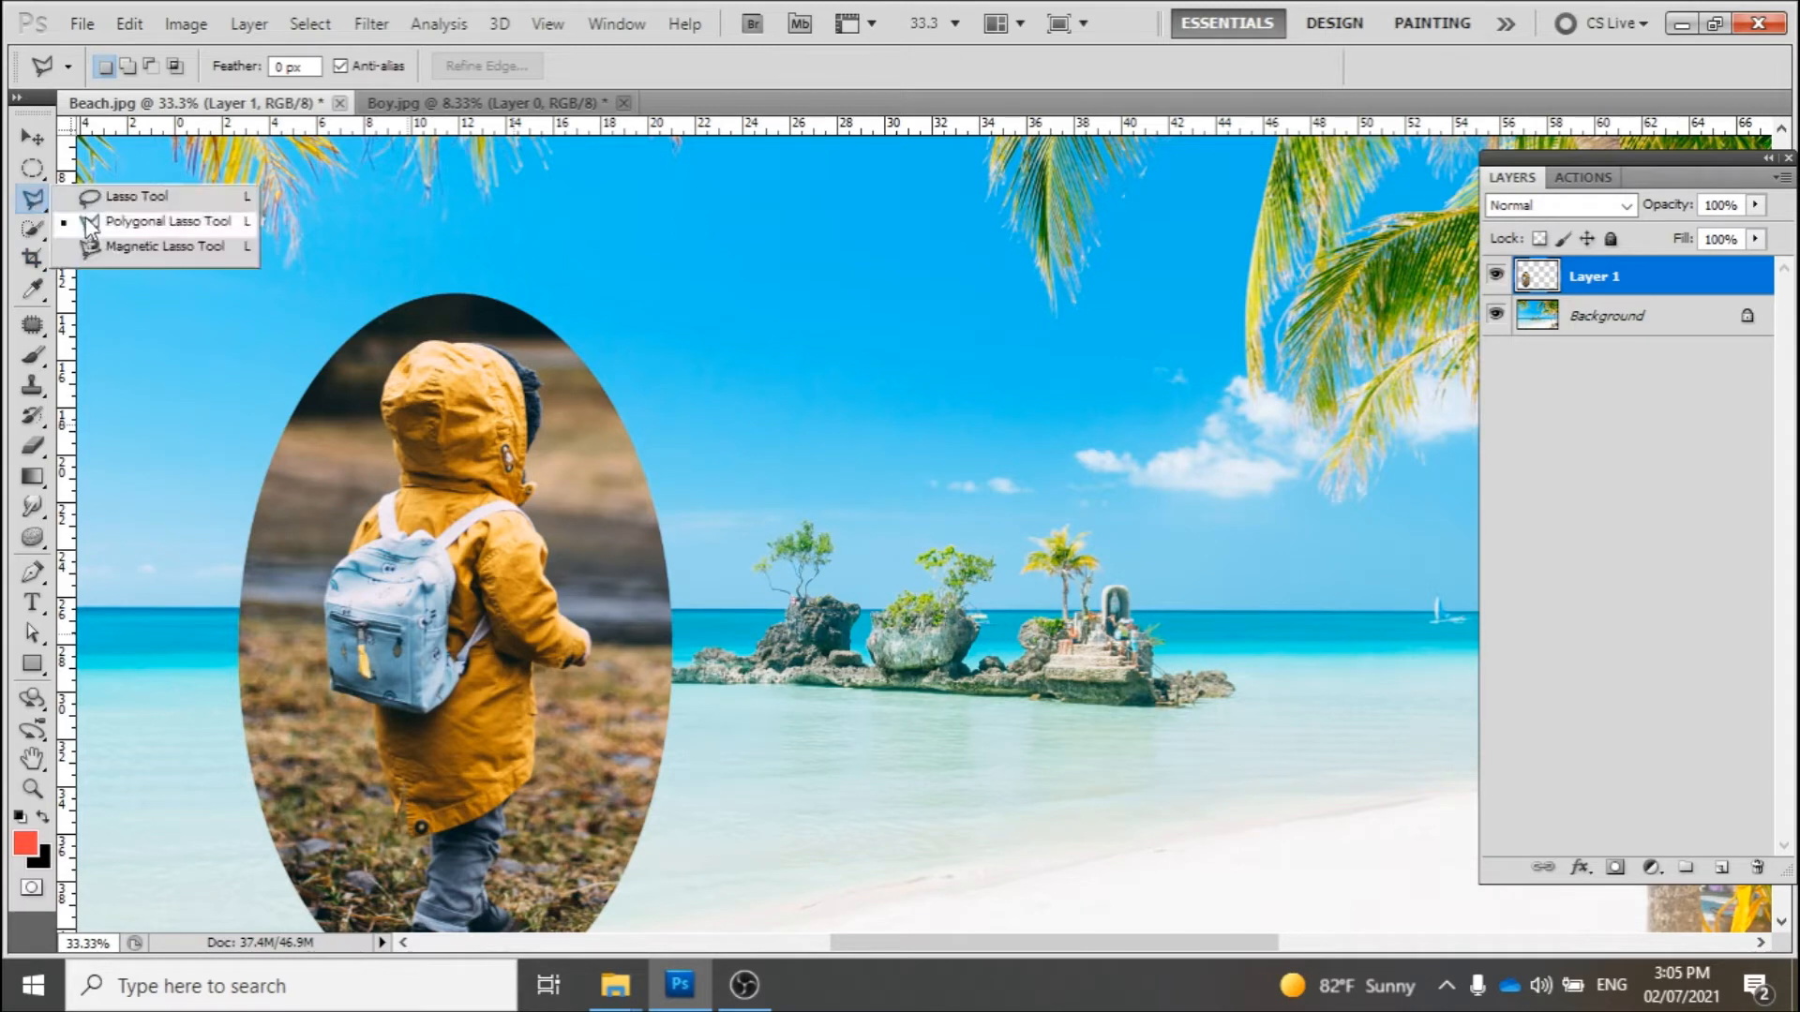
{"action": "left_click", "coordinate": [100, 248]}
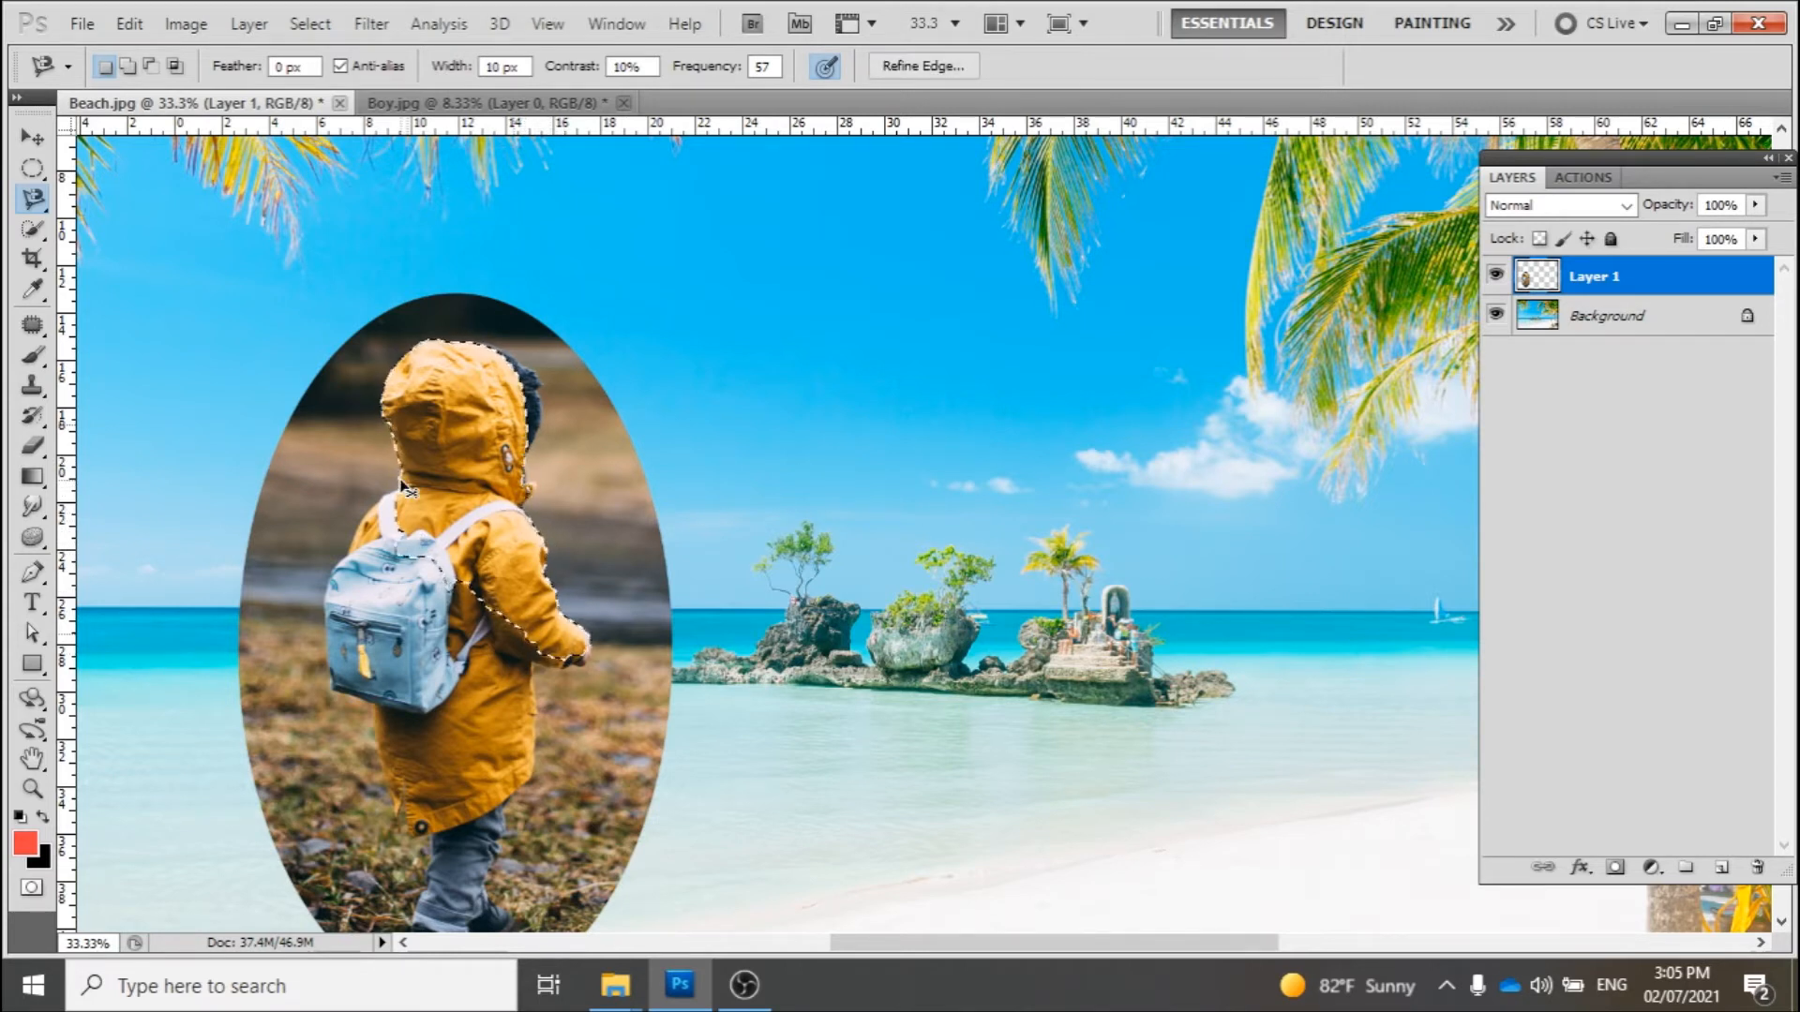
Select the boy's yellow coat and backpack with the Quick Selection tool, and clear the selection
{"action": "left_click", "coordinate": [32, 230]}
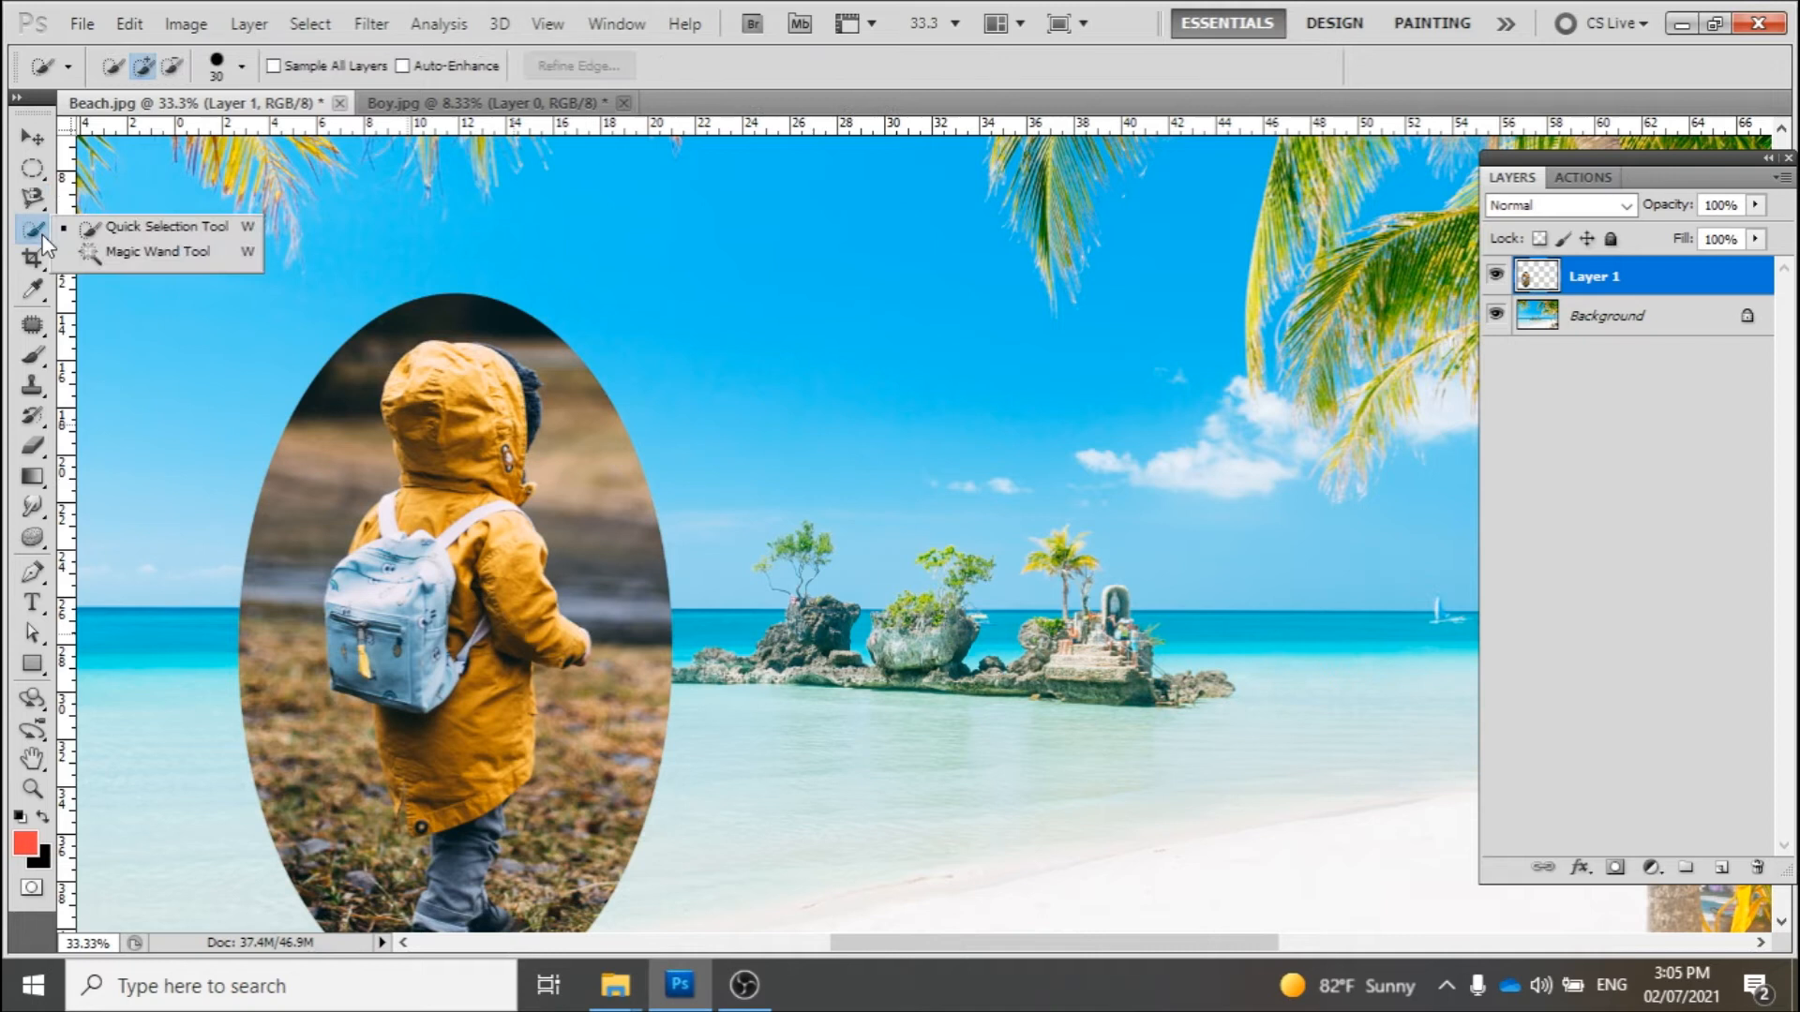
{"action": "left_click", "coordinate": [106, 231]}
{"action": "mouse_move", "coordinate": [427, 366]}
{"action": "left_mouse_down"}
{"action": "mouse_move", "coordinate": [495, 406]}
{"action": "mouse_move", "coordinate": [465, 428]}
{"action": "mouse_move", "coordinate": [424, 420]}
{"action": "mouse_move", "coordinate": [440, 510]}
{"action": "mouse_move", "coordinate": [510, 528]}
{"action": "mouse_move", "coordinate": [564, 649]}
{"action": "mouse_move", "coordinate": [537, 633]}
{"action": "mouse_move", "coordinate": [442, 741]}
{"action": "left_mouse_up"}
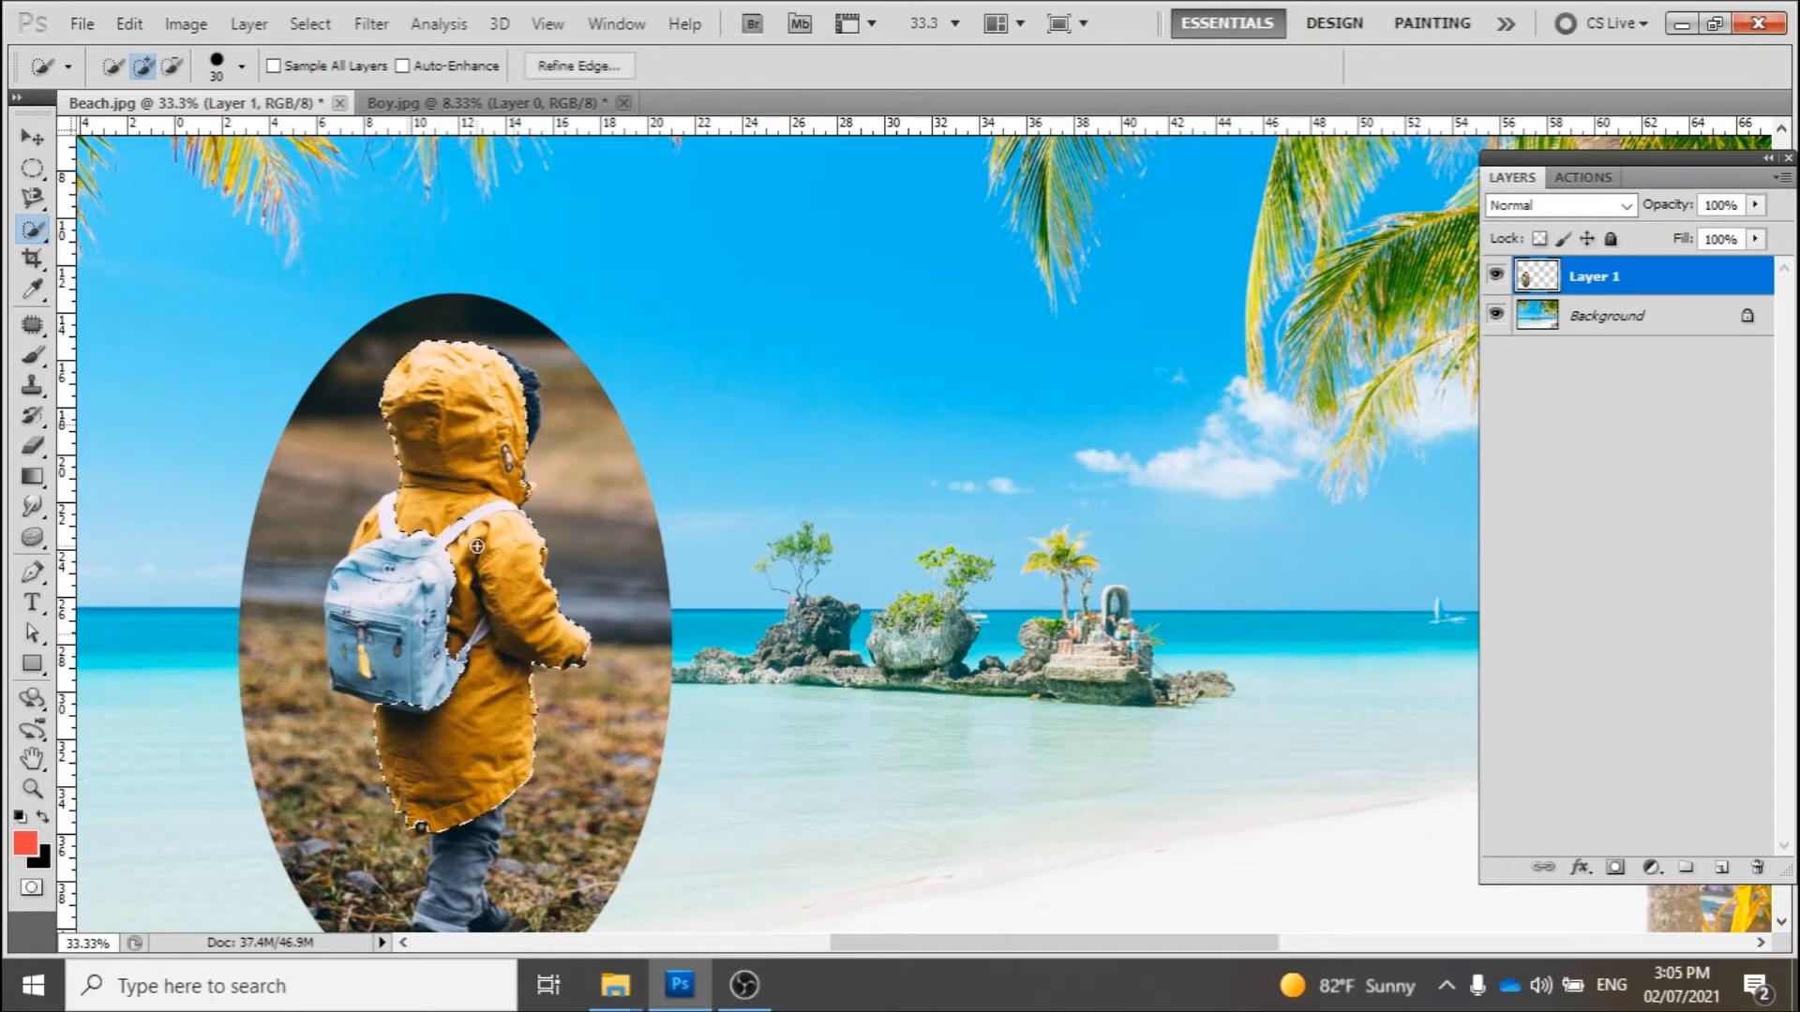
{"action": "key", "text": "ctrl+d"}
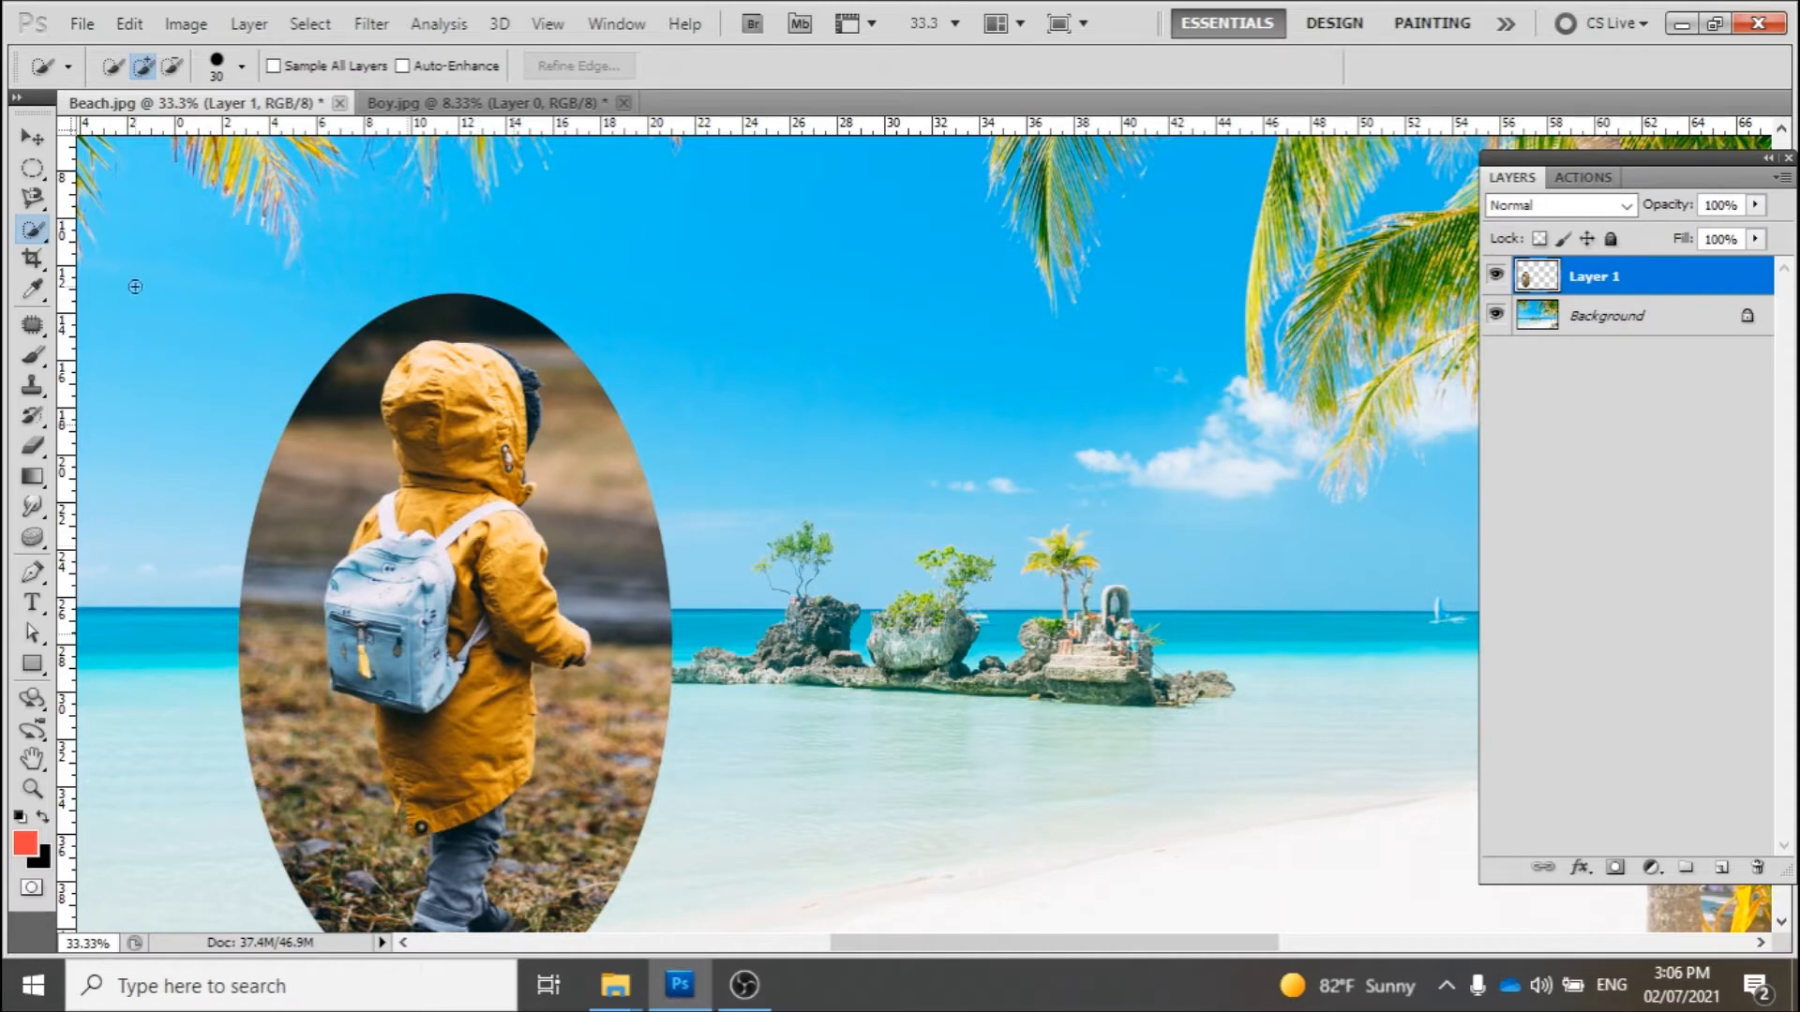
With Layer 1 hidden, select the upper blue sky on the Background layer using the Magic Wand at tolerance 50
{"action": "left_click", "coordinate": [43, 229]}
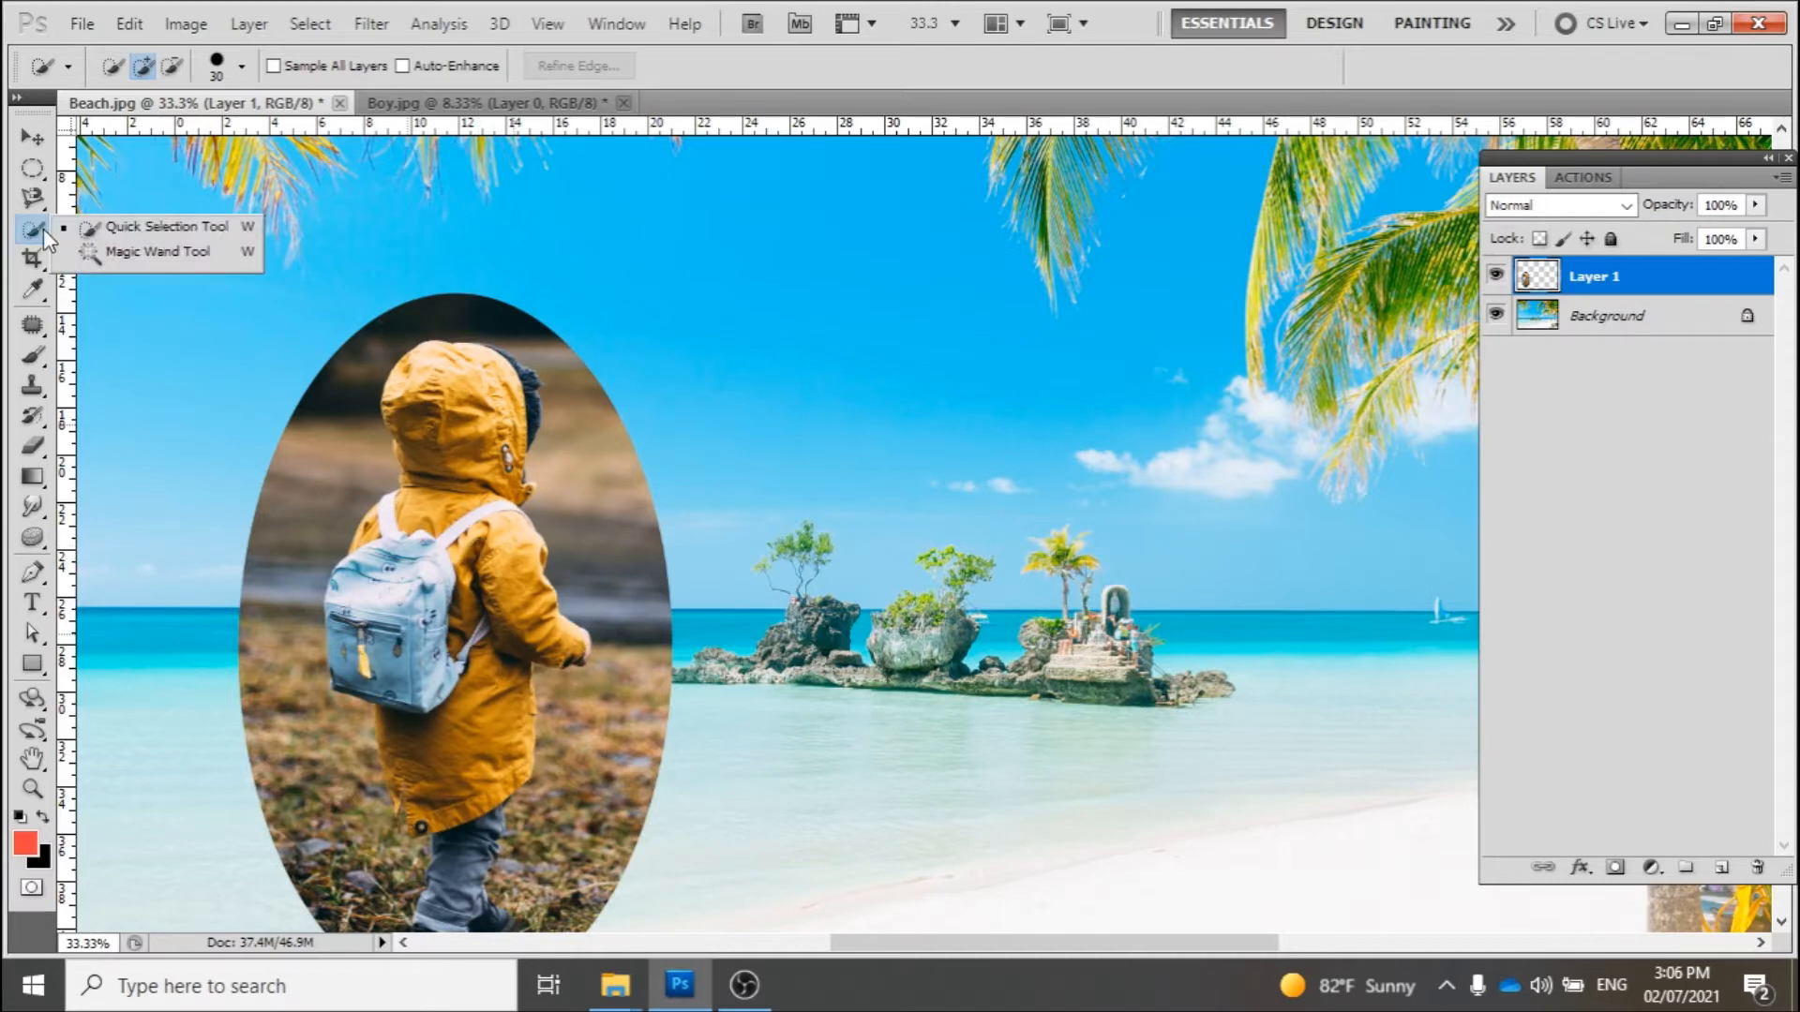
{"action": "left_click", "coordinate": [105, 251]}
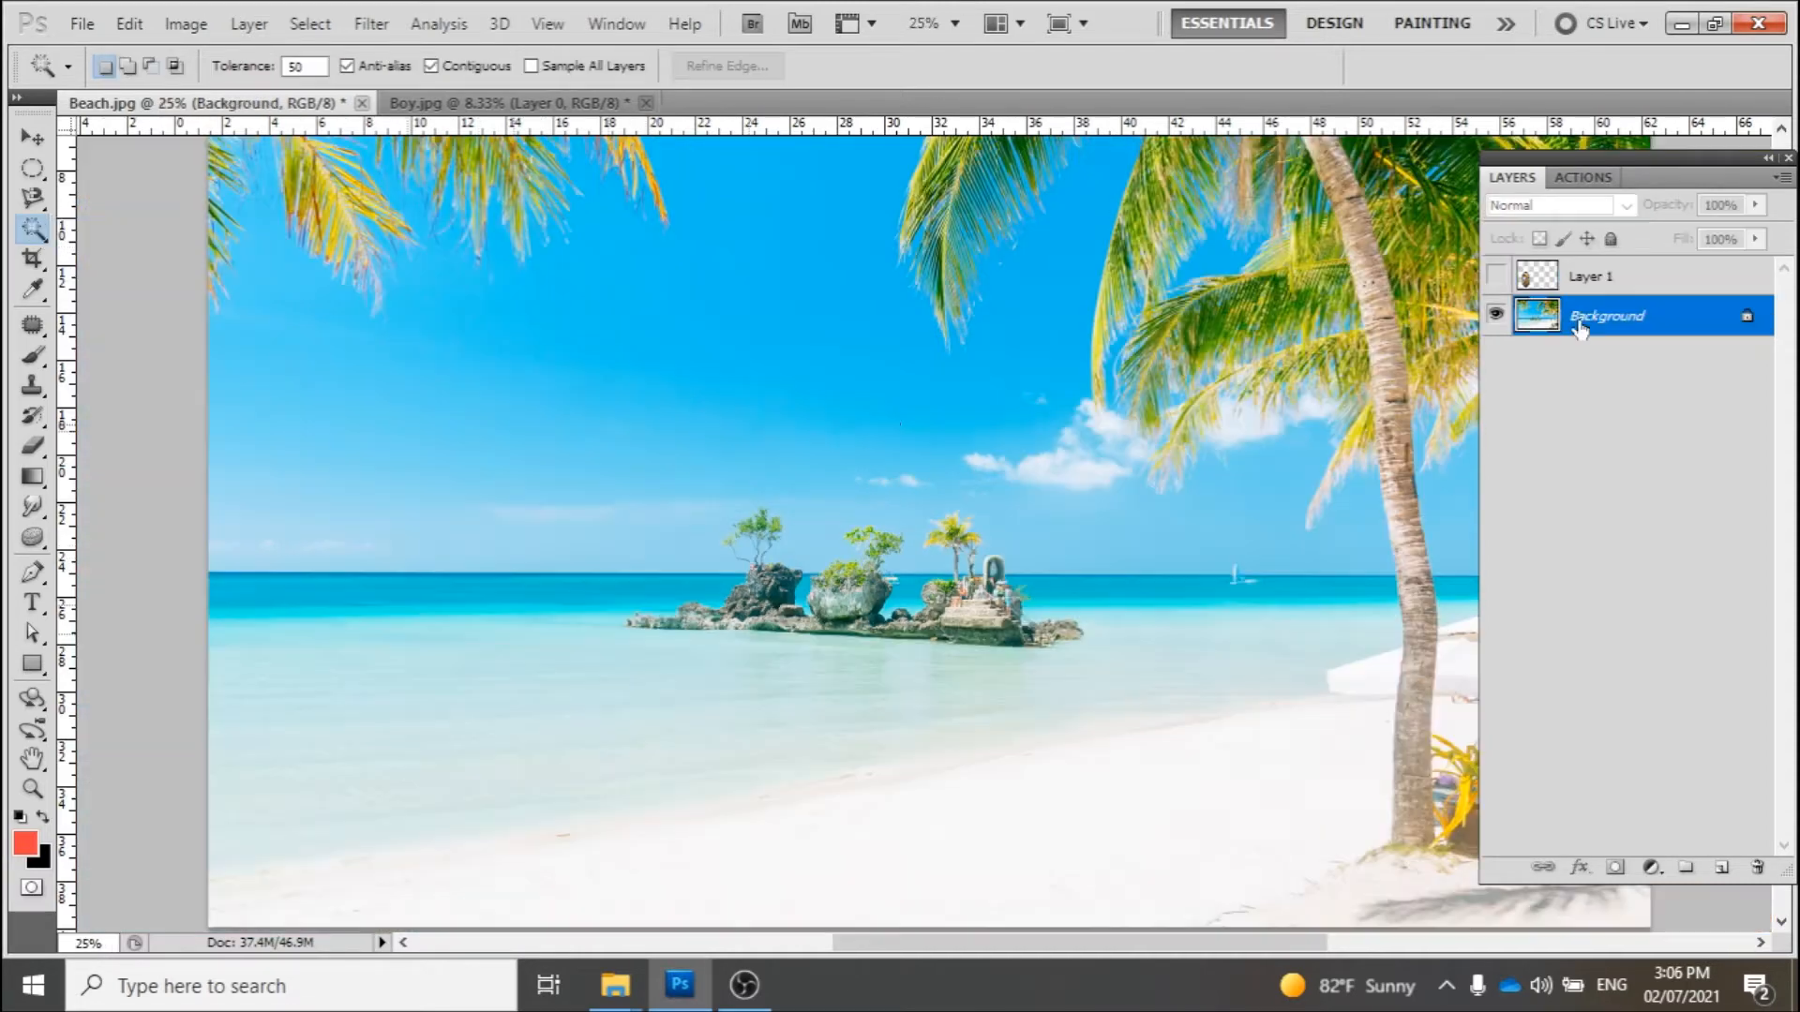
{"action": "left_click", "coordinate": [507, 390]}
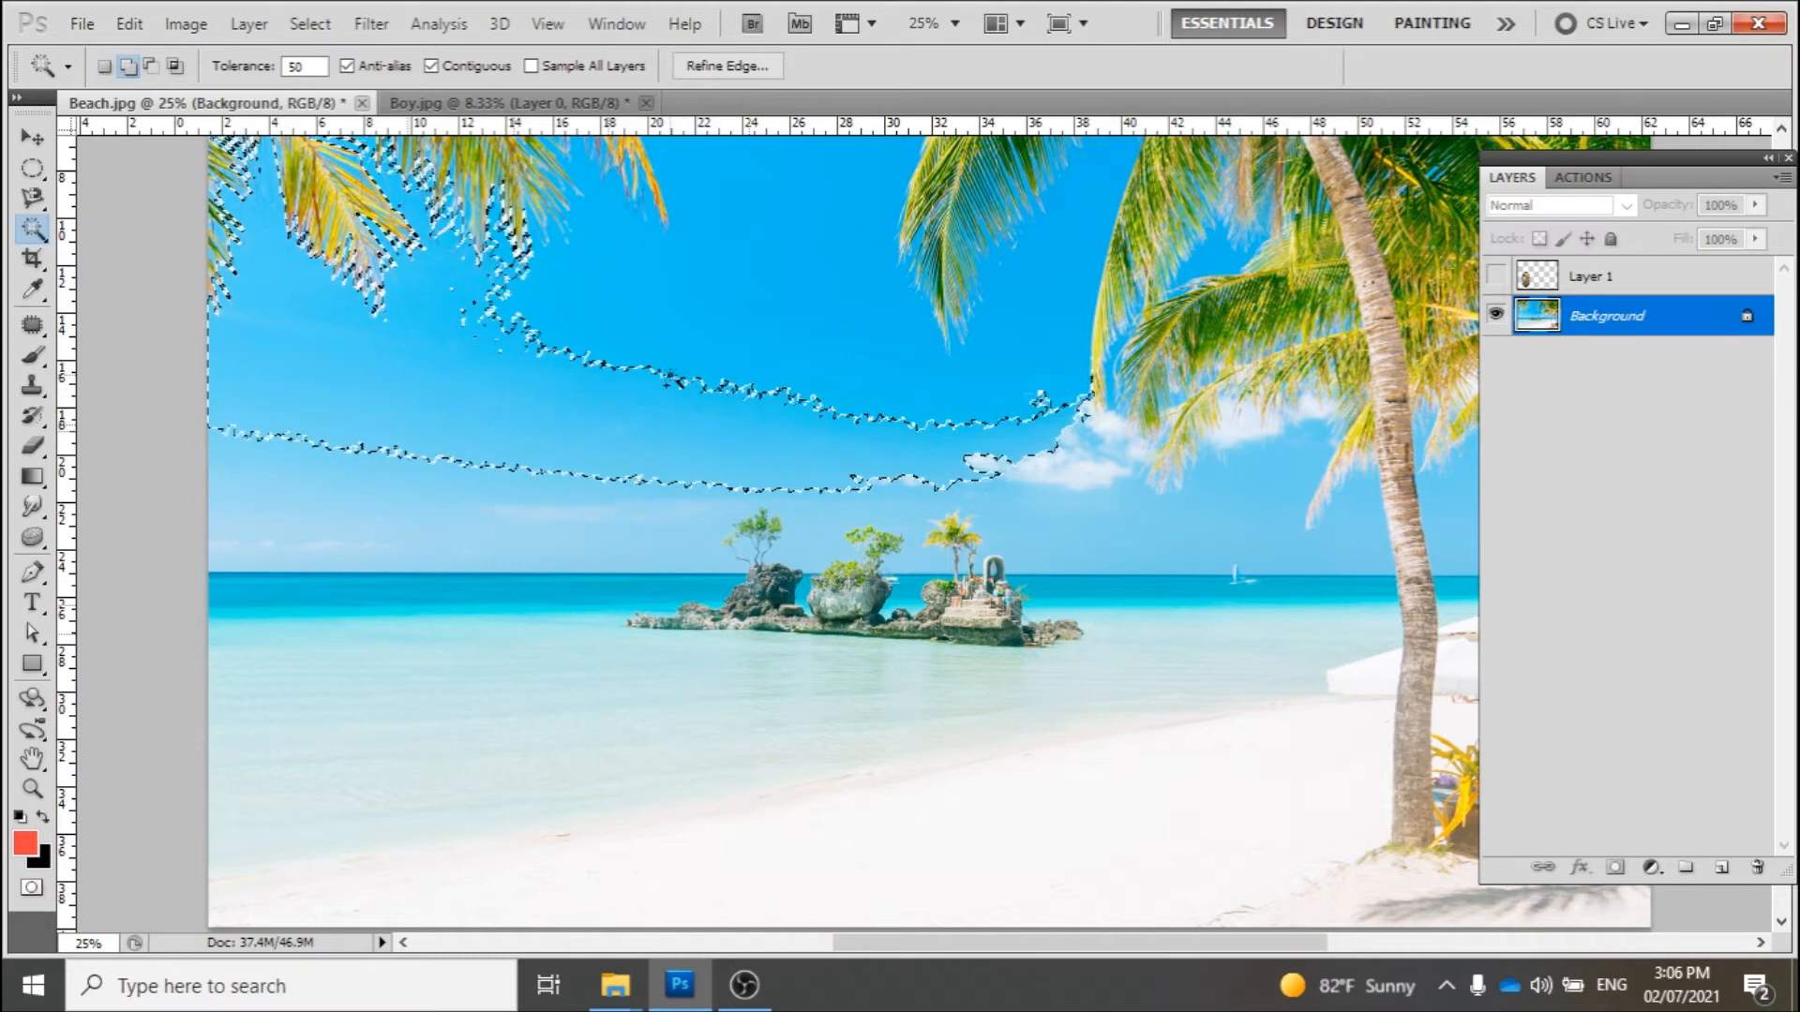
{"action": "left_click", "coordinate": [627, 361]}
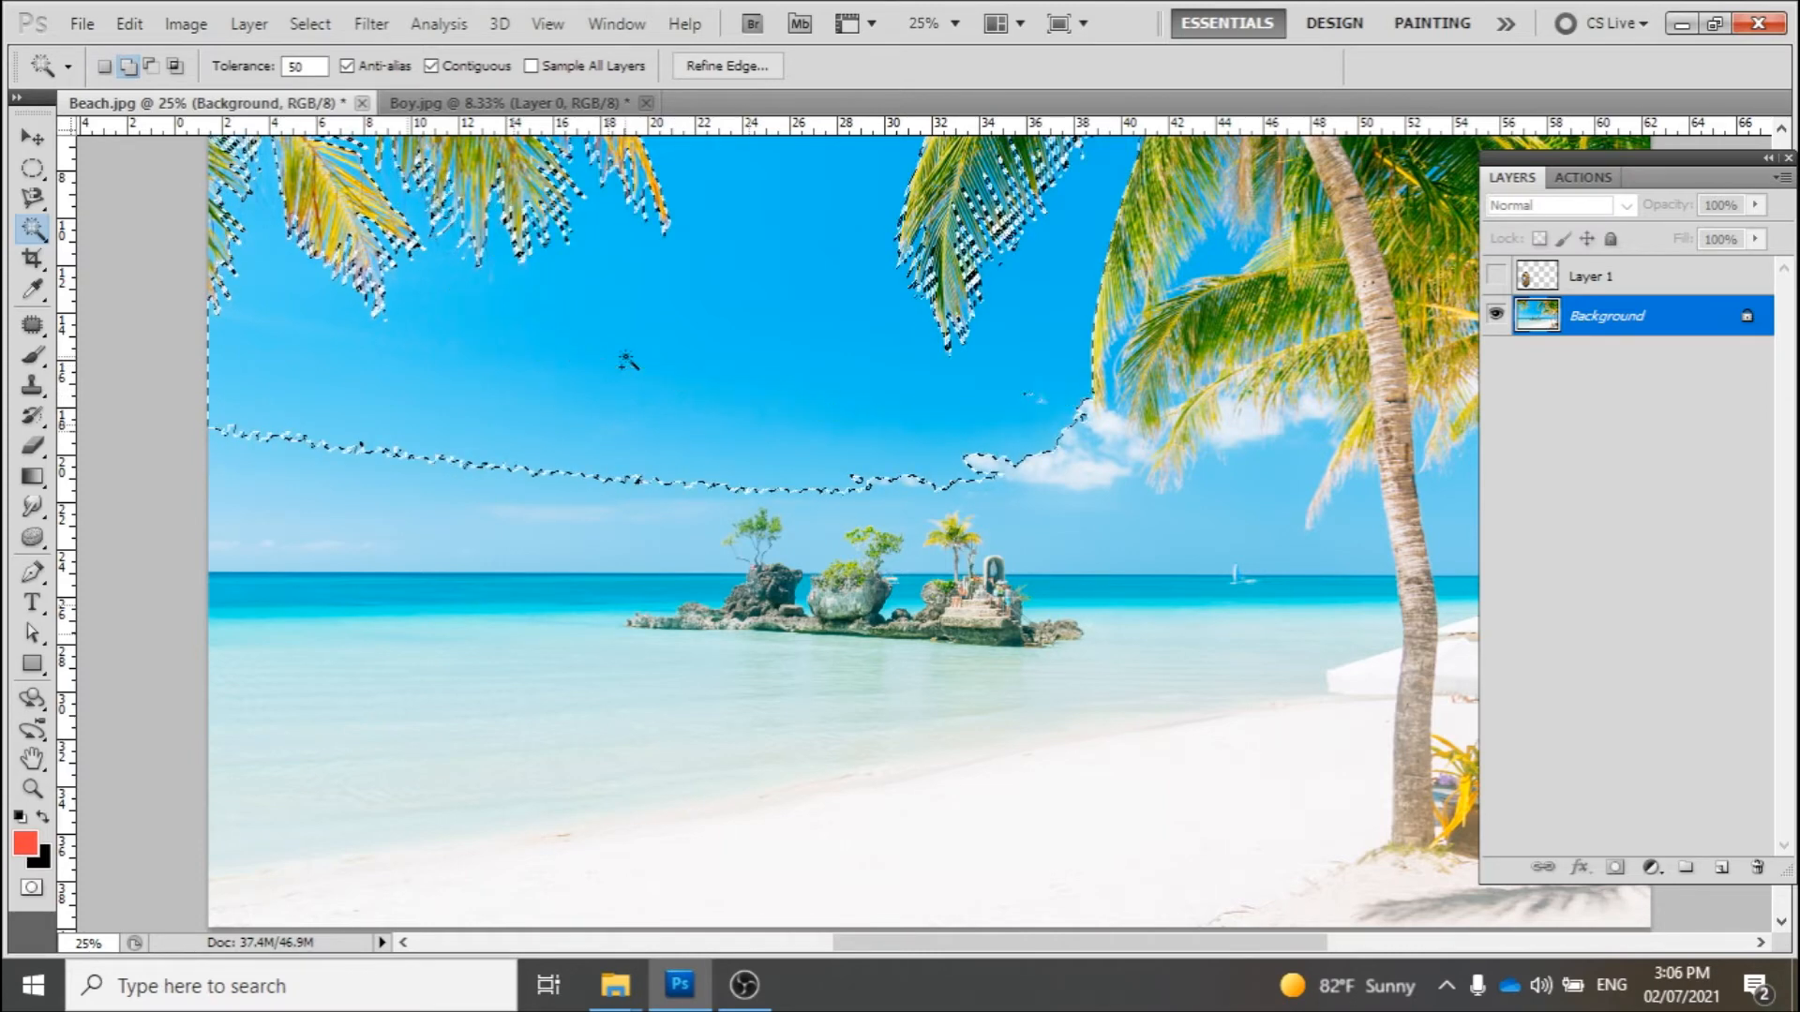
Set the Magic Wand tolerance to 10 and add two bands of the lower sky to the selection
{"action": "scroll", "coordinate": [826, 413], "scroll_direction": "up", "scroll_amount": 3}
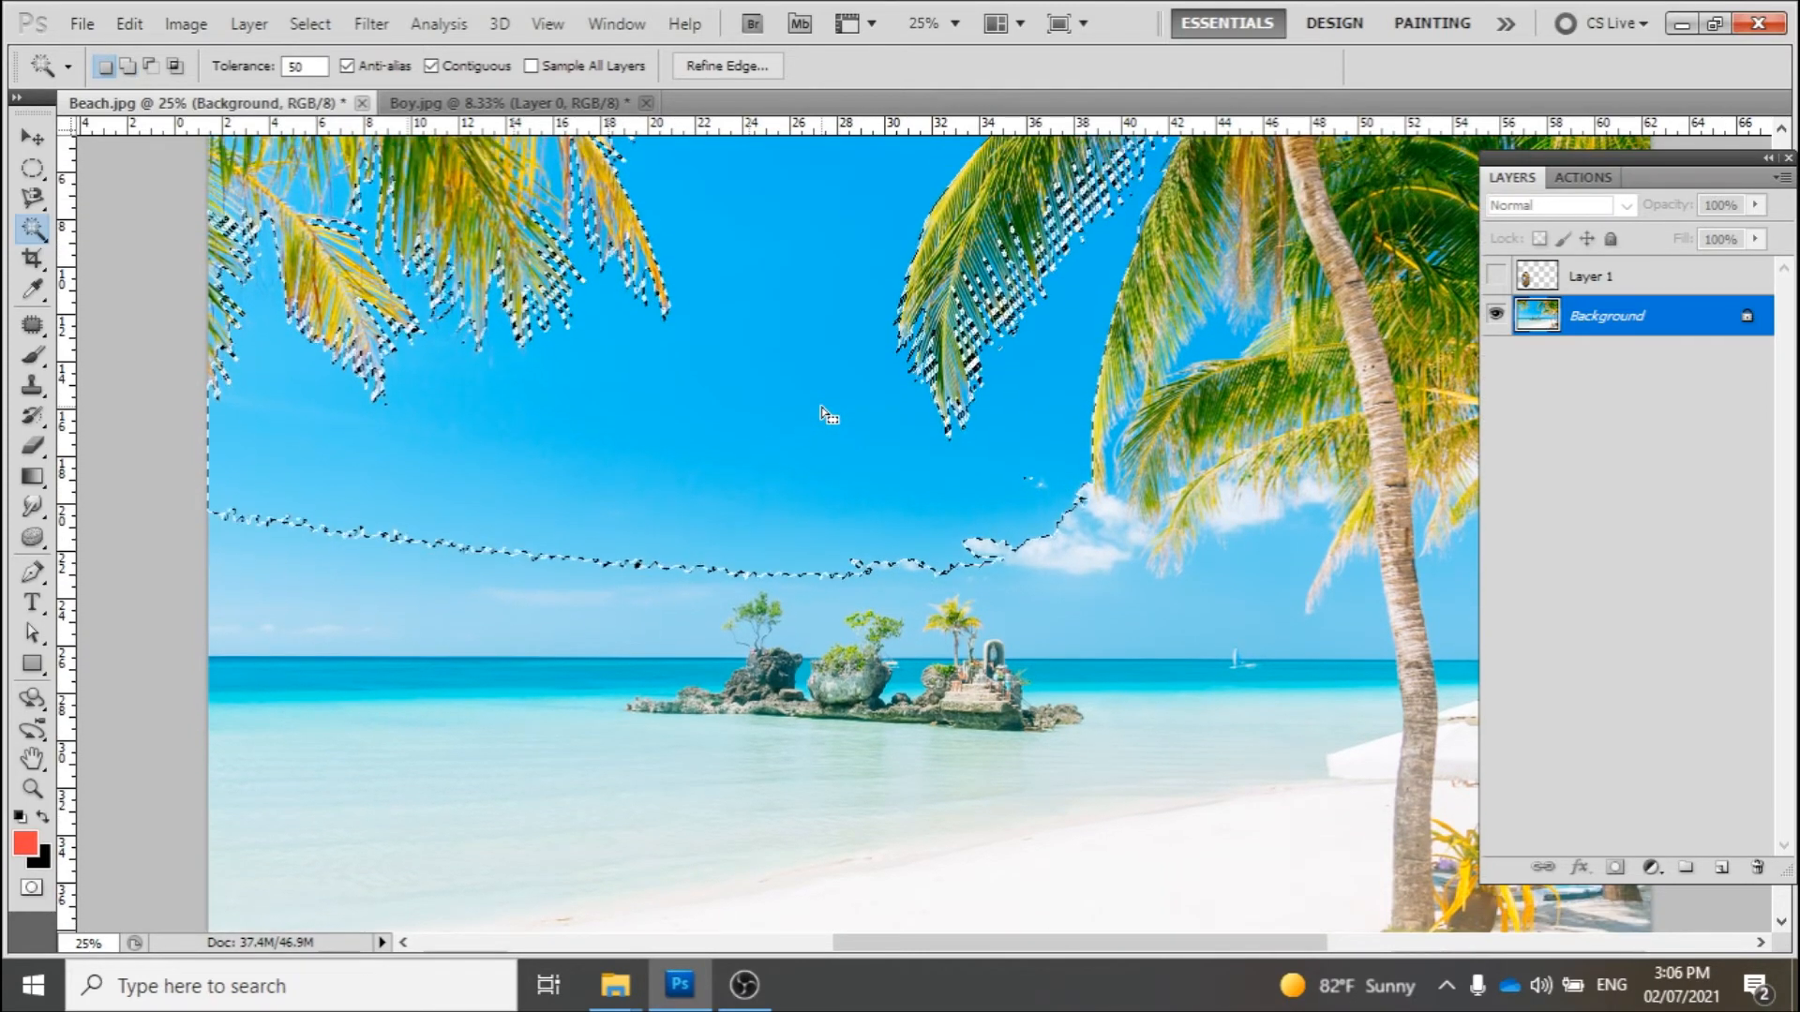
{"action": "scroll", "coordinate": [750, 430], "scroll_direction": "up", "scroll_amount": 2}
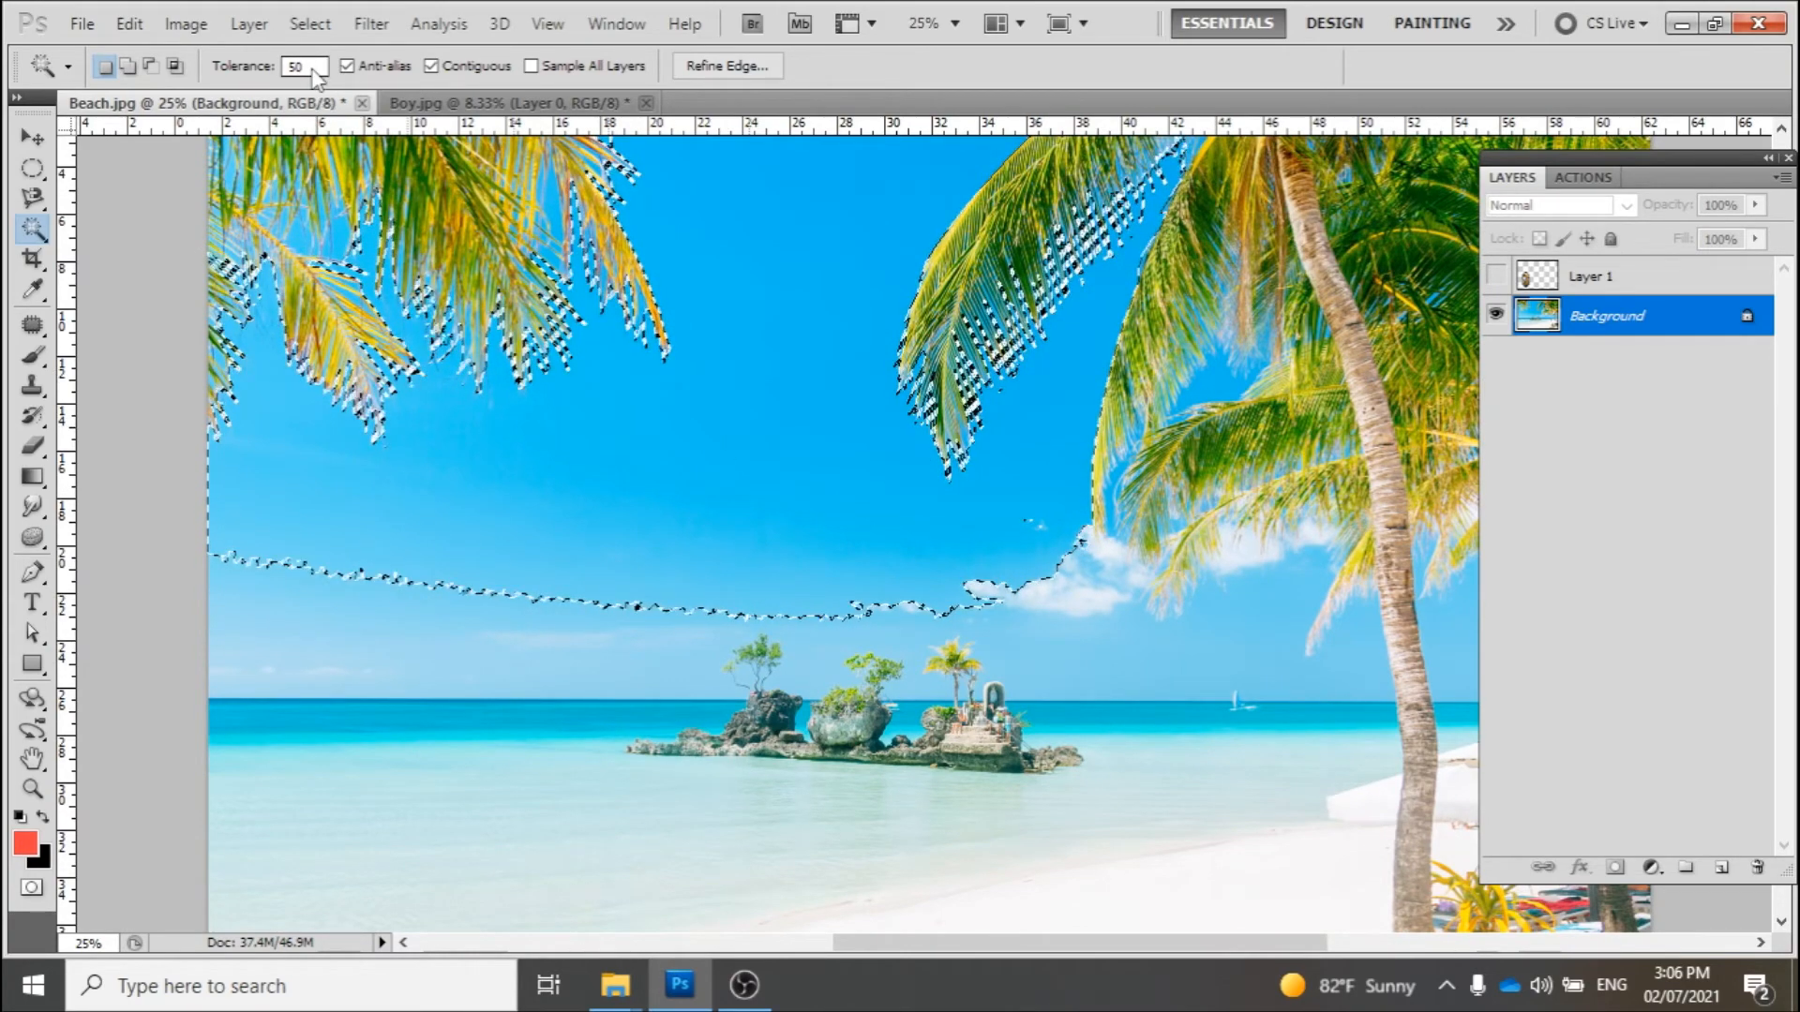
{"action": "left_click", "coordinate": [266, 69]}
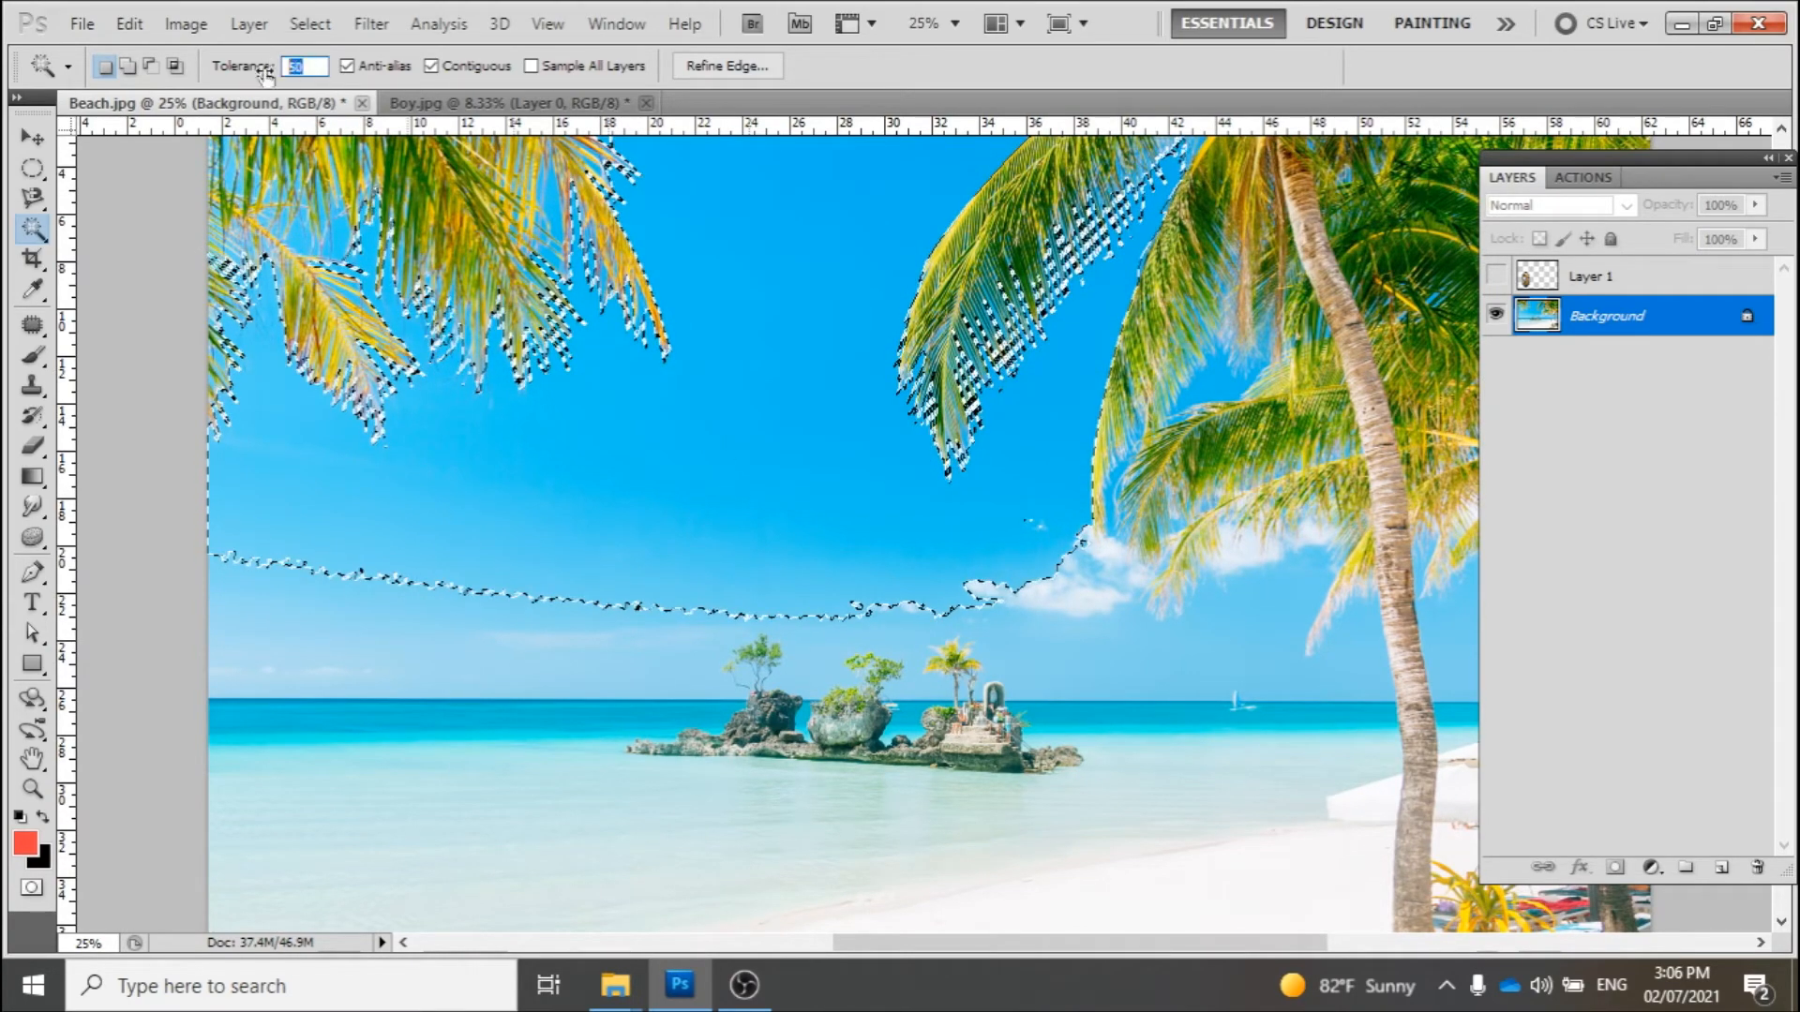
{"action": "type", "text": "10"}
{"action": "left_click", "coordinate": [128, 66]}
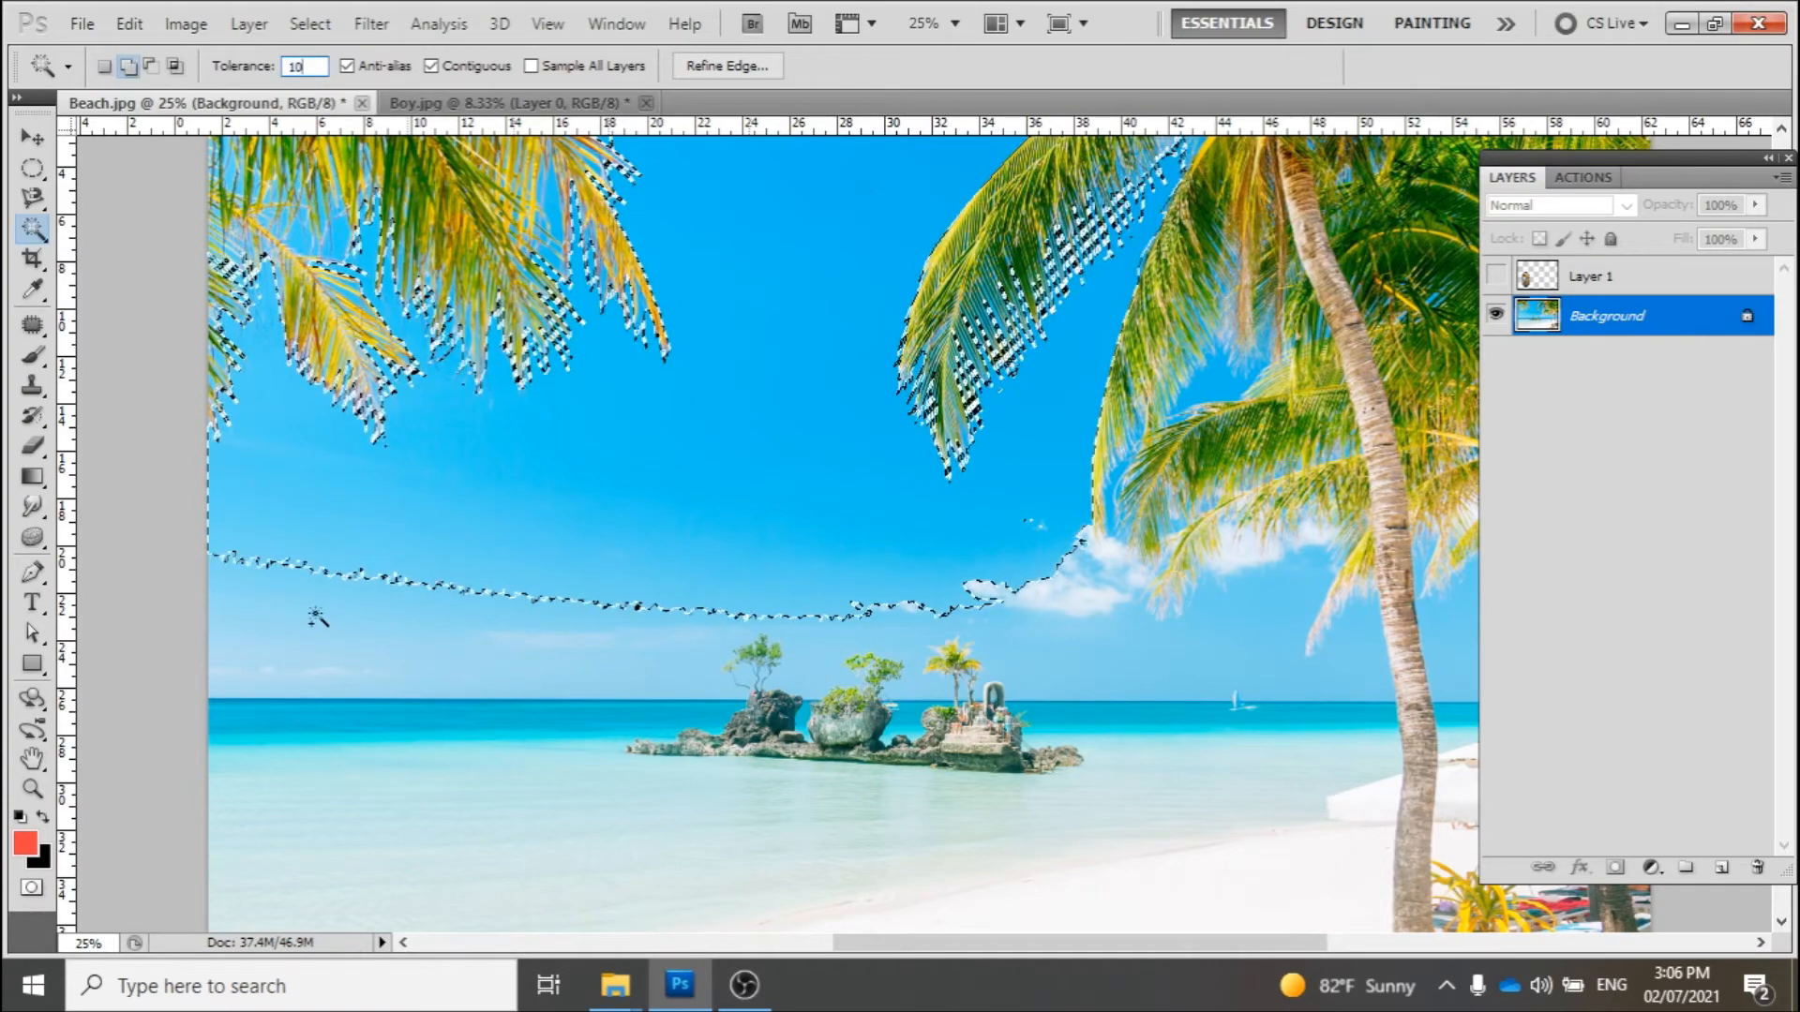
{"action": "left_click", "coordinate": [303, 590]}
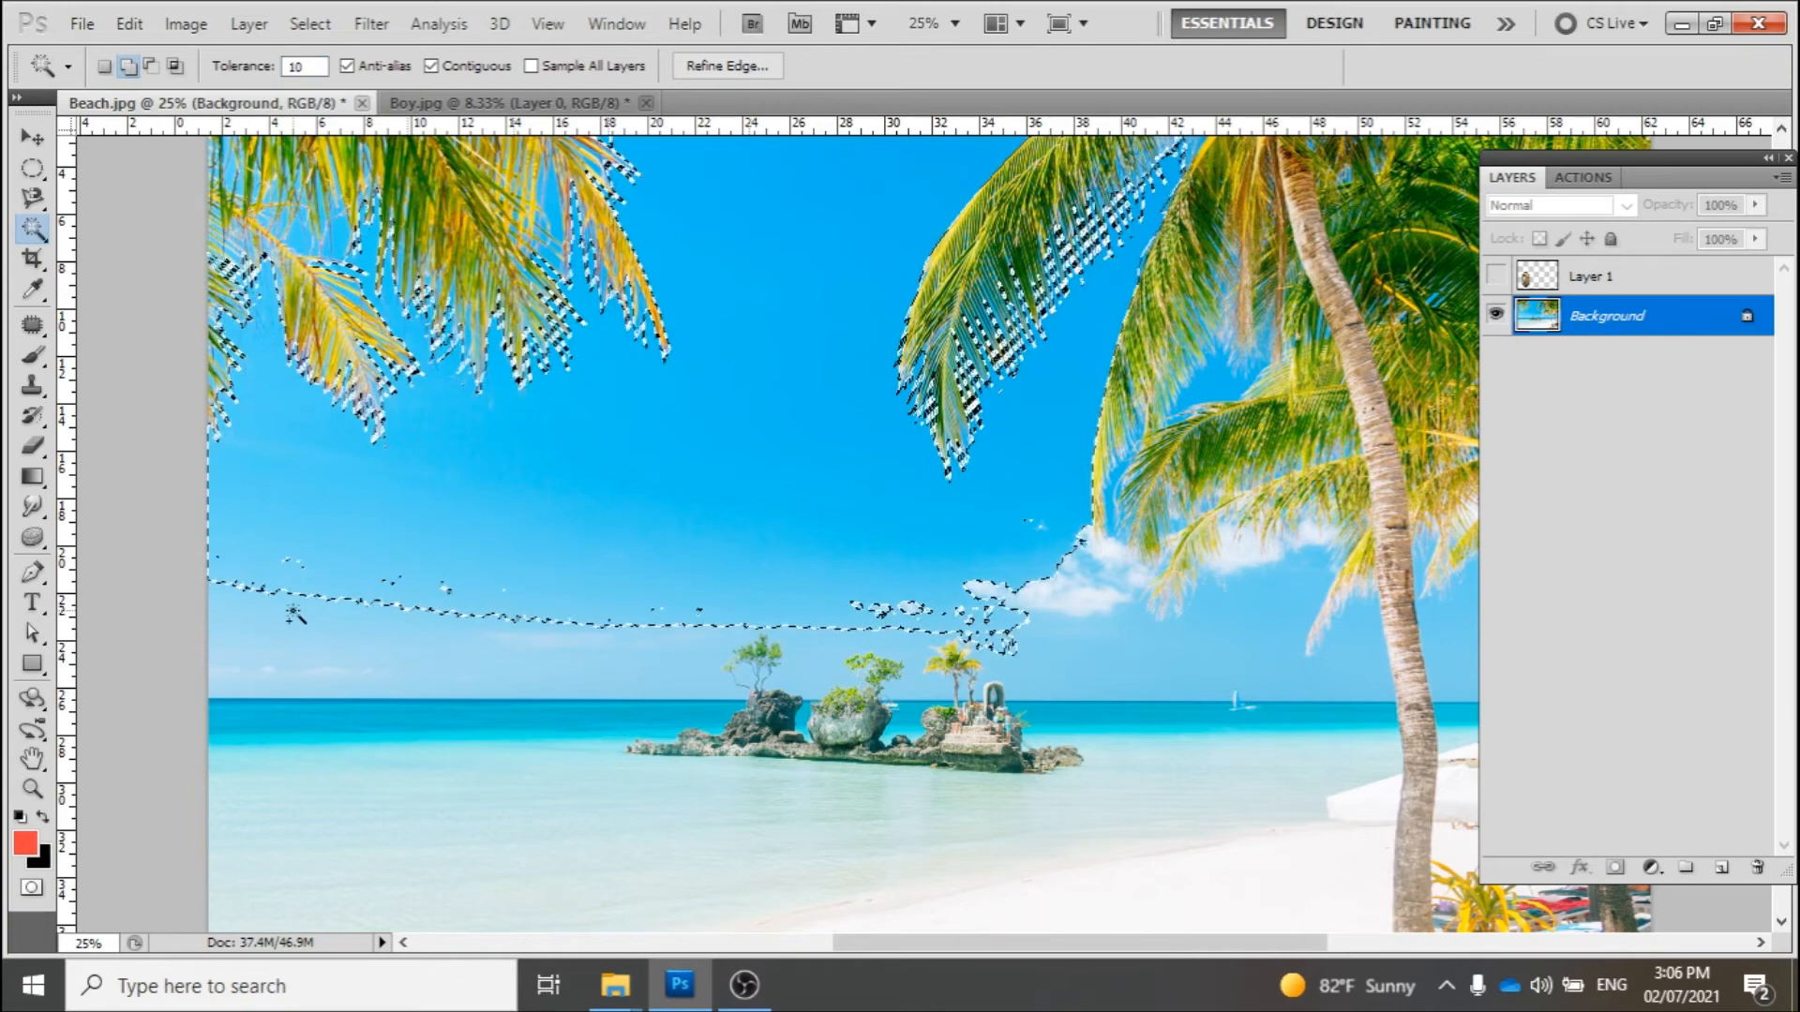
{"action": "left_click", "coordinate": [293, 614], "text": "shift"}
Set the Magic Wand tolerance to 100 and add the remaining sky down to the horizon to the selection
{"action": "left_click", "coordinate": [246, 68]}
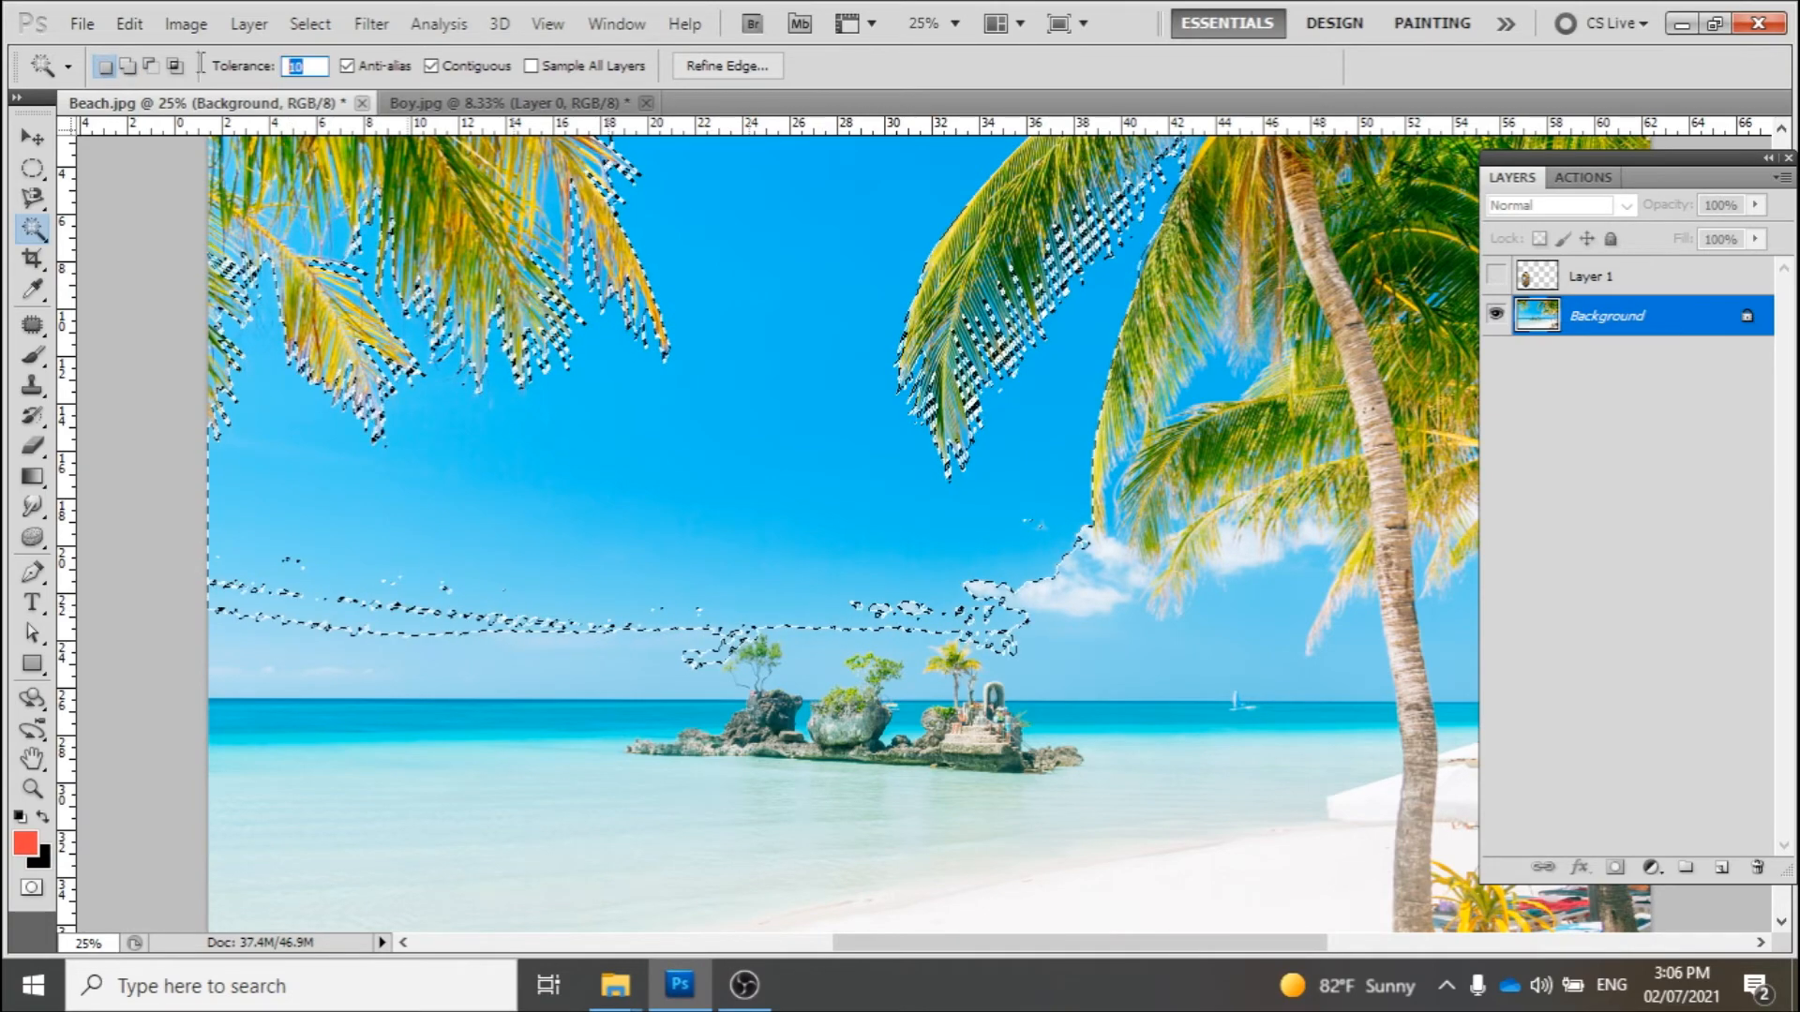
{"action": "type", "text": "100"}
{"action": "left_click", "coordinate": [128, 66]}
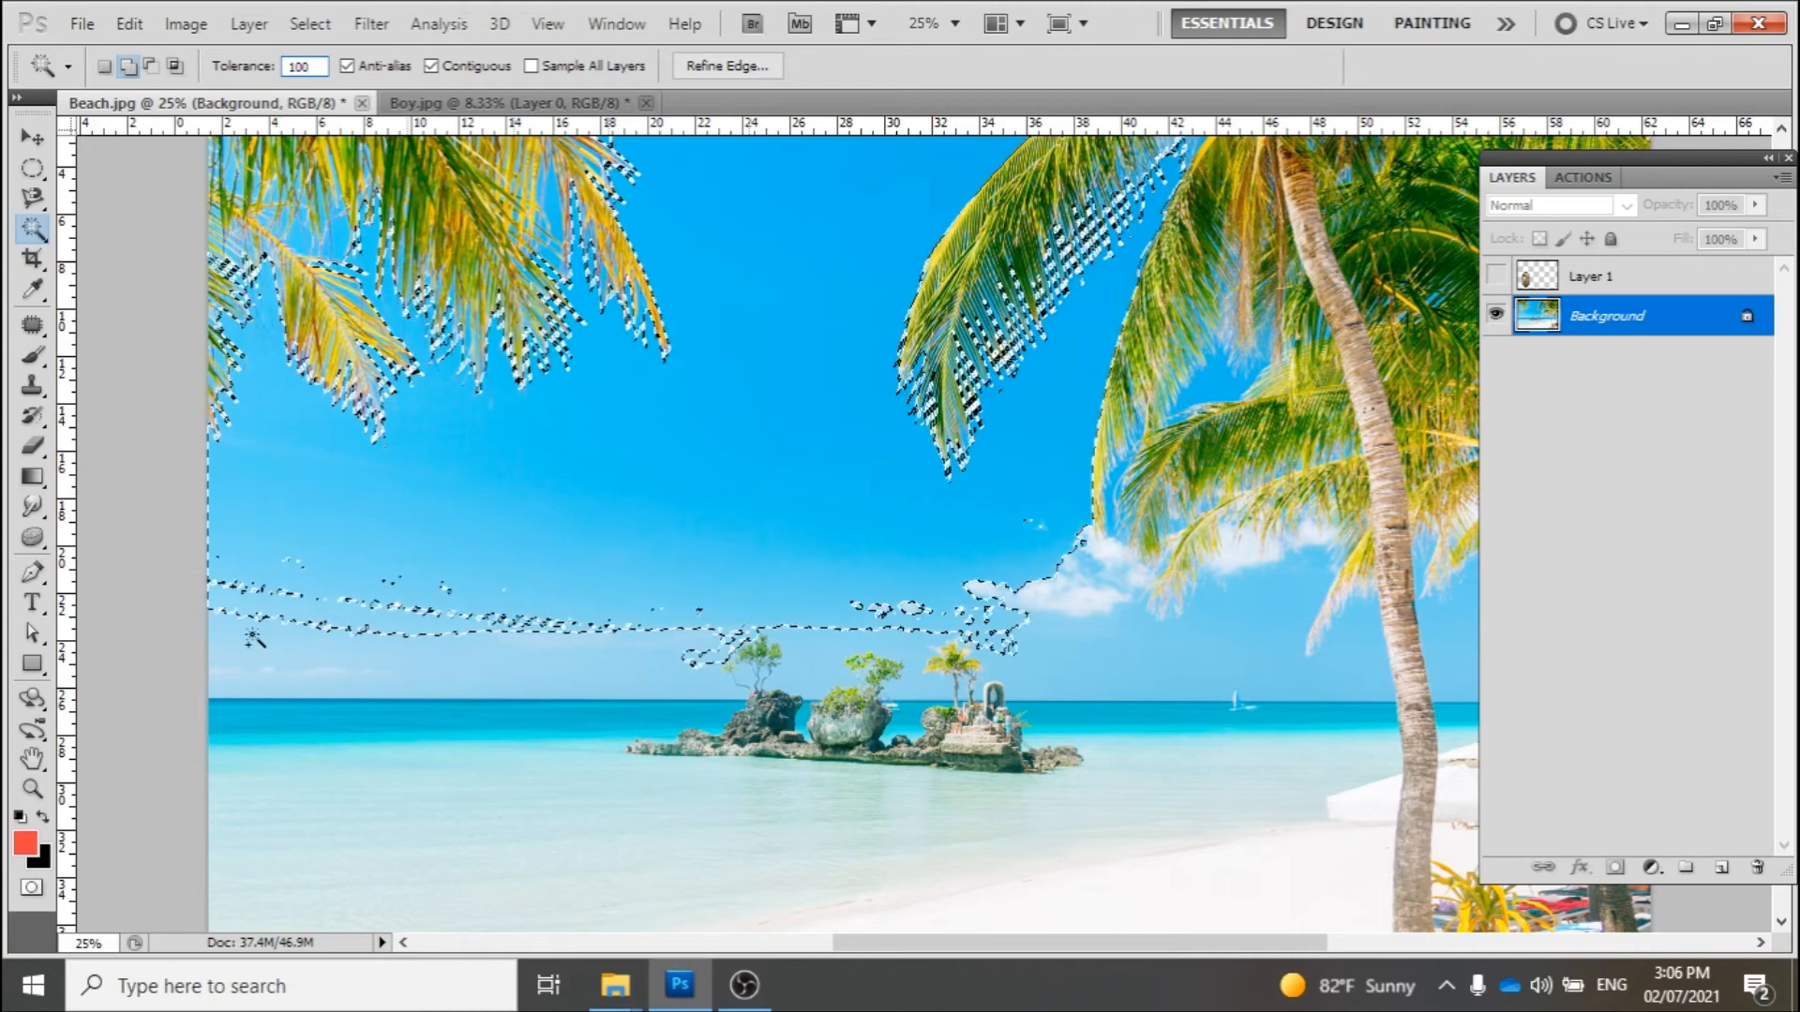
{"action": "left_click", "coordinate": [1228, 694]}
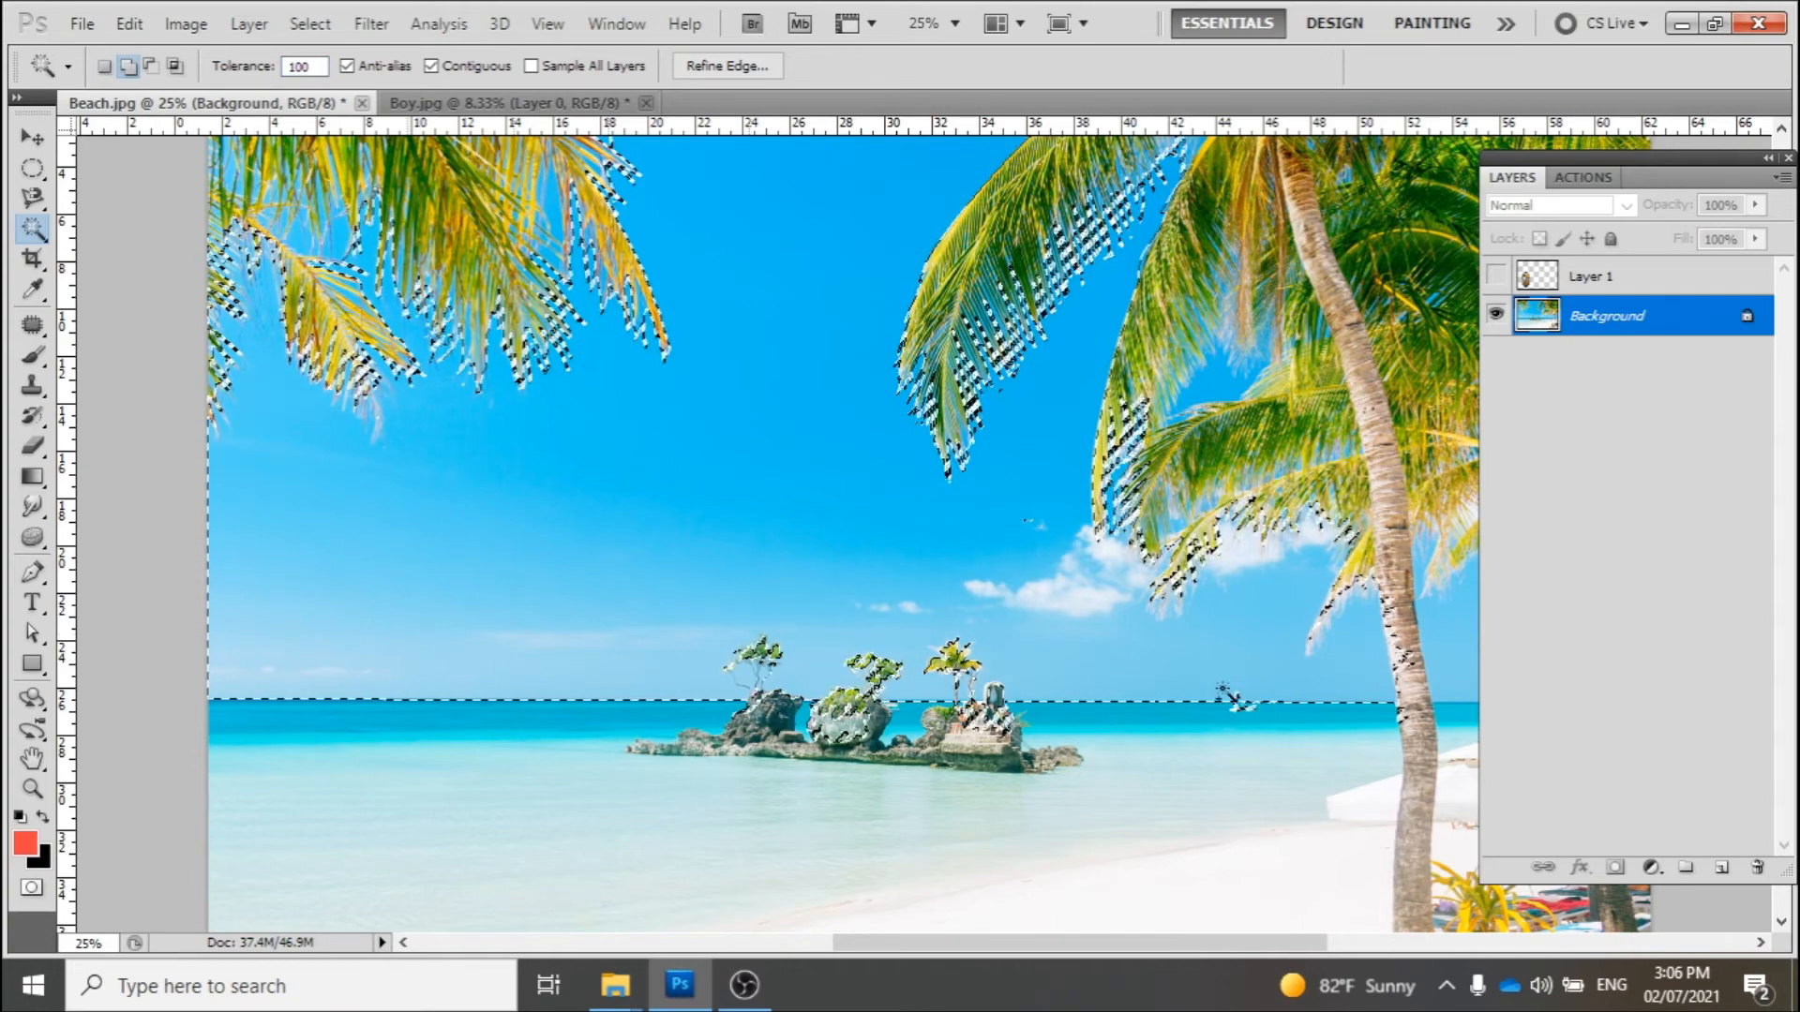
Clear the sky selection on the beach image
{"action": "left_click_drag", "start_coordinate": [1249, 647], "coordinate": [916, 683]}
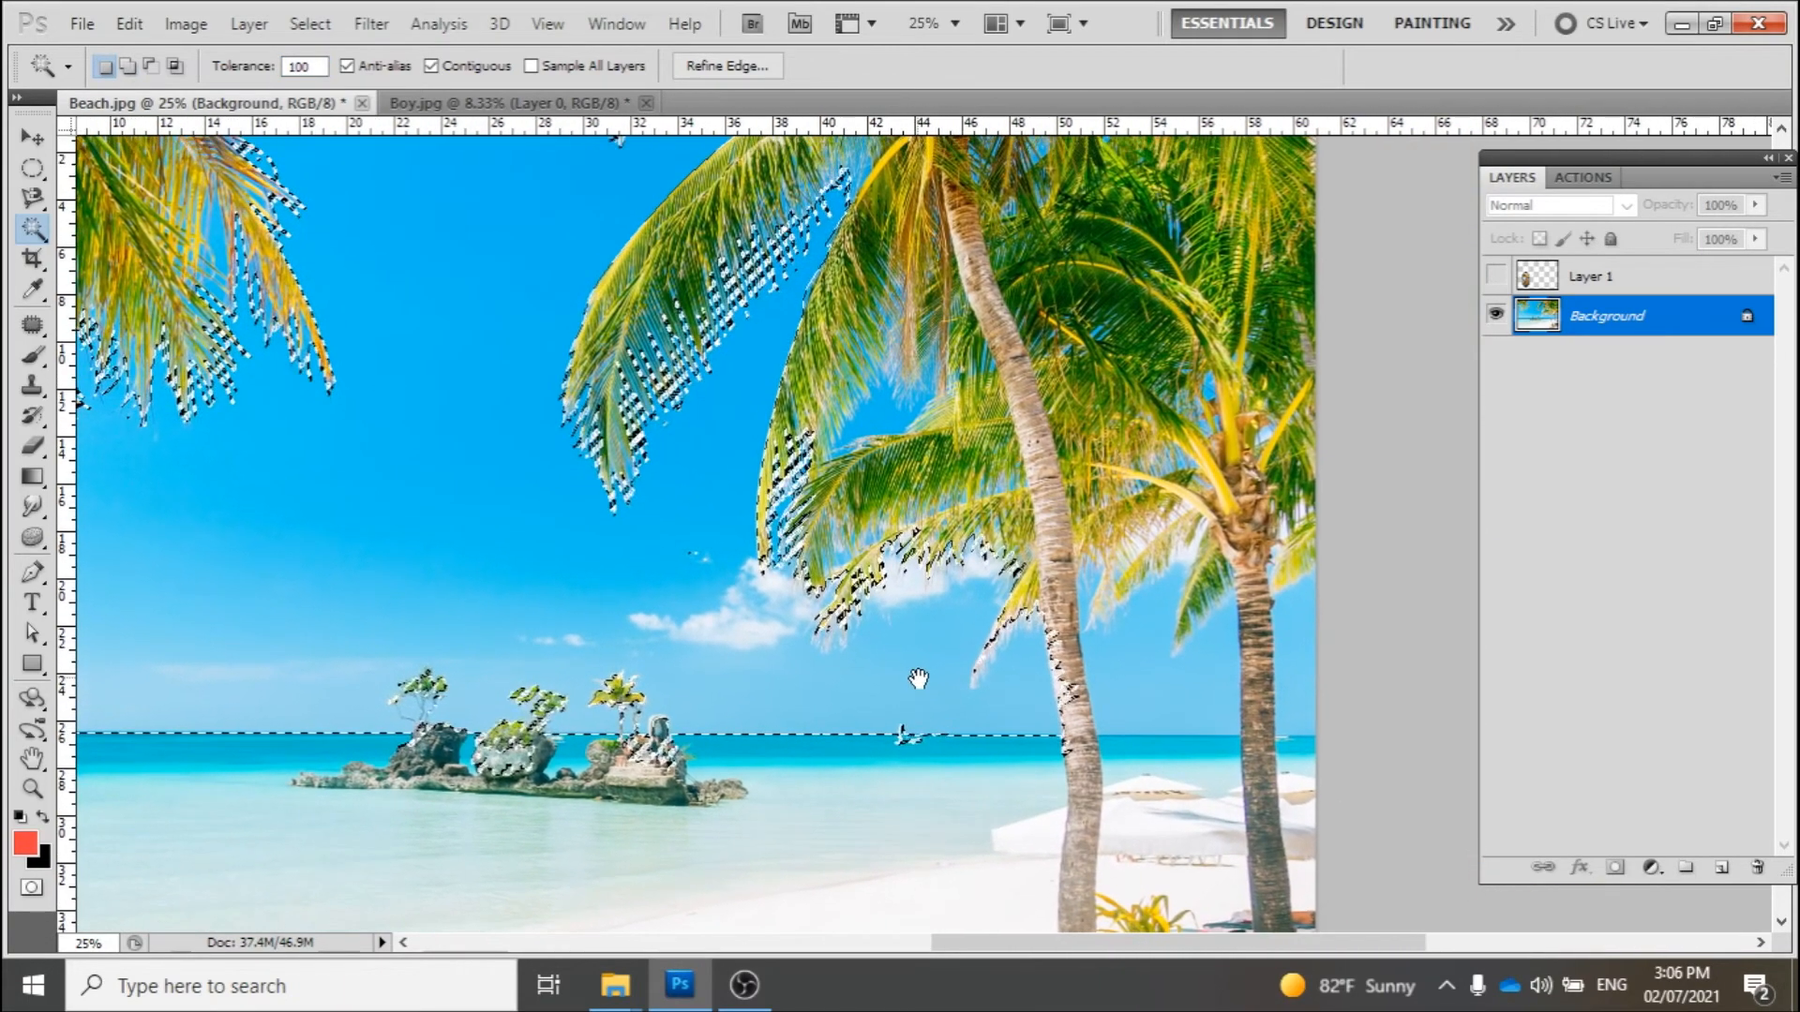
{"action": "key", "text": "ctrl+d"}
{"action": "key", "text": "ctrl+minus"}
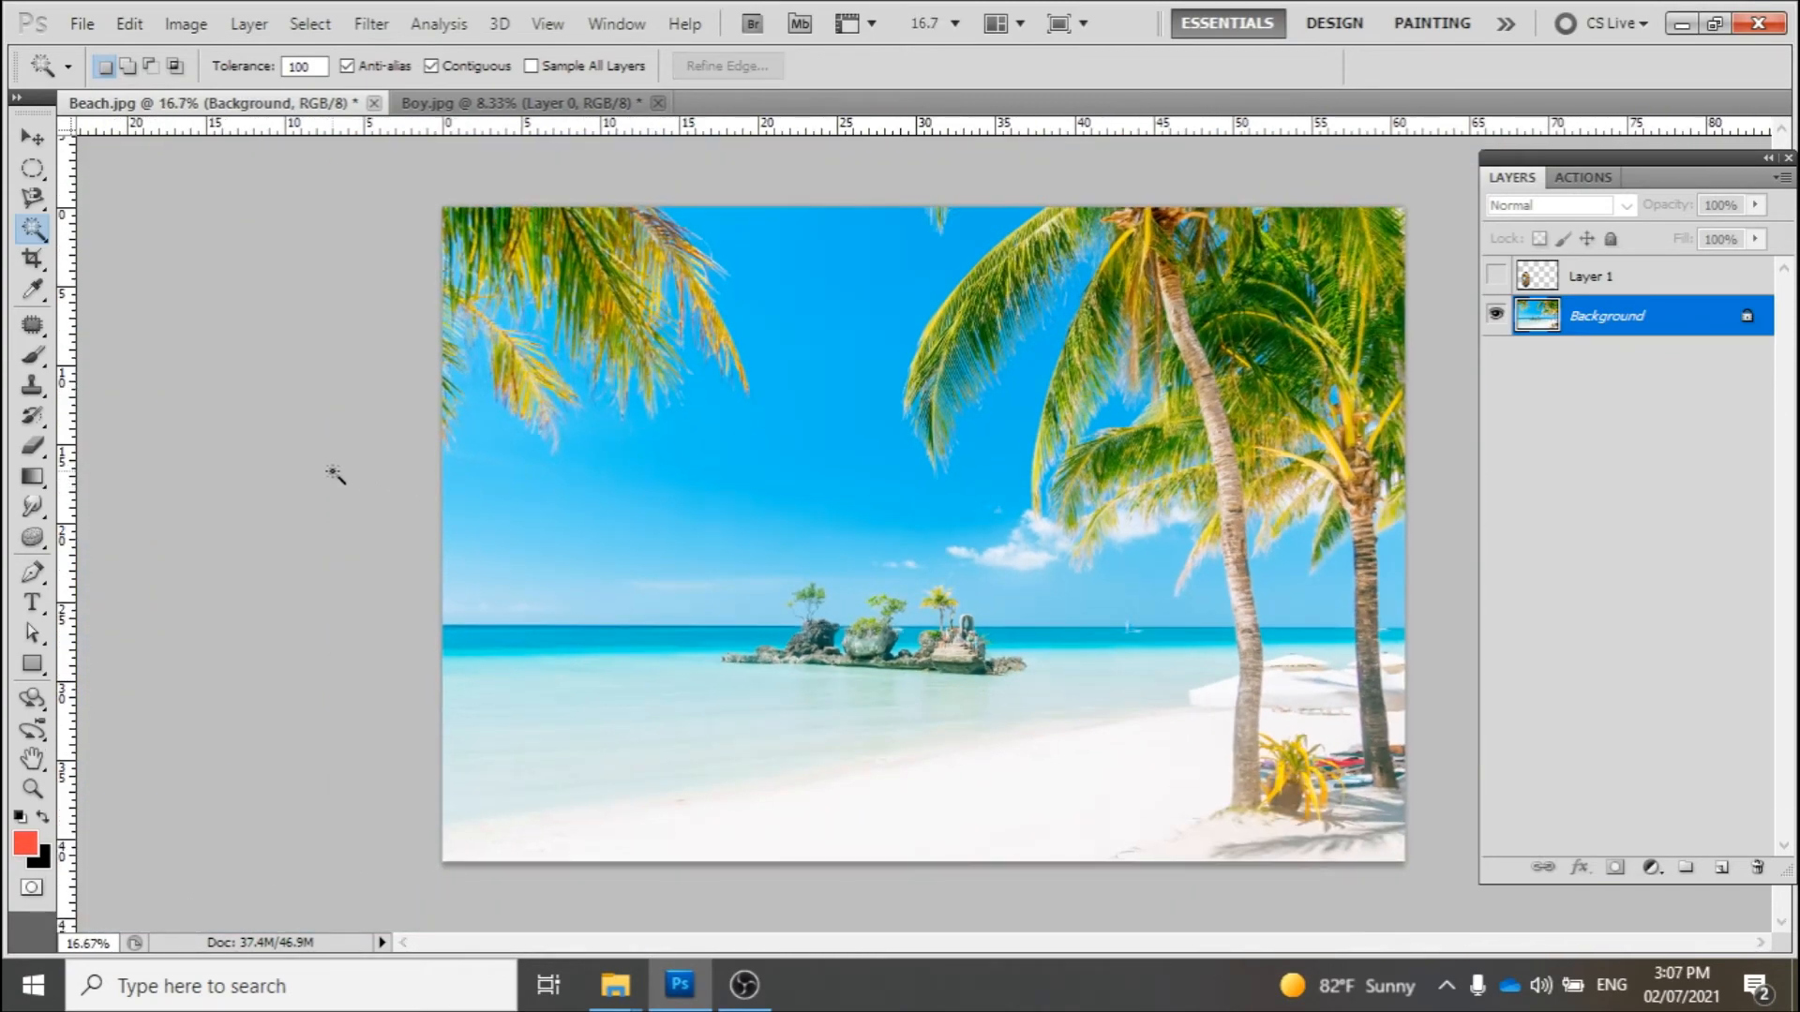
Crop the beach image closely around the rocky island with the Crop tool, and undo the crop
{"action": "left_click", "coordinate": [33, 259]}
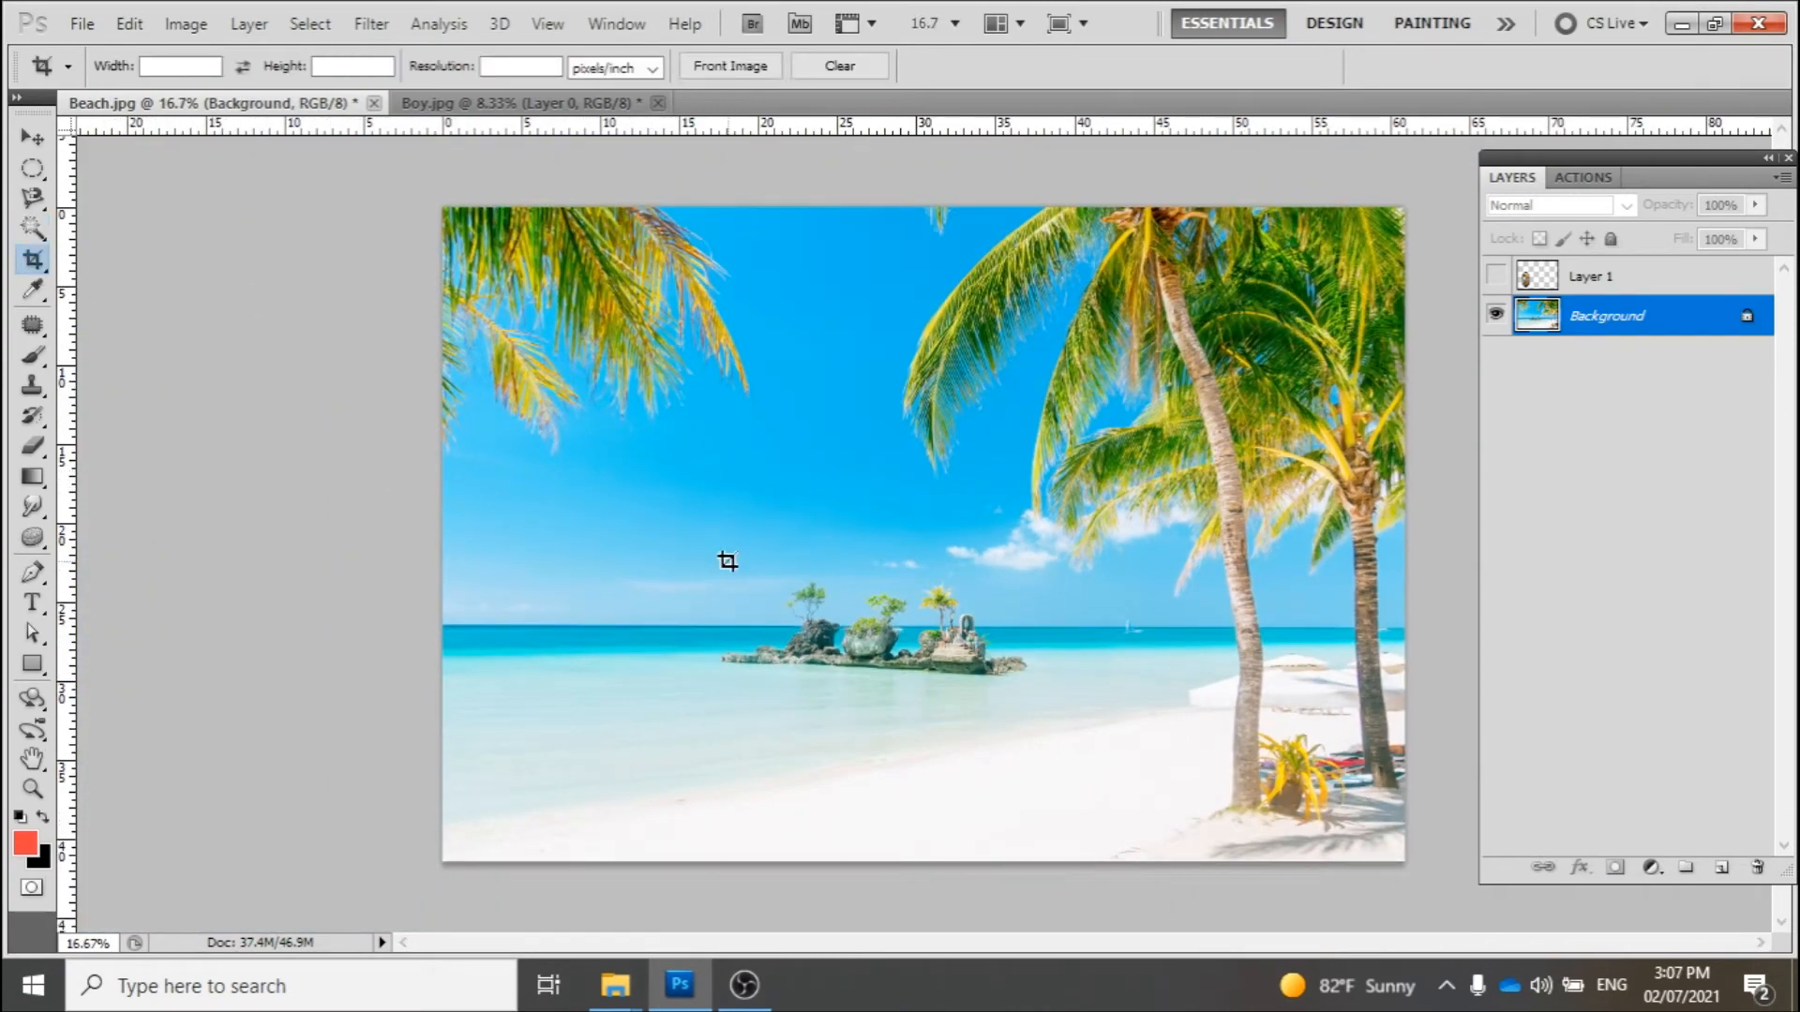
{"action": "left_click_drag", "start_coordinate": [692, 537], "coordinate": [1064, 752]}
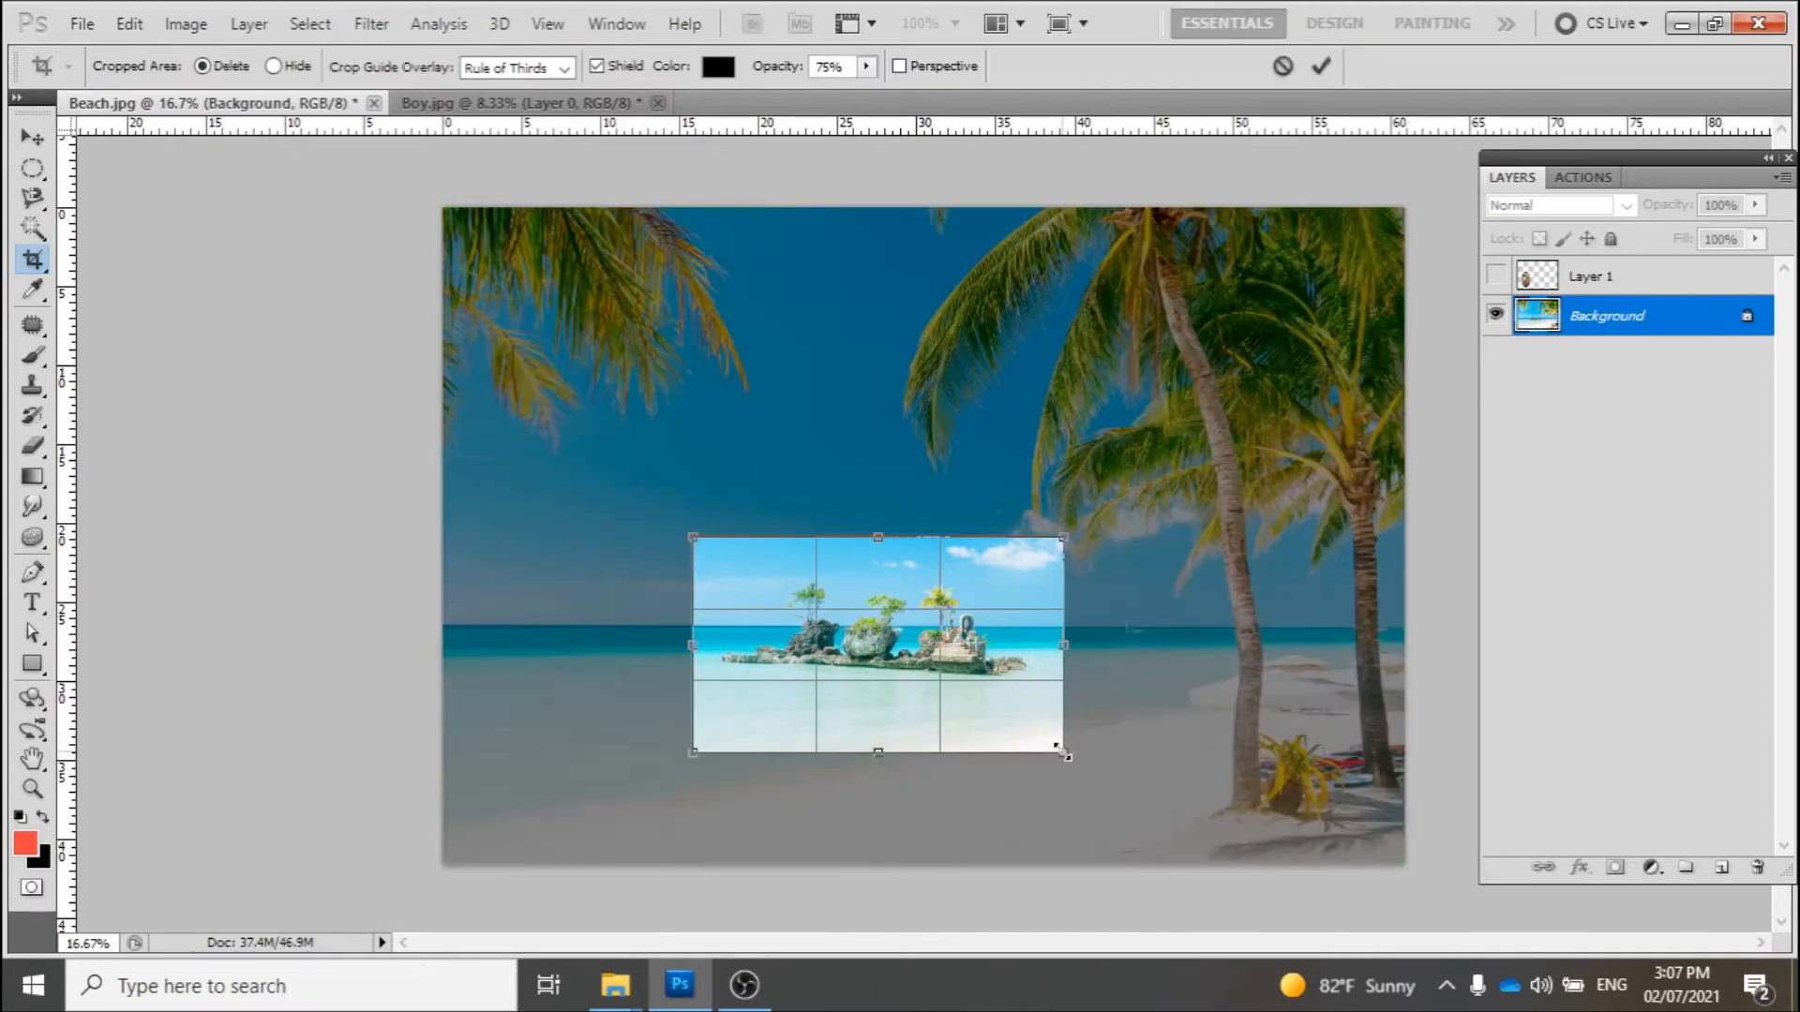
{"action": "left_click_drag", "start_coordinate": [880, 540], "coordinate": [882, 436]}
{"action": "left_click_drag", "start_coordinate": [691, 593], "coordinate": [582, 608]}
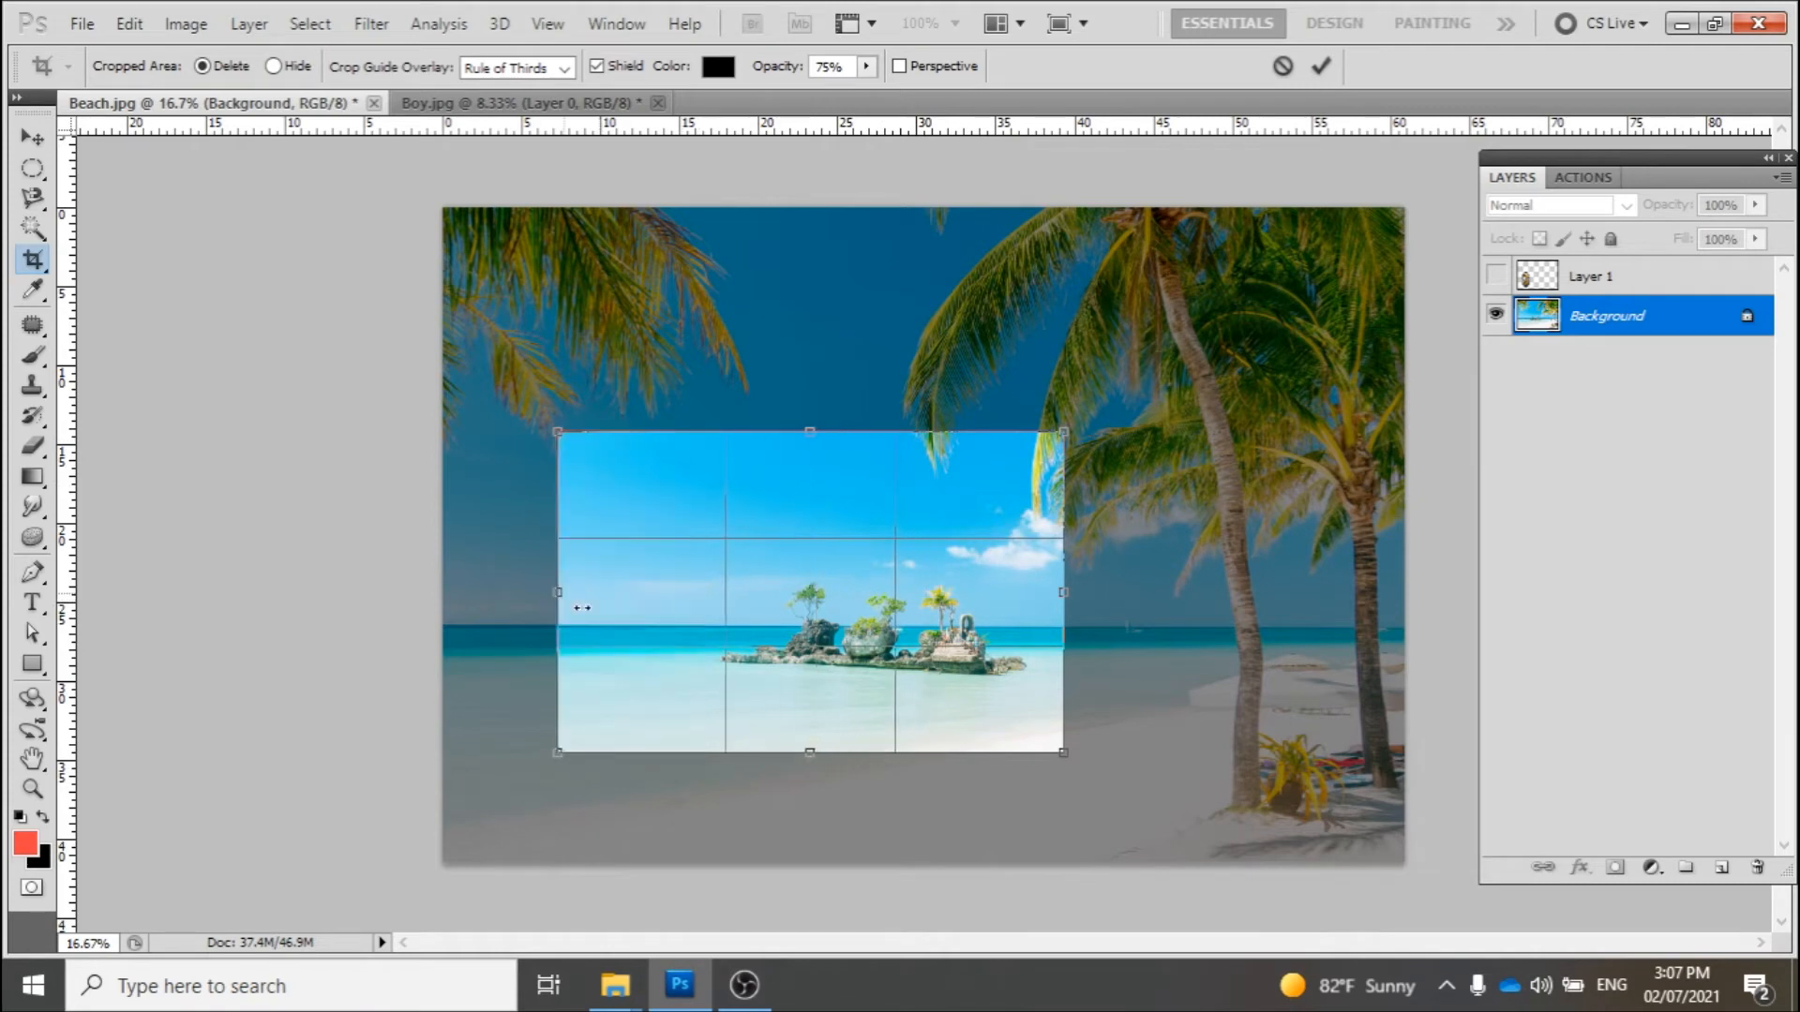
{"action": "left_click_drag", "start_coordinate": [814, 752], "coordinate": [812, 818]}
{"action": "left_click_drag", "start_coordinate": [1063, 626], "coordinate": [1149, 626]}
{"action": "left_click_drag", "start_coordinate": [1147, 432], "coordinate": [1038, 490]}
{"action": "left_click_drag", "start_coordinate": [557, 652], "coordinate": [713, 653]}
{"action": "left_click_drag", "start_coordinate": [876, 815], "coordinate": [884, 743]}
{"action": "key", "text": "Return"}
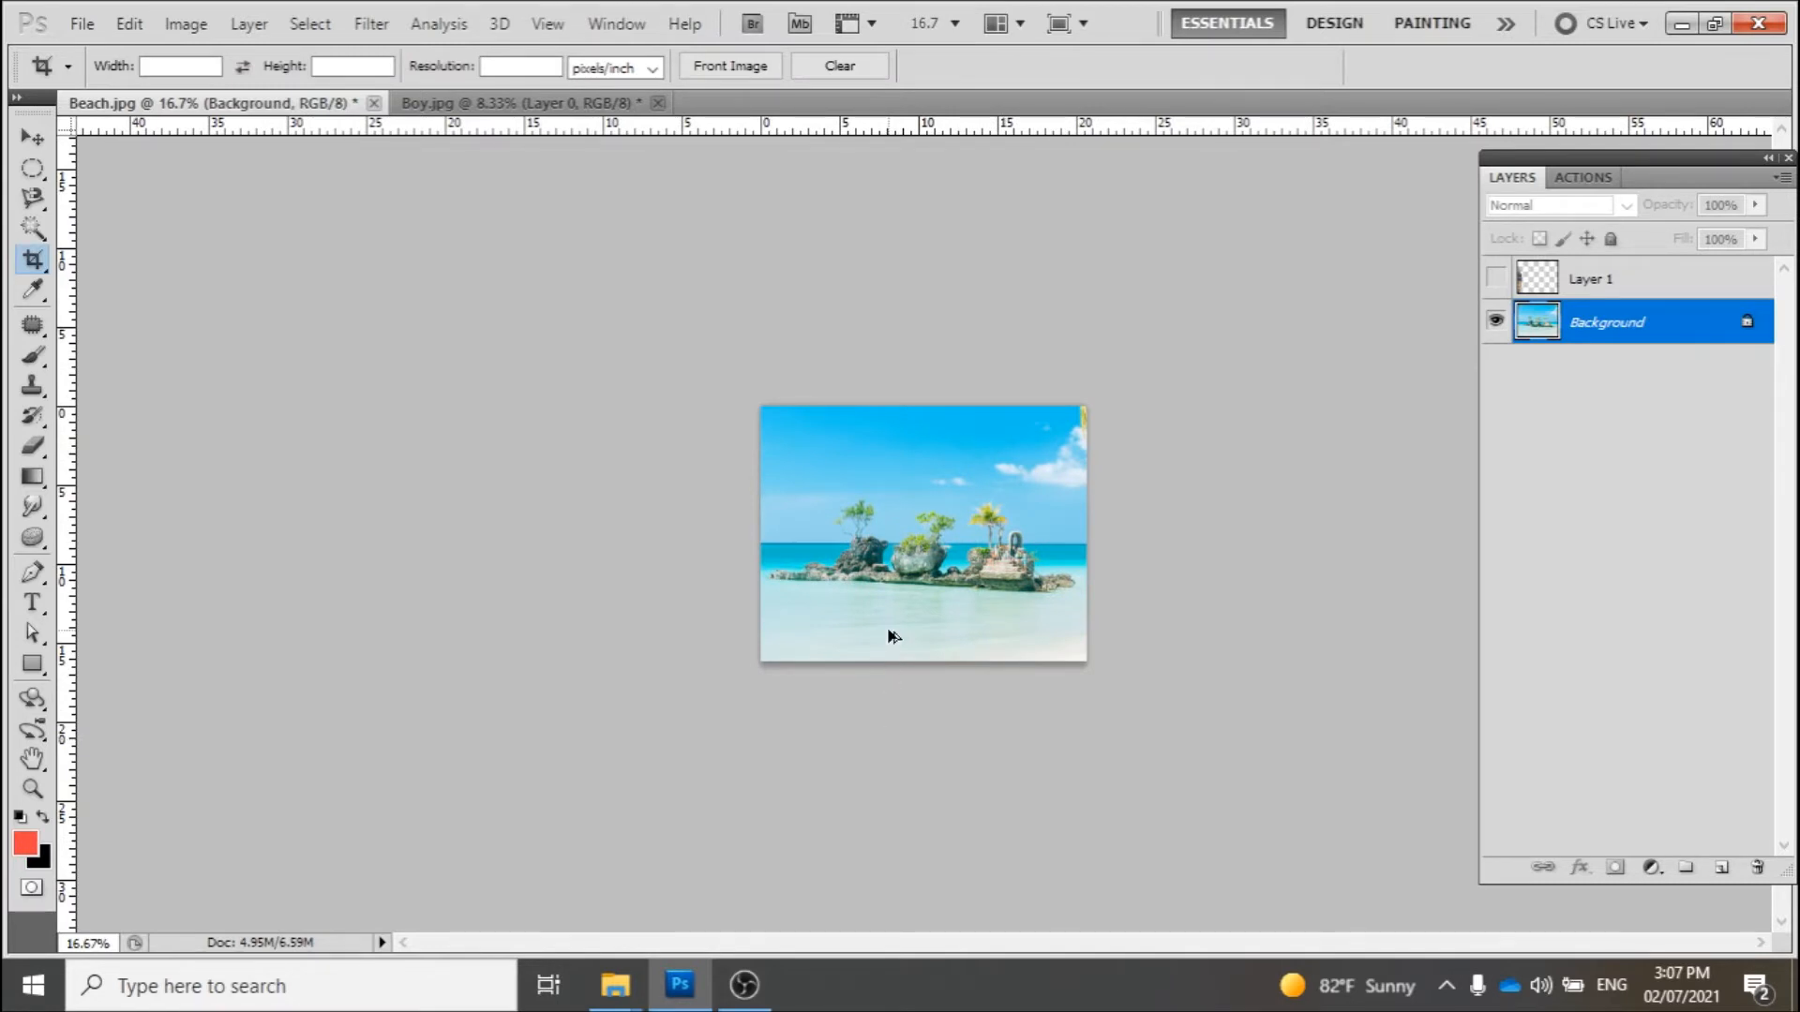
{"action": "key", "text": "ctrl+z"}
Open website.jpg in Photoshop from the New folder window in File Explorer
{"action": "right_click", "coordinate": [35, 264]}
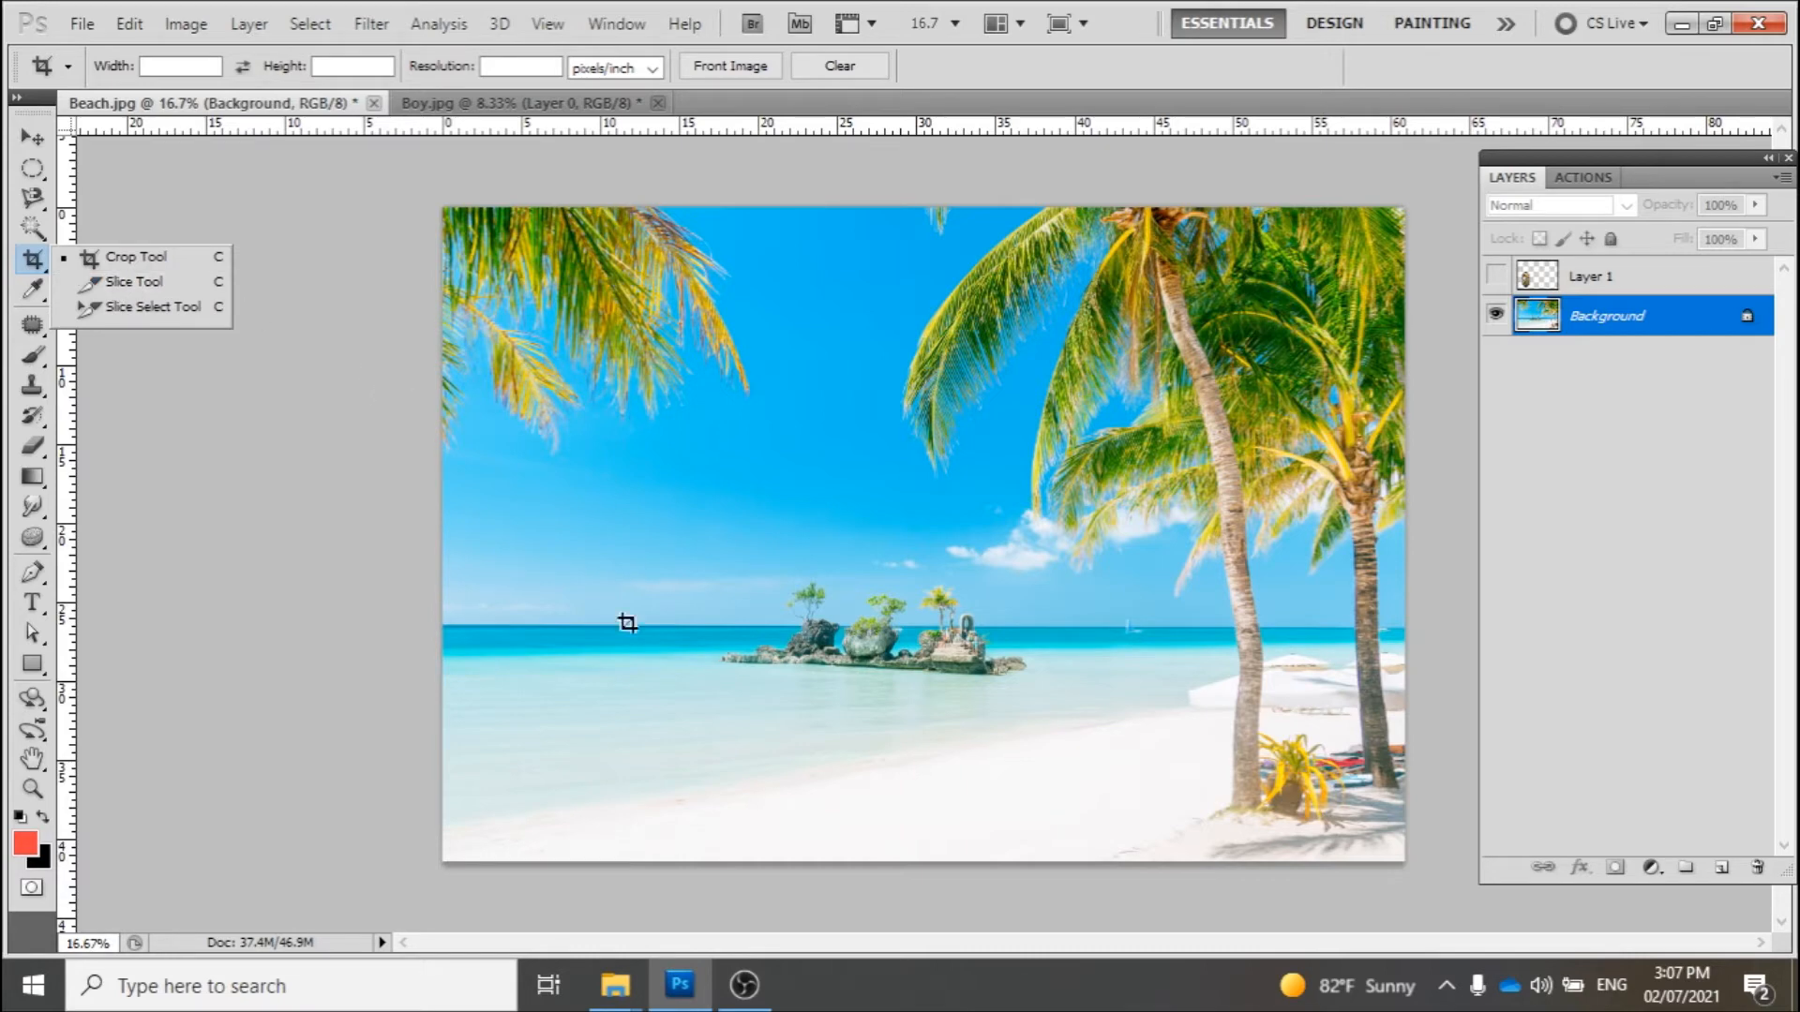
{"action": "left_click", "coordinate": [638, 1003]}
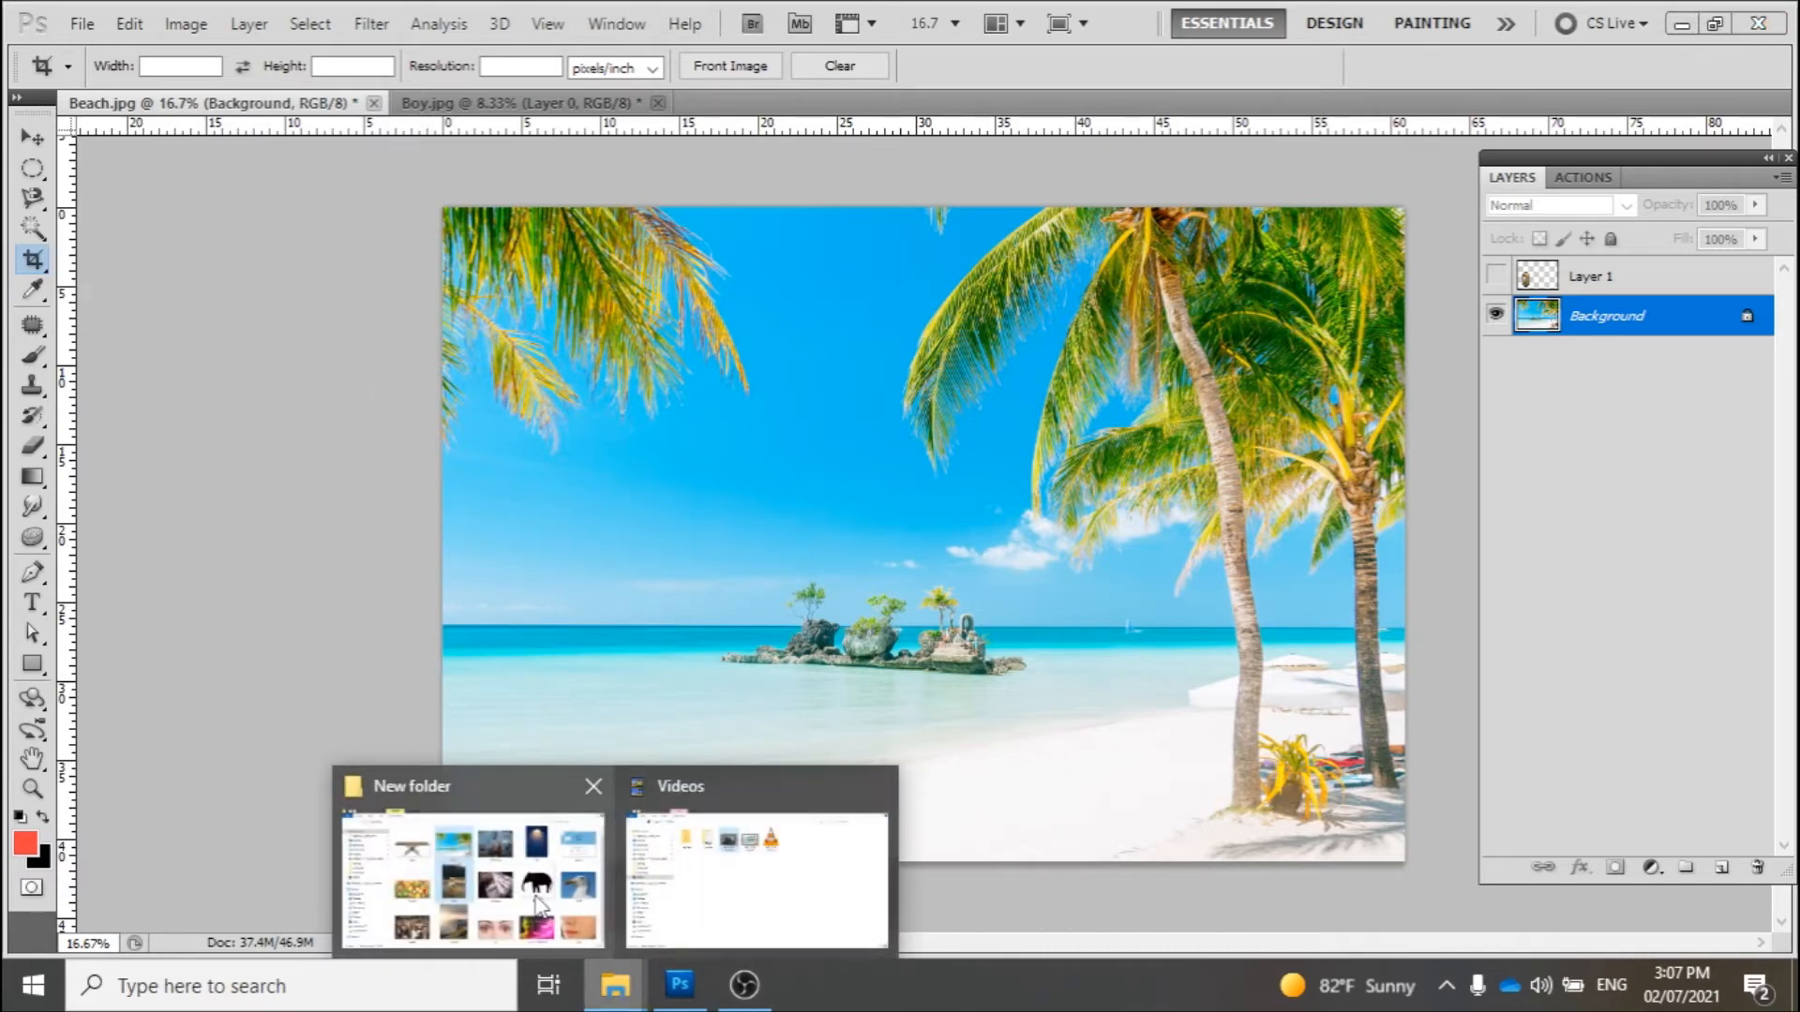
{"action": "left_click", "coordinate": [525, 872]}
{"action": "double_click", "coordinate": [1617, 270]}
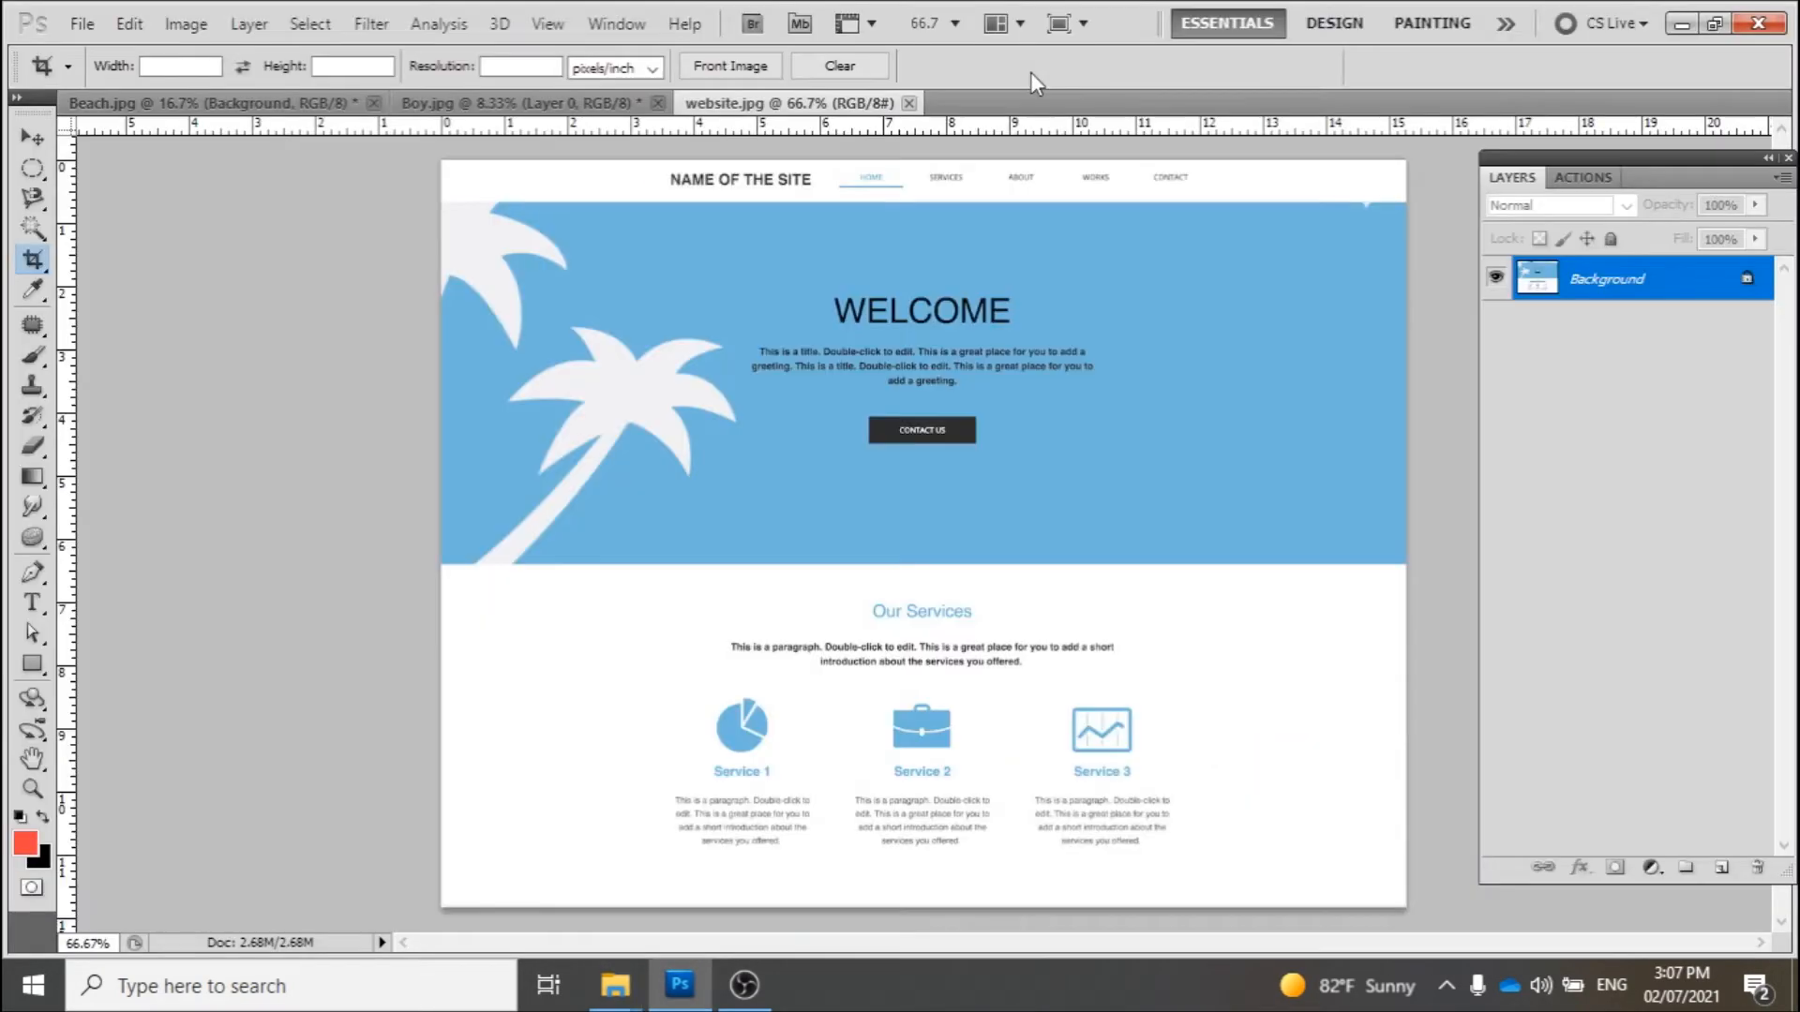
Create one slice over the blue Welcome banner and another over the Our Services section with the Slice tool
{"action": "right_click", "coordinate": [33, 265]}
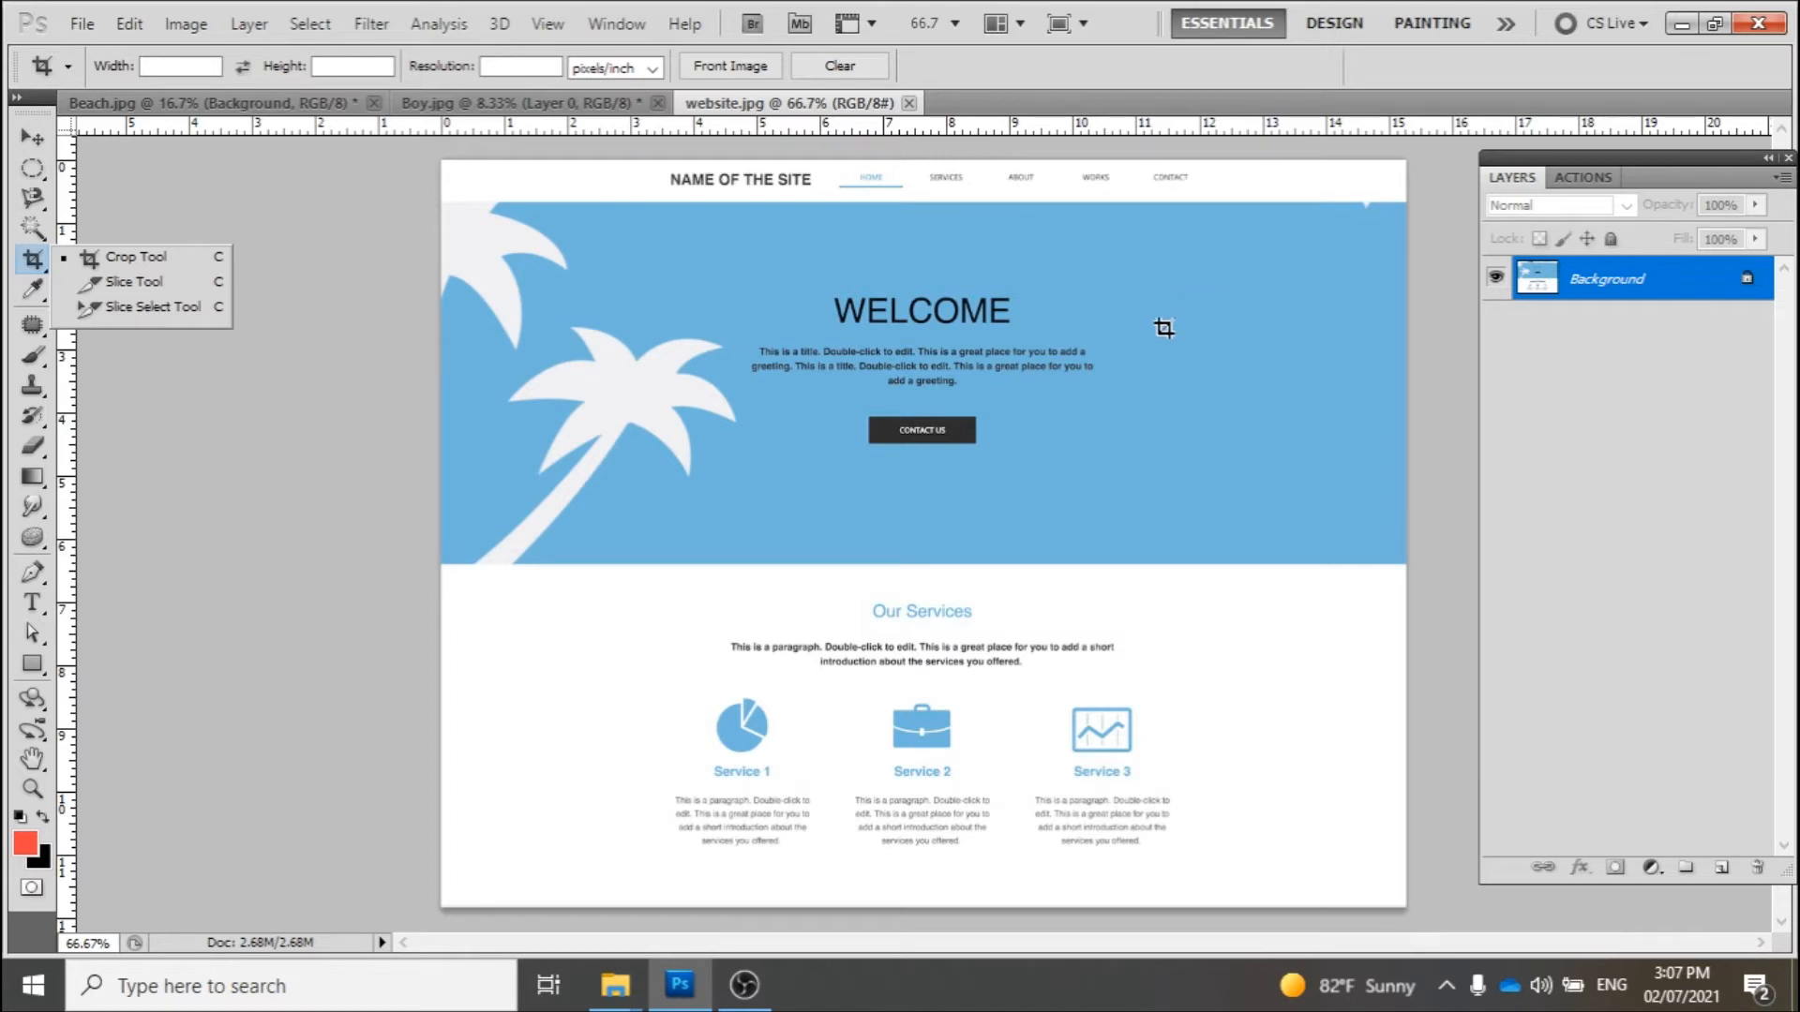
{"action": "left_click", "coordinate": [122, 282]}
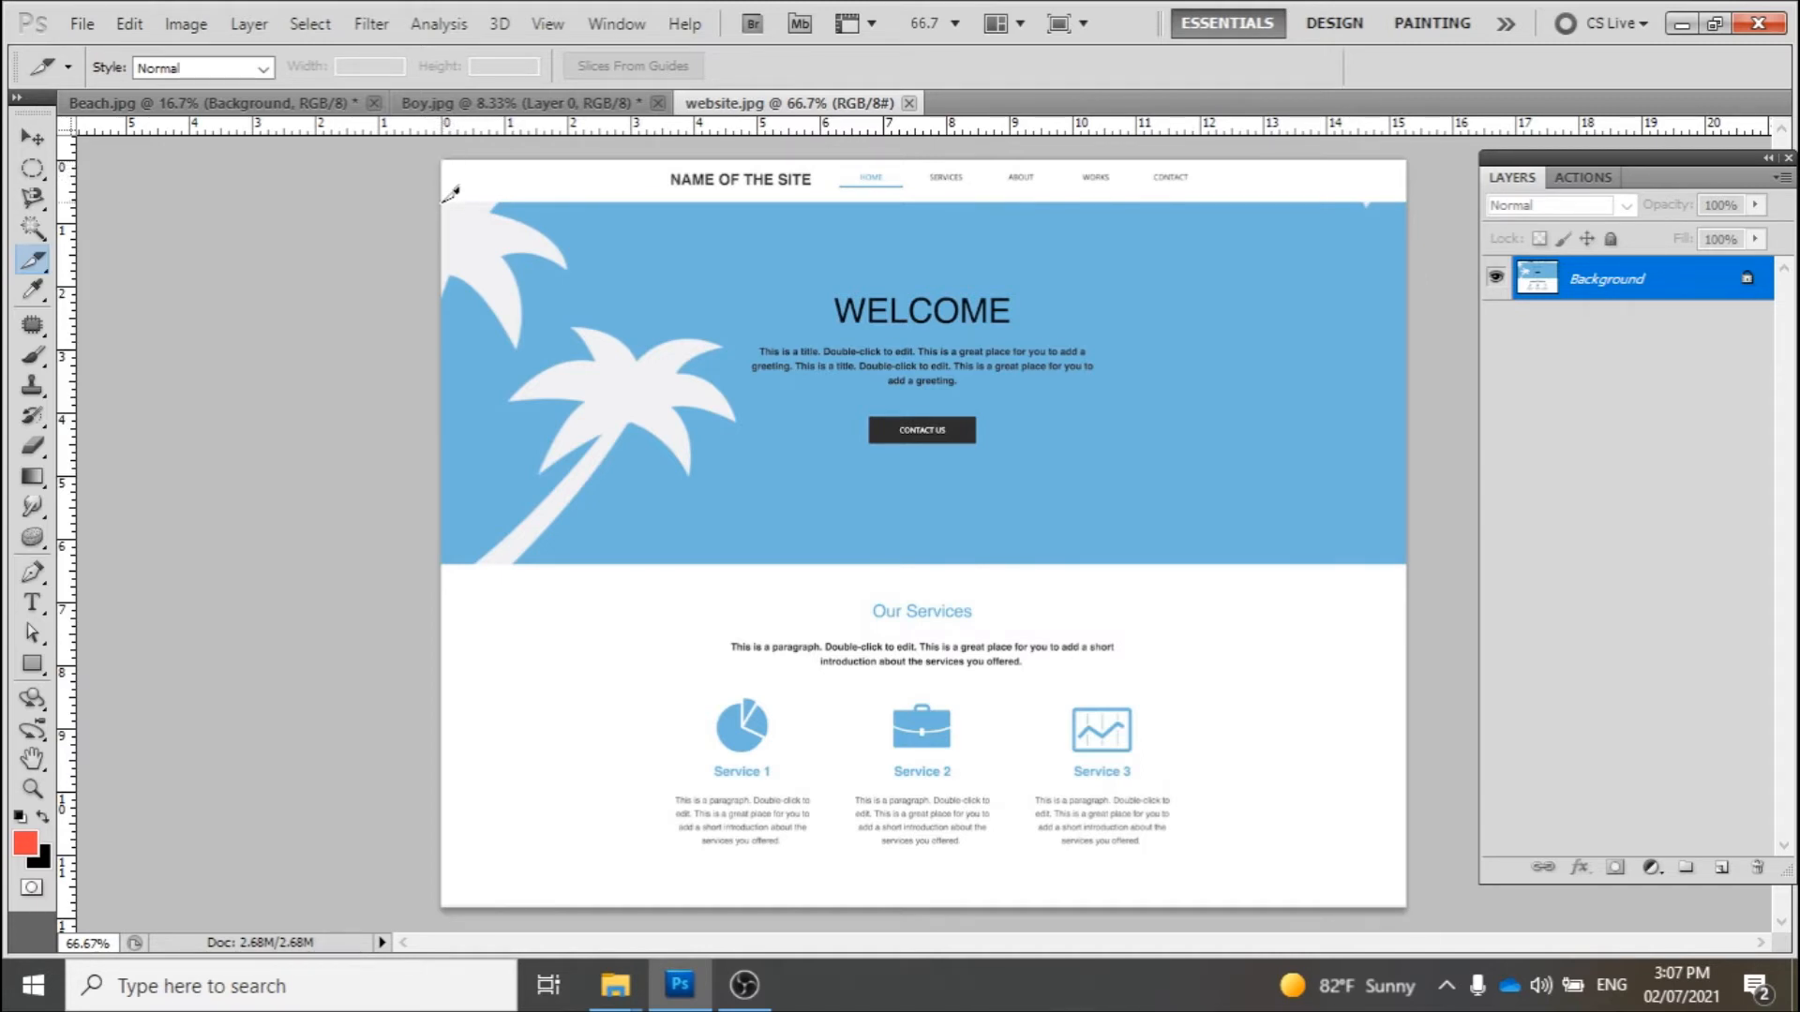
{"action": "left_click_drag", "start_coordinate": [450, 208], "coordinate": [1413, 555]}
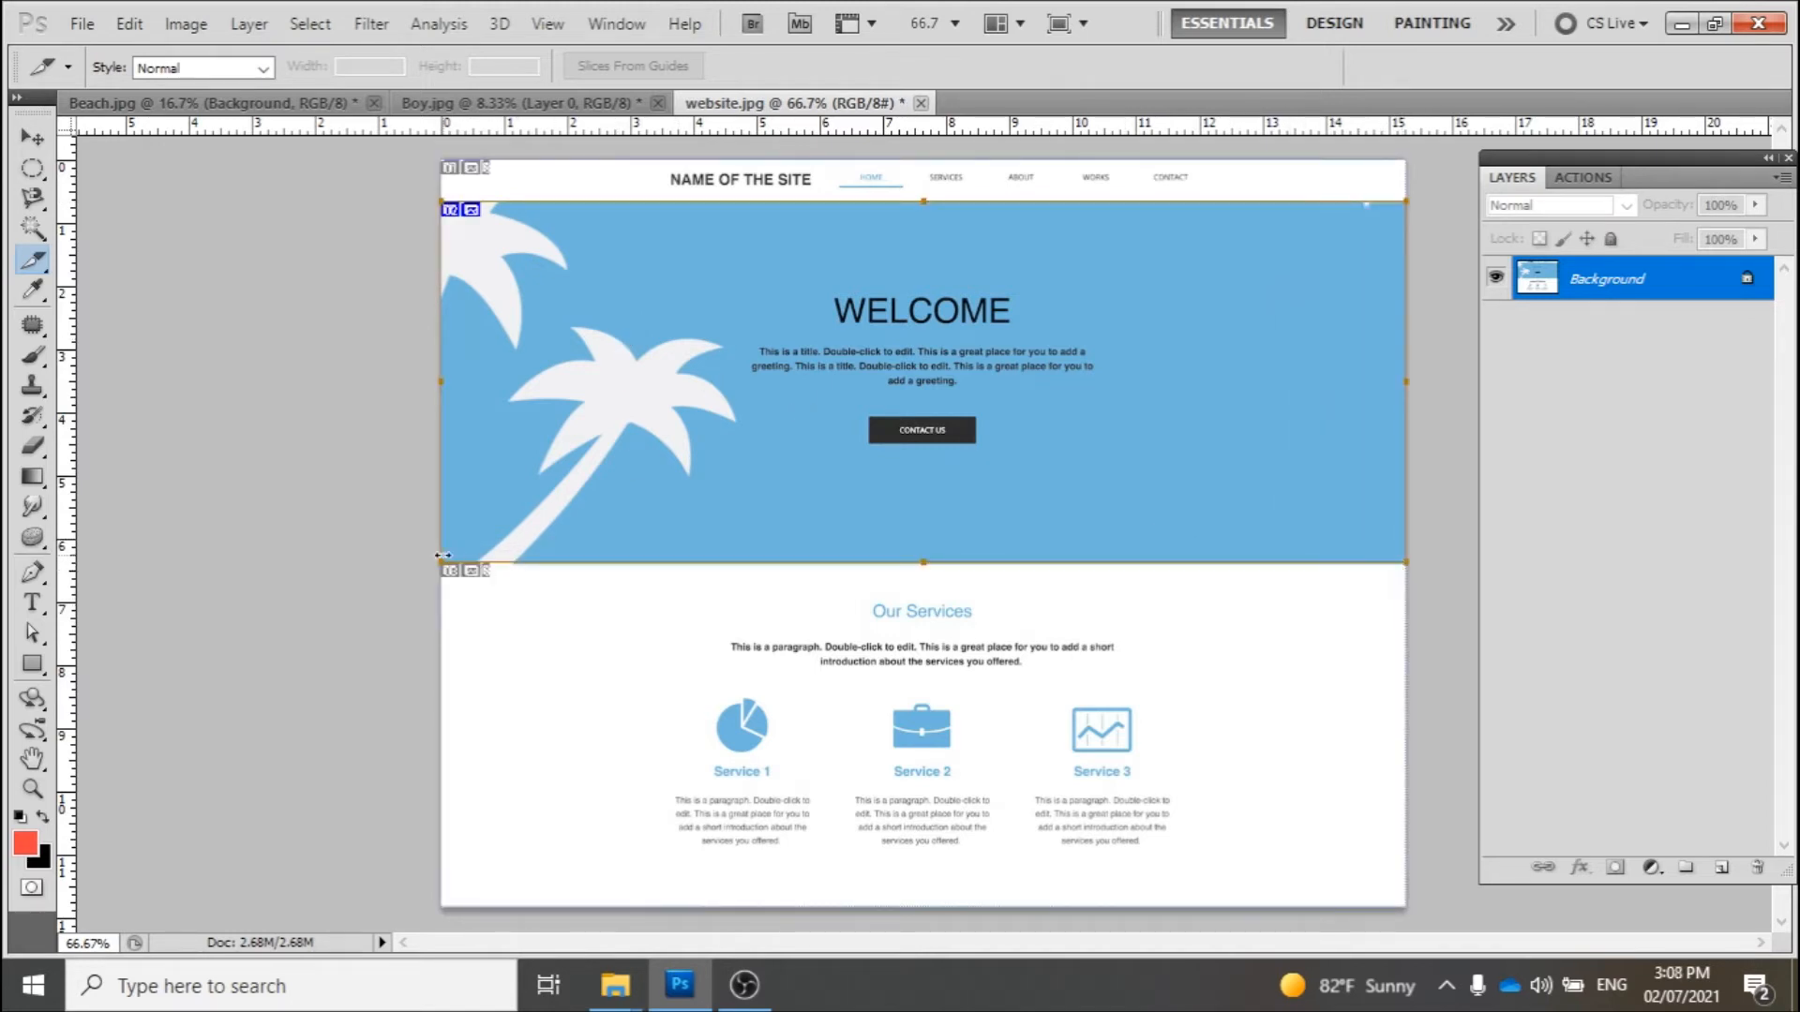
{"action": "left_click_drag", "start_coordinate": [456, 554], "coordinate": [1406, 908]}
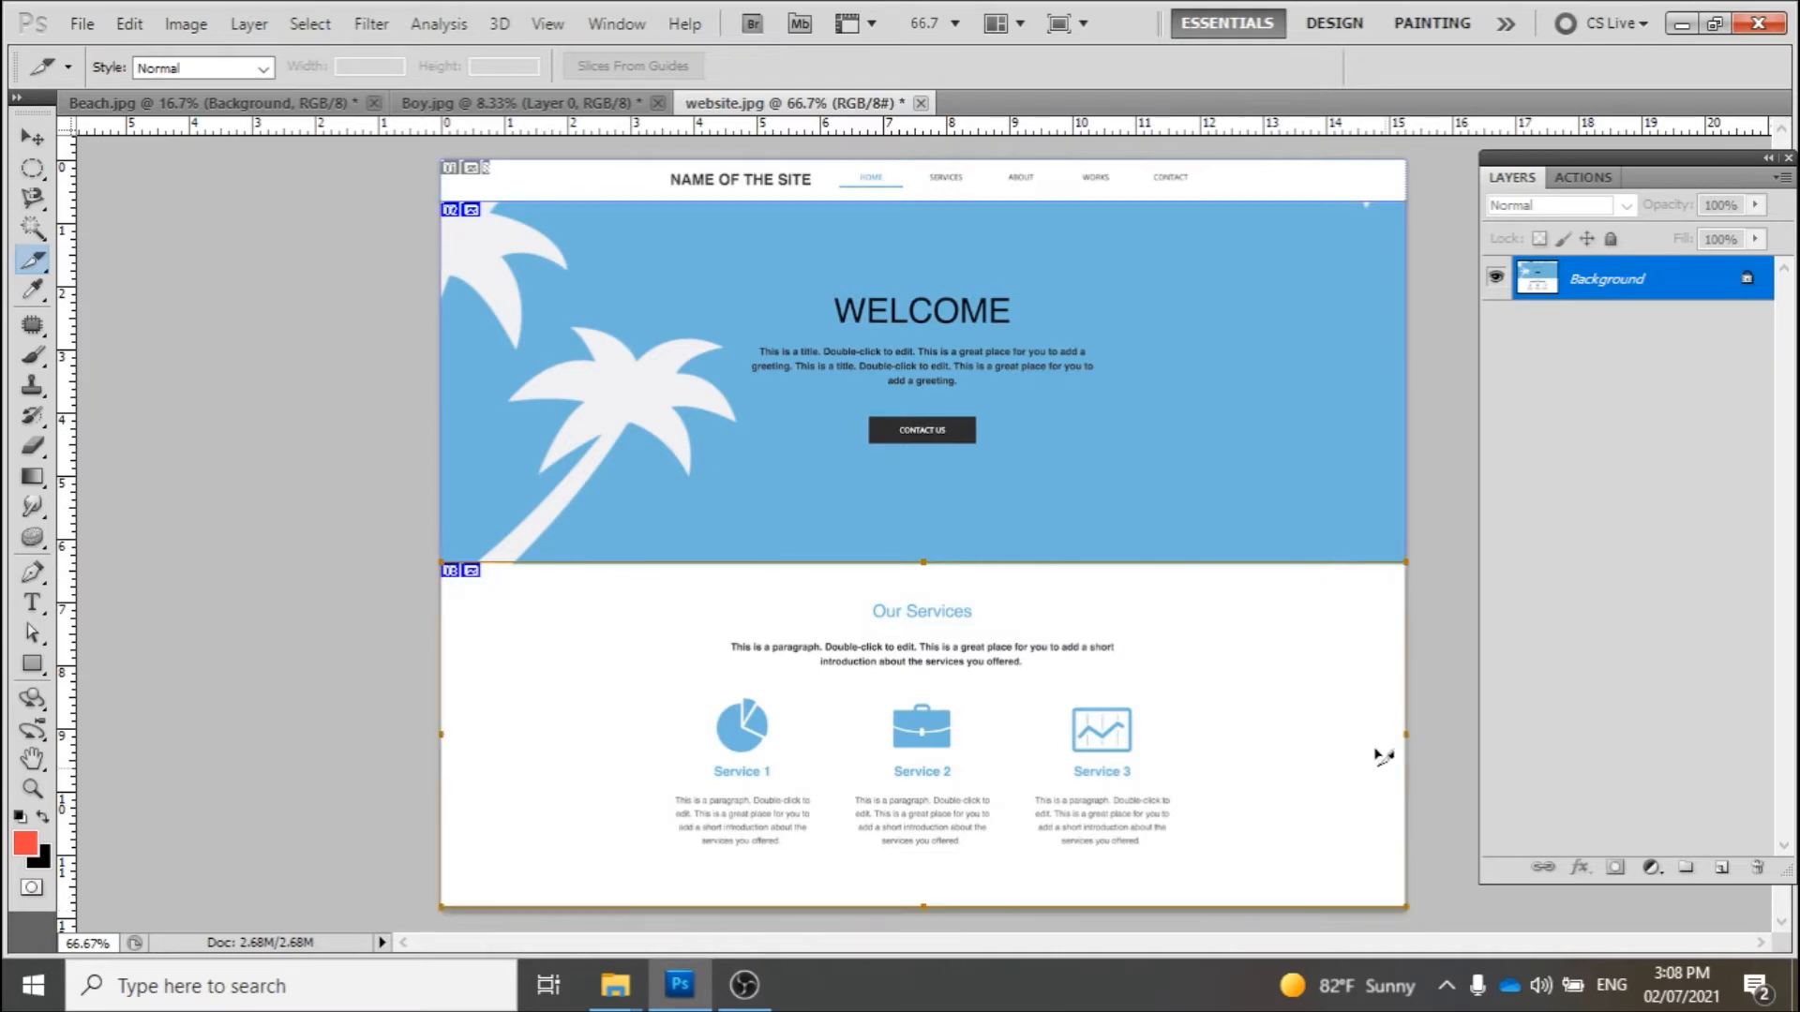
Slice the page header into the blank area before the title, the NAME OF THE SITE title and the HOME link
{"action": "scroll", "coordinate": [768, 220], "scroll_direction": "up", "scroll_amount": 2}
{"action": "left_click_drag", "start_coordinate": [754, 221], "coordinate": [929, 560]}
{"action": "scroll", "coordinate": [884, 559], "scroll_direction": "down", "scroll_amount": 1}
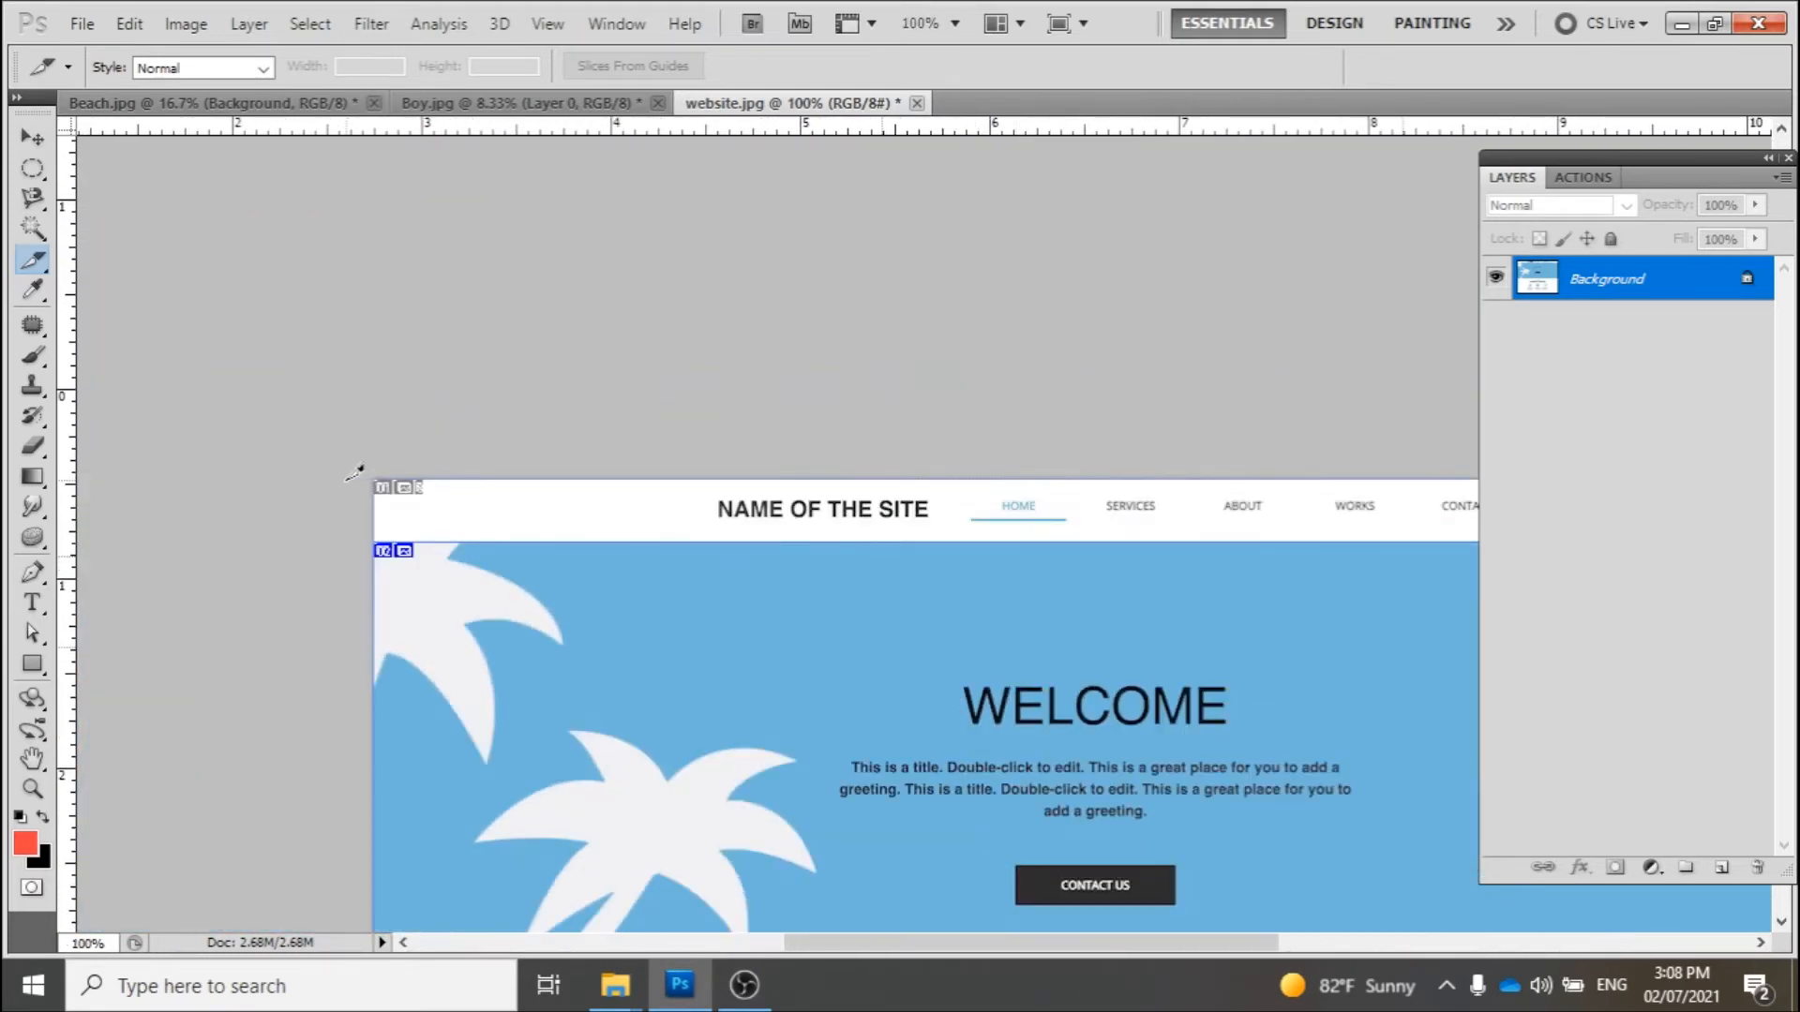
{"action": "mouse_move", "coordinate": [375, 479]}
{"action": "left_mouse_down"}
{"action": "mouse_move", "coordinate": [397, 506]}
{"action": "mouse_move", "coordinate": [723, 526]}
{"action": "mouse_move", "coordinate": [705, 541]}
{"action": "mouse_move", "coordinate": [946, 536]}
{"action": "left_mouse_up"}
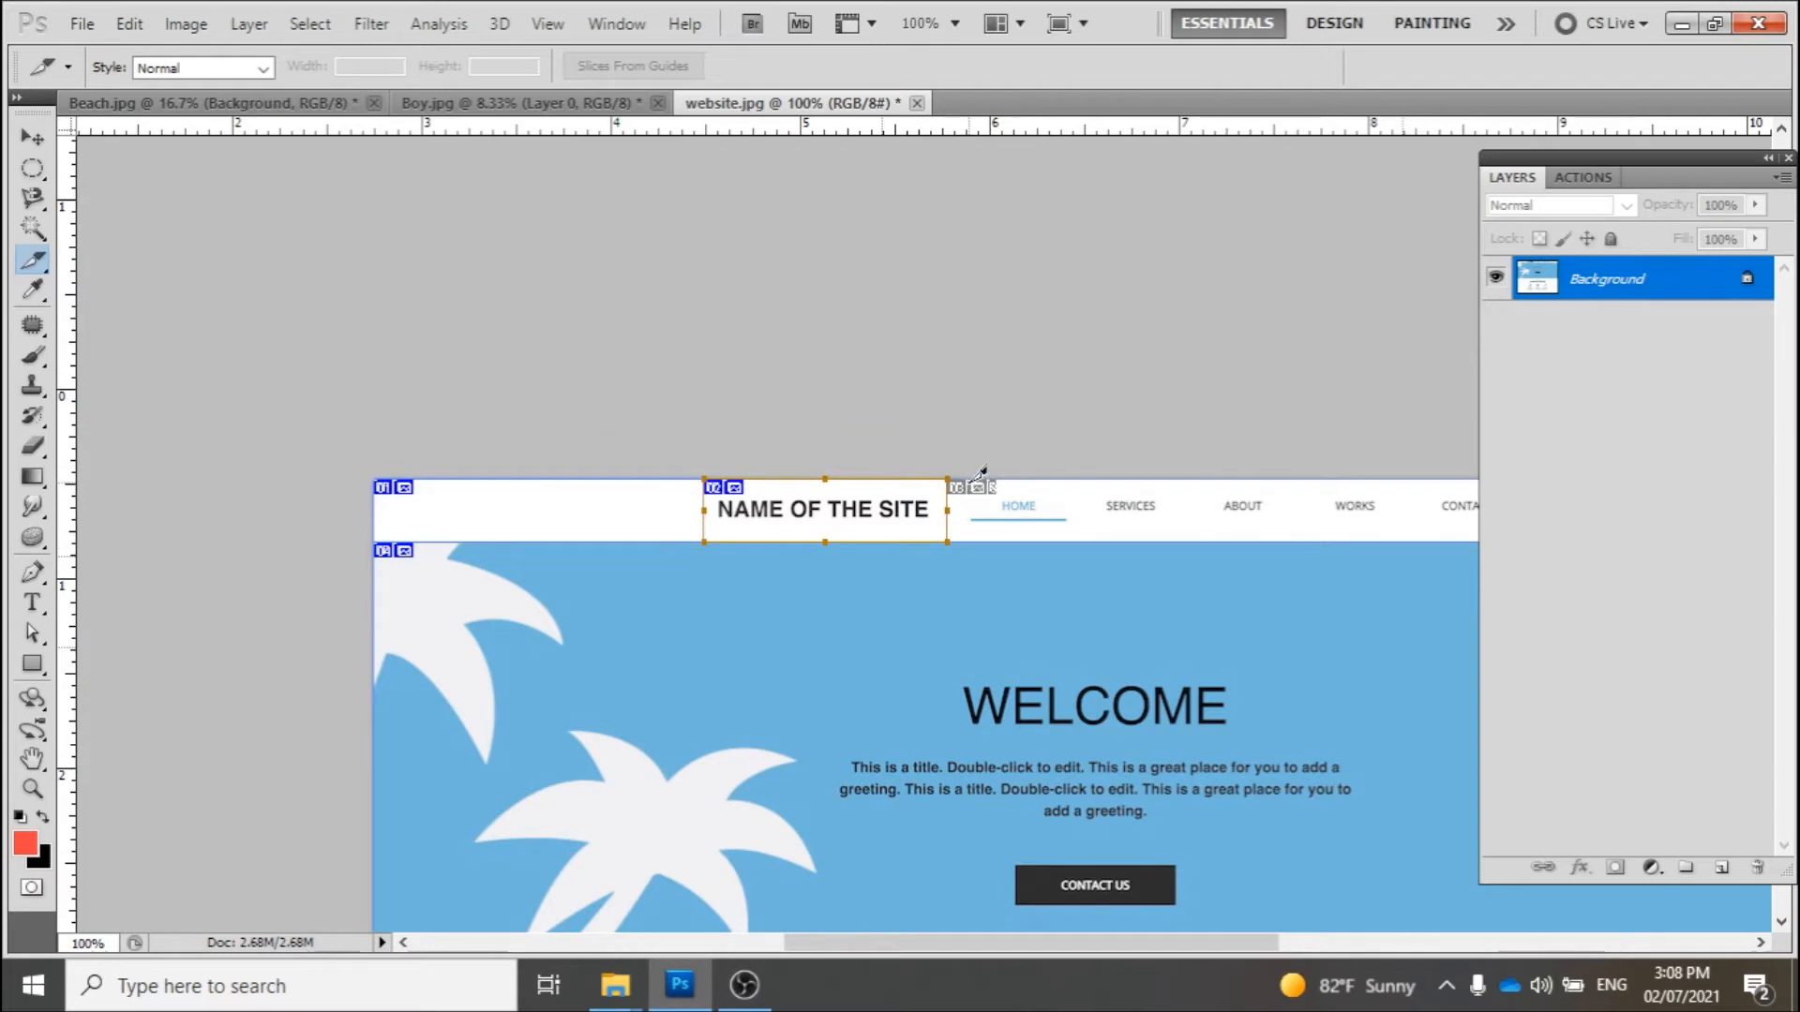
{"action": "mouse_move", "coordinate": [947, 479]}
{"action": "left_mouse_down"}
{"action": "mouse_move", "coordinate": [1008, 526]}
{"action": "mouse_move", "coordinate": [1083, 542]}
{"action": "mouse_move", "coordinate": [724, 553]}
{"action": "left_mouse_up"}
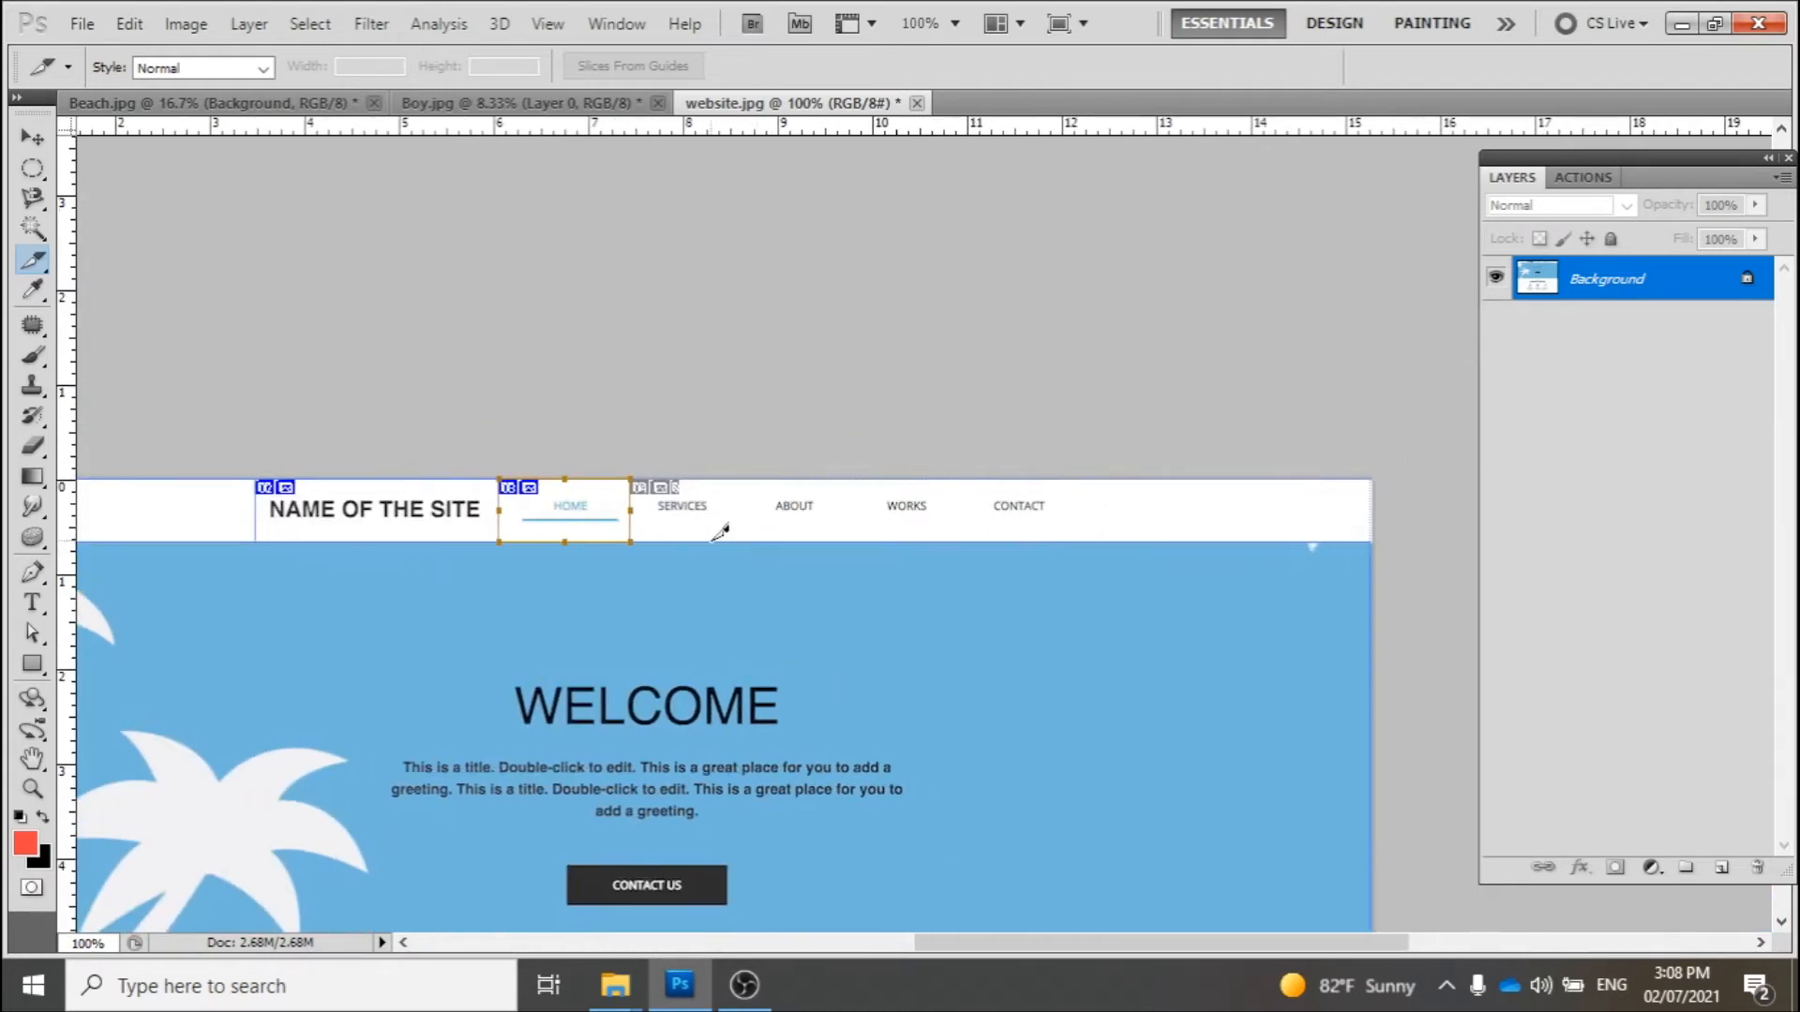
With the Slice Select tool, shift the HOME slice over the SERVICES link and widen the site title slice to meet it
{"action": "right_click", "coordinate": [42, 272]}
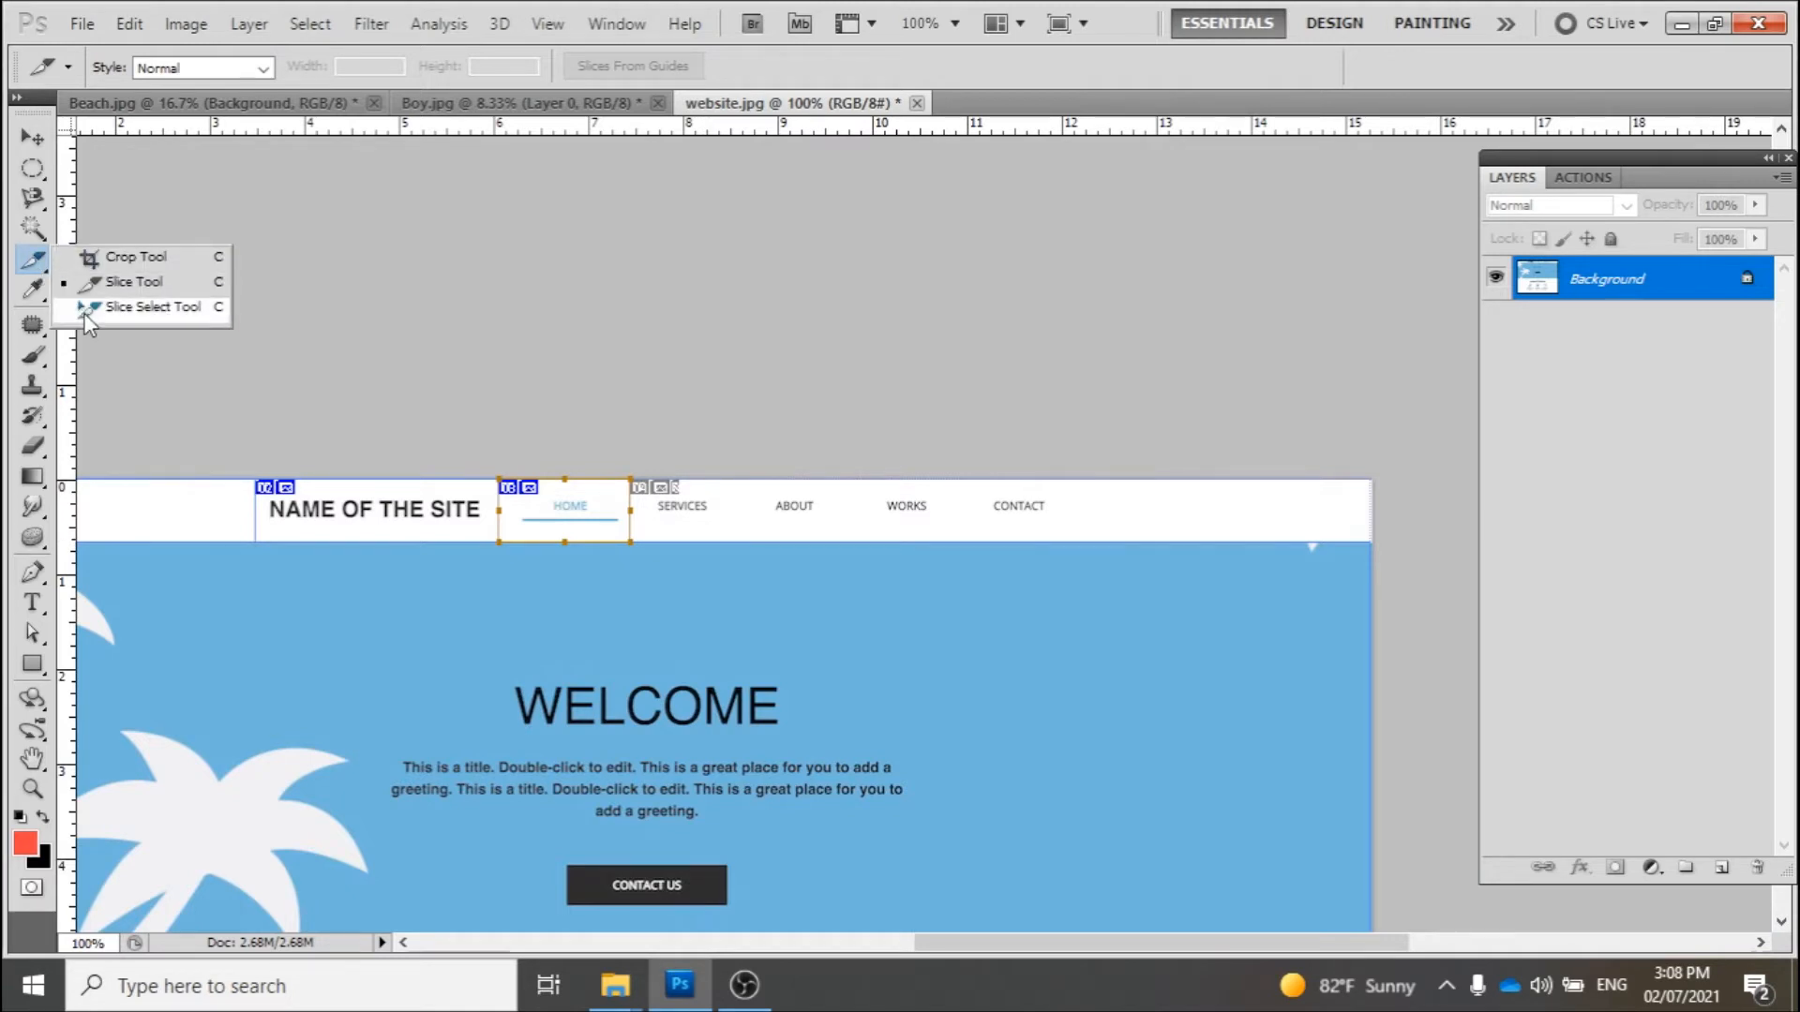
{"action": "left_click", "coordinate": [141, 306]}
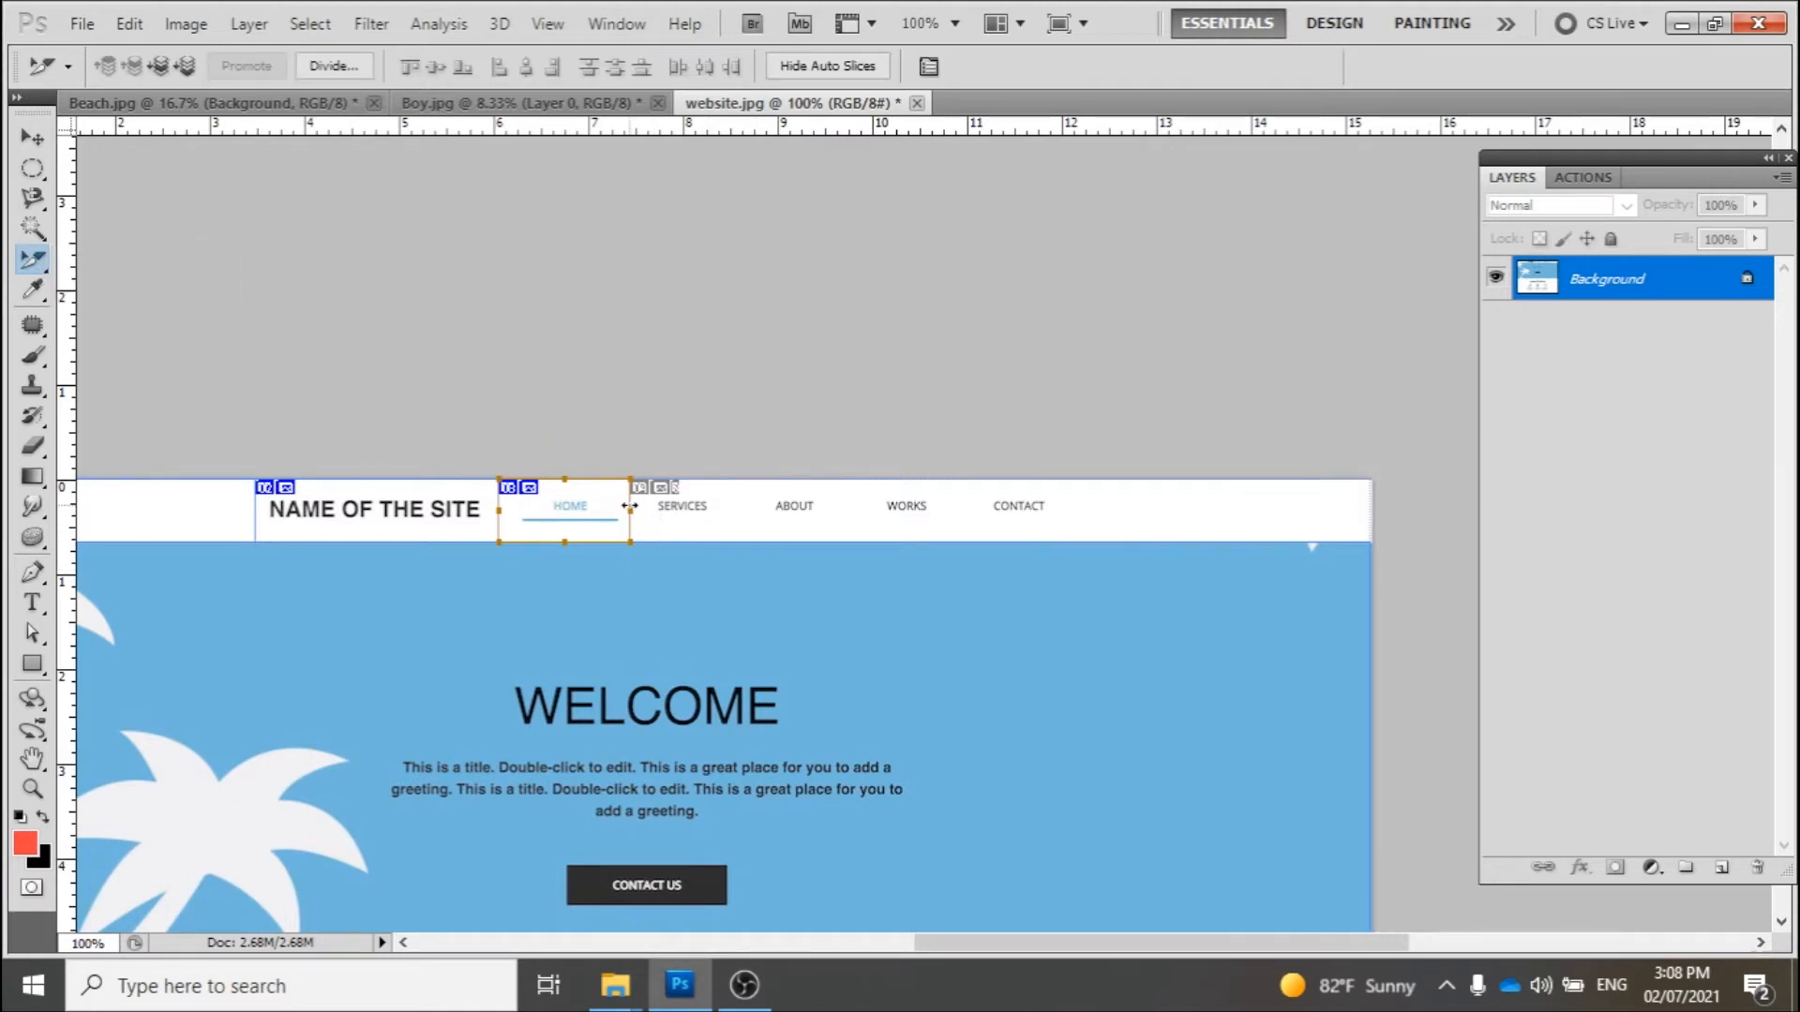
{"action": "left_click_drag", "start_coordinate": [662, 510], "coordinate": [747, 510]}
{"action": "left_click_drag", "start_coordinate": [498, 522], "coordinate": [597, 516]}
{"action": "left_click", "coordinate": [497, 521]}
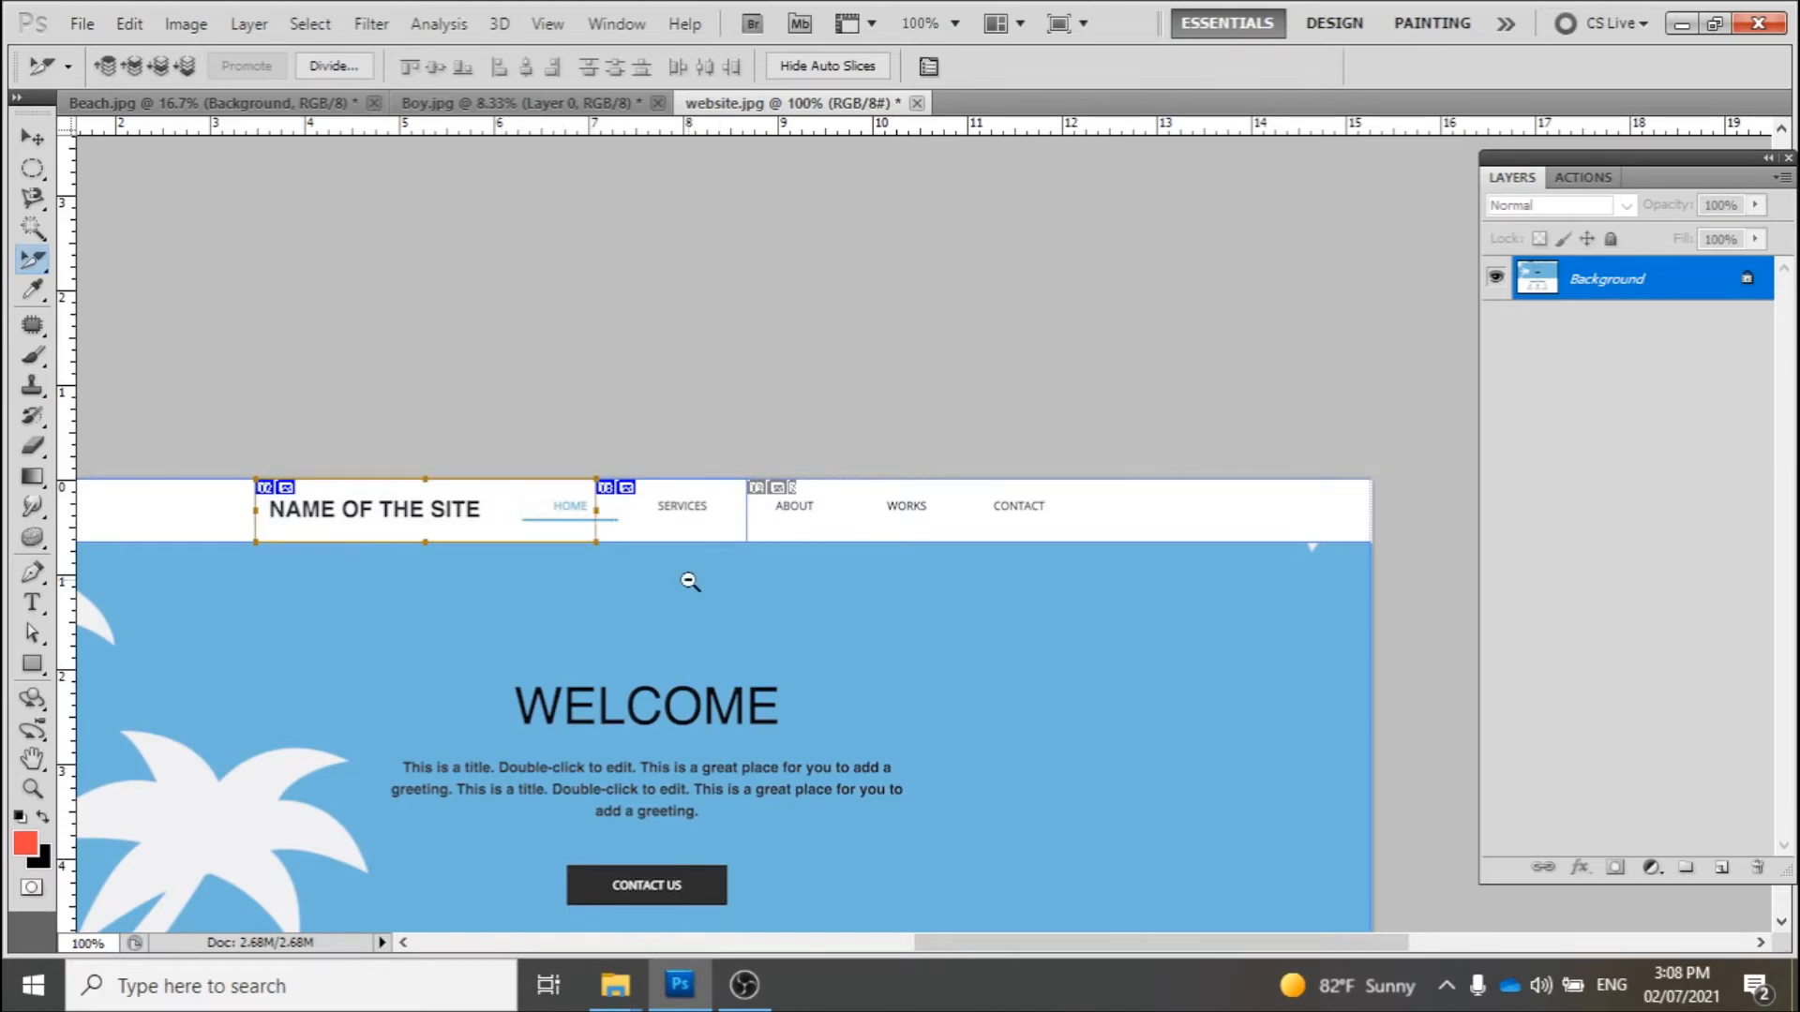
{"action": "key", "text": "ctrl+minus"}
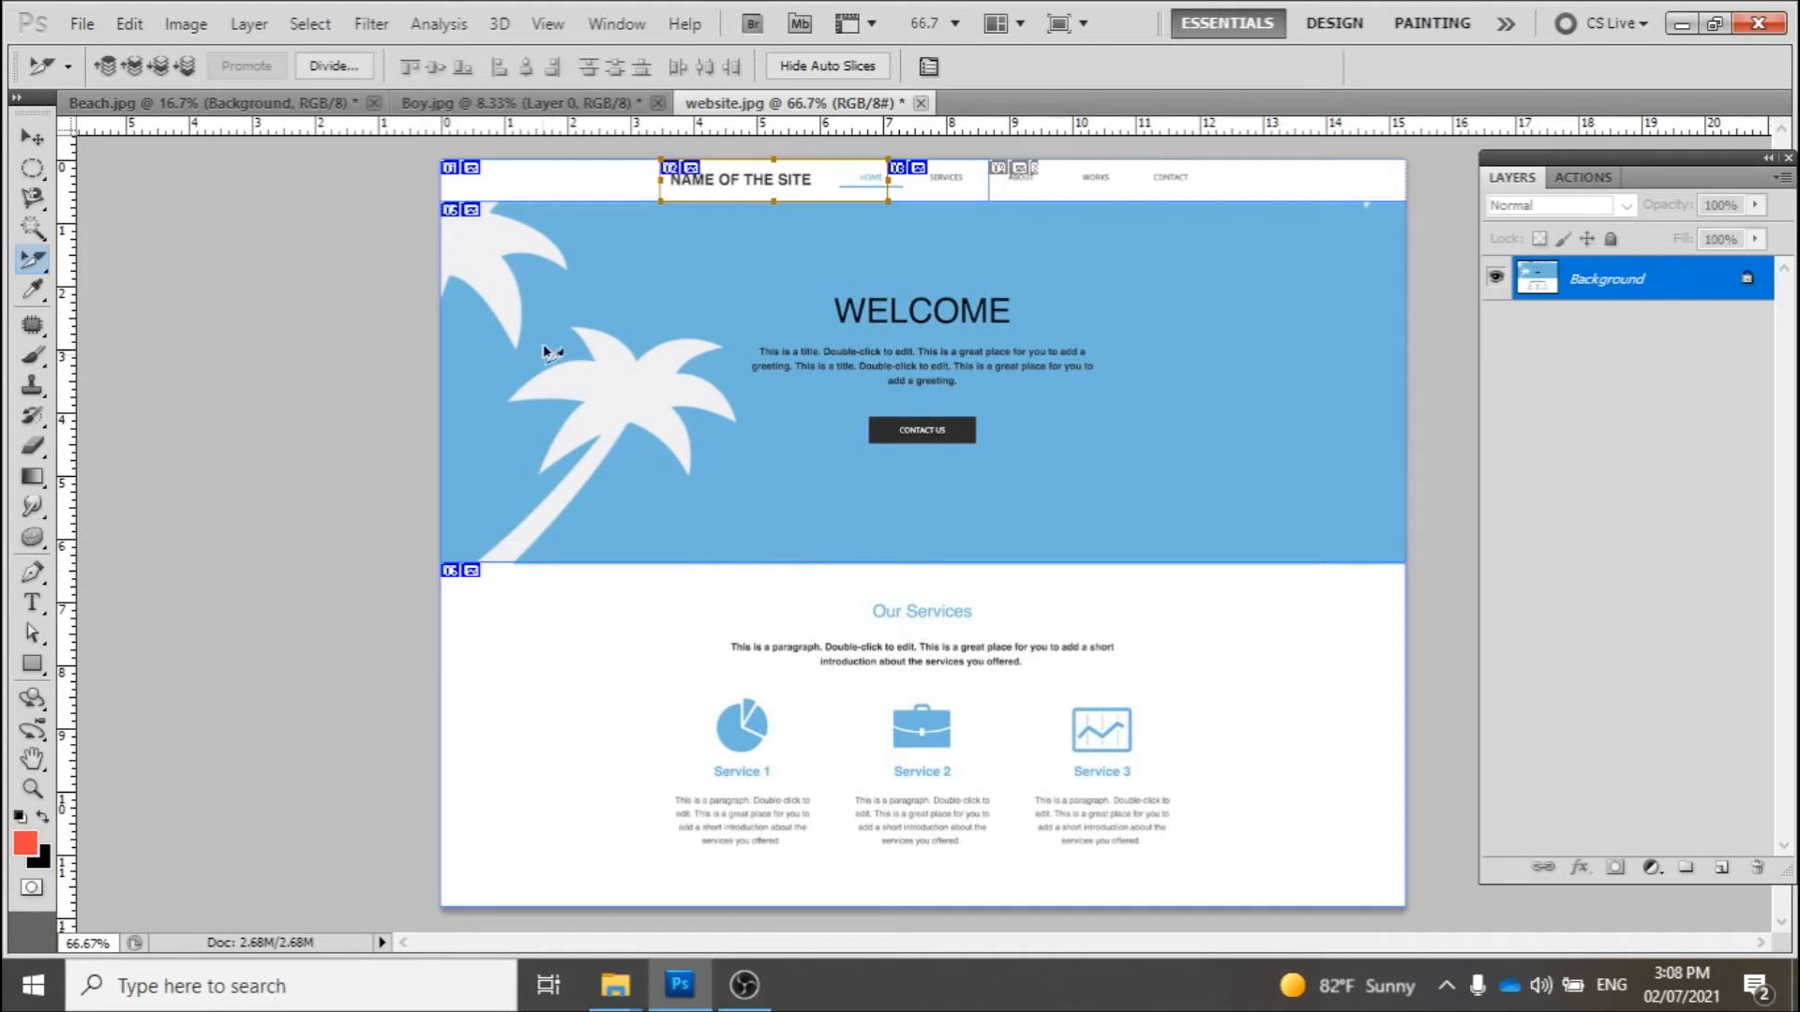
Set up a Save for Web & Devices export of the sliced page with the JPEG High preset
{"action": "left_click", "coordinate": [83, 26]}
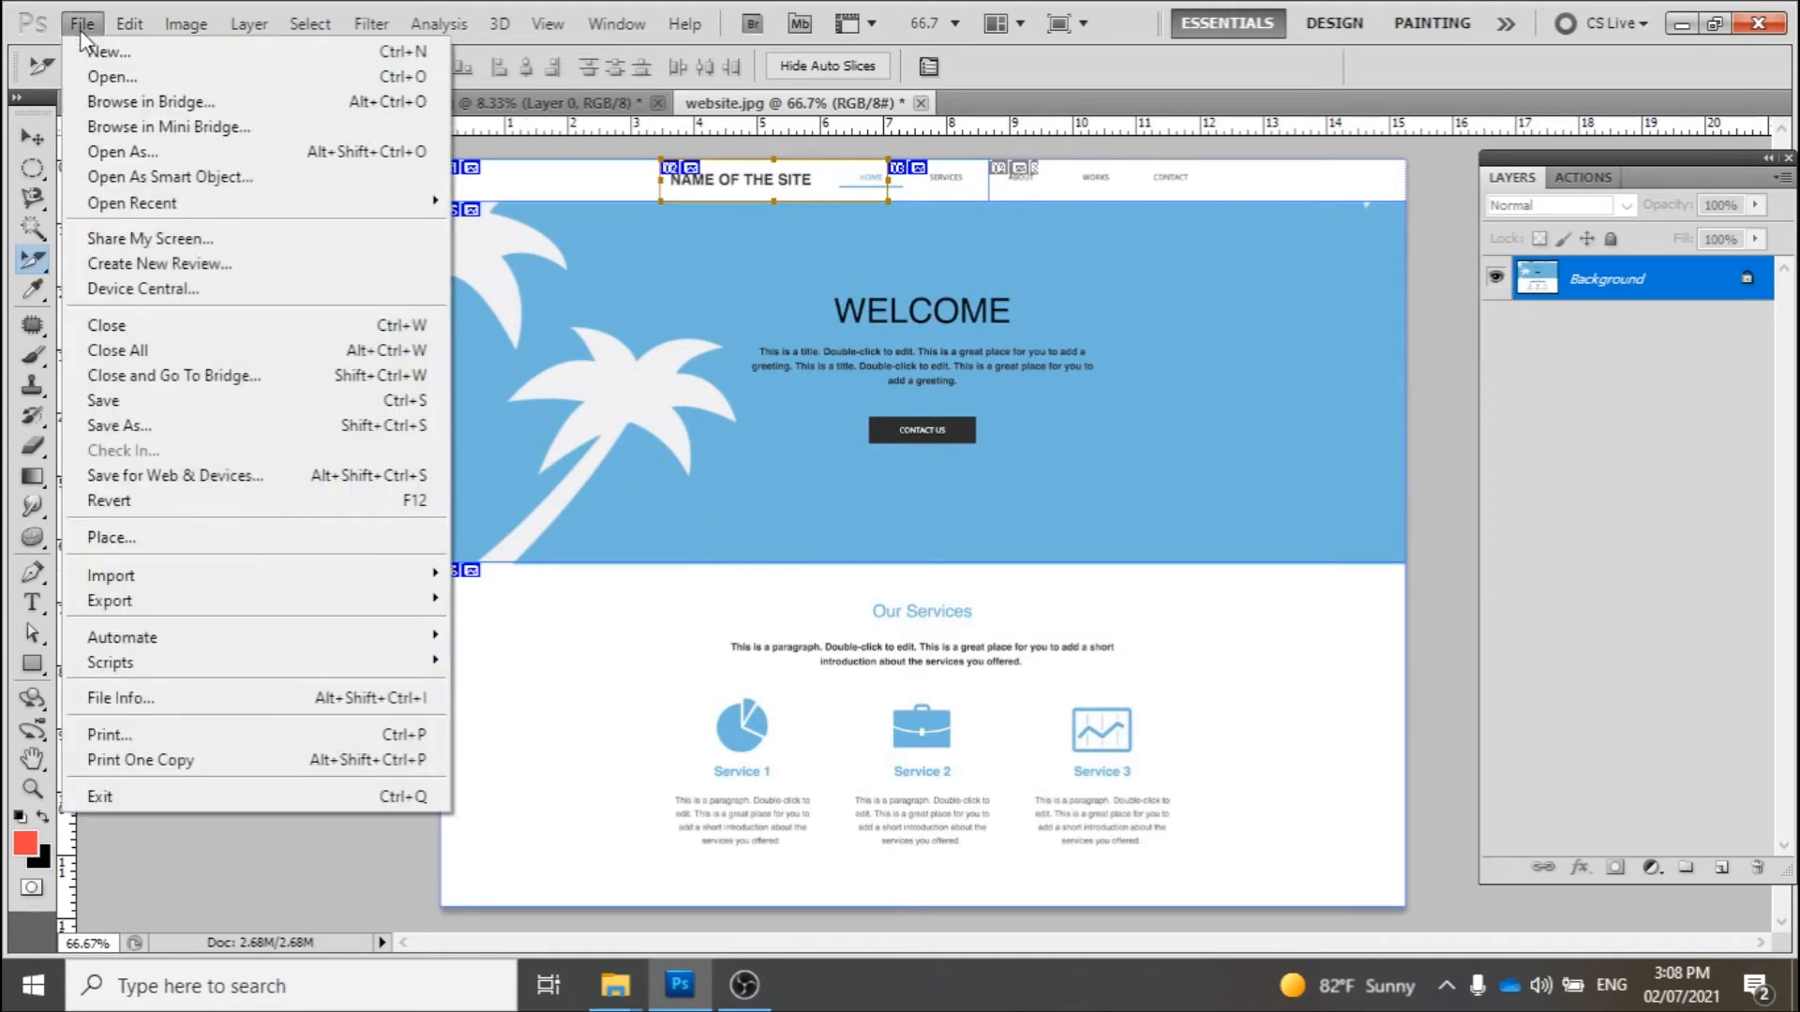
{"action": "left_click", "coordinate": [177, 475]}
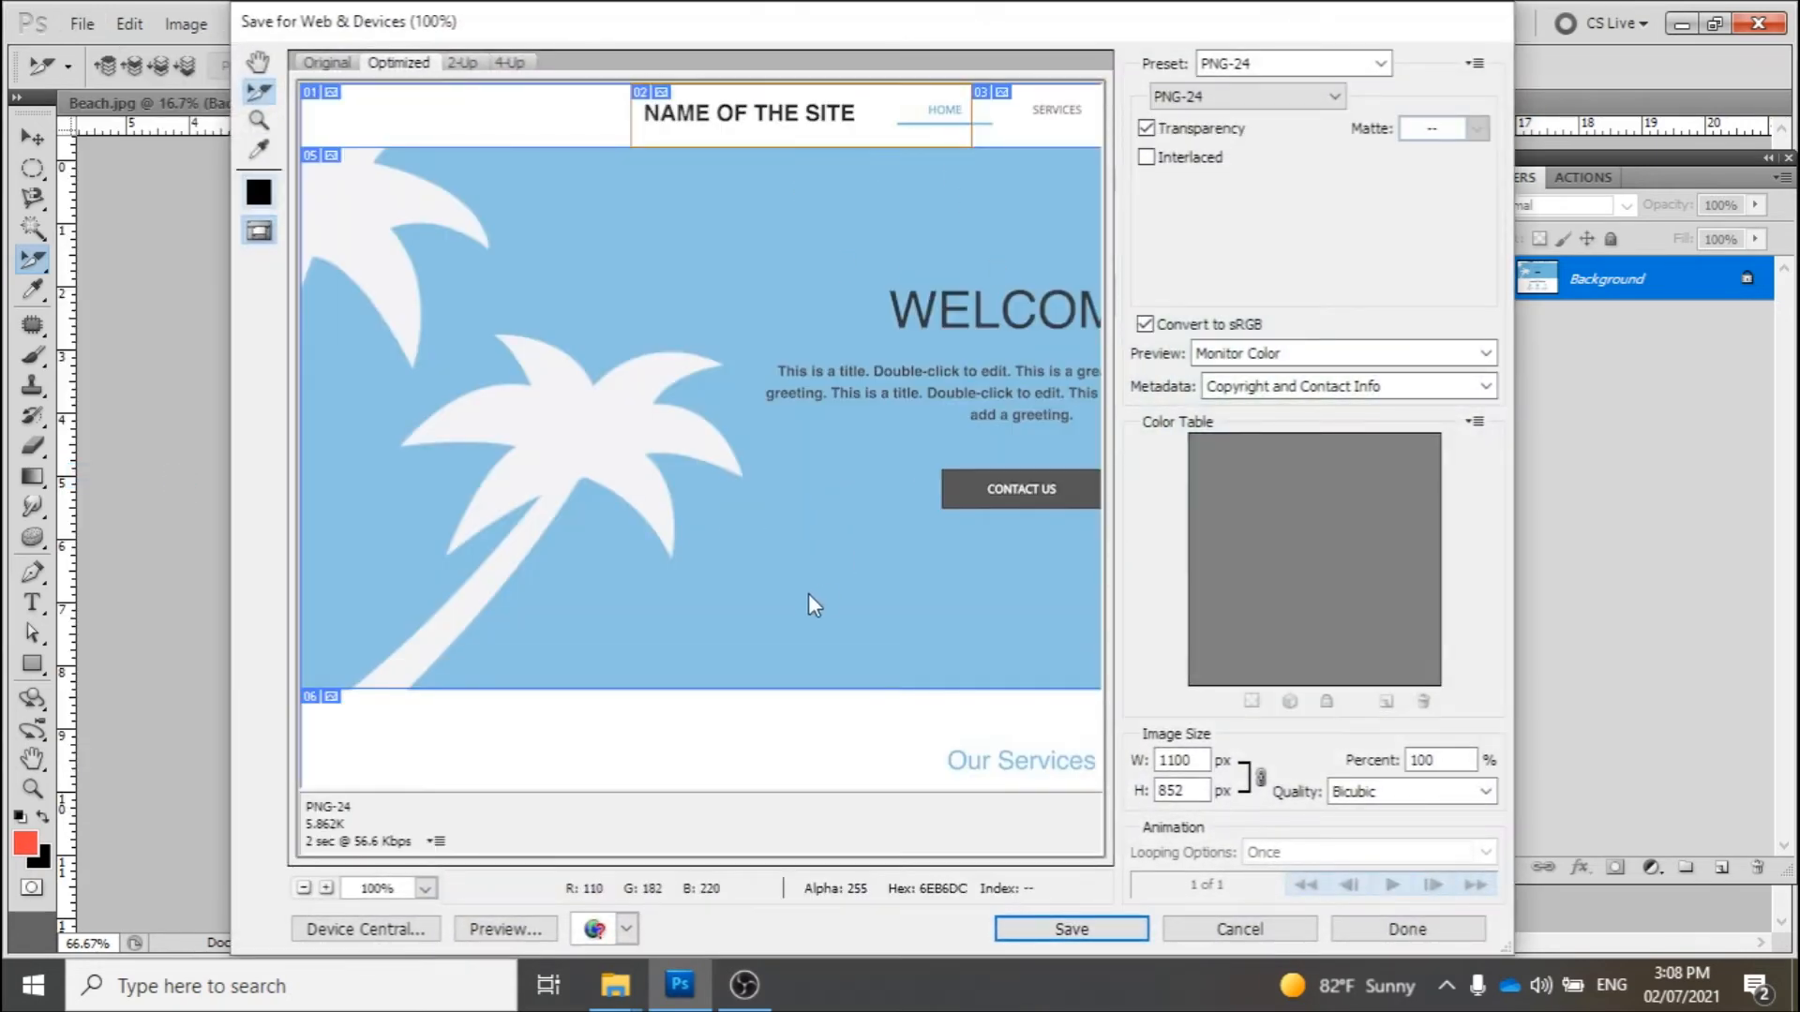
{"action": "left_click_drag", "start_coordinate": [796, 28], "coordinate": [632, 77]}
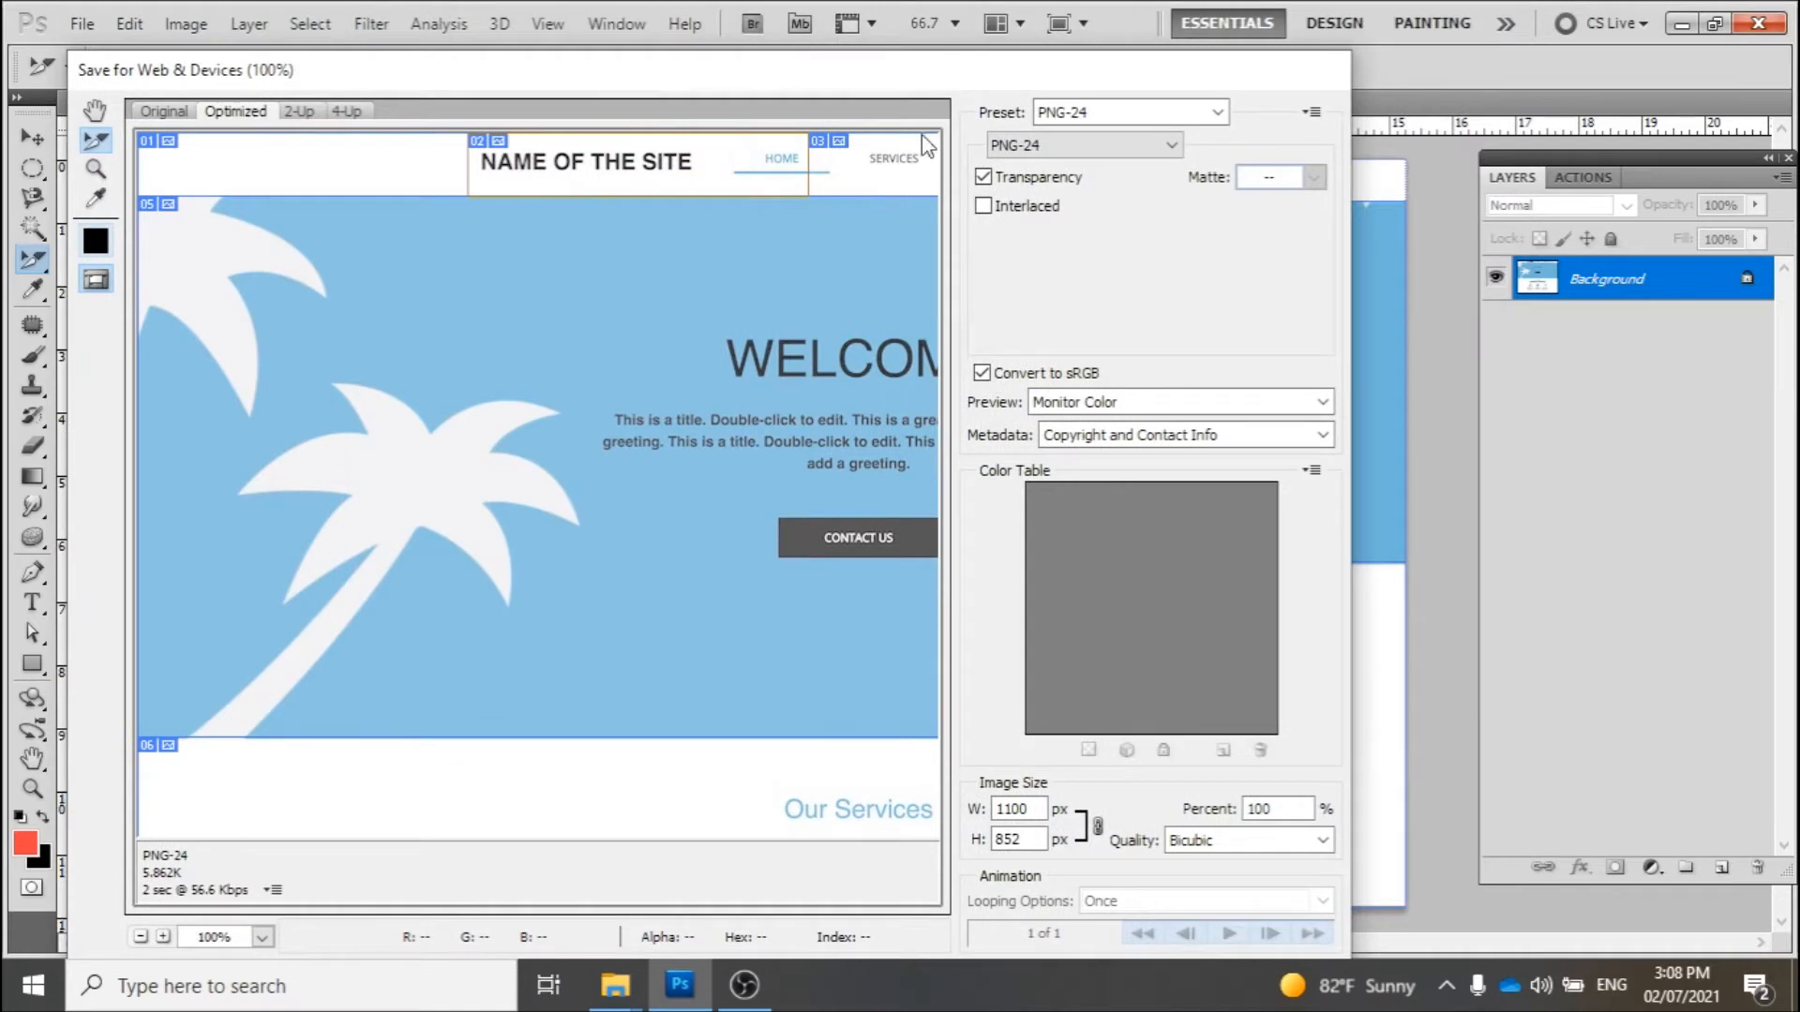
{"action": "left_click", "coordinate": [1218, 112]}
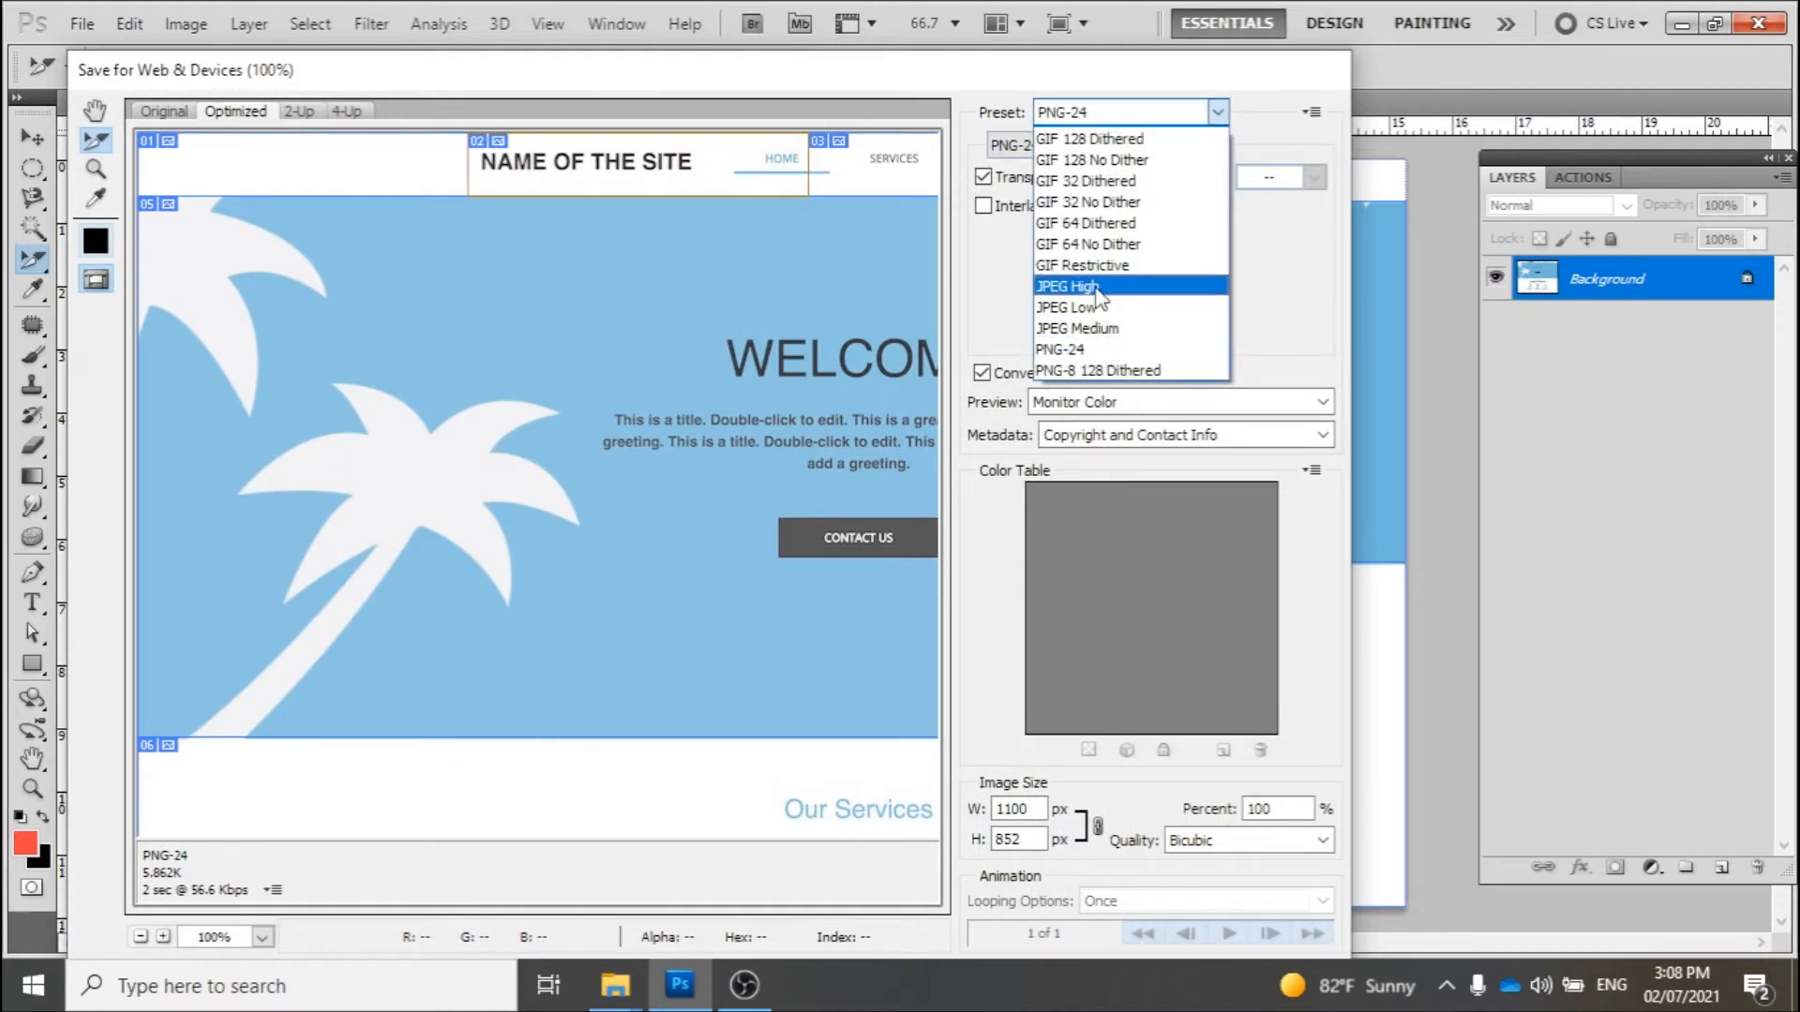
{"action": "left_click", "coordinate": [1095, 289]}
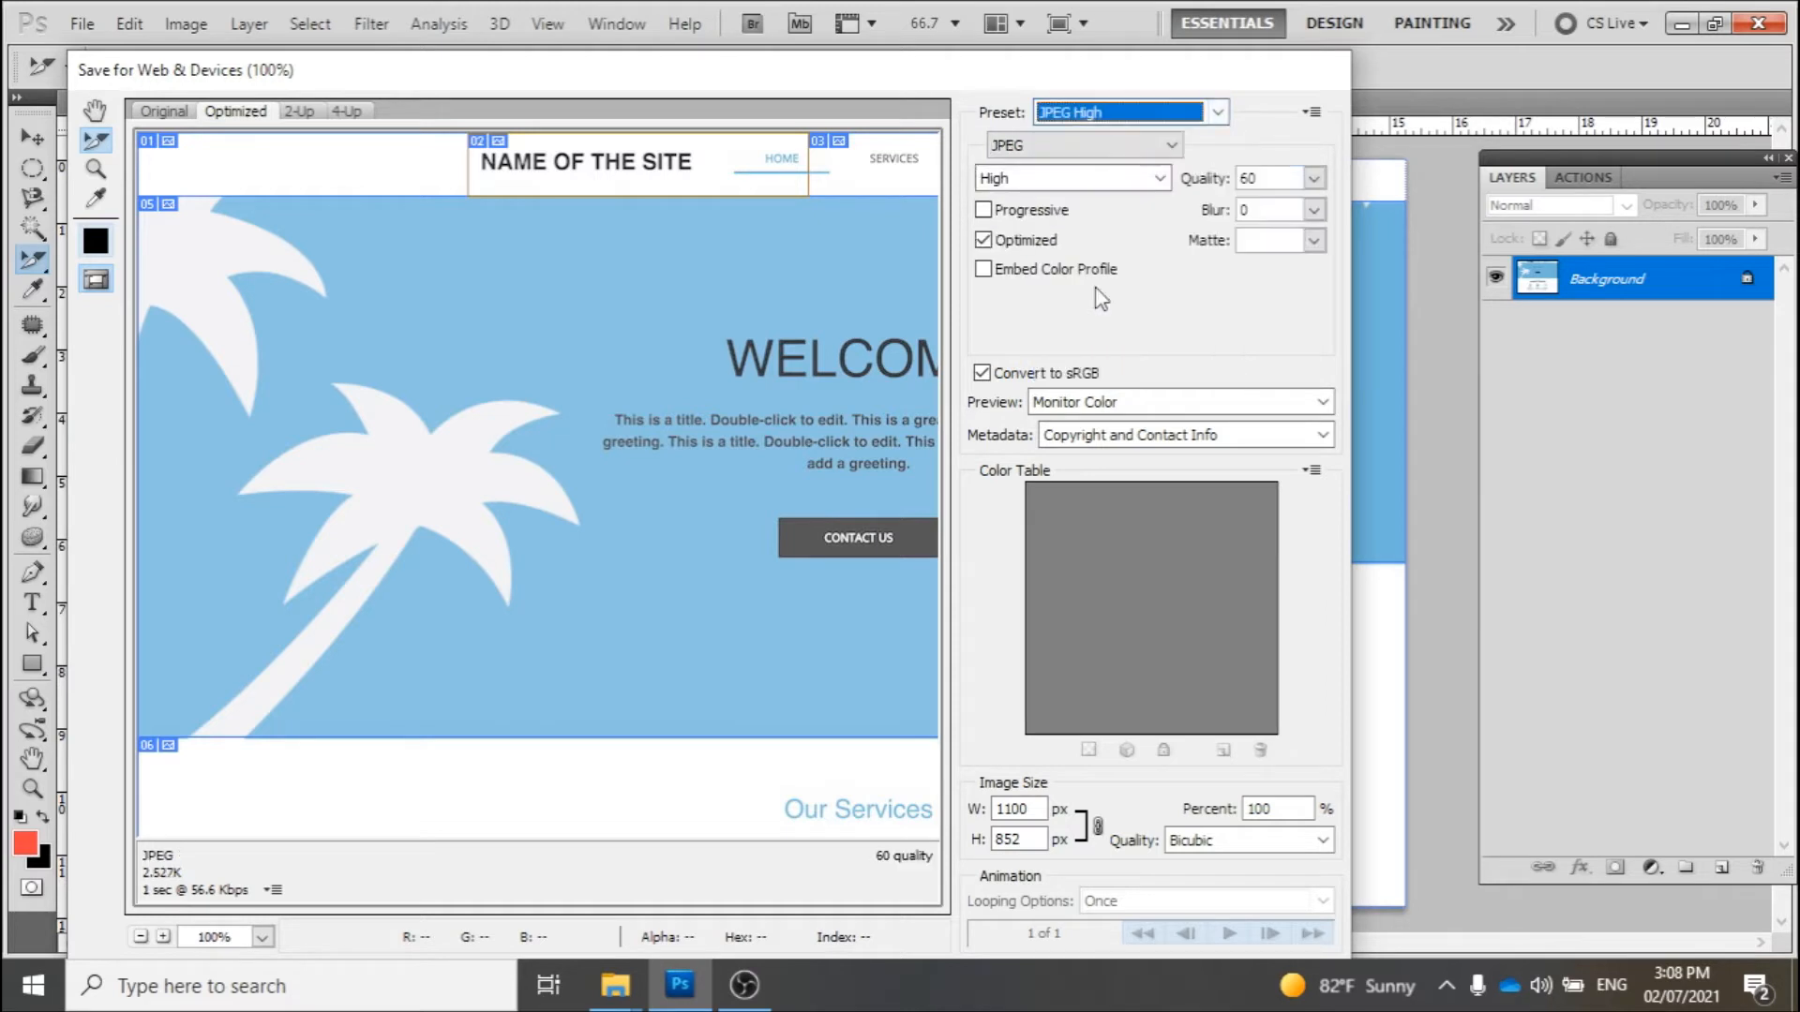
{"action": "left_click_drag", "start_coordinate": [824, 78], "coordinate": [899, 30]}
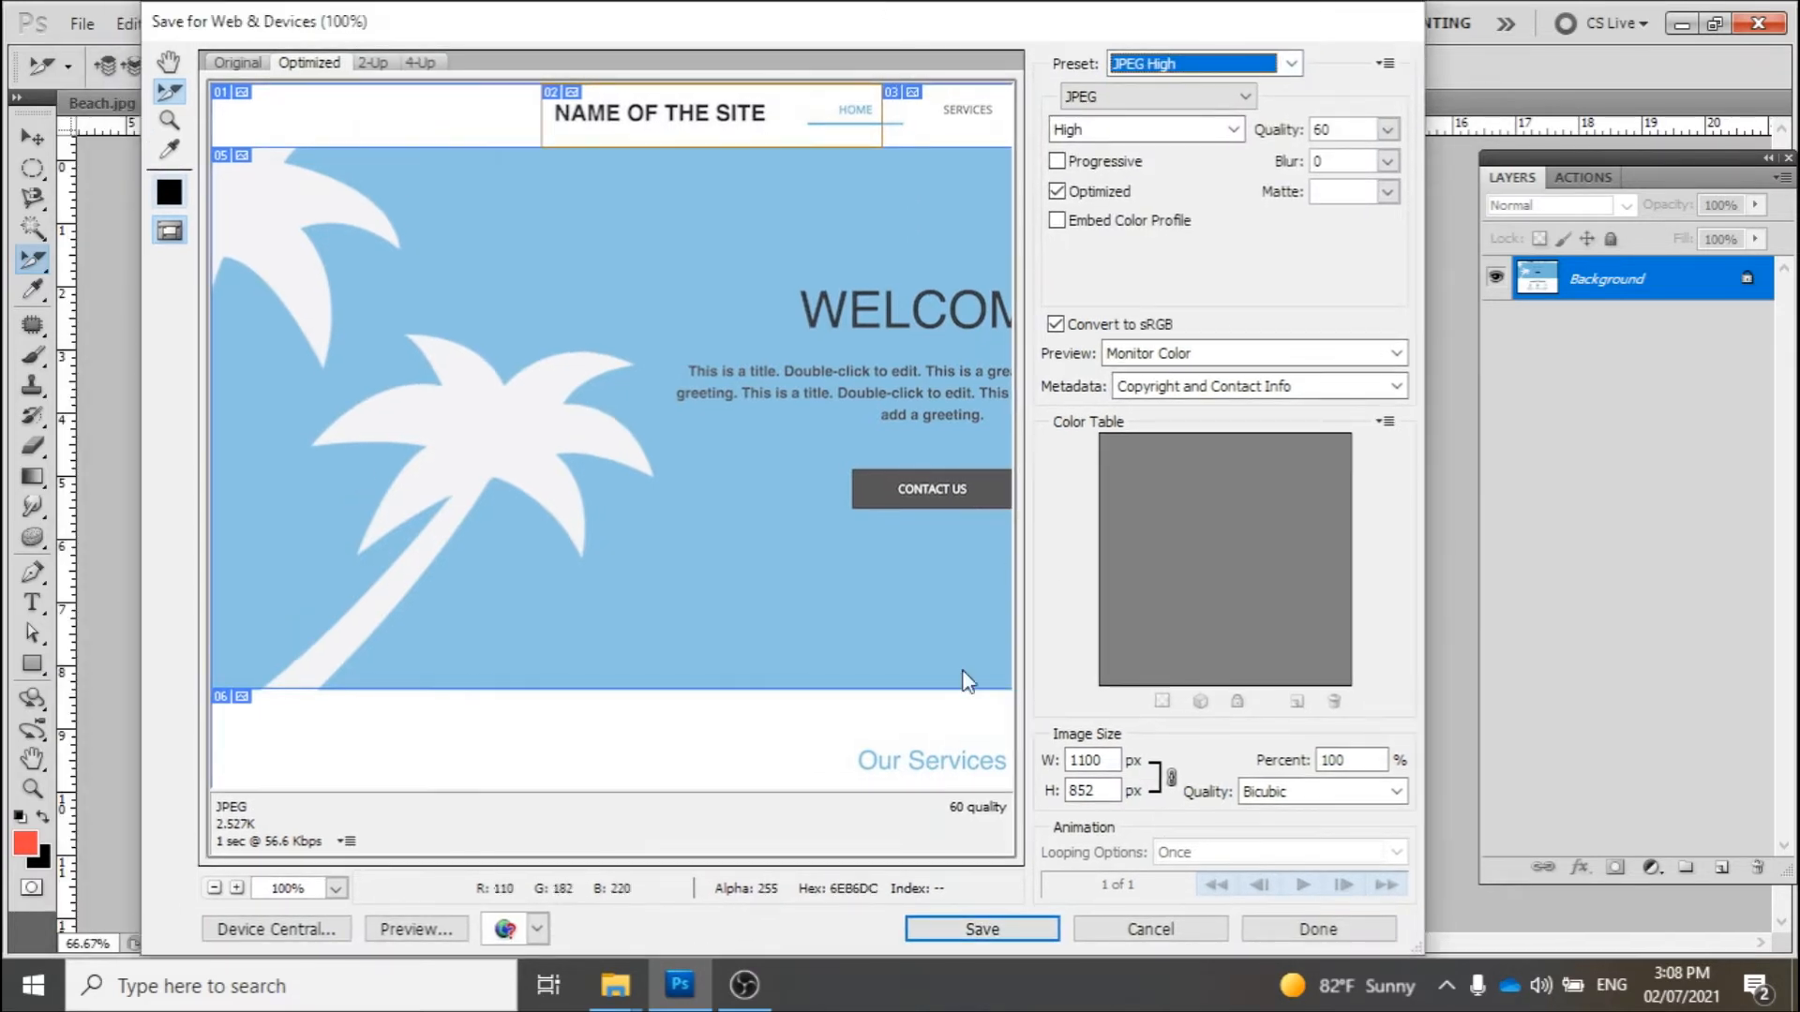
Save all slices as website.html in New folder (2) using the HTML and Images format
{"action": "left_click", "coordinate": [982, 929]}
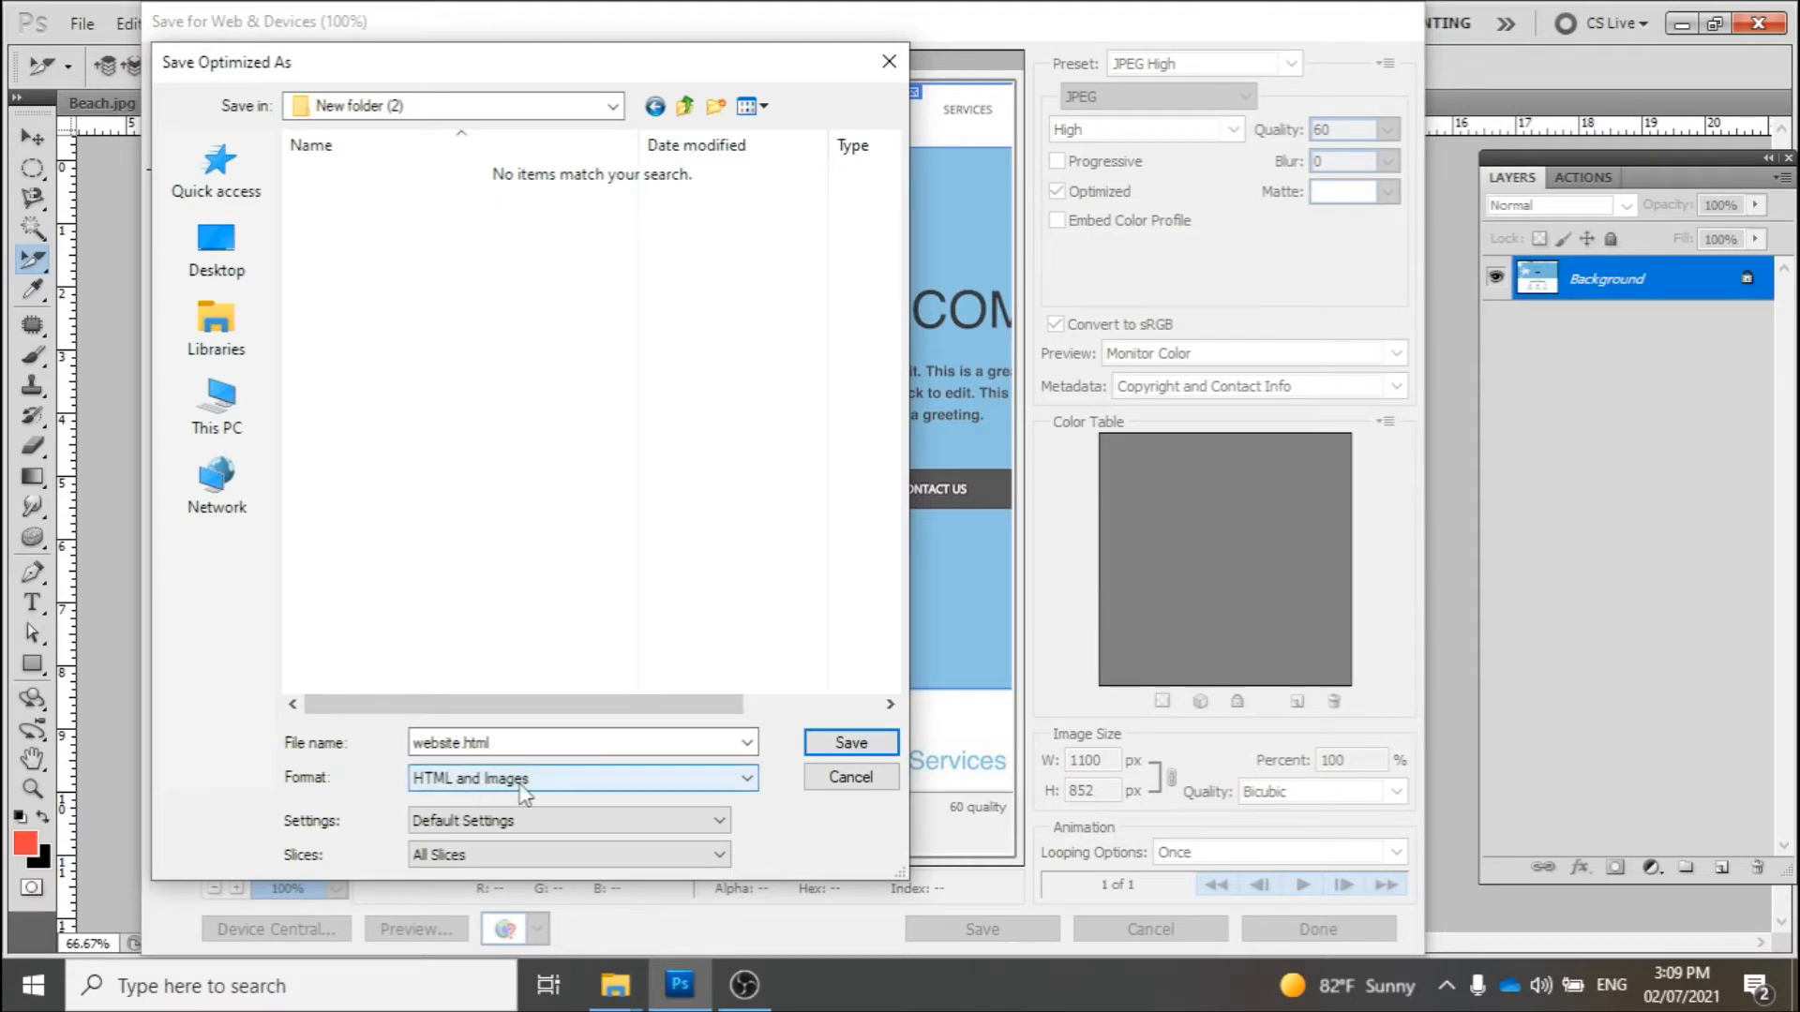
{"action": "left_click", "coordinate": [747, 779]}
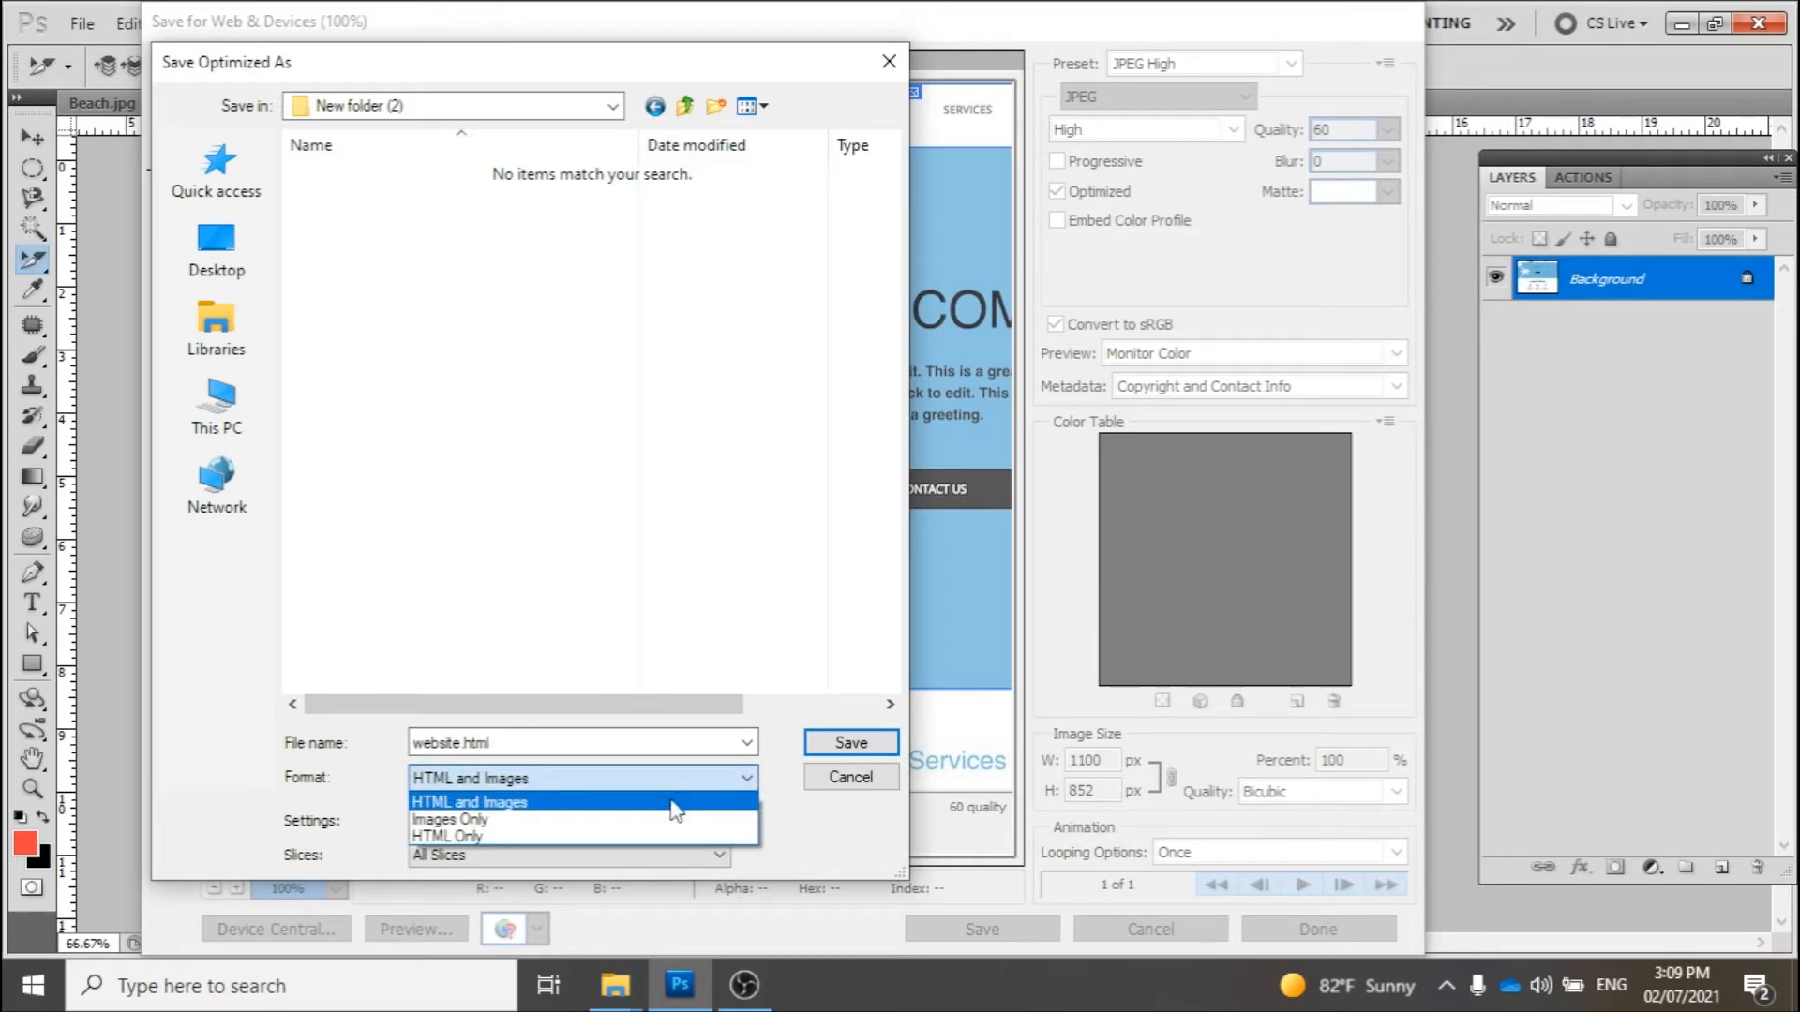
{"action": "left_click", "coordinate": [637, 821]}
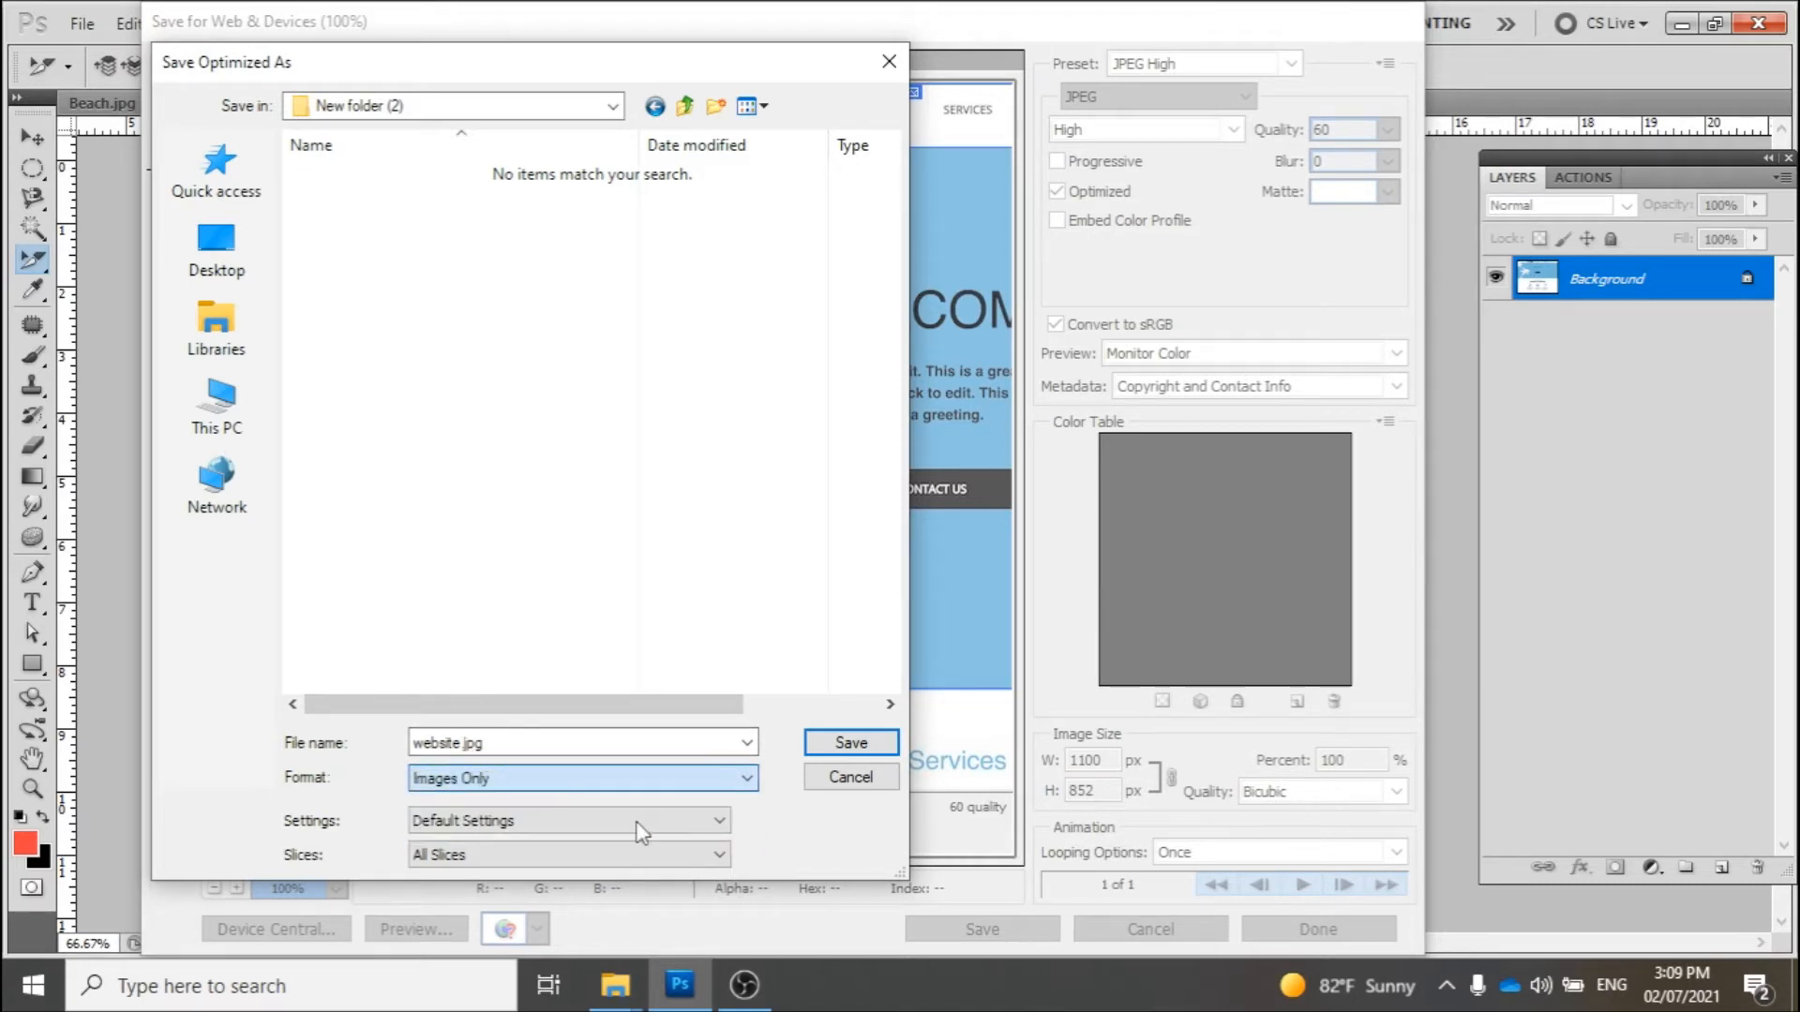
{"action": "left_click", "coordinate": [536, 791]}
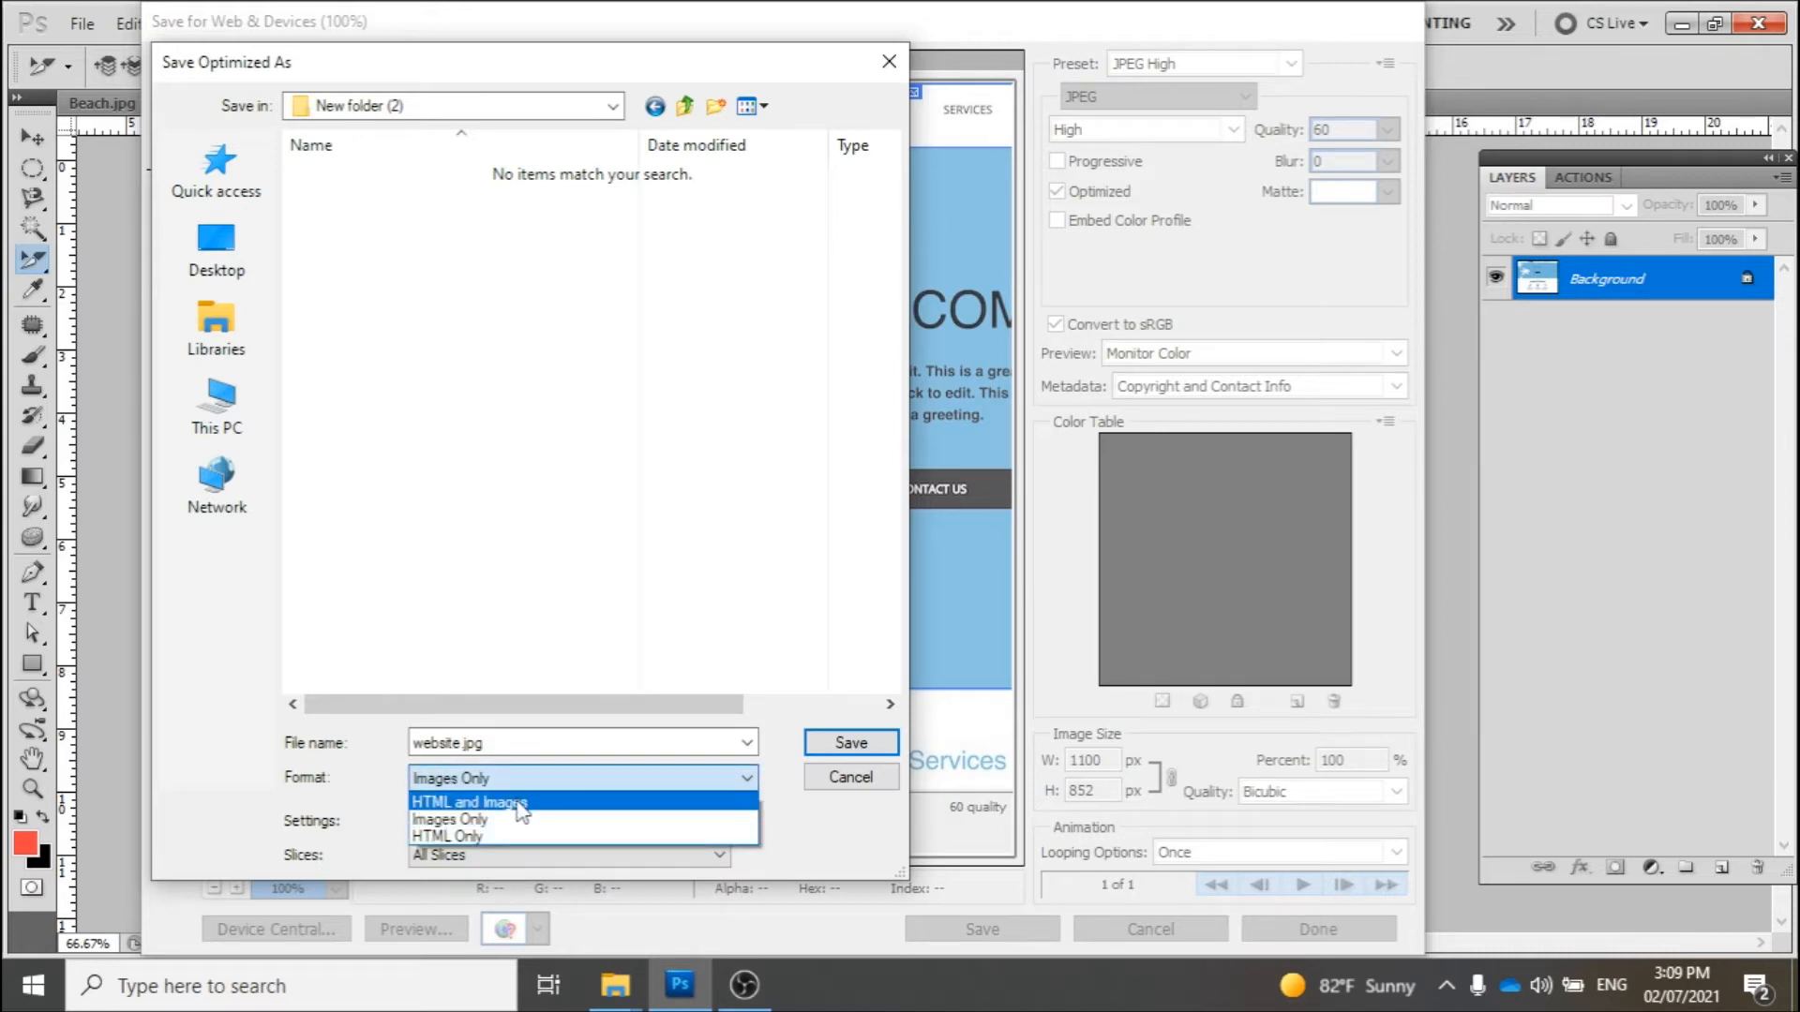
{"action": "left_click", "coordinate": [518, 804]}
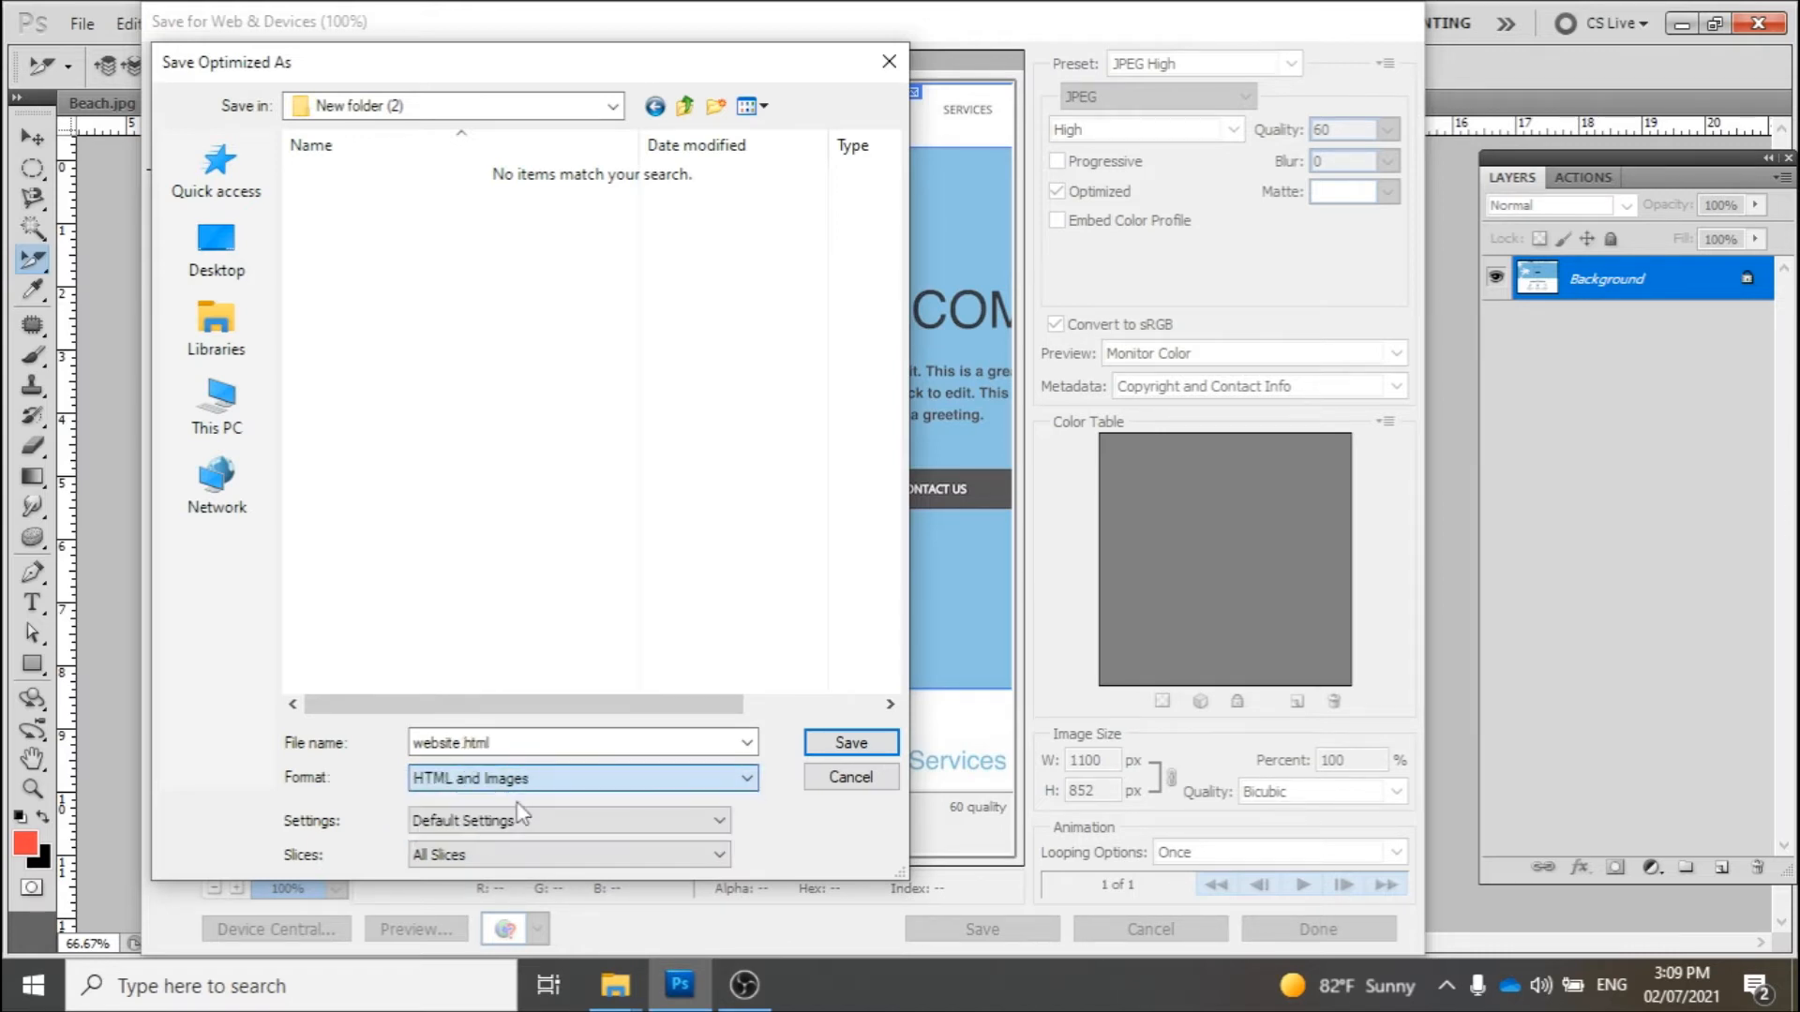
{"action": "left_click", "coordinate": [854, 744]}
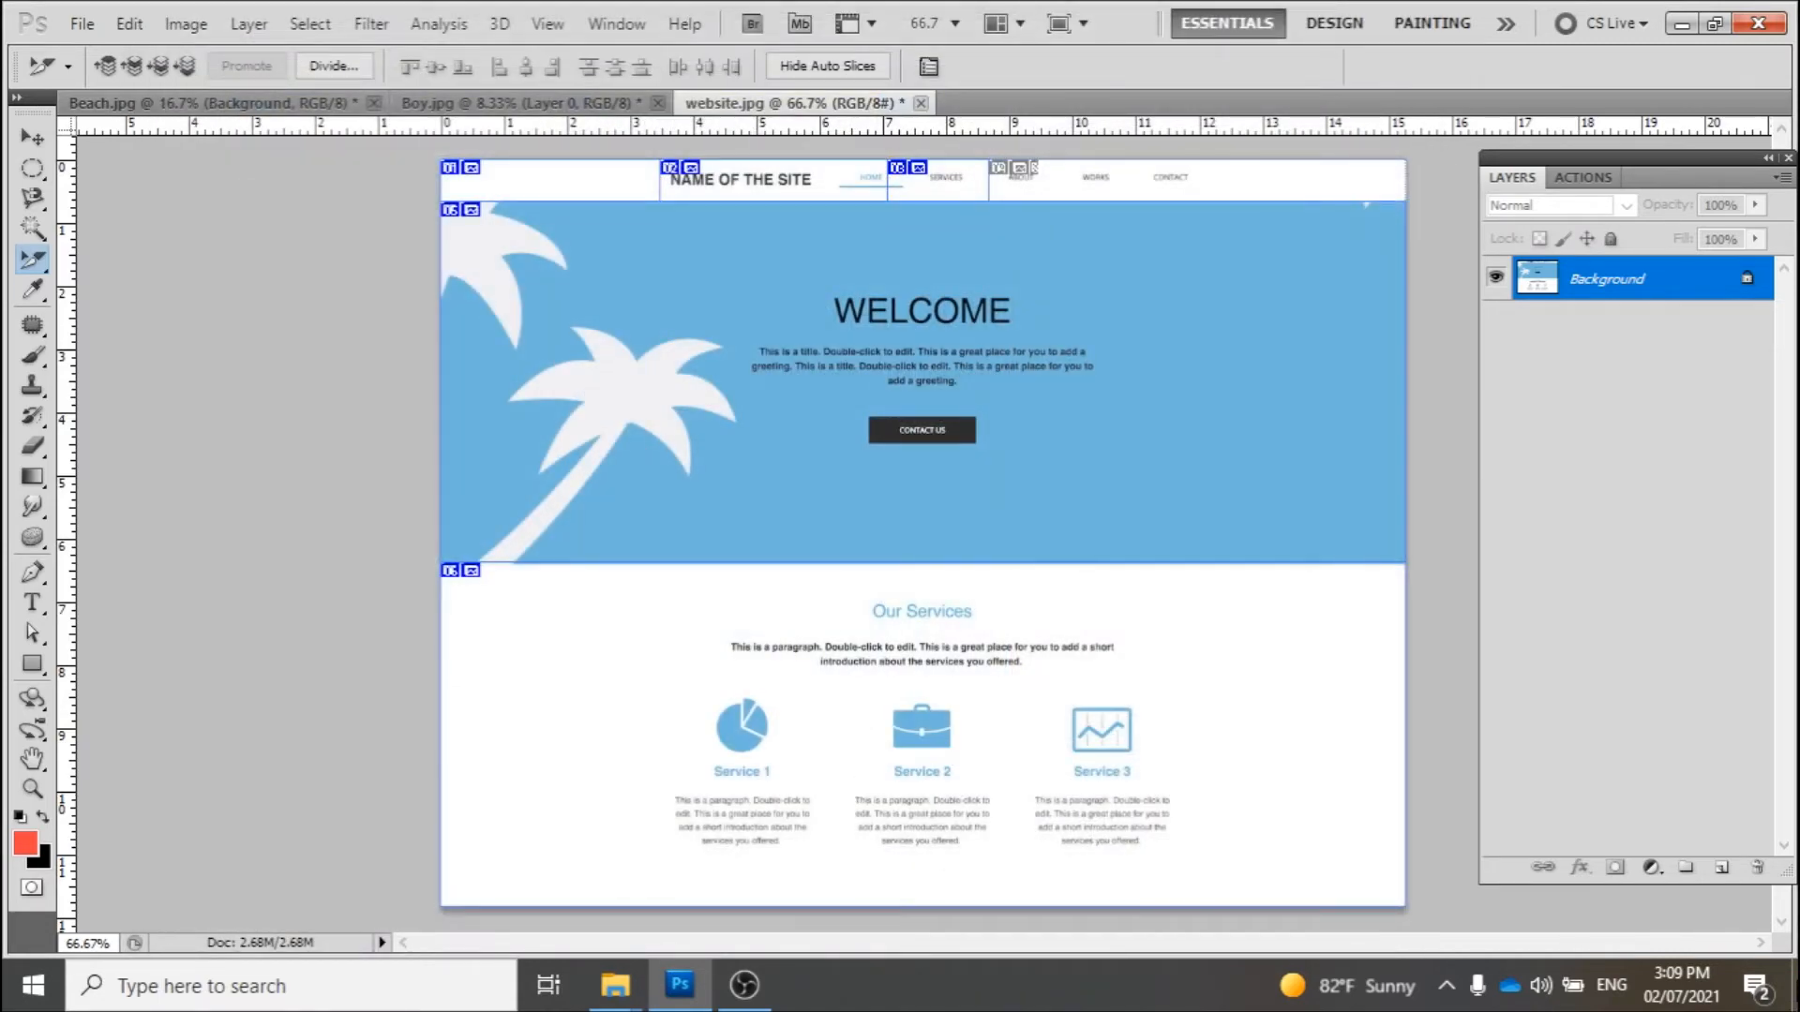
Go to the images folder inside the desktop's New folder (2) and view the exported website_01 slice
{"action": "left_click", "coordinate": [1795, 992]}
{"action": "double_click", "coordinate": [58, 820]}
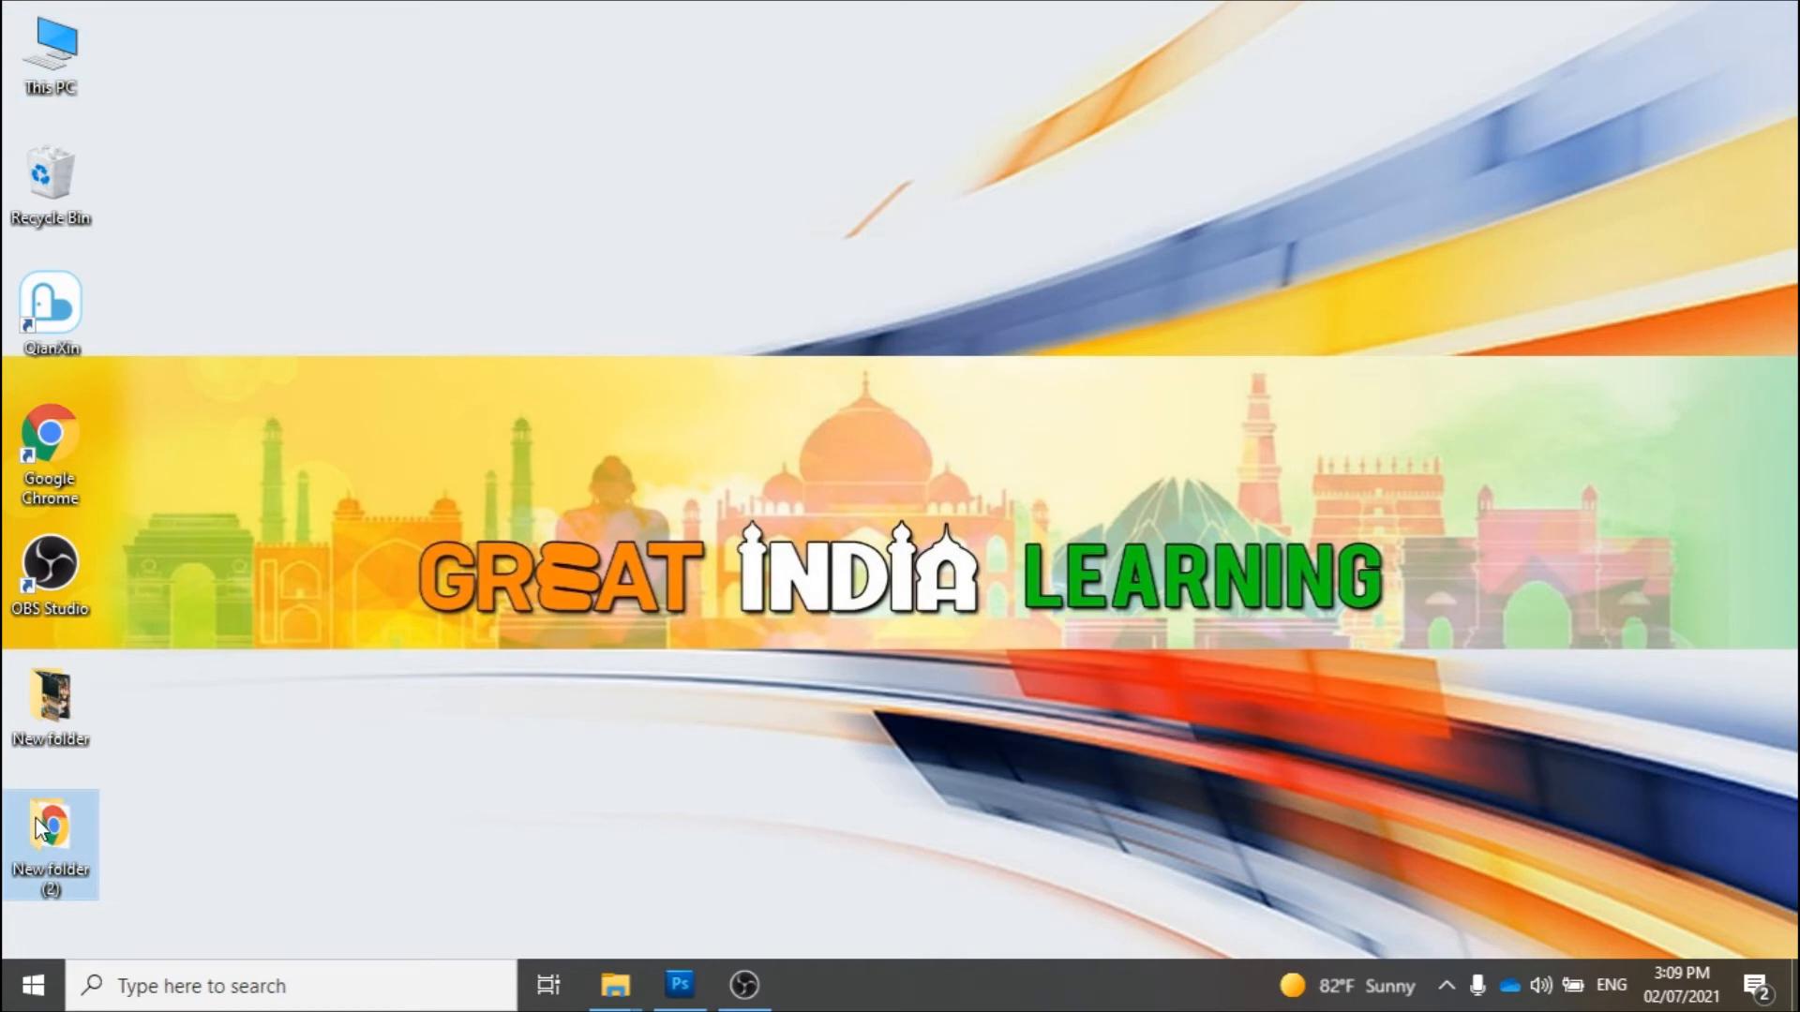
{"action": "double_click", "coordinate": [470, 282]}
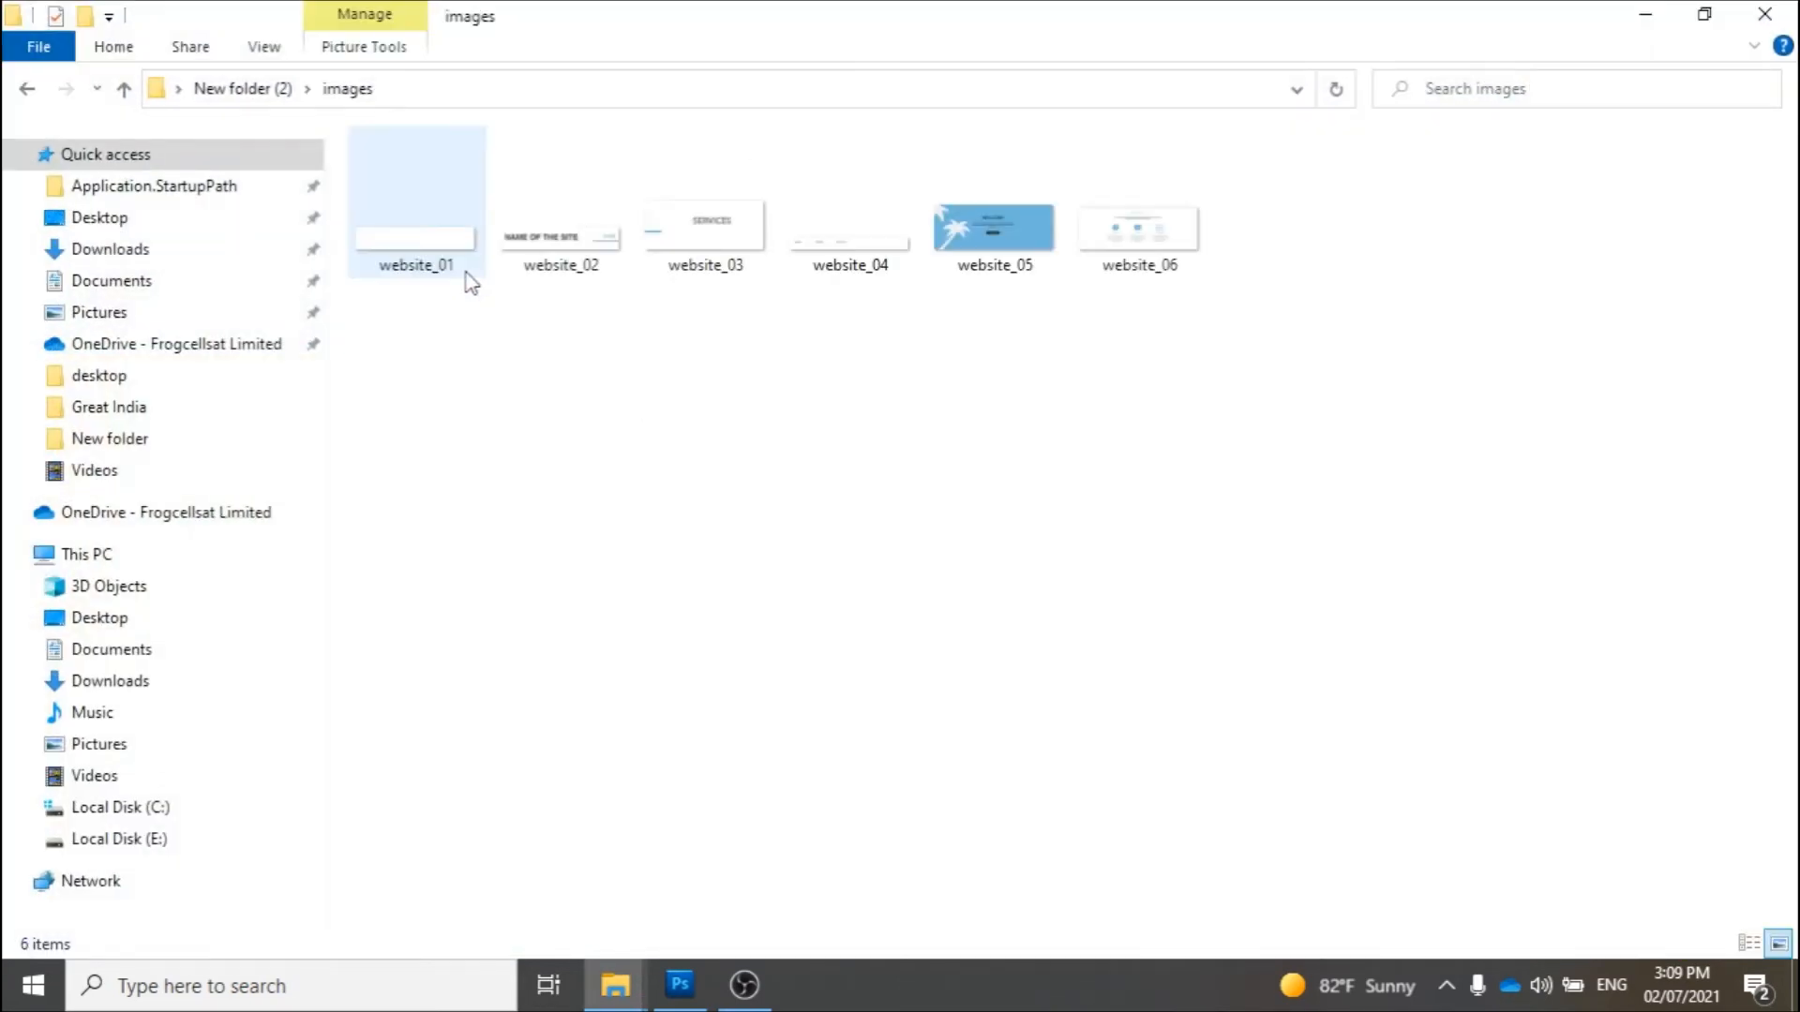
{"action": "left_click", "coordinate": [429, 255]}
{"action": "double_click", "coordinate": [428, 257]}
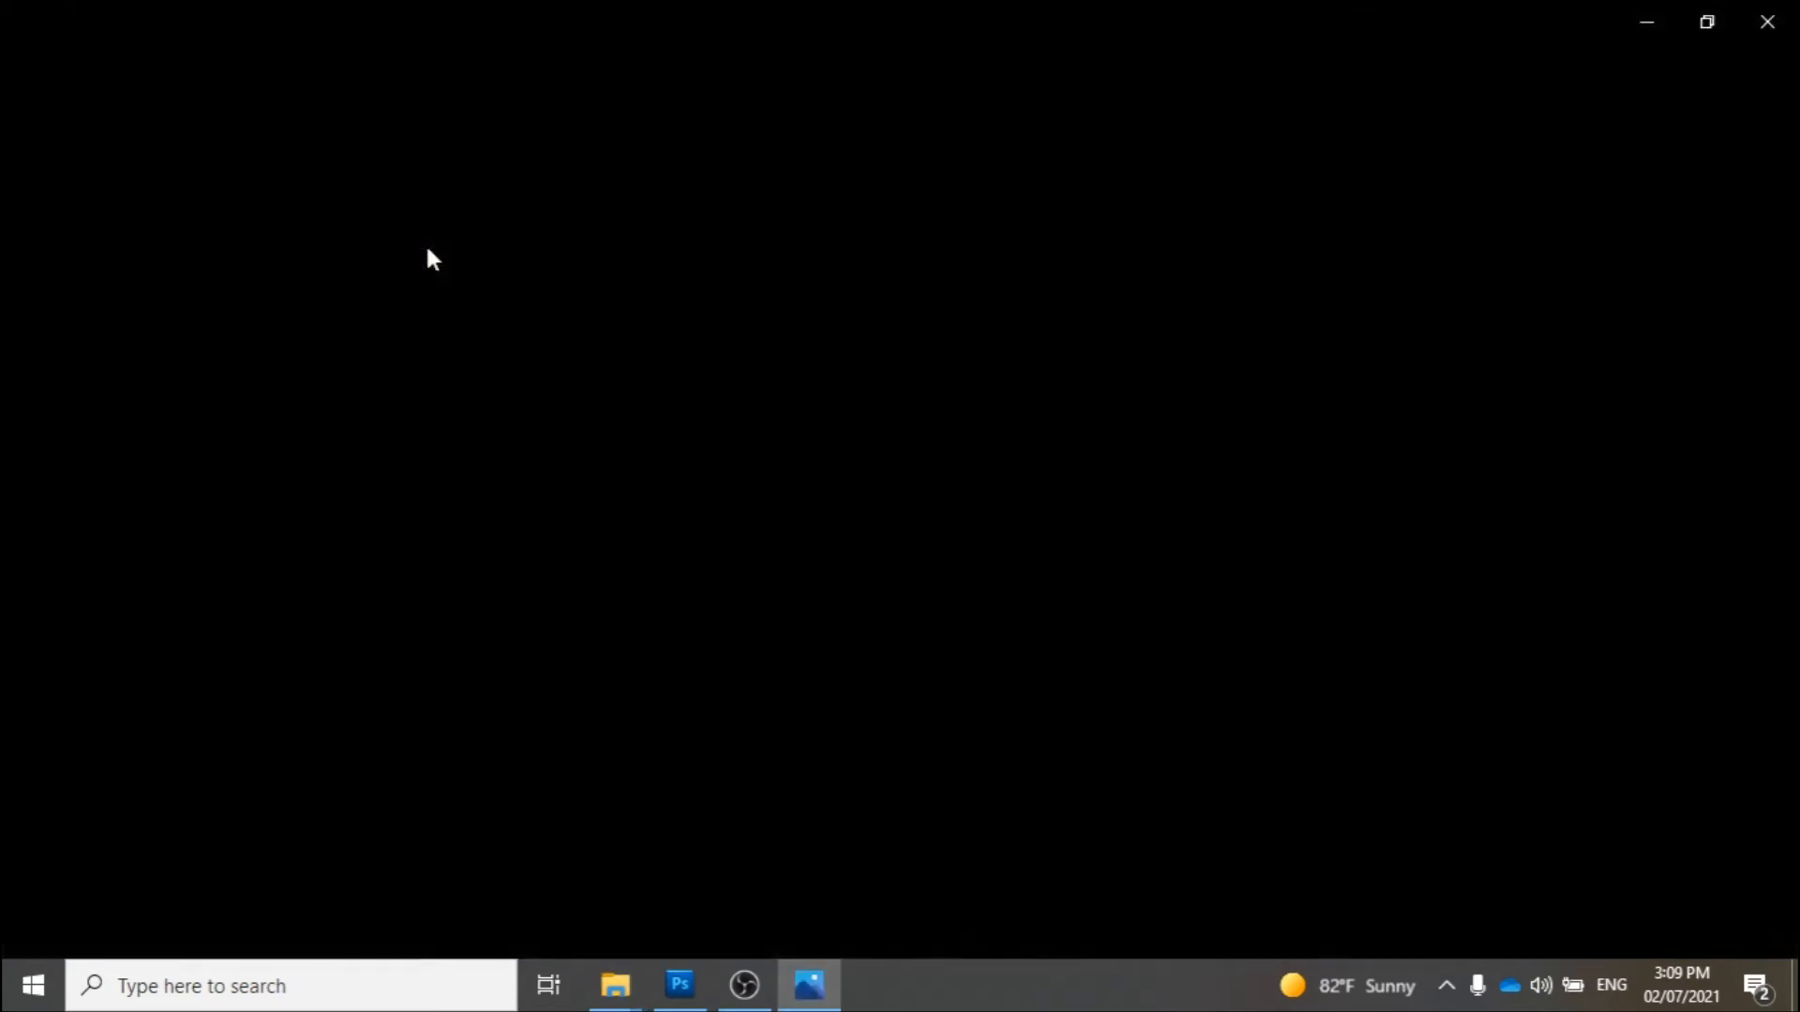
View the exported slice images website_02 through website_05, close the viewer and go back to New folder (2)
{"action": "left_click", "coordinate": [1730, 513]}
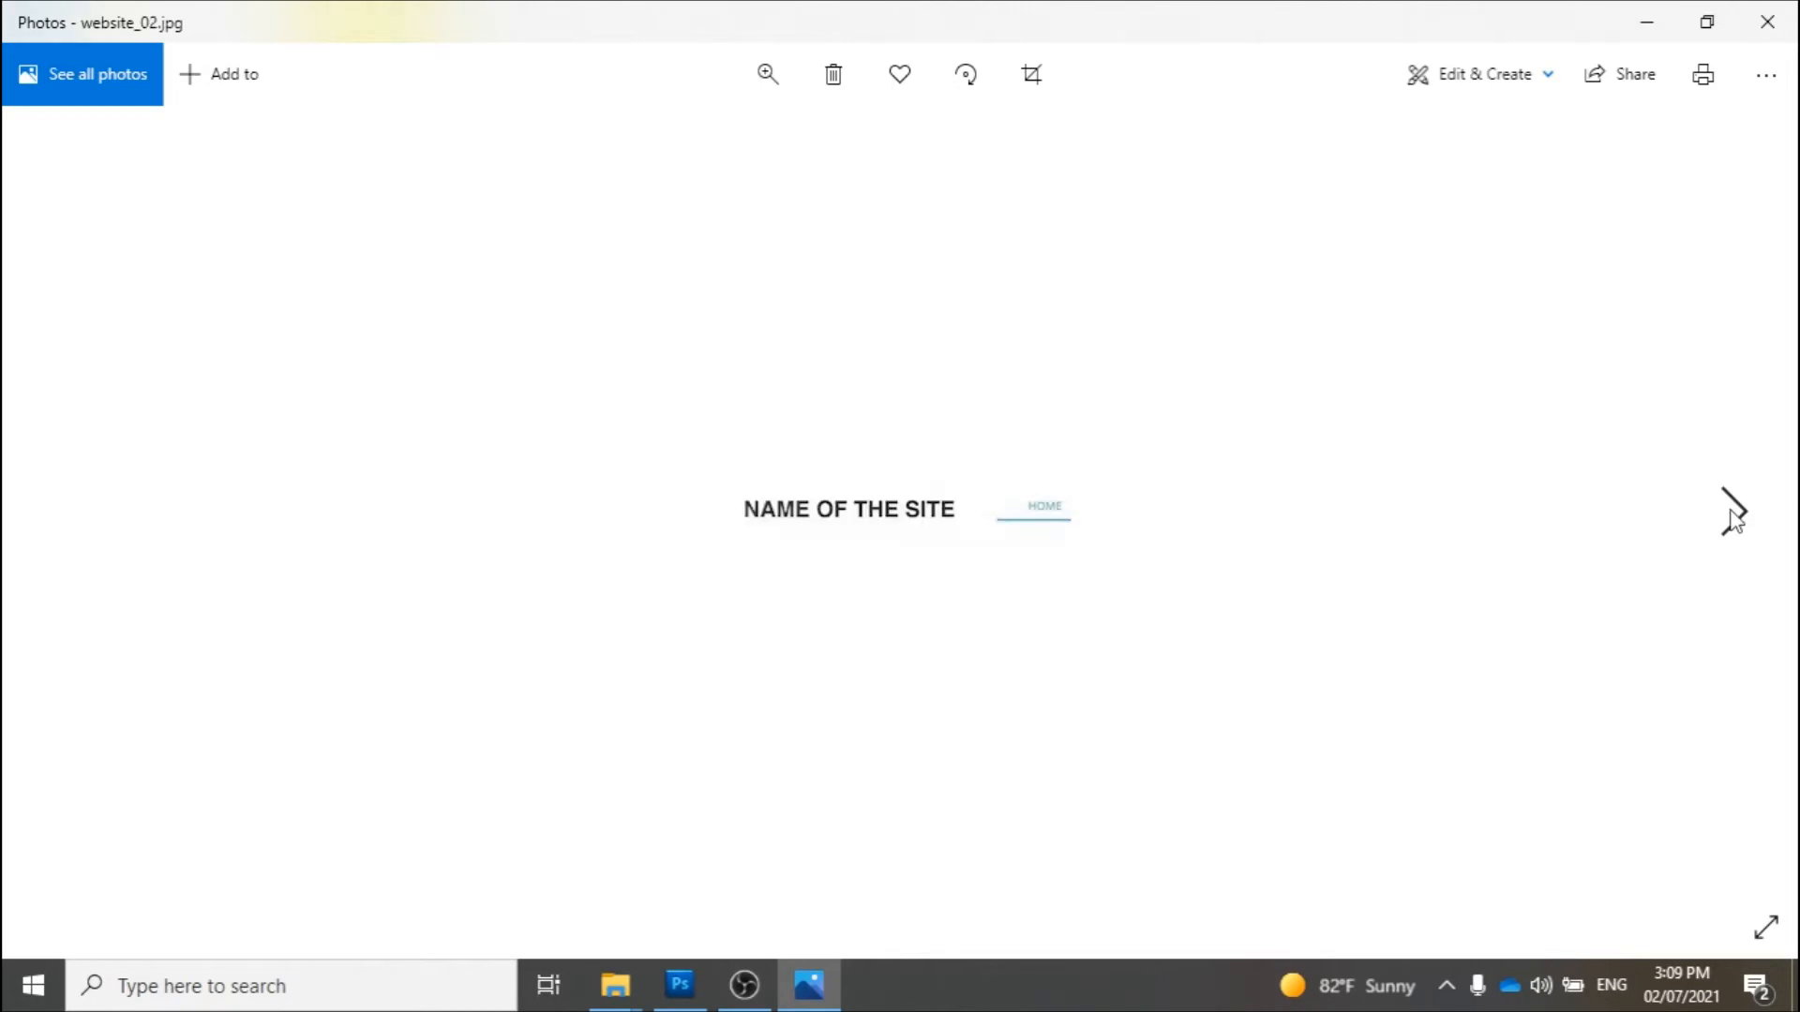
{"action": "left_click", "coordinate": [1734, 516]}
{"action": "left_click", "coordinate": [1733, 516]}
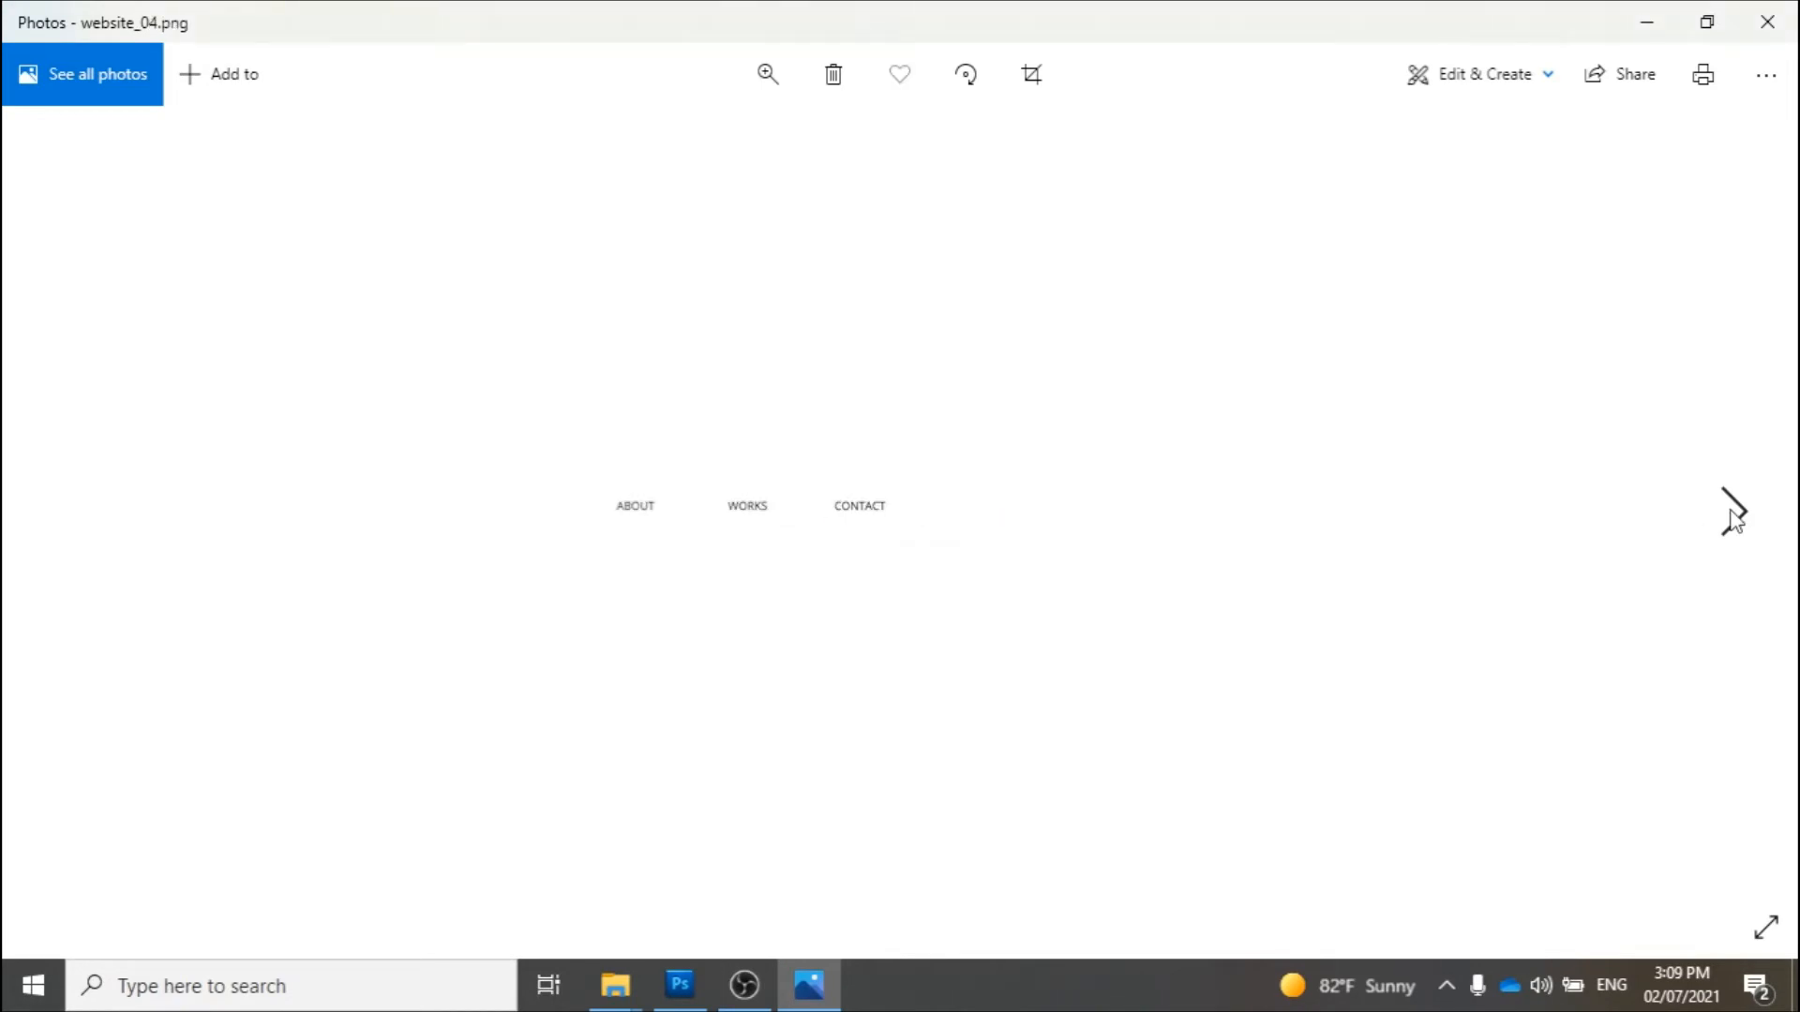
{"action": "left_click", "coordinate": [1734, 516]}
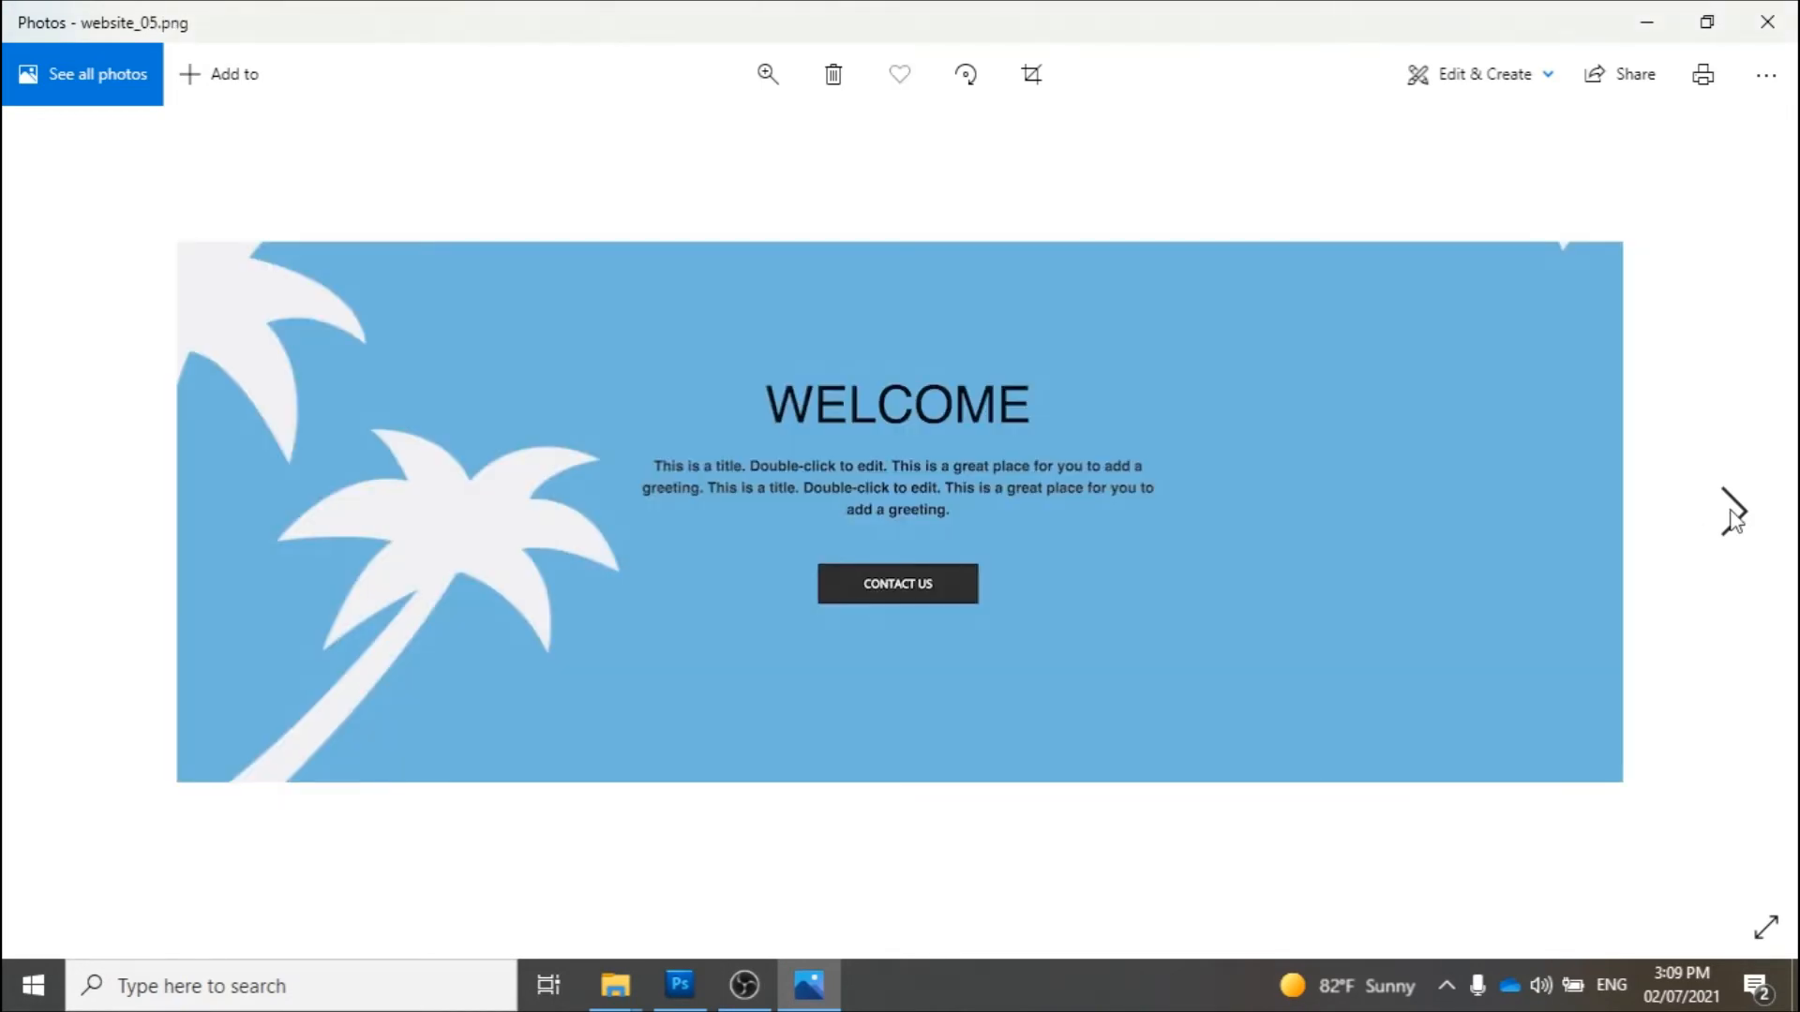
{"action": "left_click", "coordinate": [1767, 21]}
{"action": "left_click", "coordinate": [32, 84]}
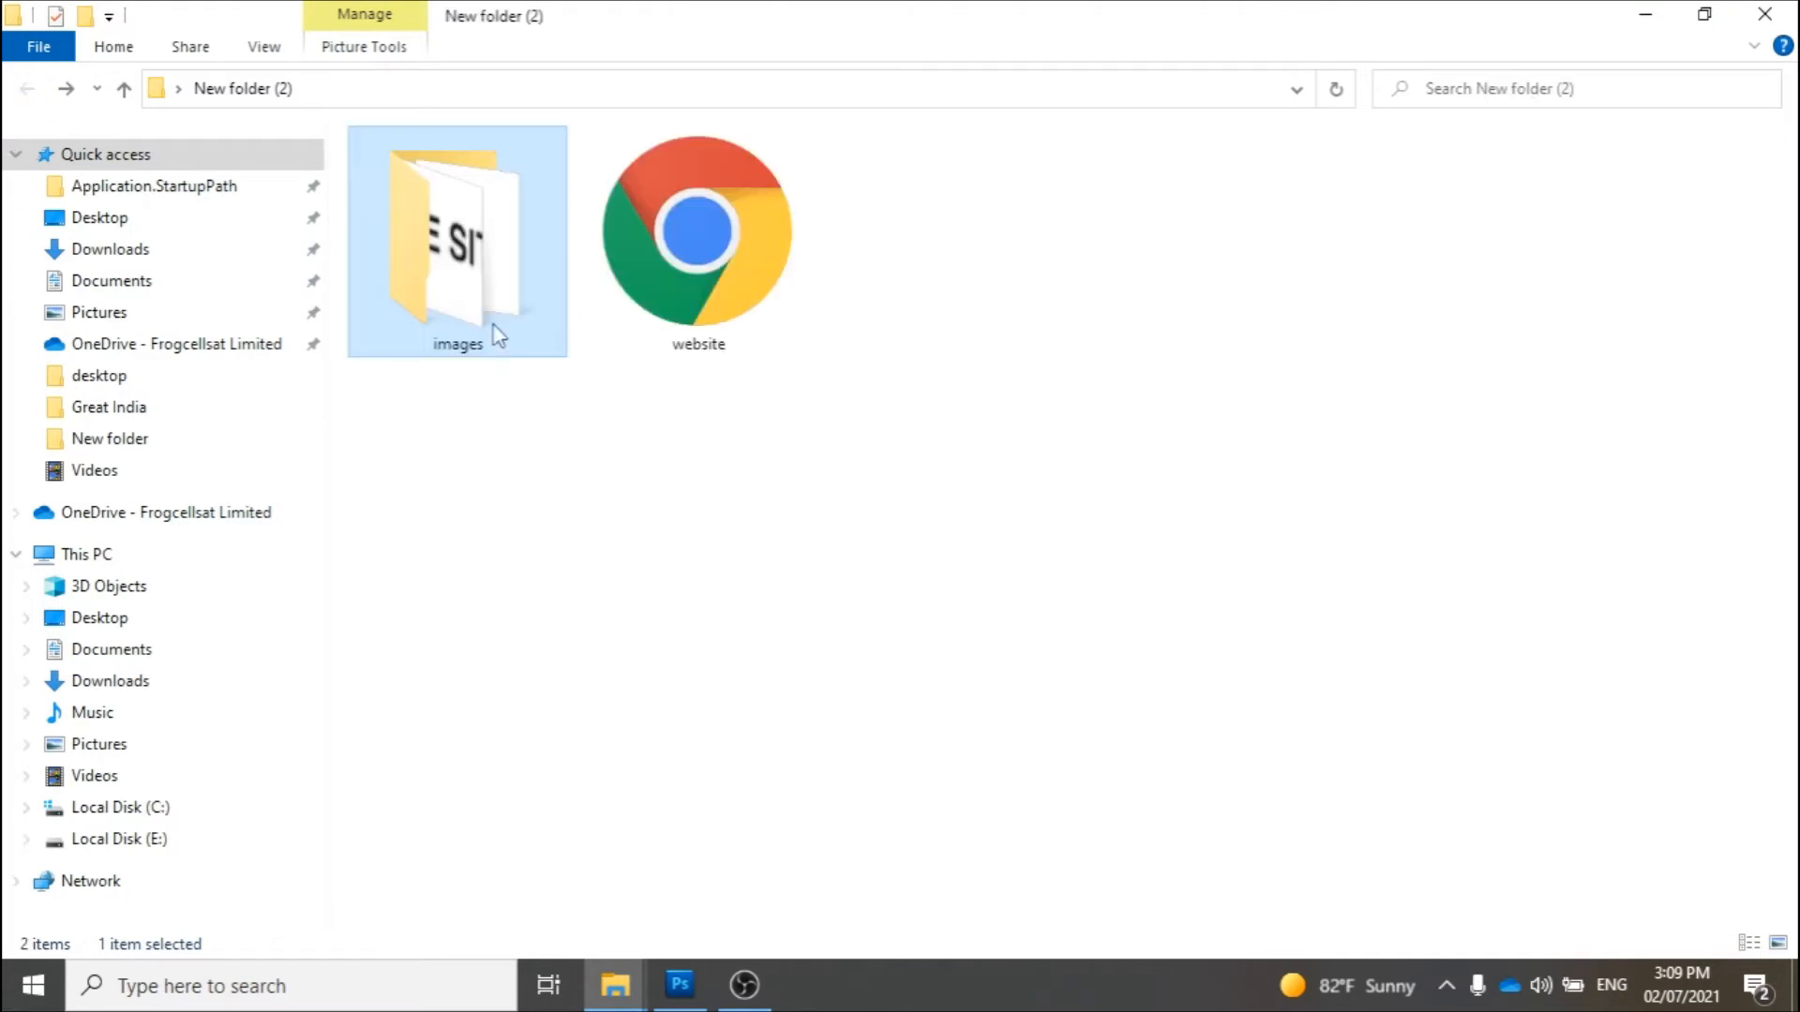
Open the exported website page in the browser, look over its whole layout and close it
{"action": "left_click", "coordinate": [703, 276]}
{"action": "double_click", "coordinate": [703, 276]}
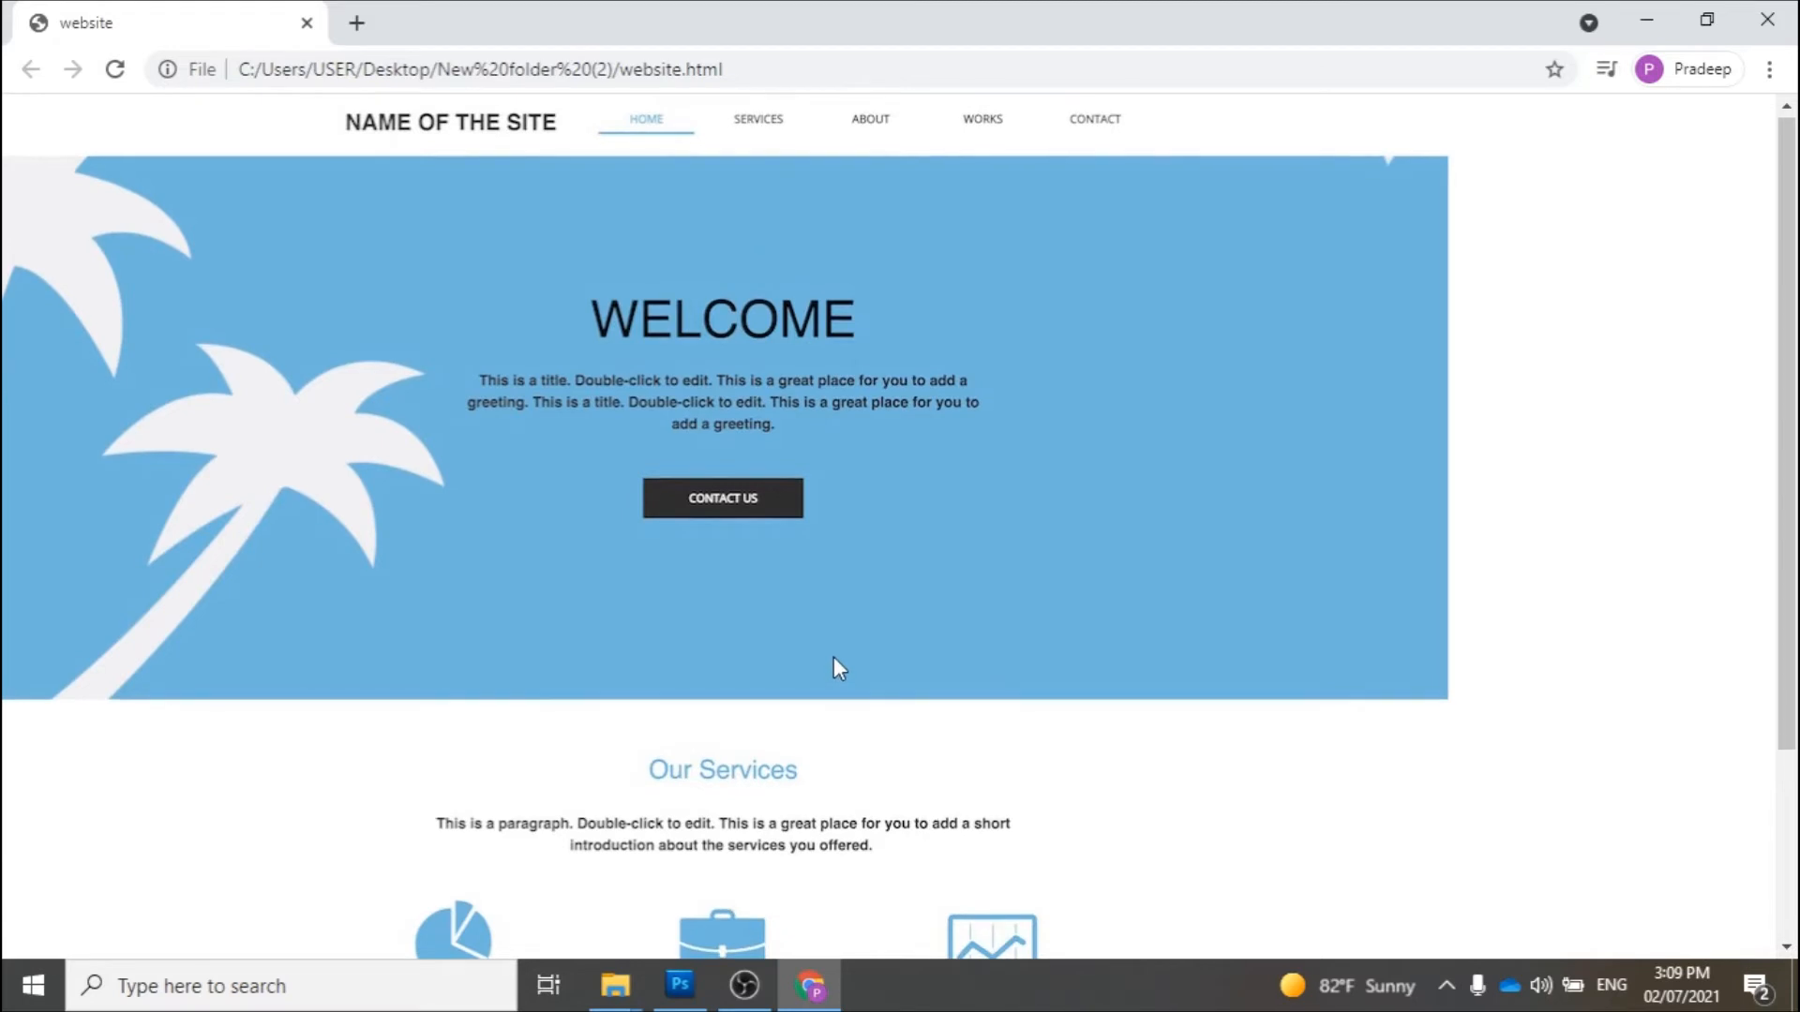
{"action": "scroll", "coordinate": [834, 656], "scroll_direction": "down", "scroll_amount": 3}
{"action": "scroll", "coordinate": [830, 649], "scroll_direction": "up", "scroll_amount": 3}
{"action": "scroll", "coordinate": [831, 656], "scroll_direction": "up", "scroll_amount": 1}
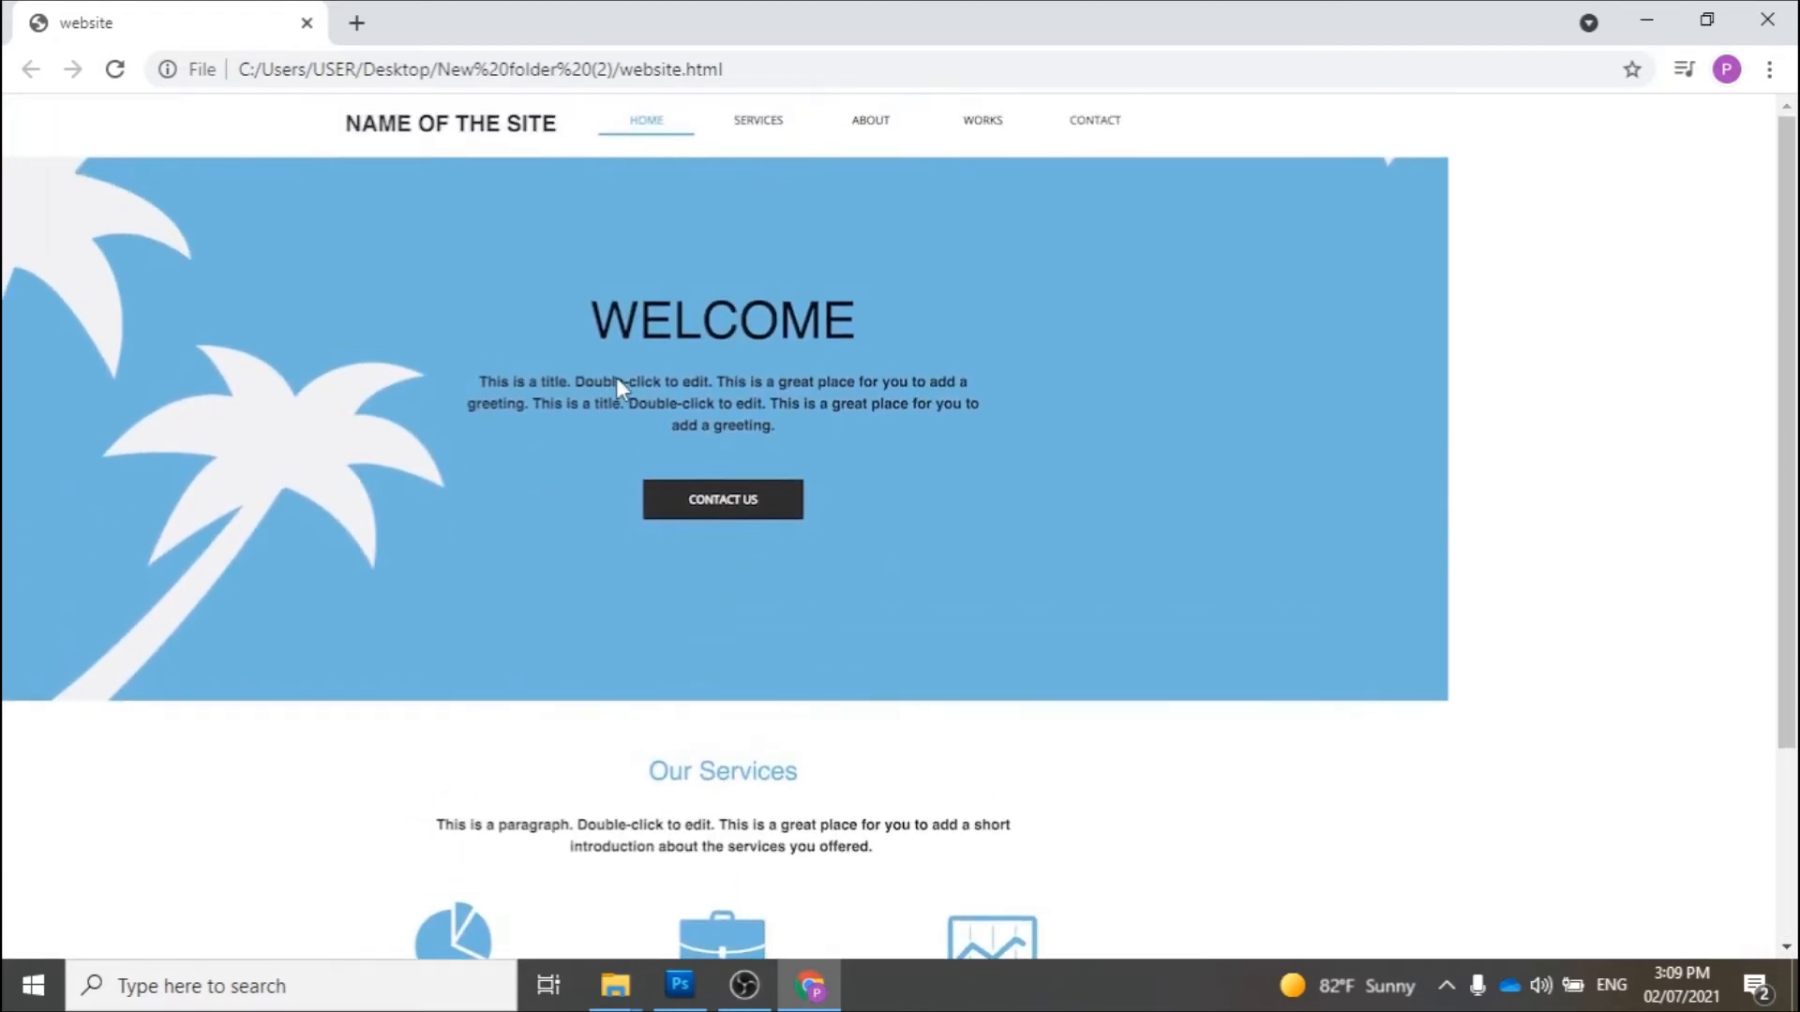
{"action": "left_click", "coordinate": [1767, 20]}
Switch to Photoshop and use the Eyedropper on Beach.jpg to sample palm-leaf green as foreground and sky blue as background colour
{"action": "left_click", "coordinate": [680, 984]}
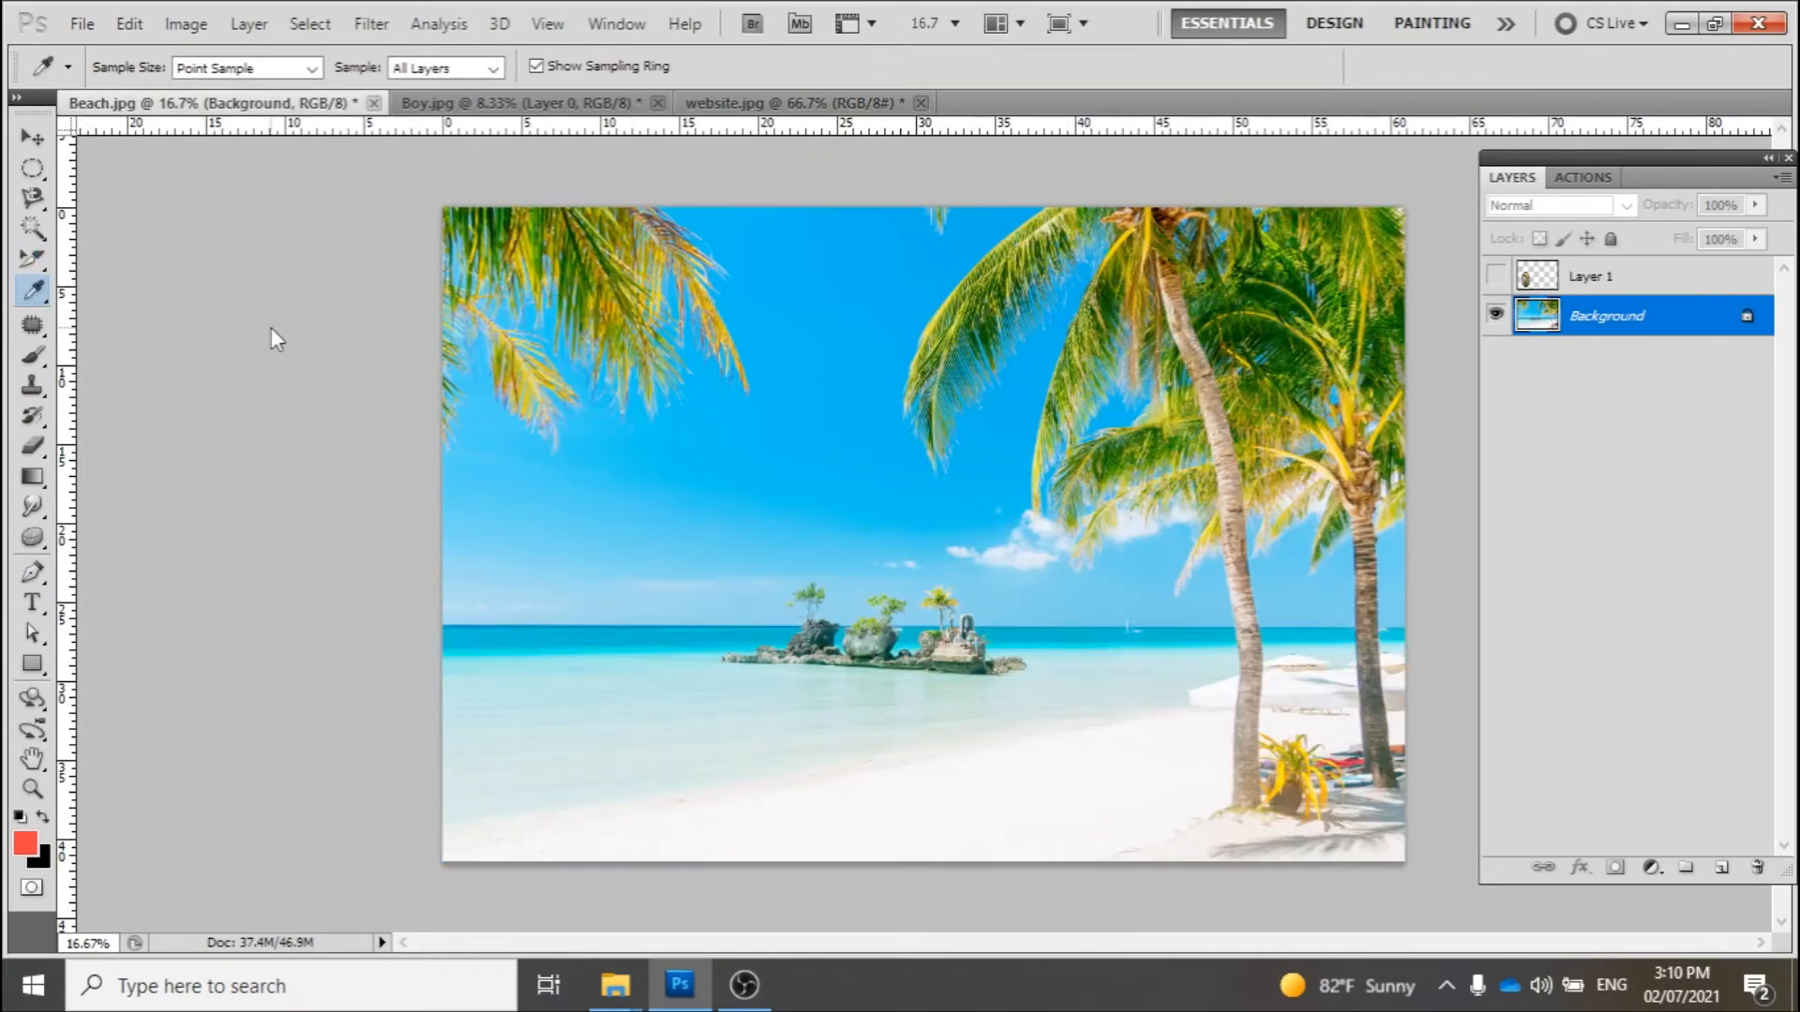
{"action": "right_click", "coordinate": [32, 296]}
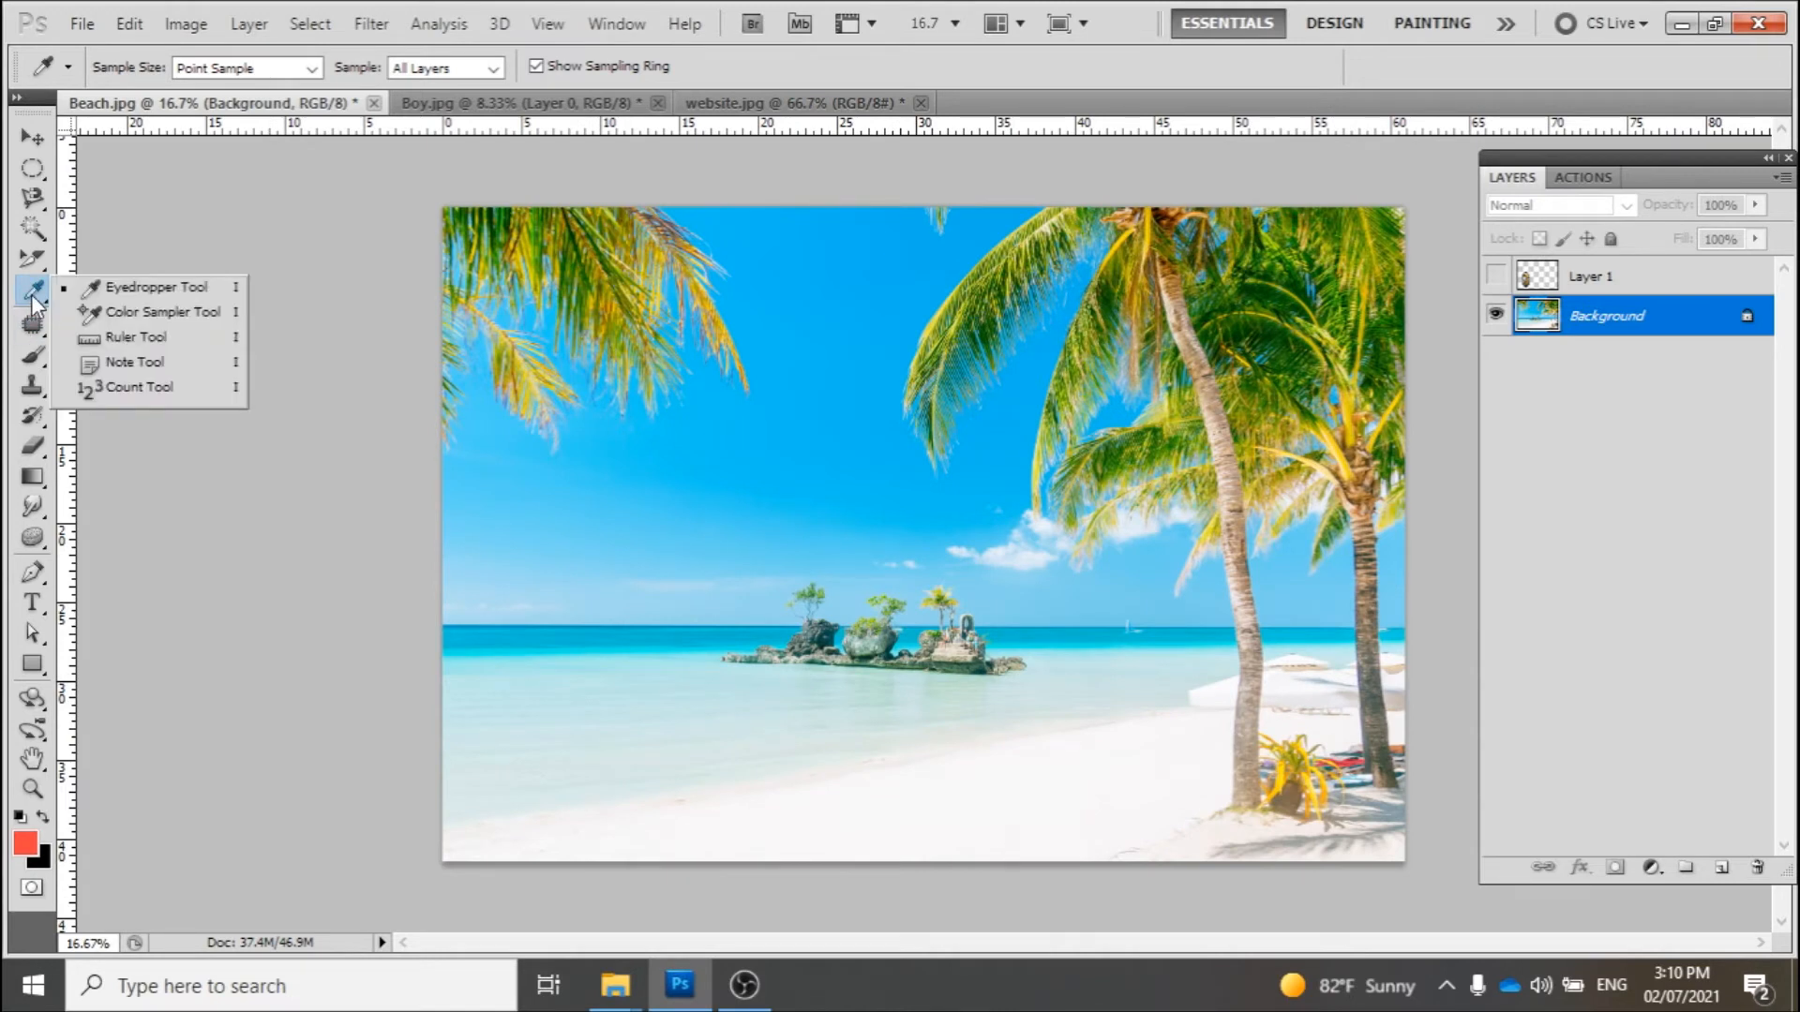
{"action": "left_click", "coordinate": [128, 288]}
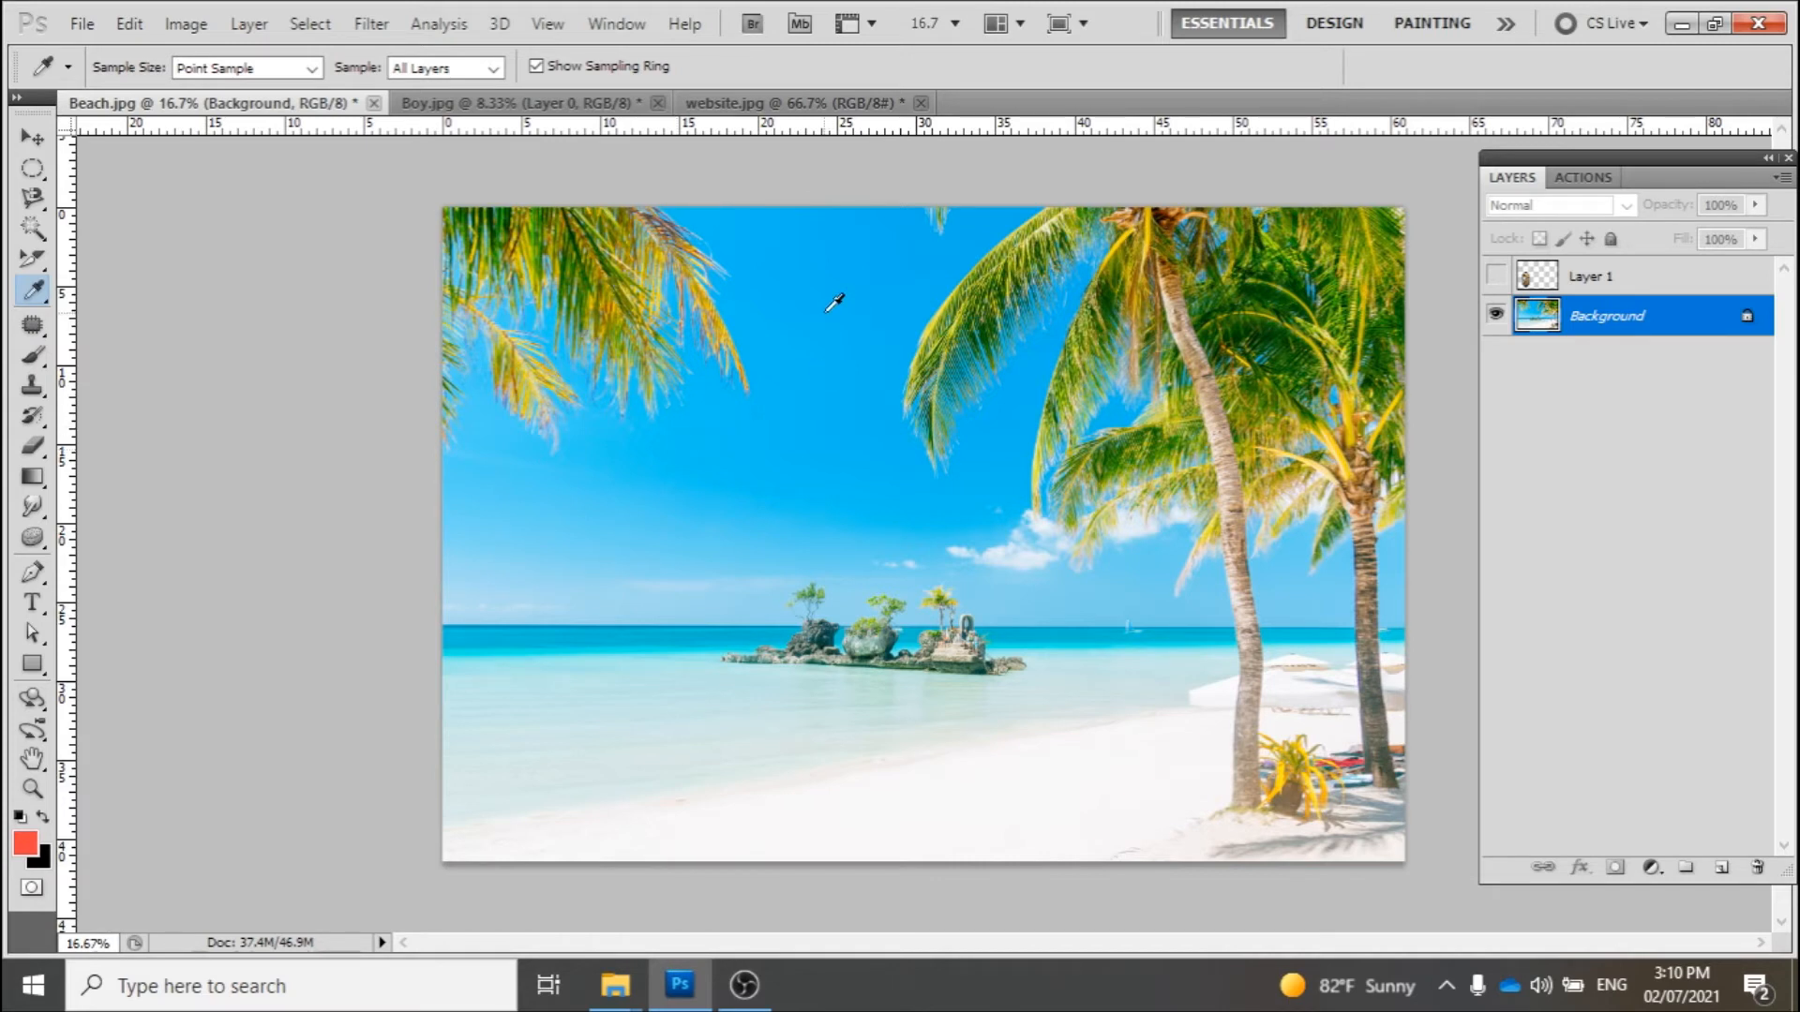
{"action": "left_click", "coordinate": [808, 283]}
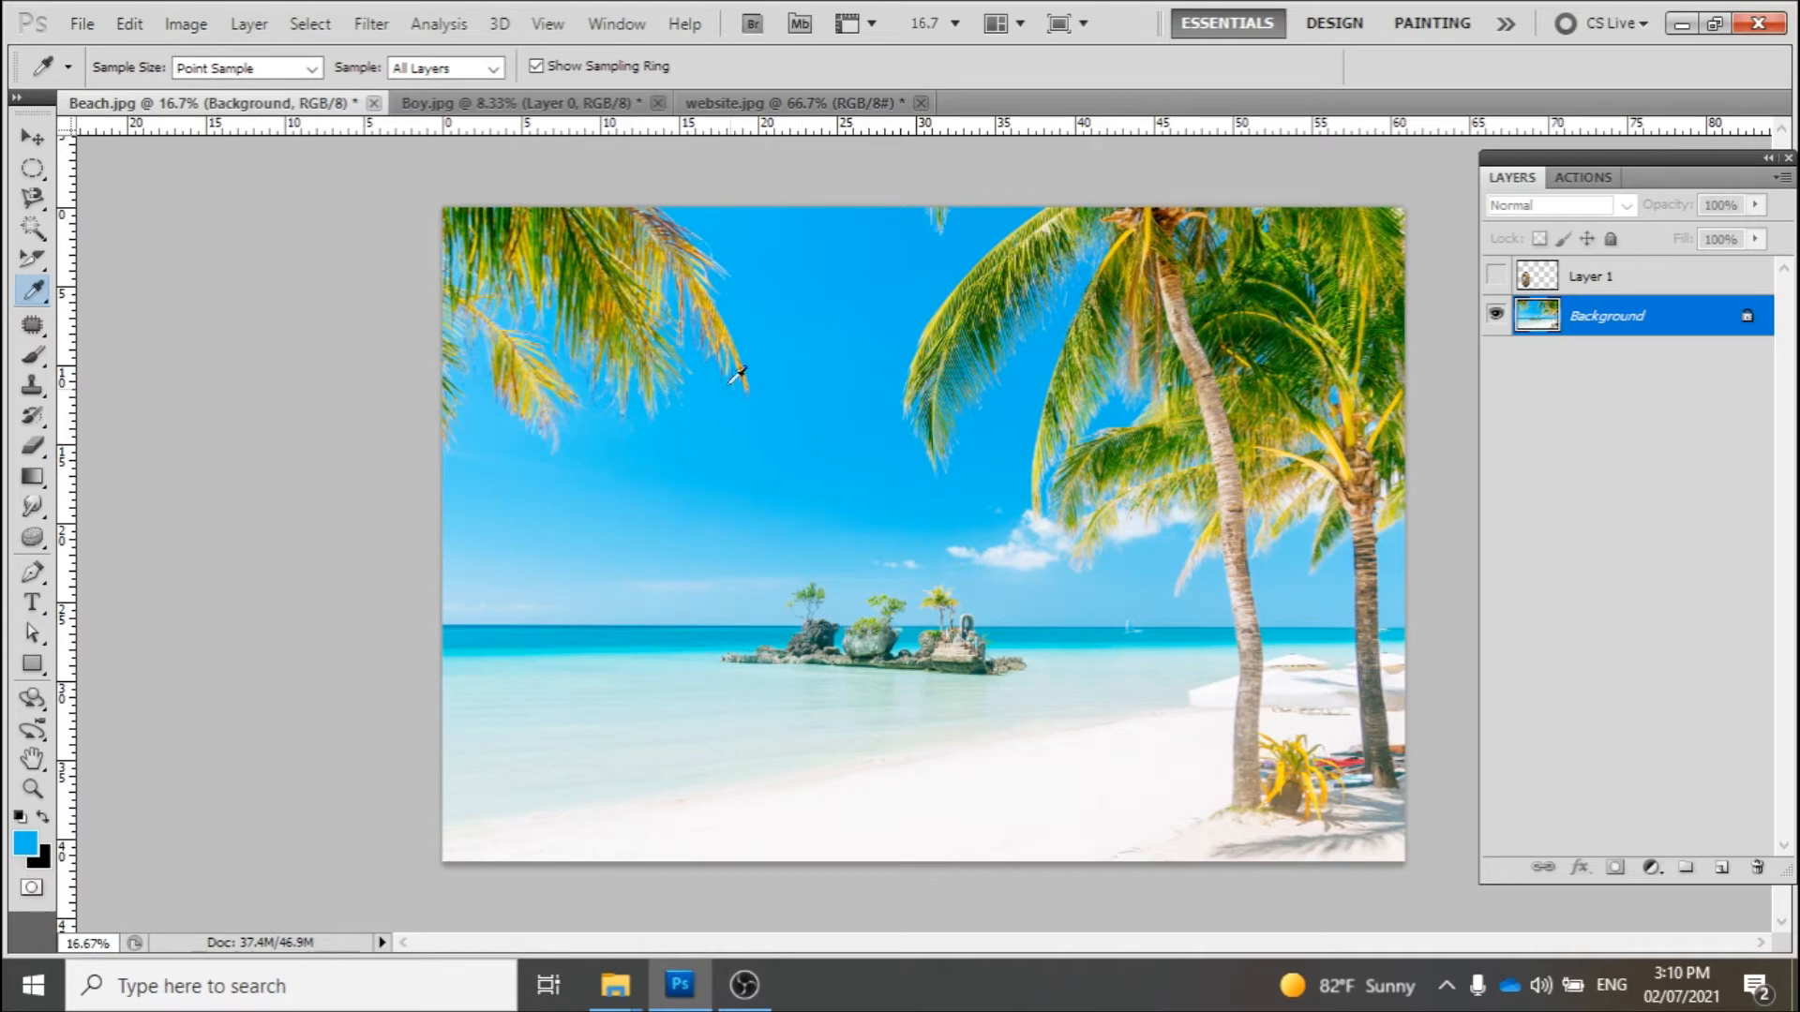
{"action": "left_click", "coordinate": [591, 288]}
{"action": "left_click", "coordinate": [901, 355], "text": "alt"}
Place two Color Sampler points on Beach.jpg, one in the blue sky and one on the green palm leaves
{"action": "left_click", "coordinate": [33, 291]}
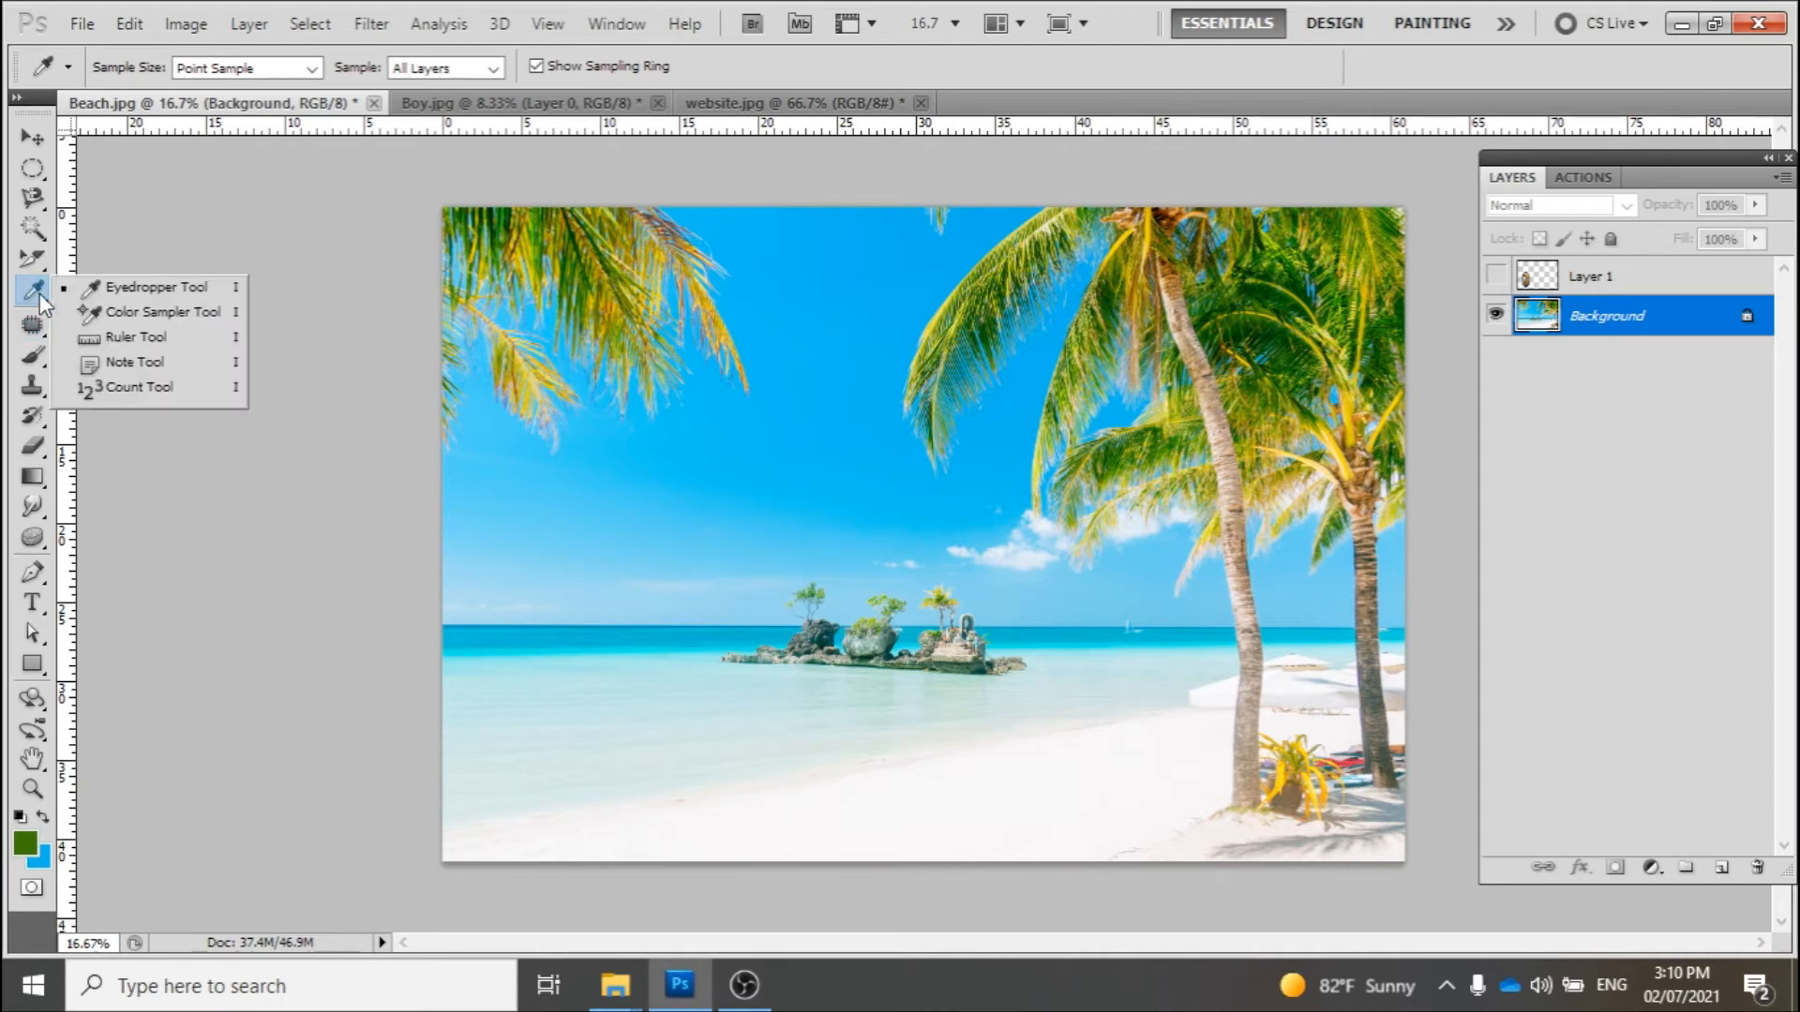
{"action": "left_click", "coordinate": [117, 315]}
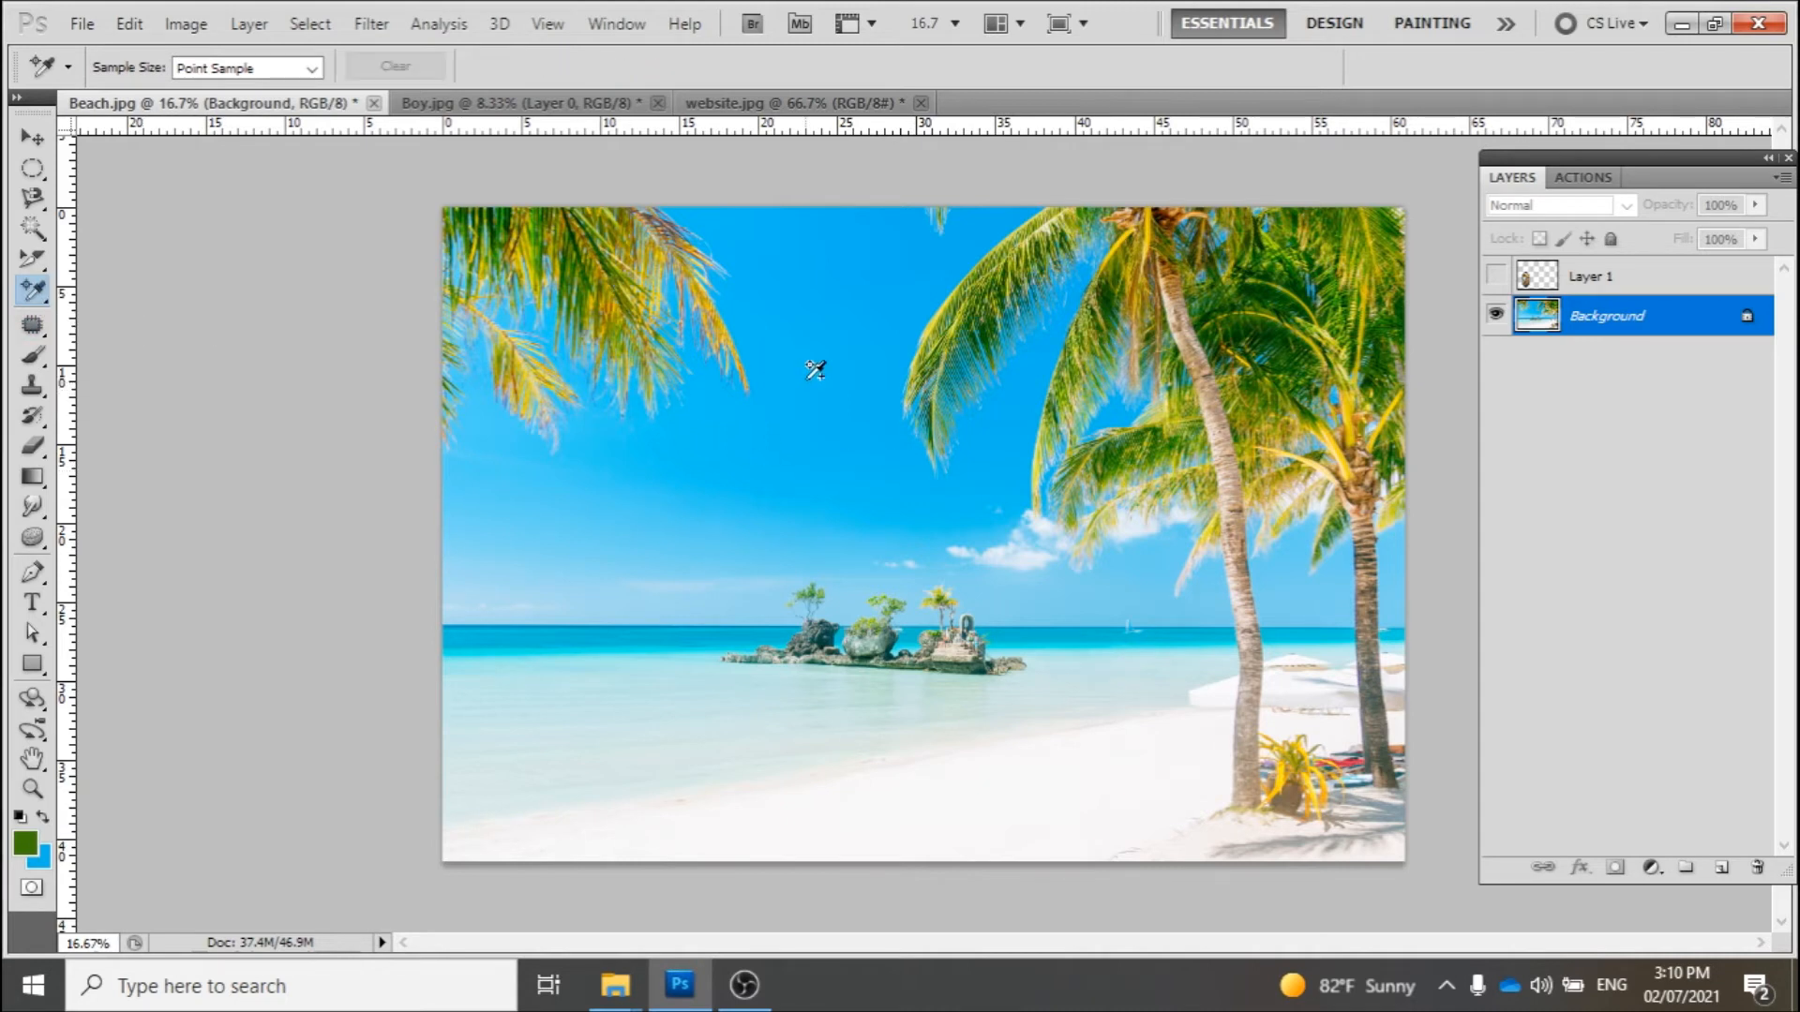
{"action": "left_click", "coordinate": [816, 328]}
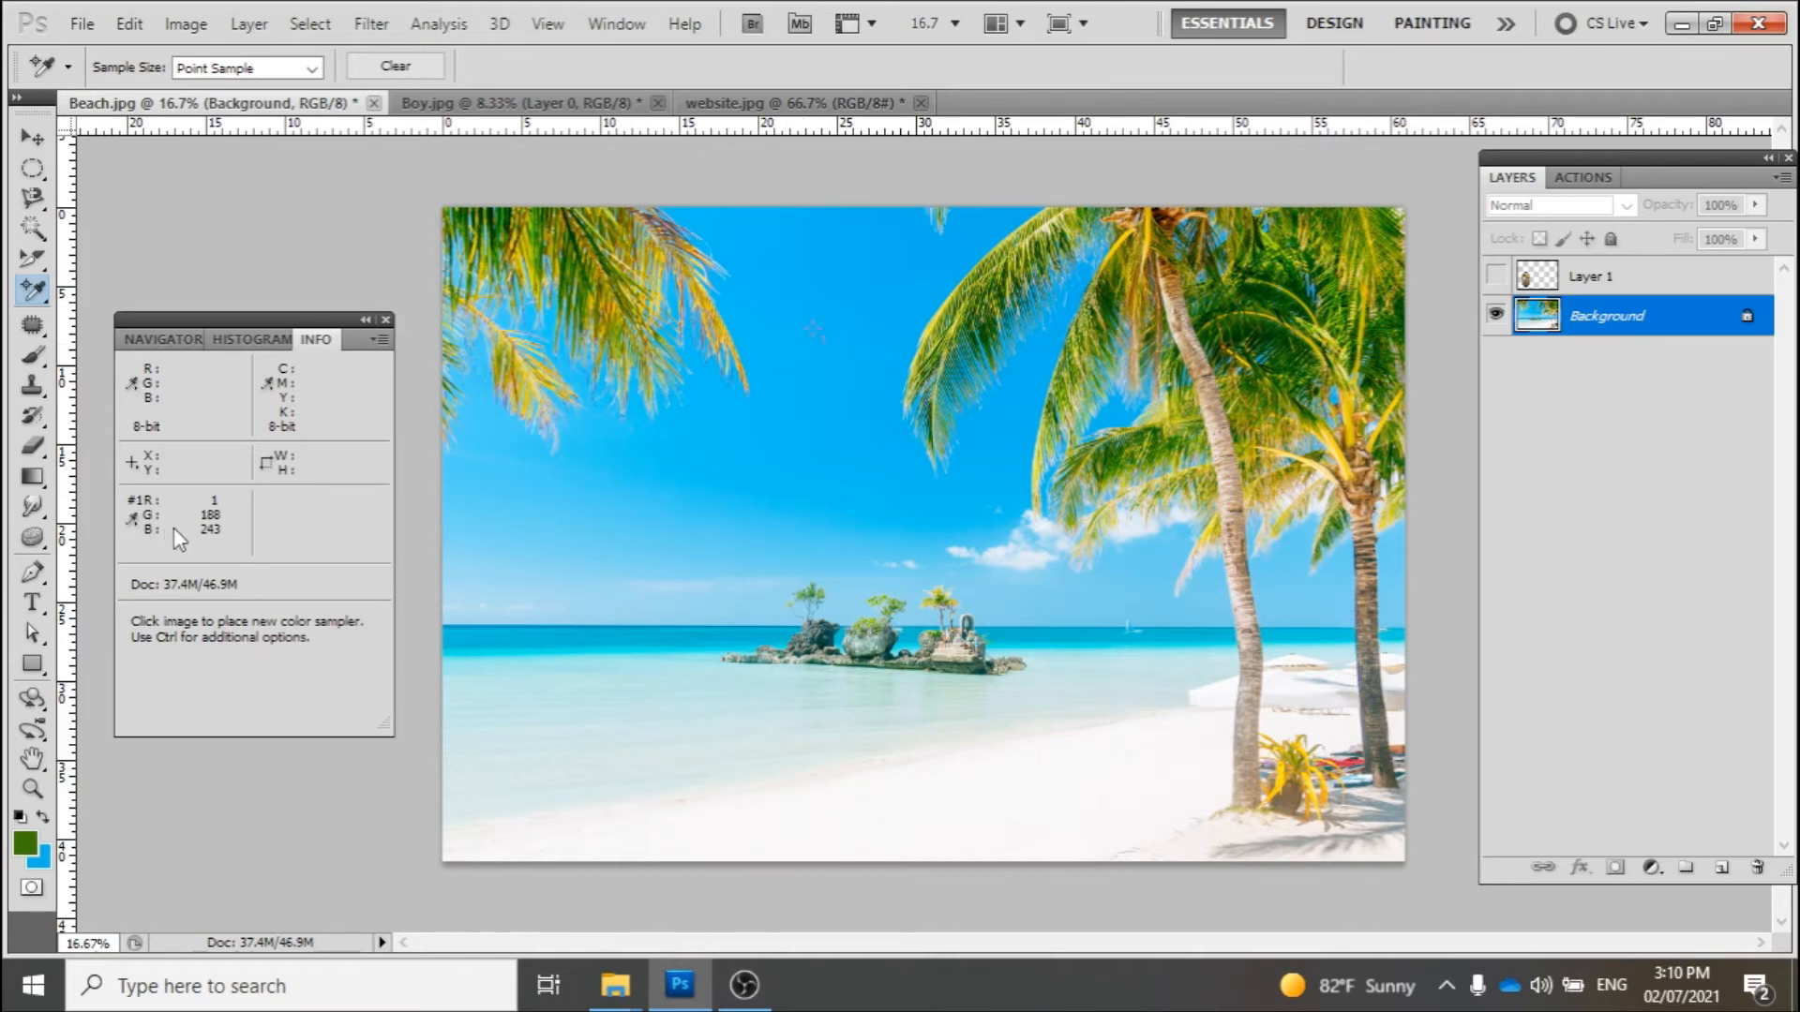
{"action": "left_click", "coordinate": [982, 331]}
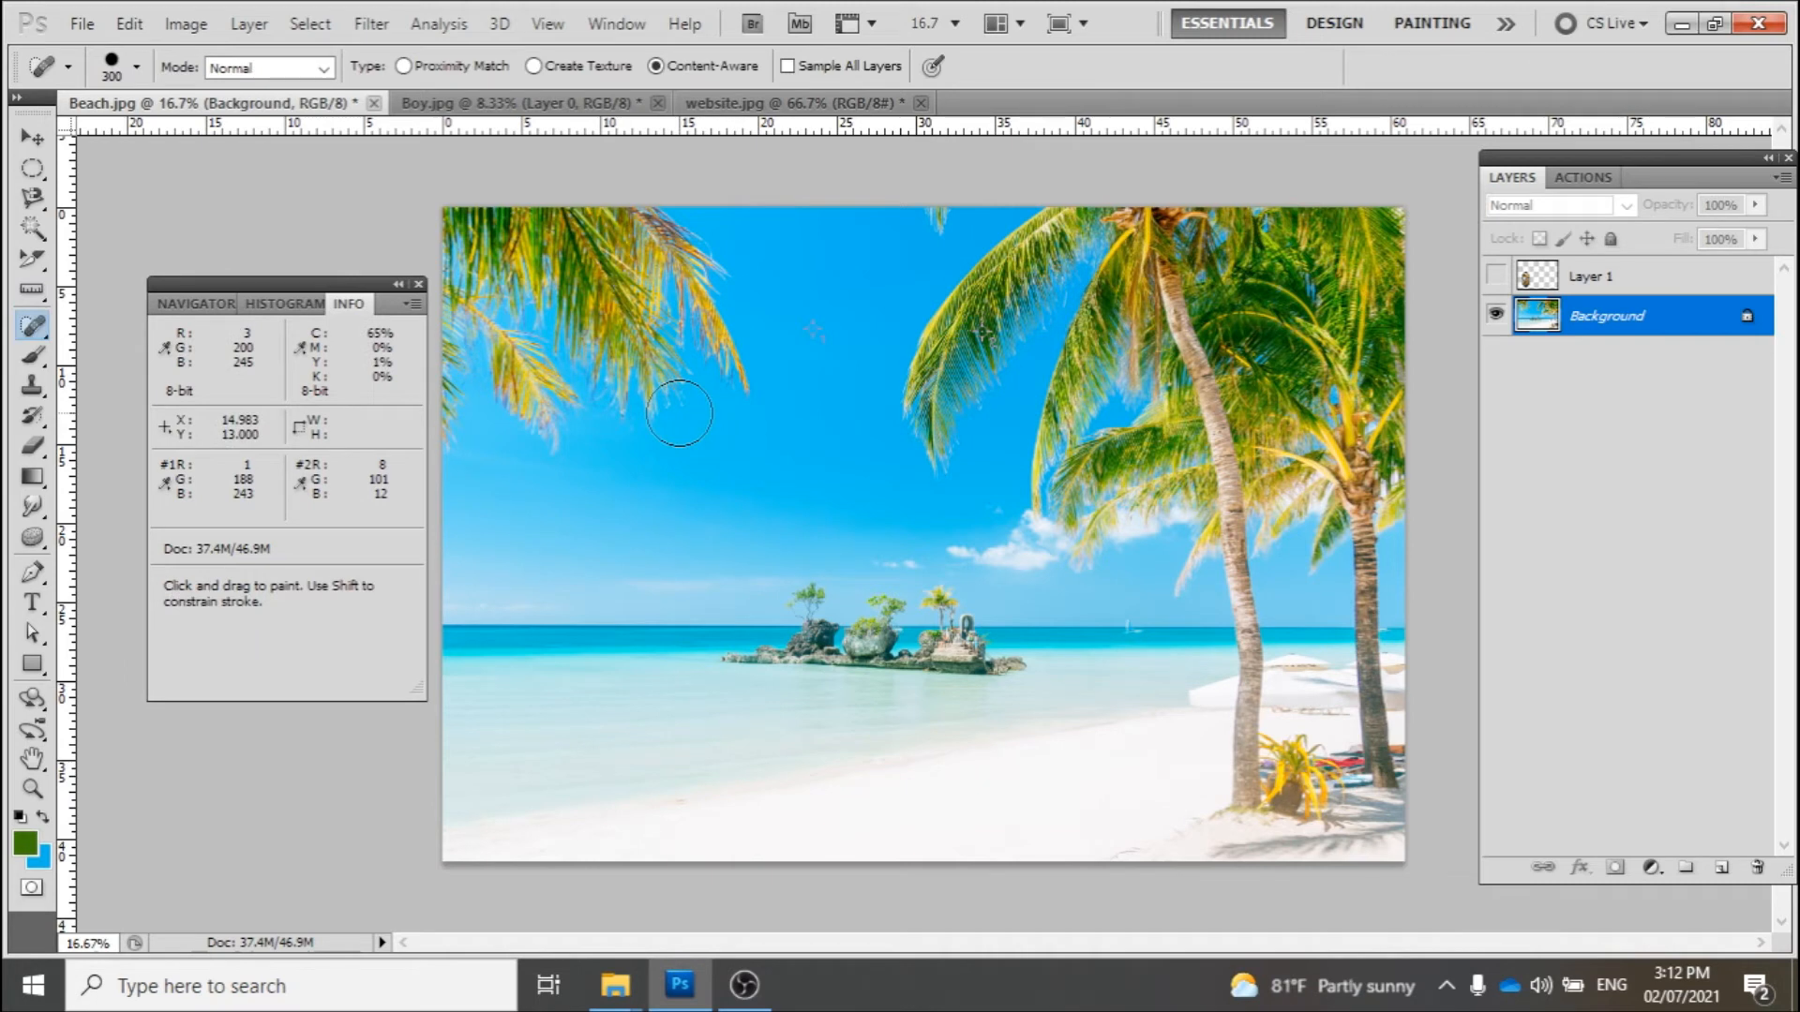
Bring Face.jpg from File Explorer into Photoshop as a separate document
{"action": "left_click", "coordinate": [42, 328]}
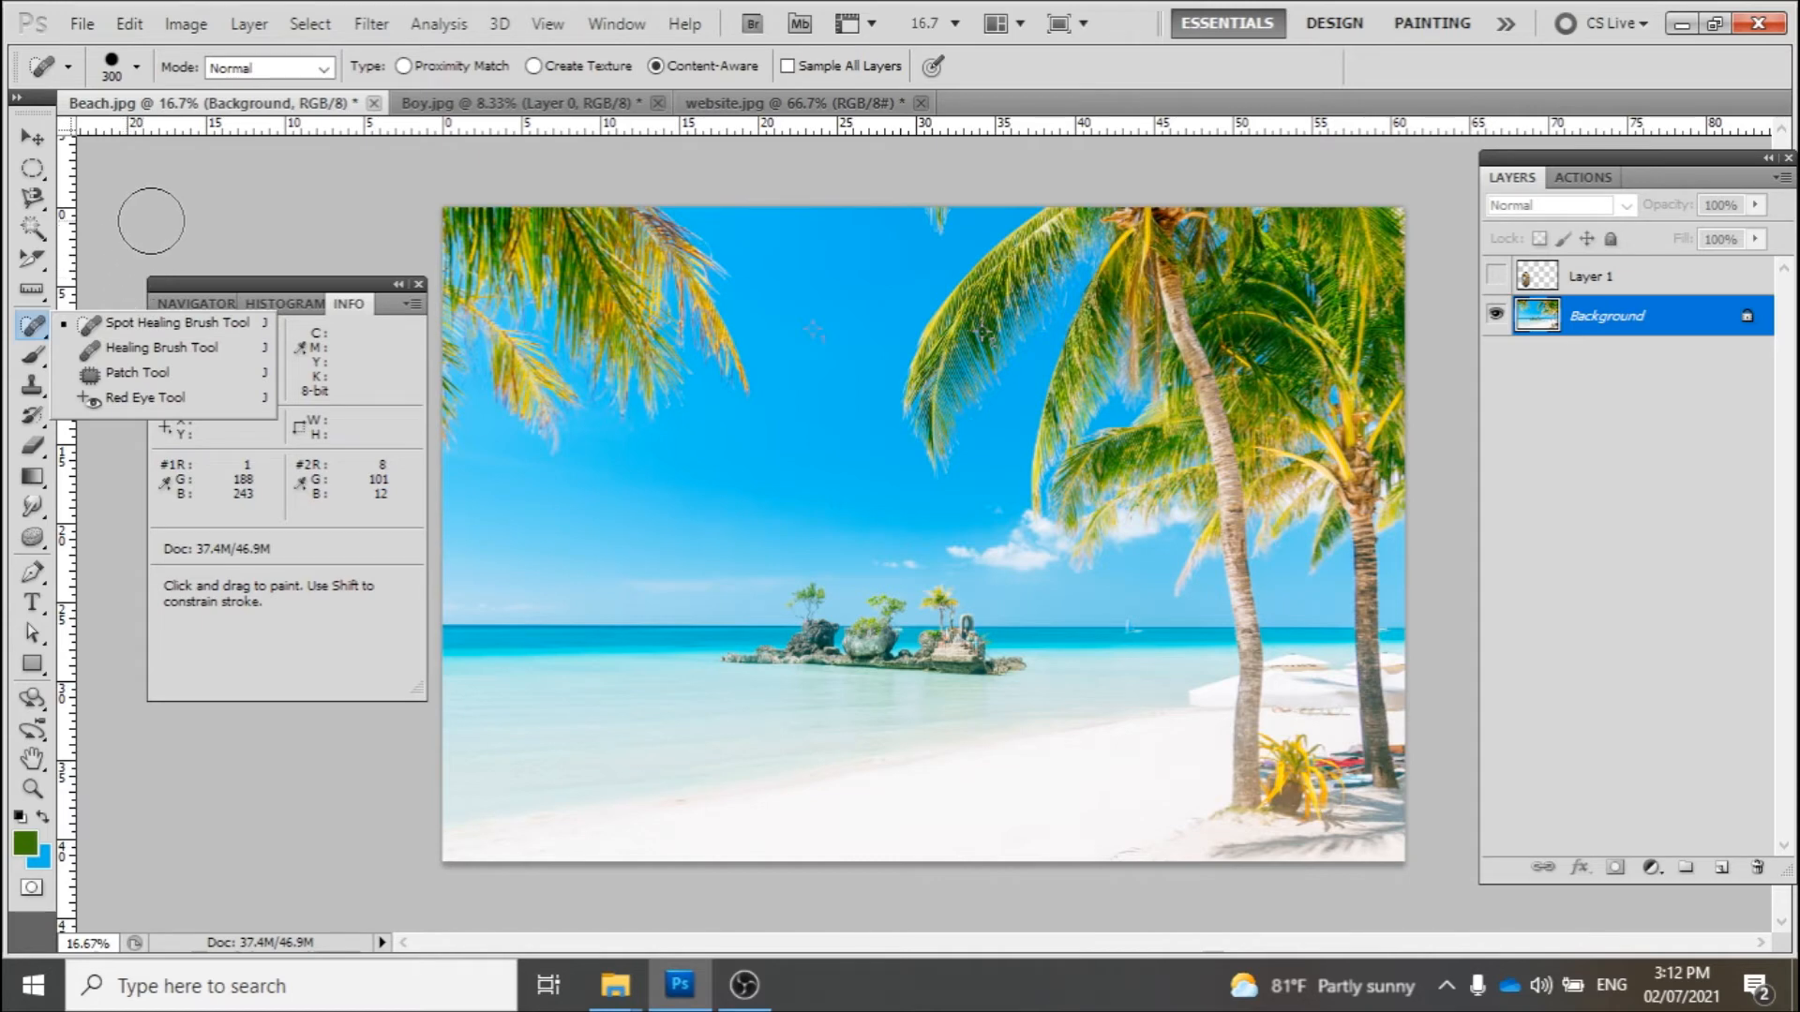
{"action": "left_click", "coordinate": [618, 1002]}
{"action": "left_click", "coordinate": [417, 872]}
{"action": "left_click_drag", "start_coordinate": [1082, 526], "coordinate": [1118, 64]}
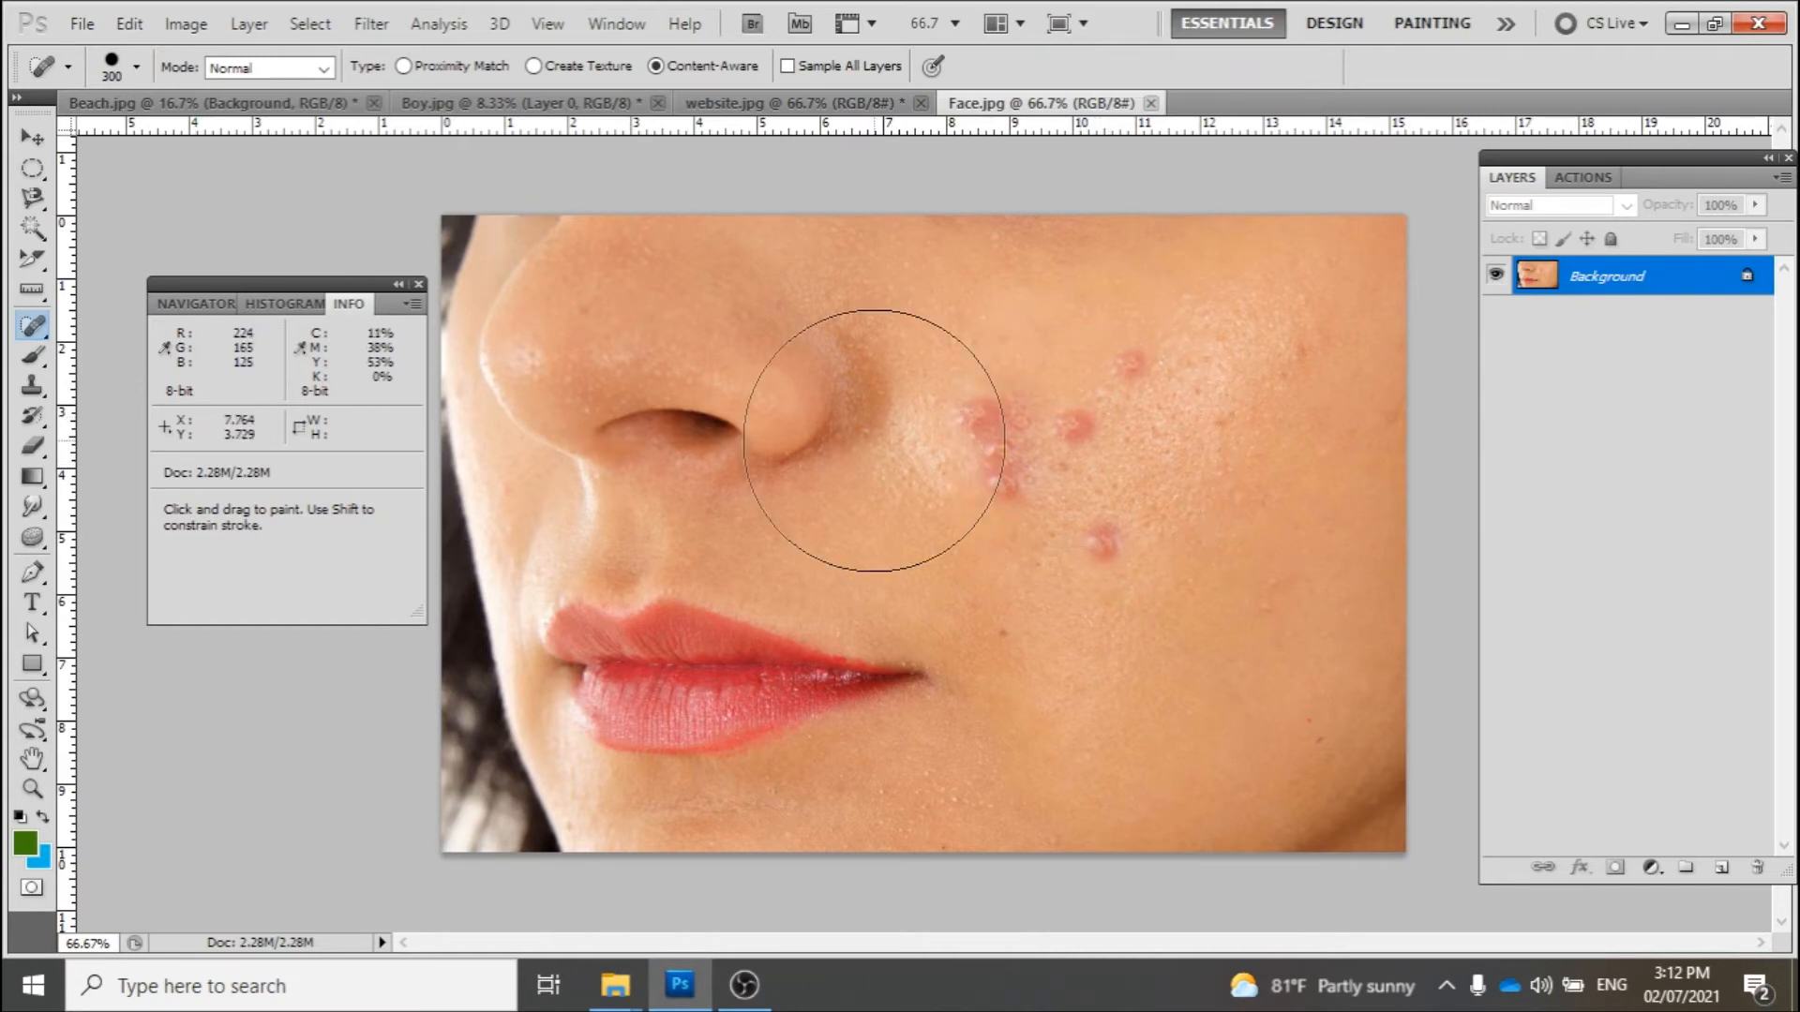
With the Spot Healing Brush, try out smaller and larger brush sizes over the cheek, ending at 250 px
{"action": "right_click", "coordinate": [37, 333]}
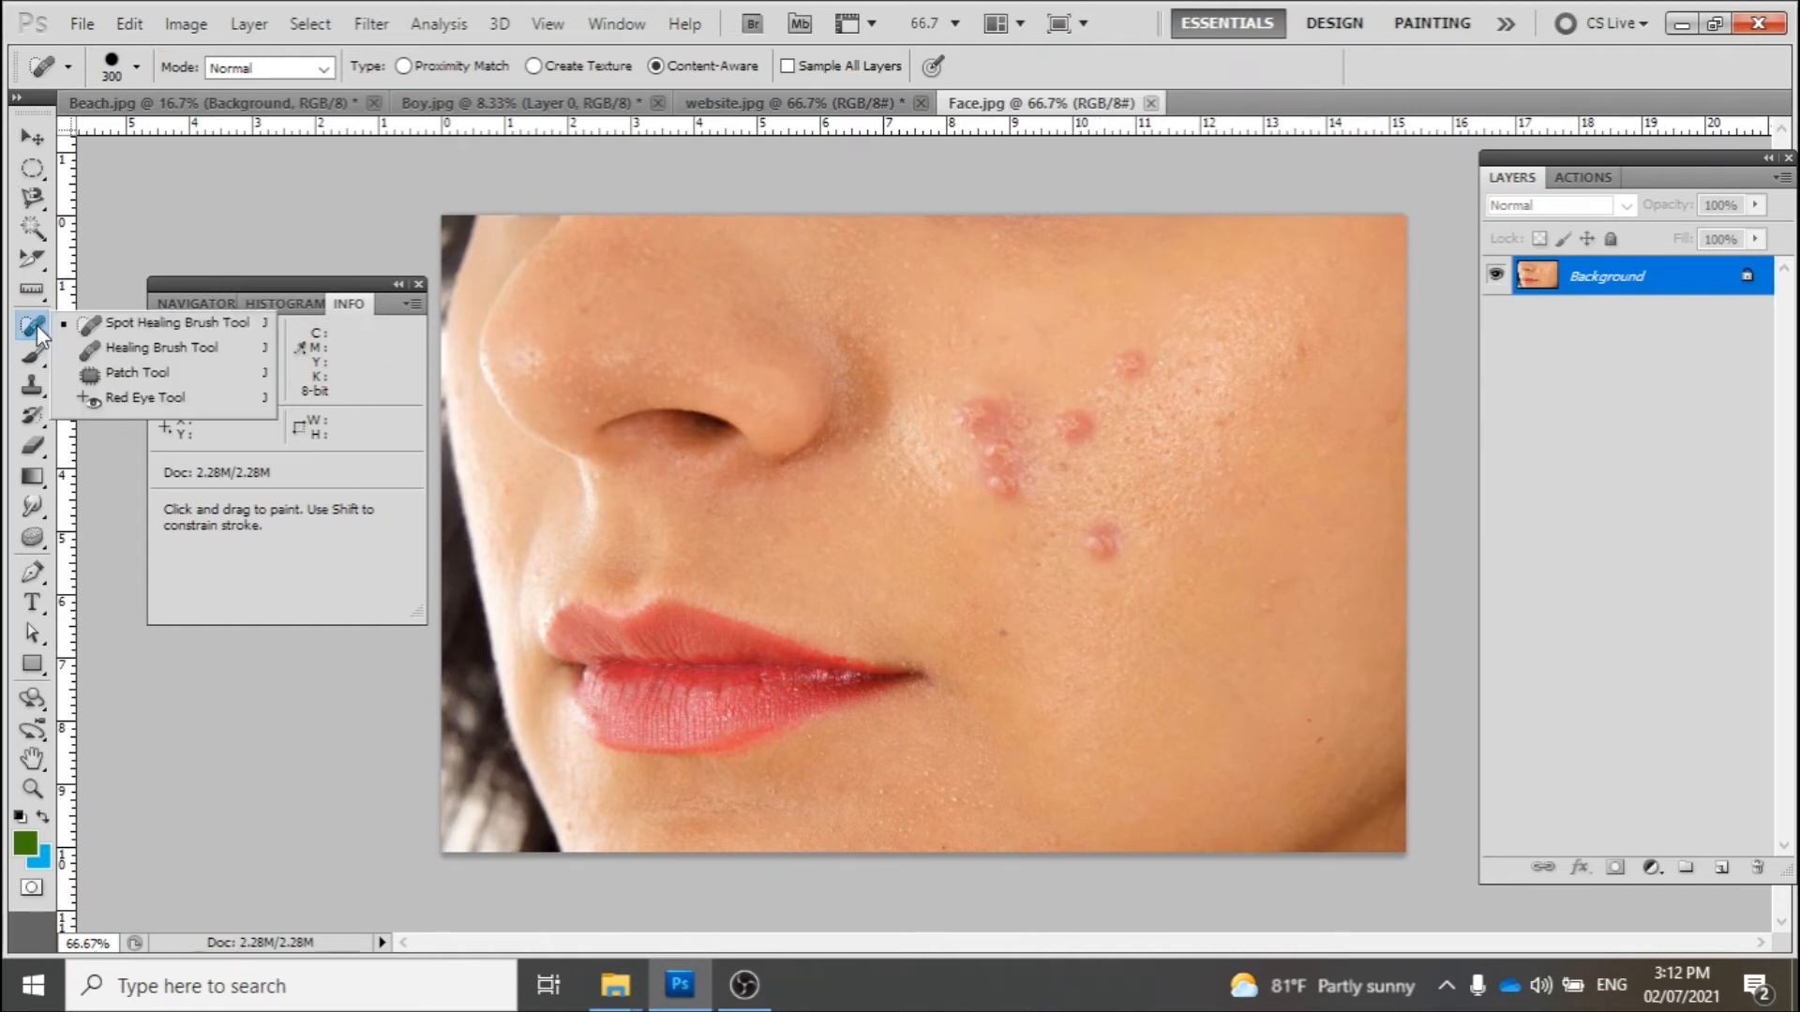
{"action": "left_click", "coordinate": [103, 327]}
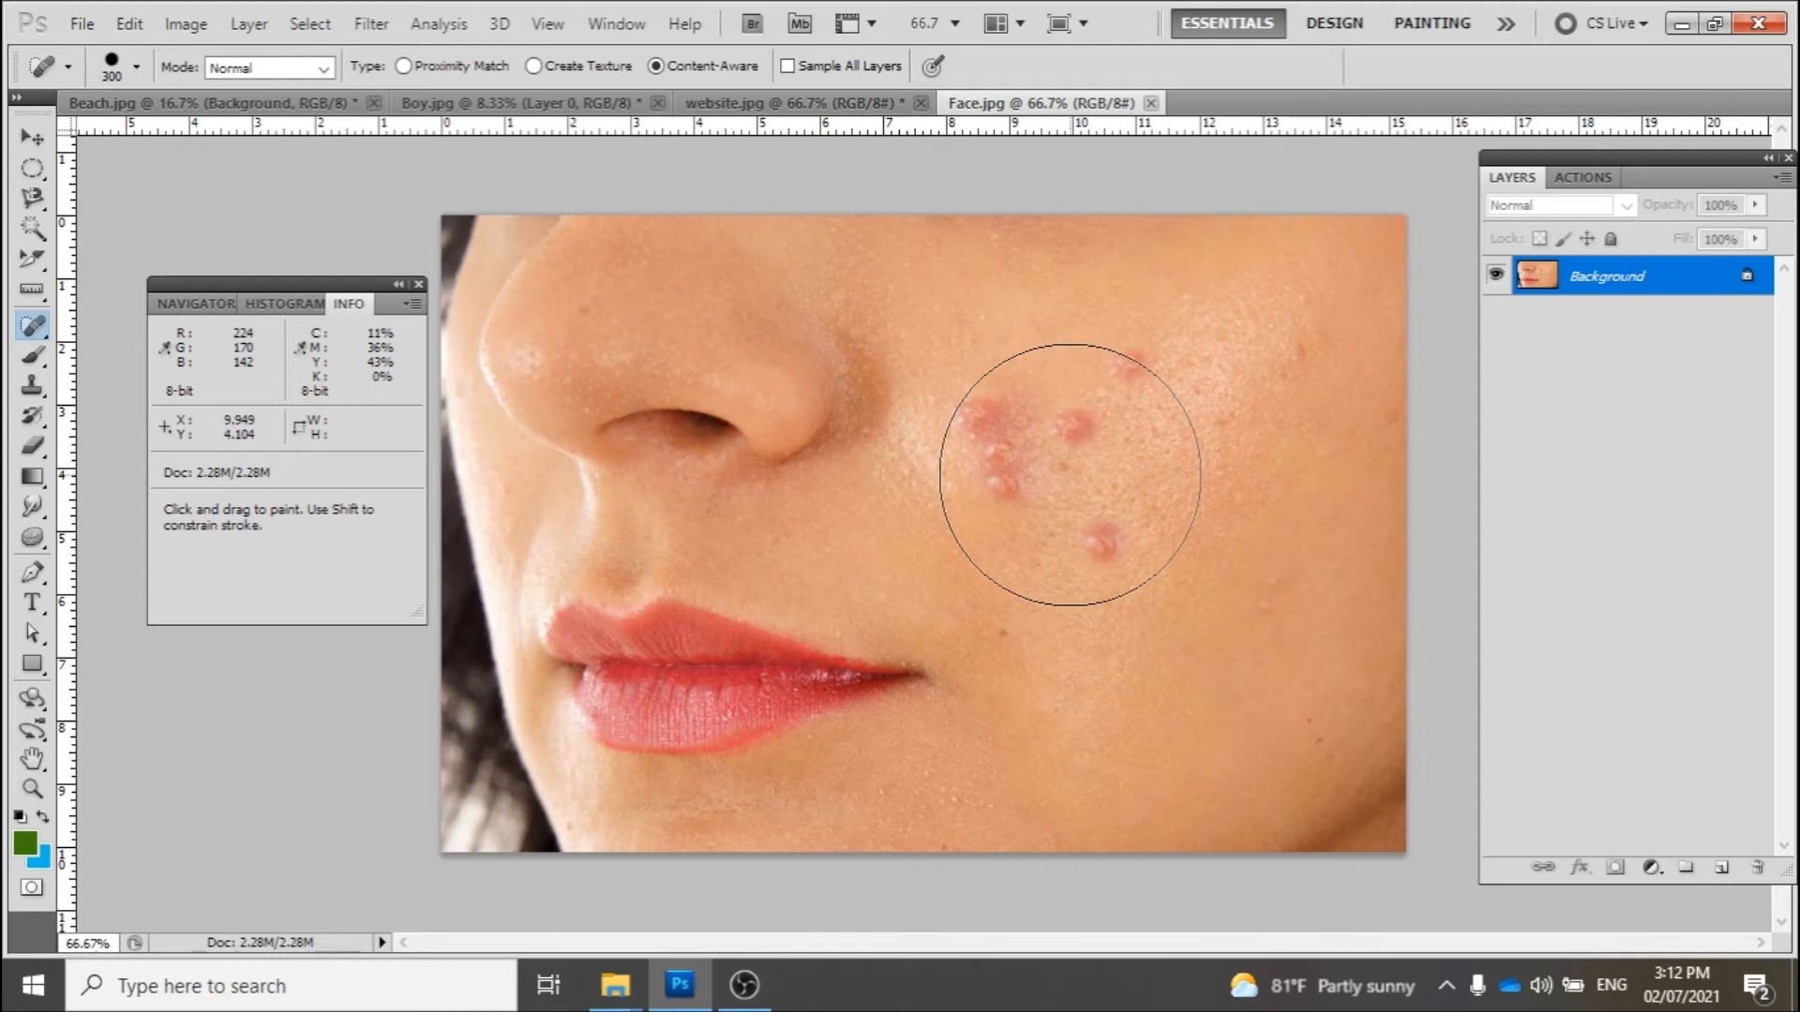
{"action": "key", "text": "bracketleft"}
{"action": "key", "text": "bracketleft"}
{"action": "key", "text": "bracketleft"}
{"action": "key", "text": "bracketleft"}
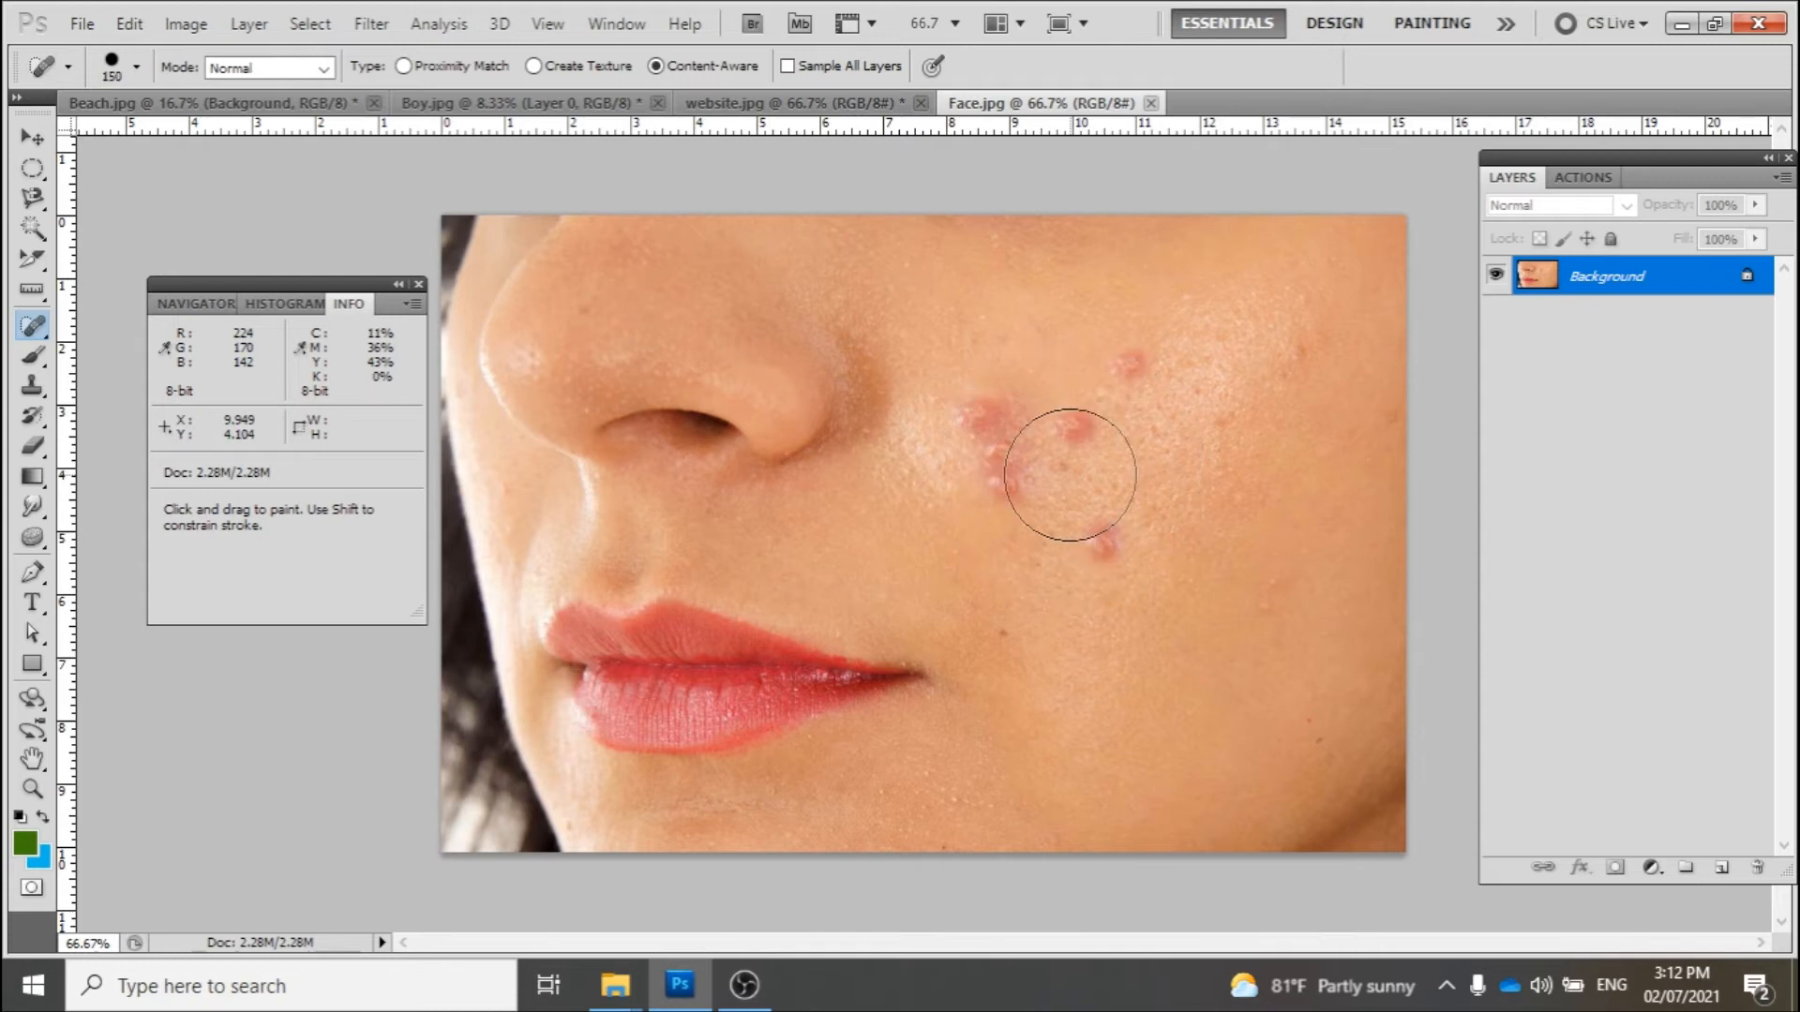
{"action": "key", "text": "bracketleft"}
{"action": "key", "text": "bracketleft"}
{"action": "key", "text": "bracketleft"}
{"action": "key", "text": "bracketright"}
{"action": "key", "text": "bracketright"}
{"action": "key", "text": "bracketright"}
{"action": "key", "text": "bracketright"}
{"action": "key", "text": "bracketright"}
{"action": "key", "text": "bracketright"}
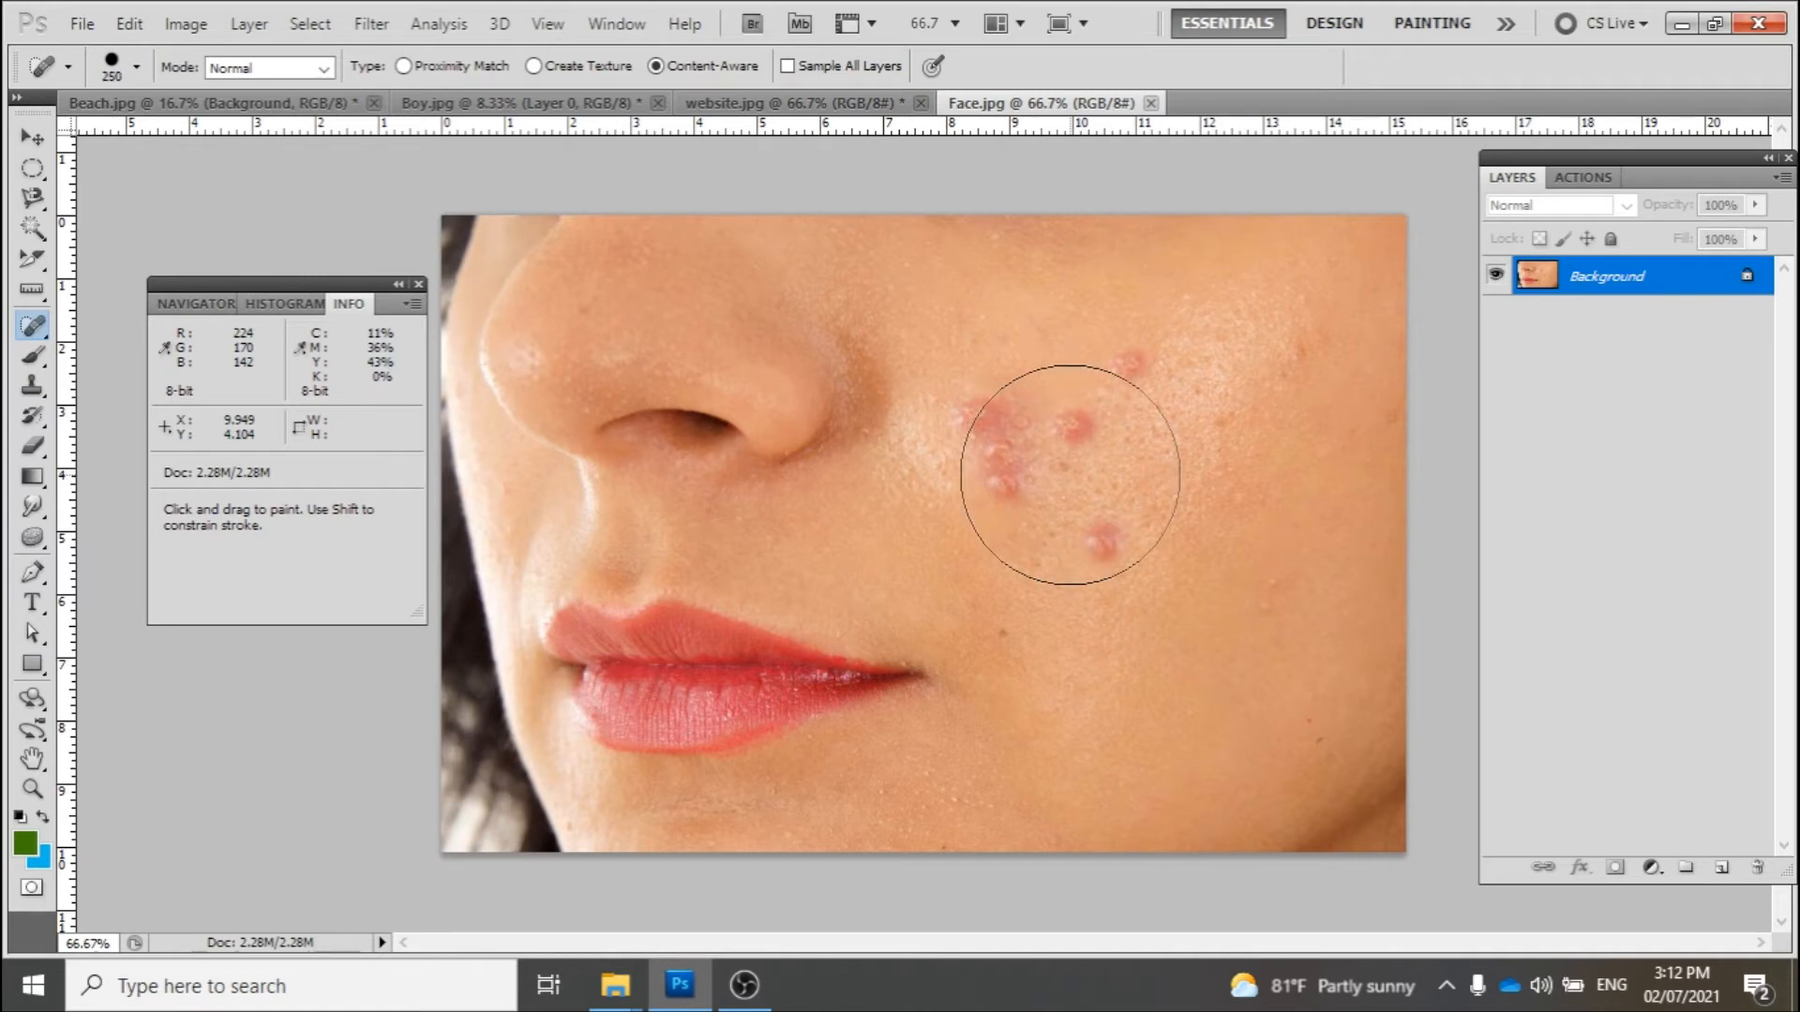
Set the Spot Healing Brush size to 40 px and paint over the two upper single blemishes on the cheek
{"action": "left_click", "coordinate": [136, 67]}
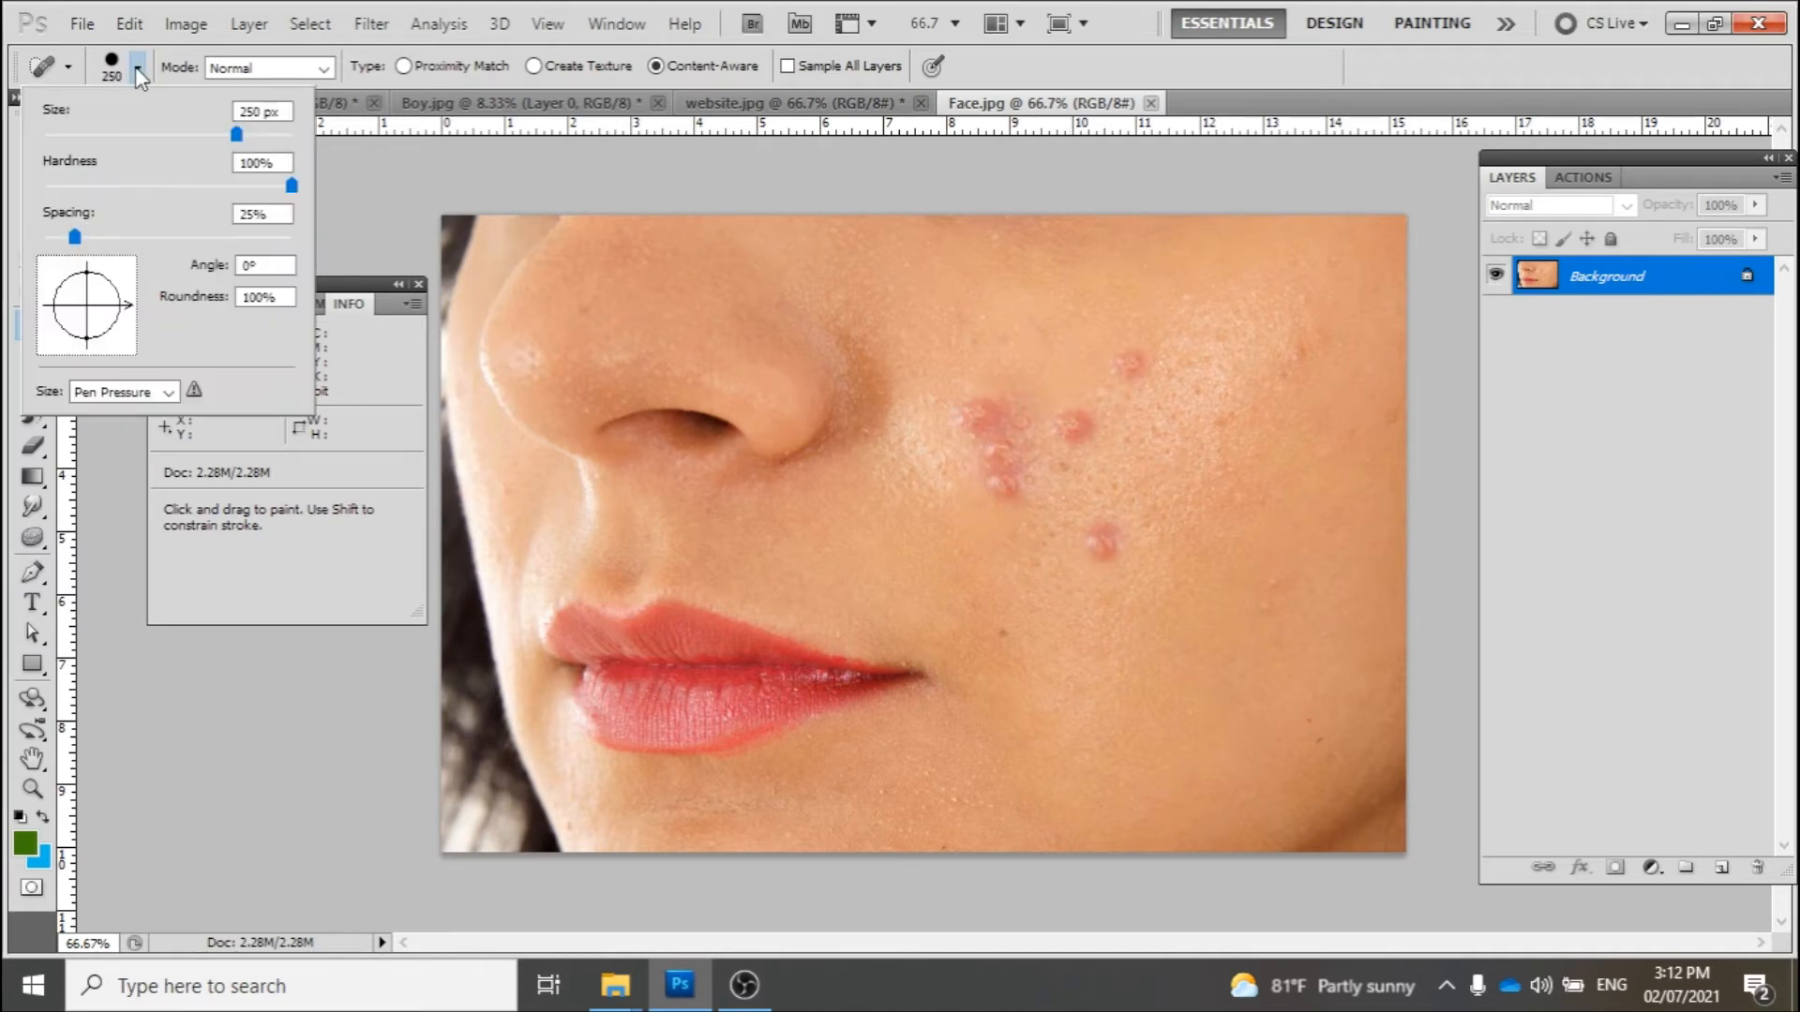
{"action": "mouse_move", "coordinate": [236, 134]}
{"action": "left_mouse_down"}
{"action": "mouse_move", "coordinate": [90, 141]}
{"action": "mouse_move", "coordinate": [208, 136]}
{"action": "mouse_move", "coordinate": [154, 135]}
{"action": "left_mouse_up"}
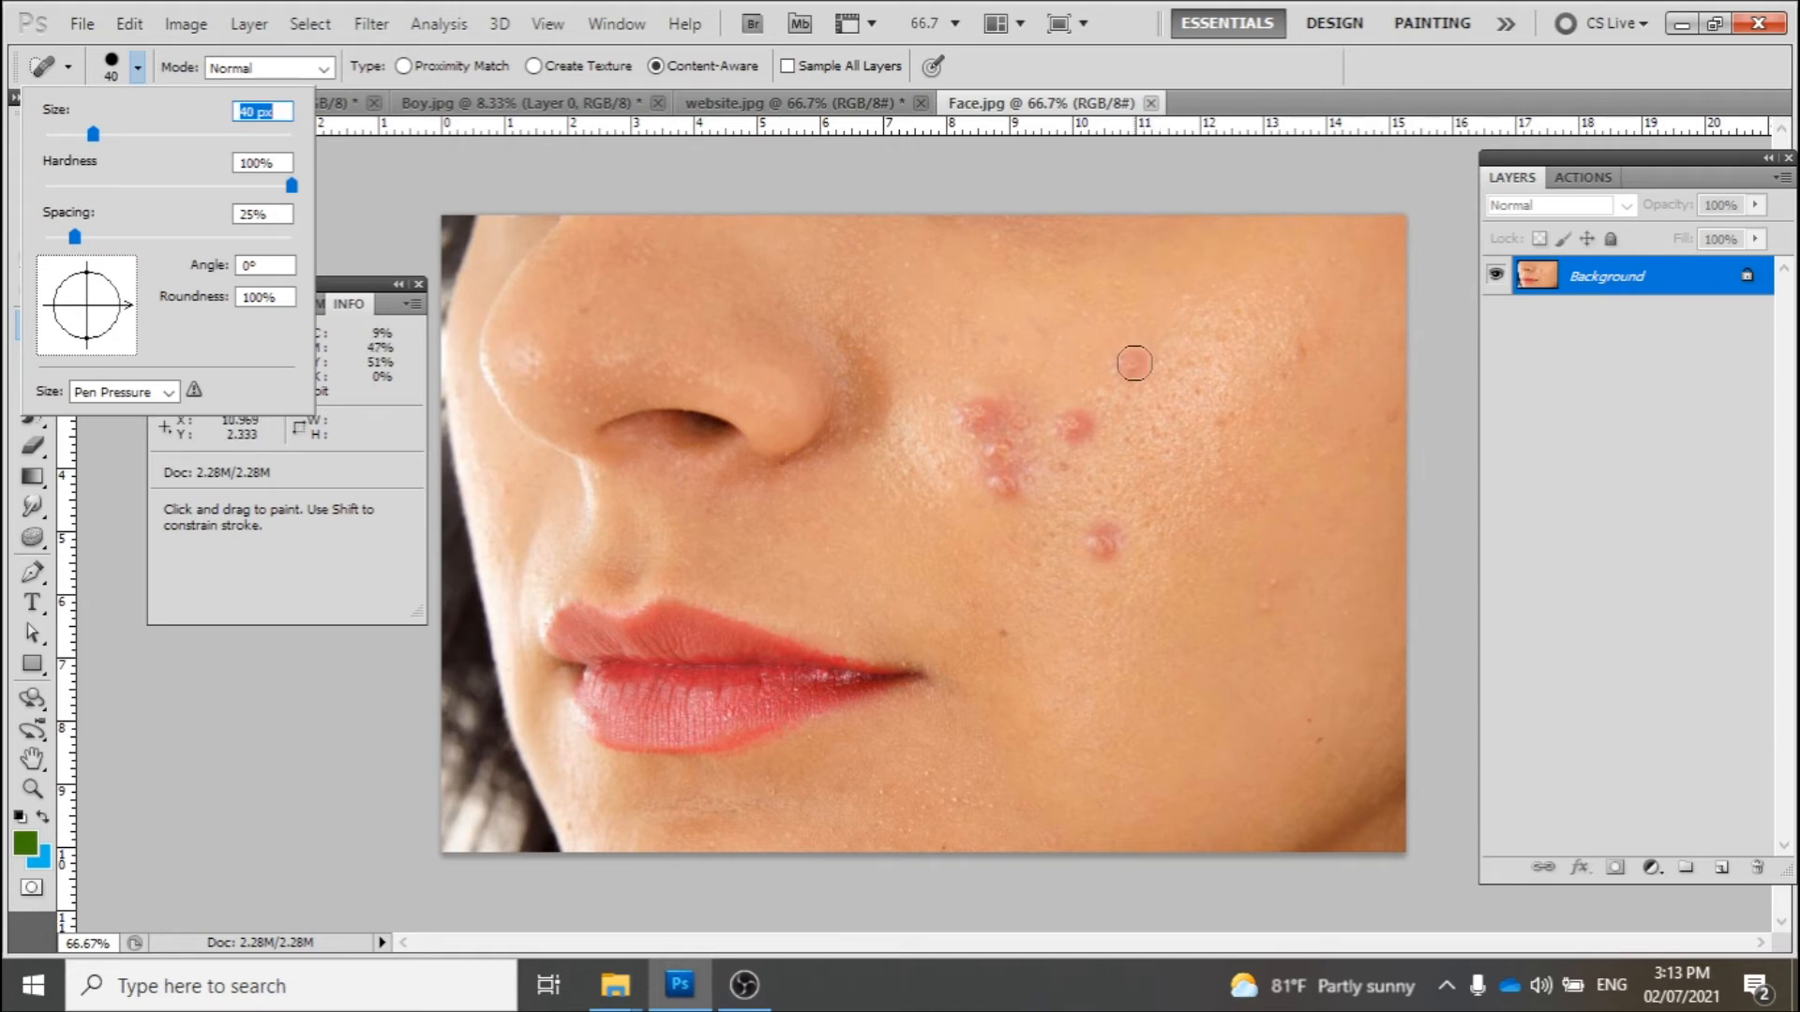
{"action": "left_click_drag", "start_coordinate": [1131, 364], "coordinate": [1129, 375]}
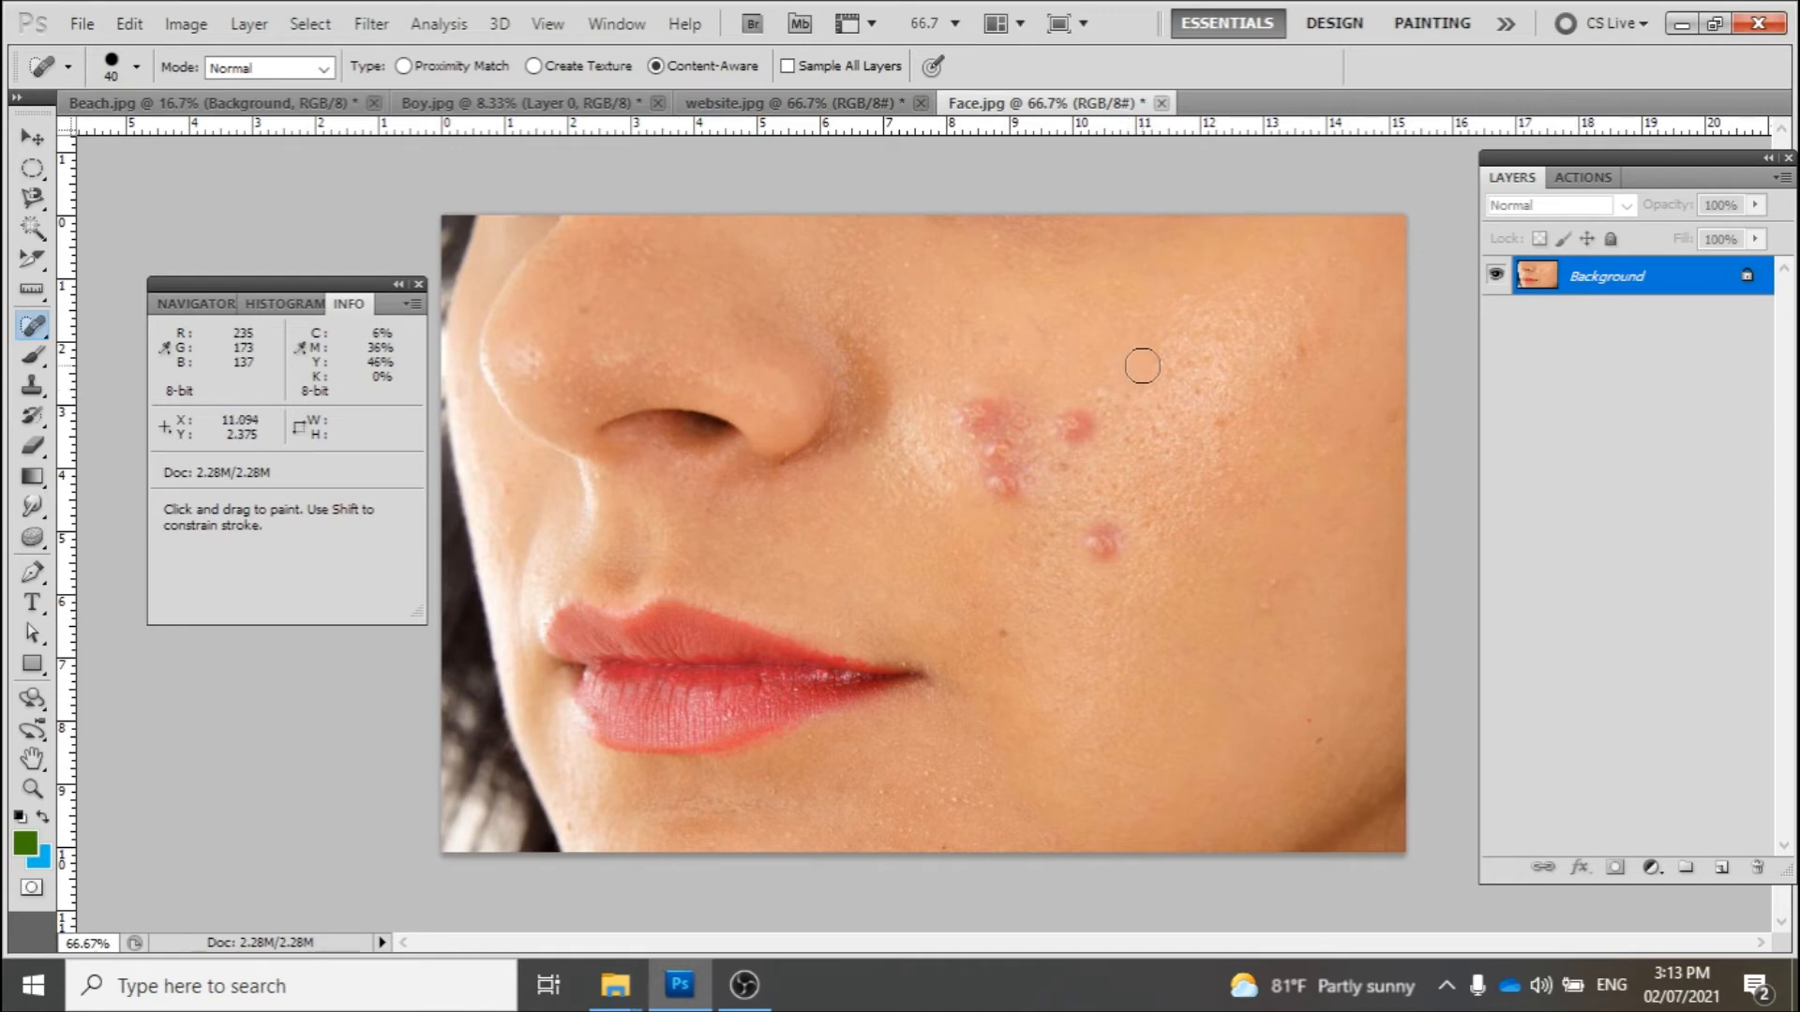
{"action": "left_click_drag", "start_coordinate": [1078, 425], "coordinate": [1078, 429]}
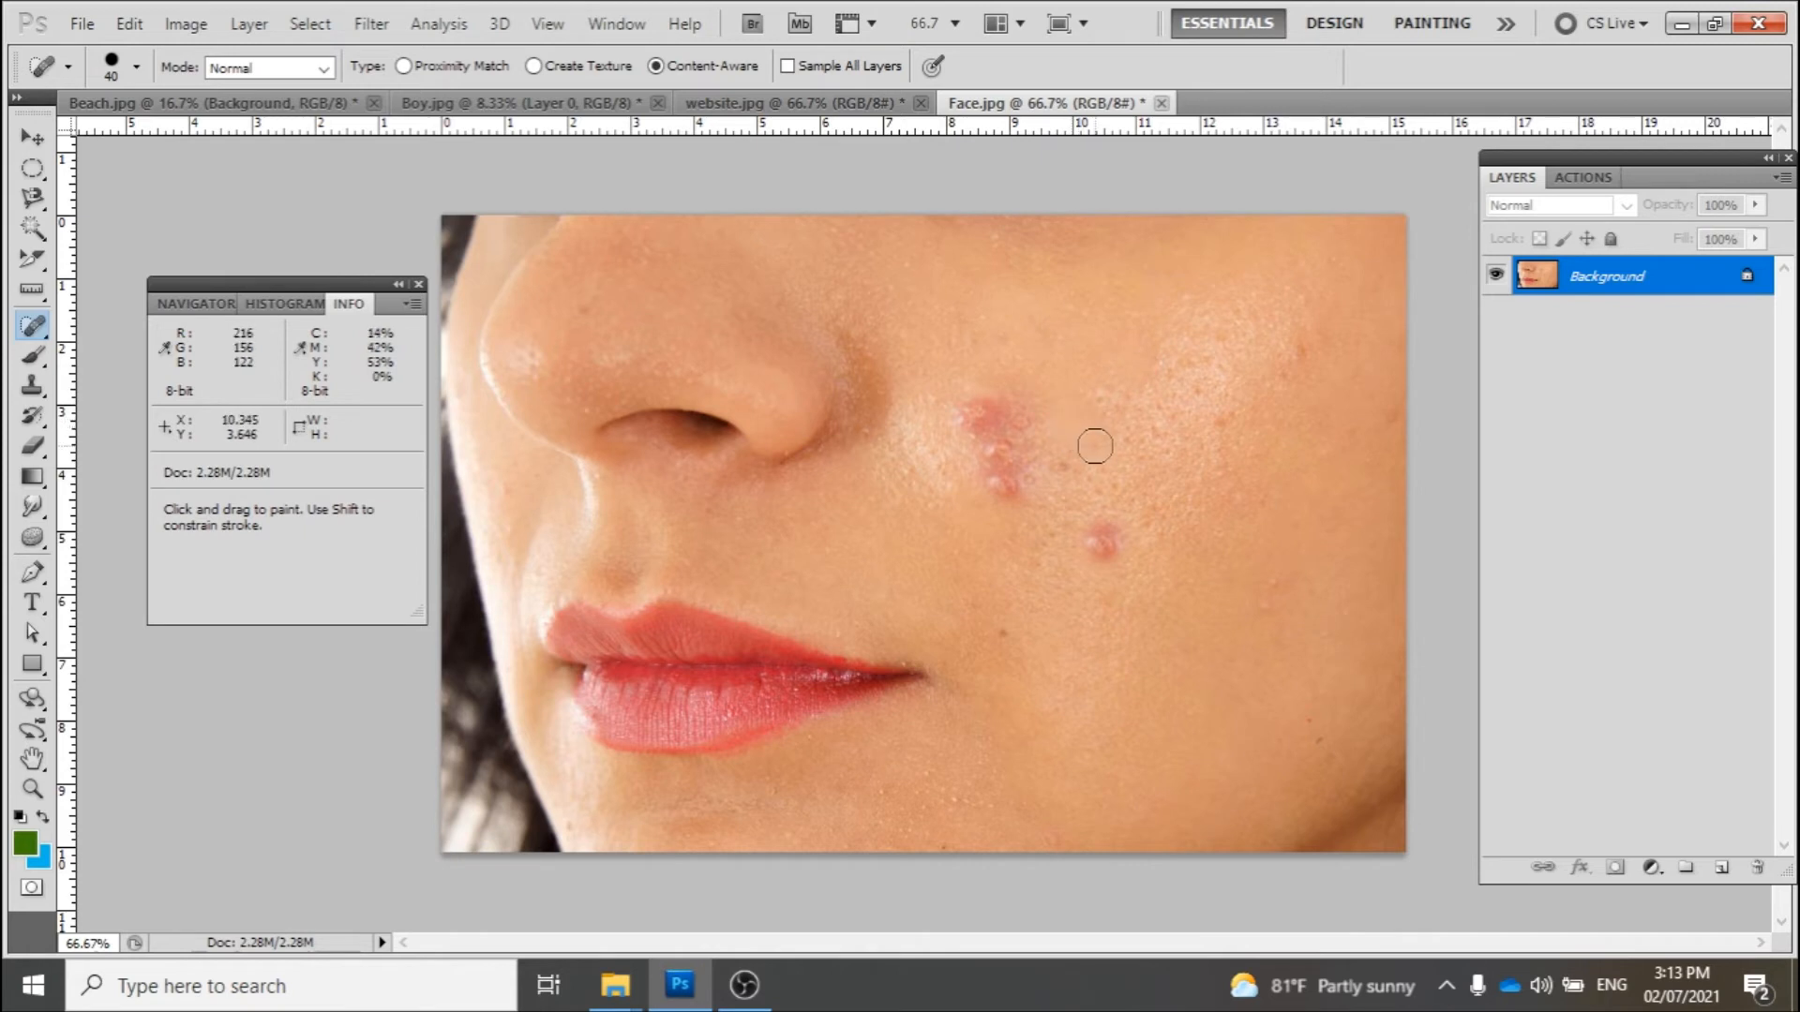
With the Healing Brush, sample clear skin on the lower cheek and paint over the lowest single blemish
{"action": "right_click", "coordinate": [42, 333]}
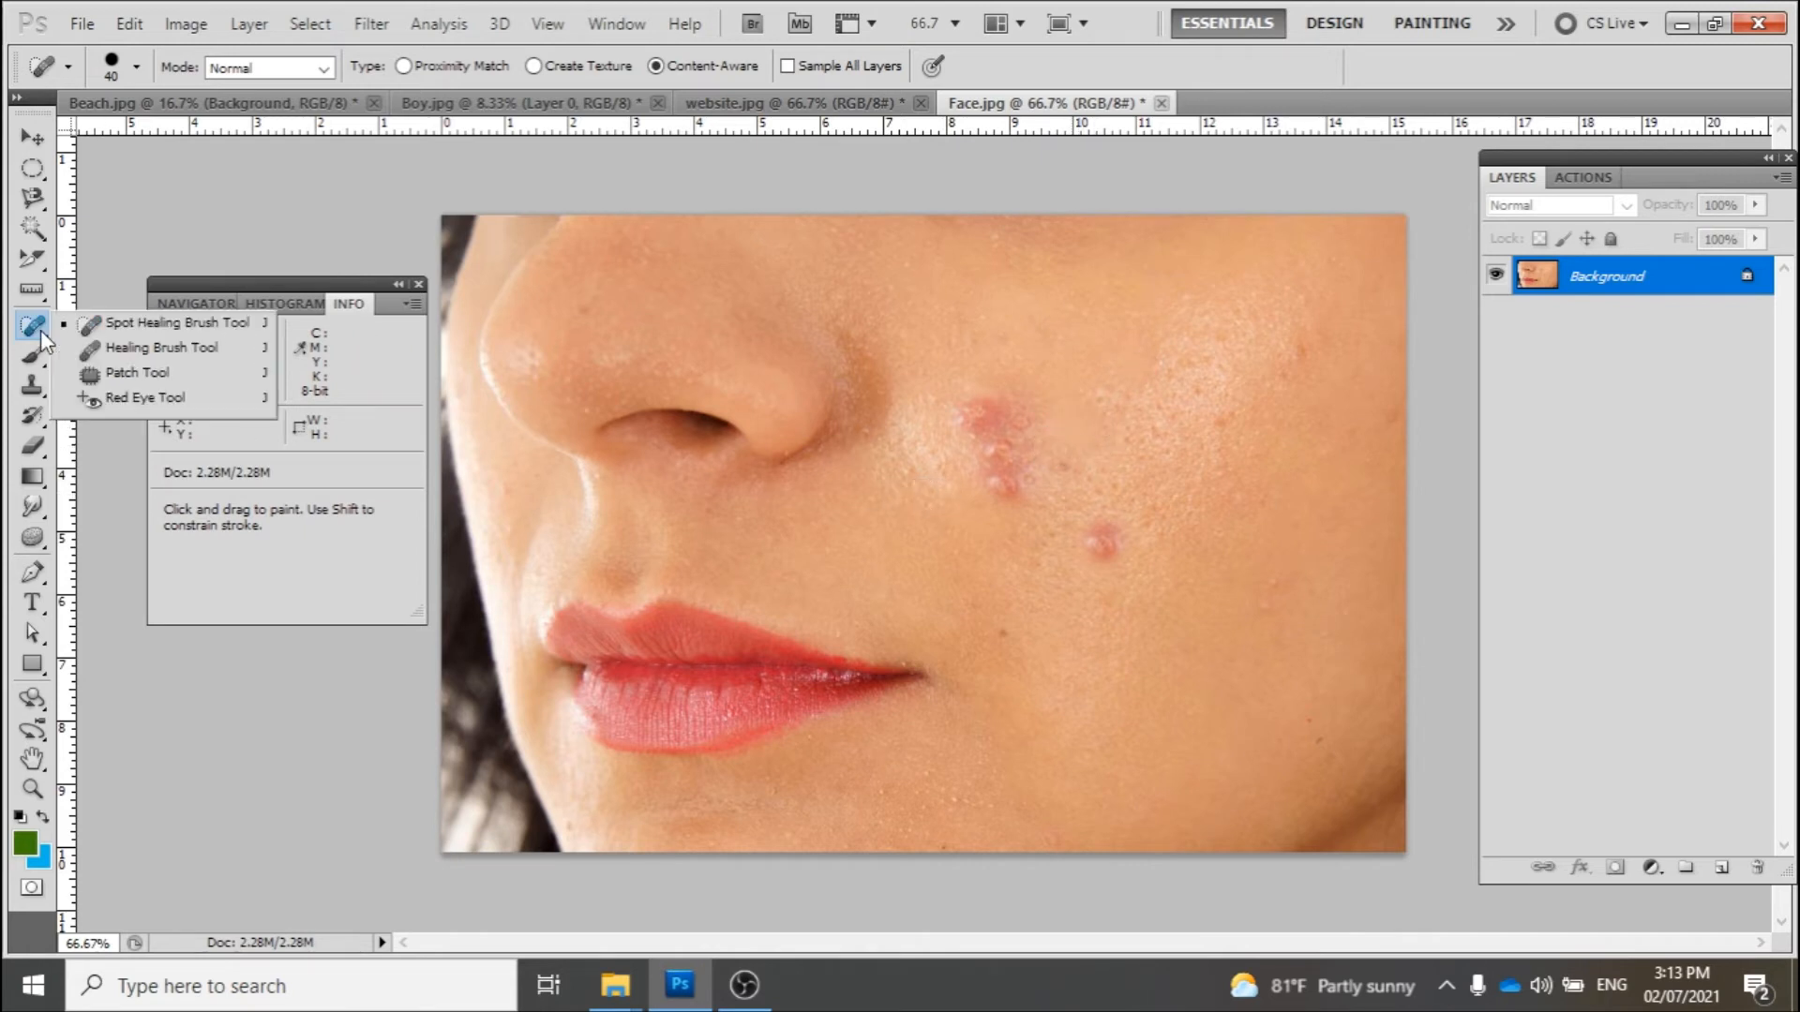
{"action": "left_click", "coordinate": [116, 348]}
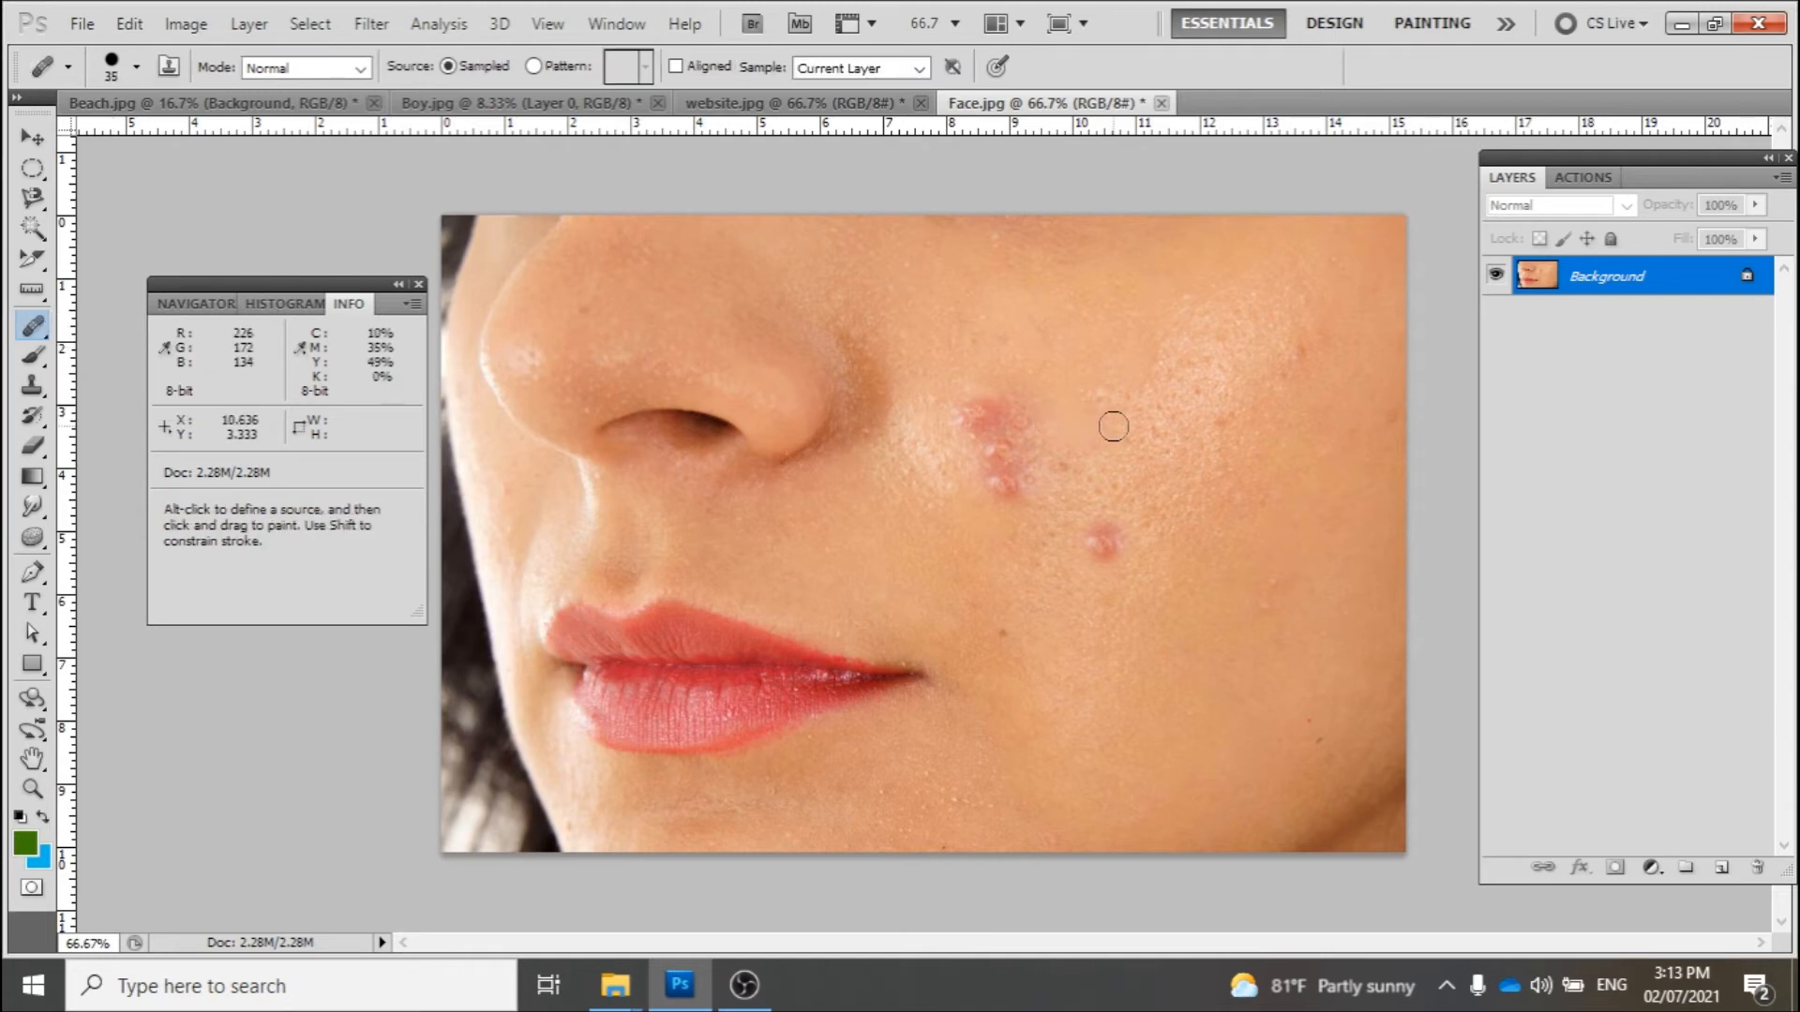
{"action": "key", "text": "alt"}
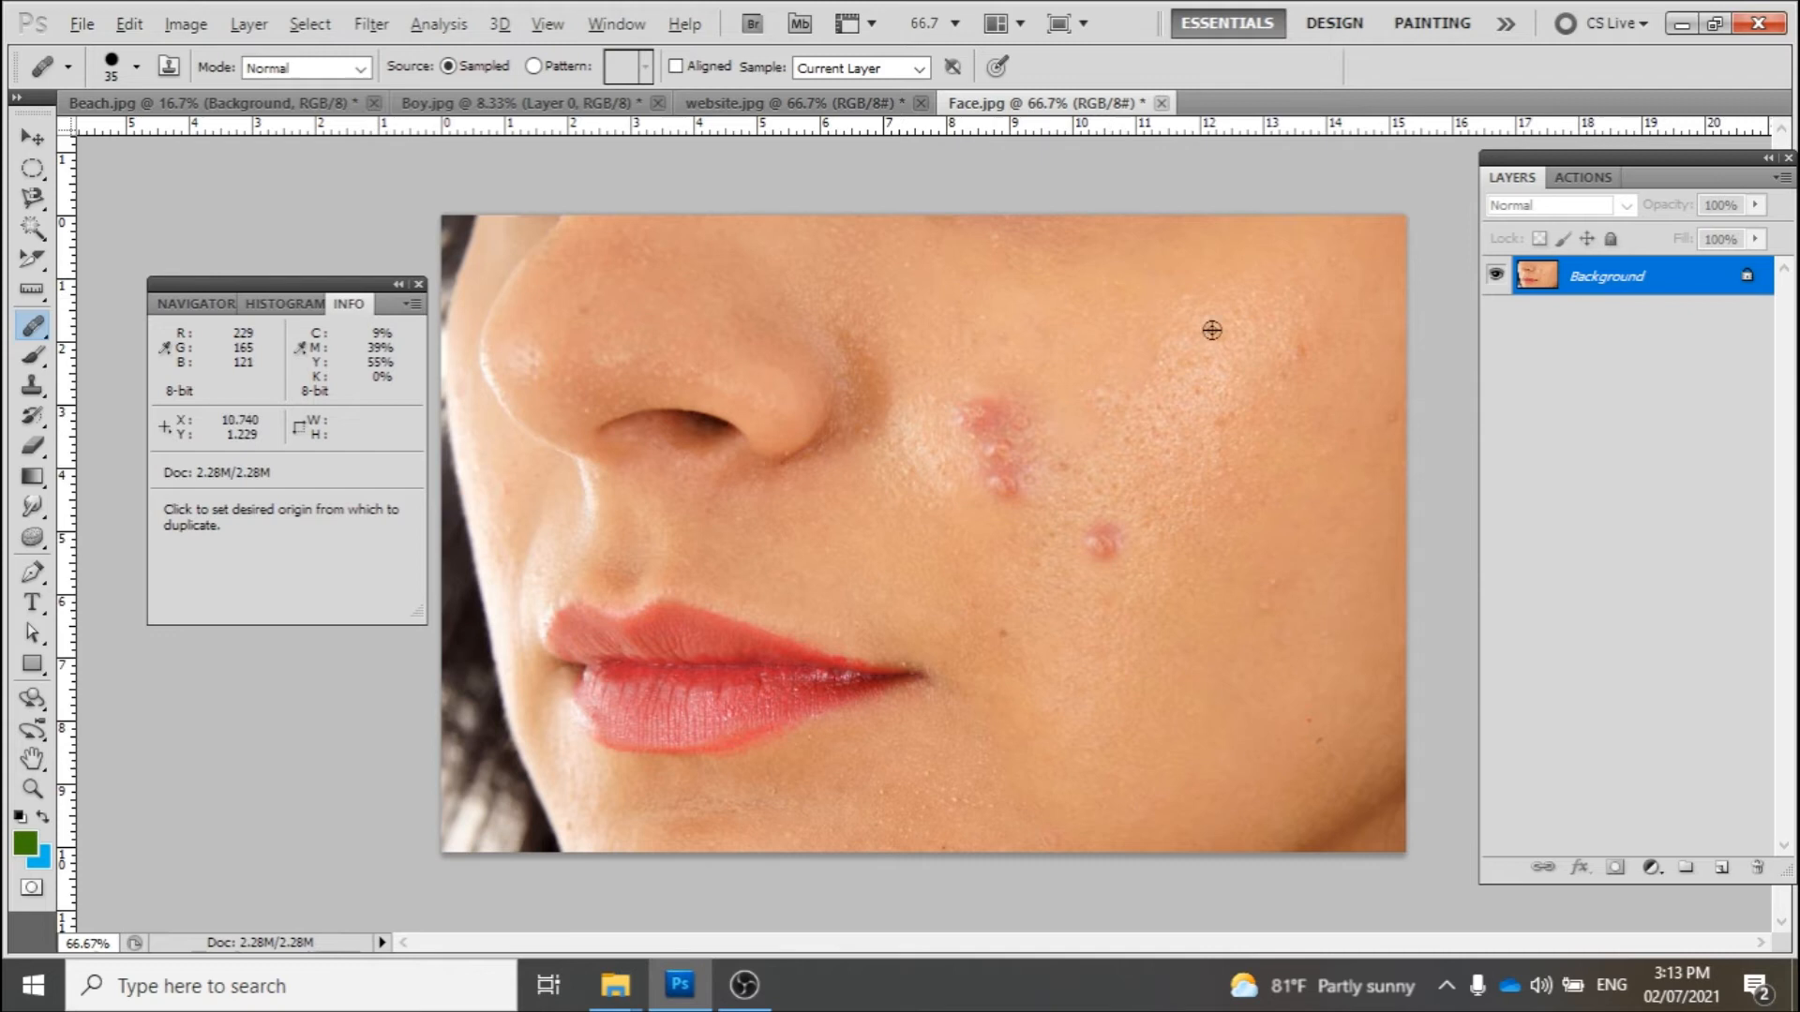
{"action": "left_click", "coordinate": [1187, 587], "text": "alt"}
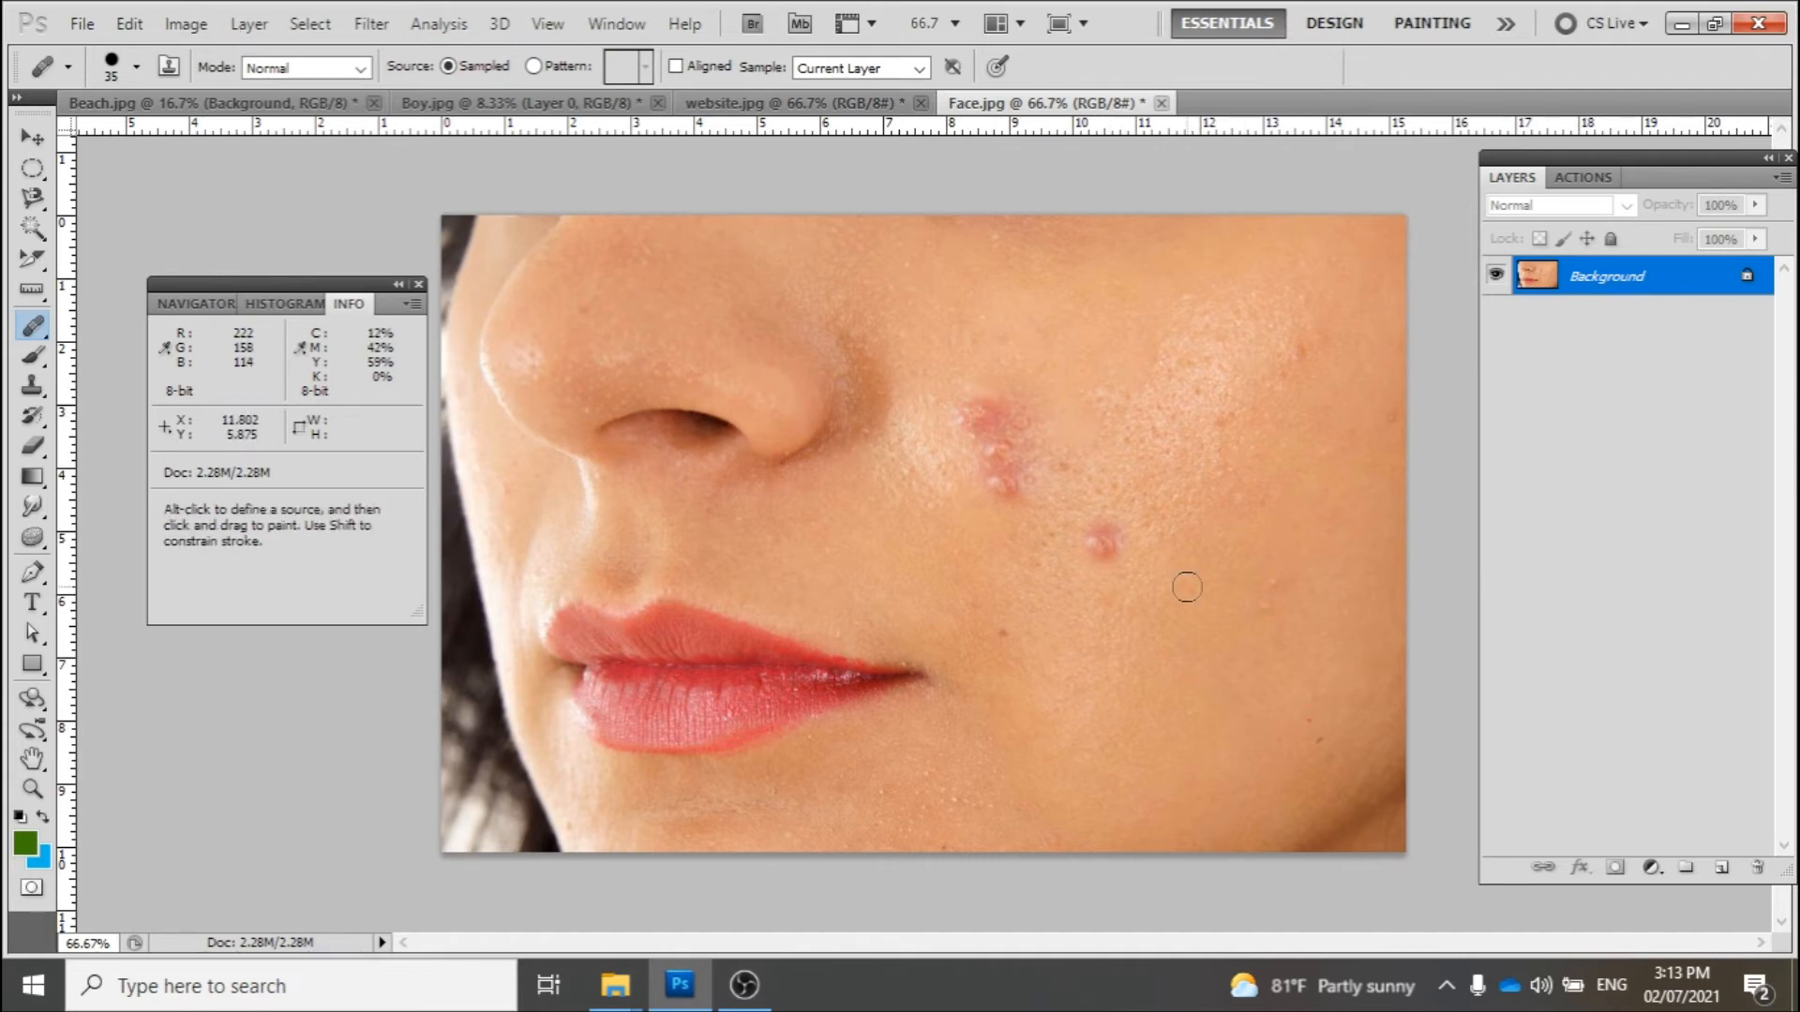
{"action": "left_click_drag", "start_coordinate": [1093, 541], "coordinate": [1098, 548]}
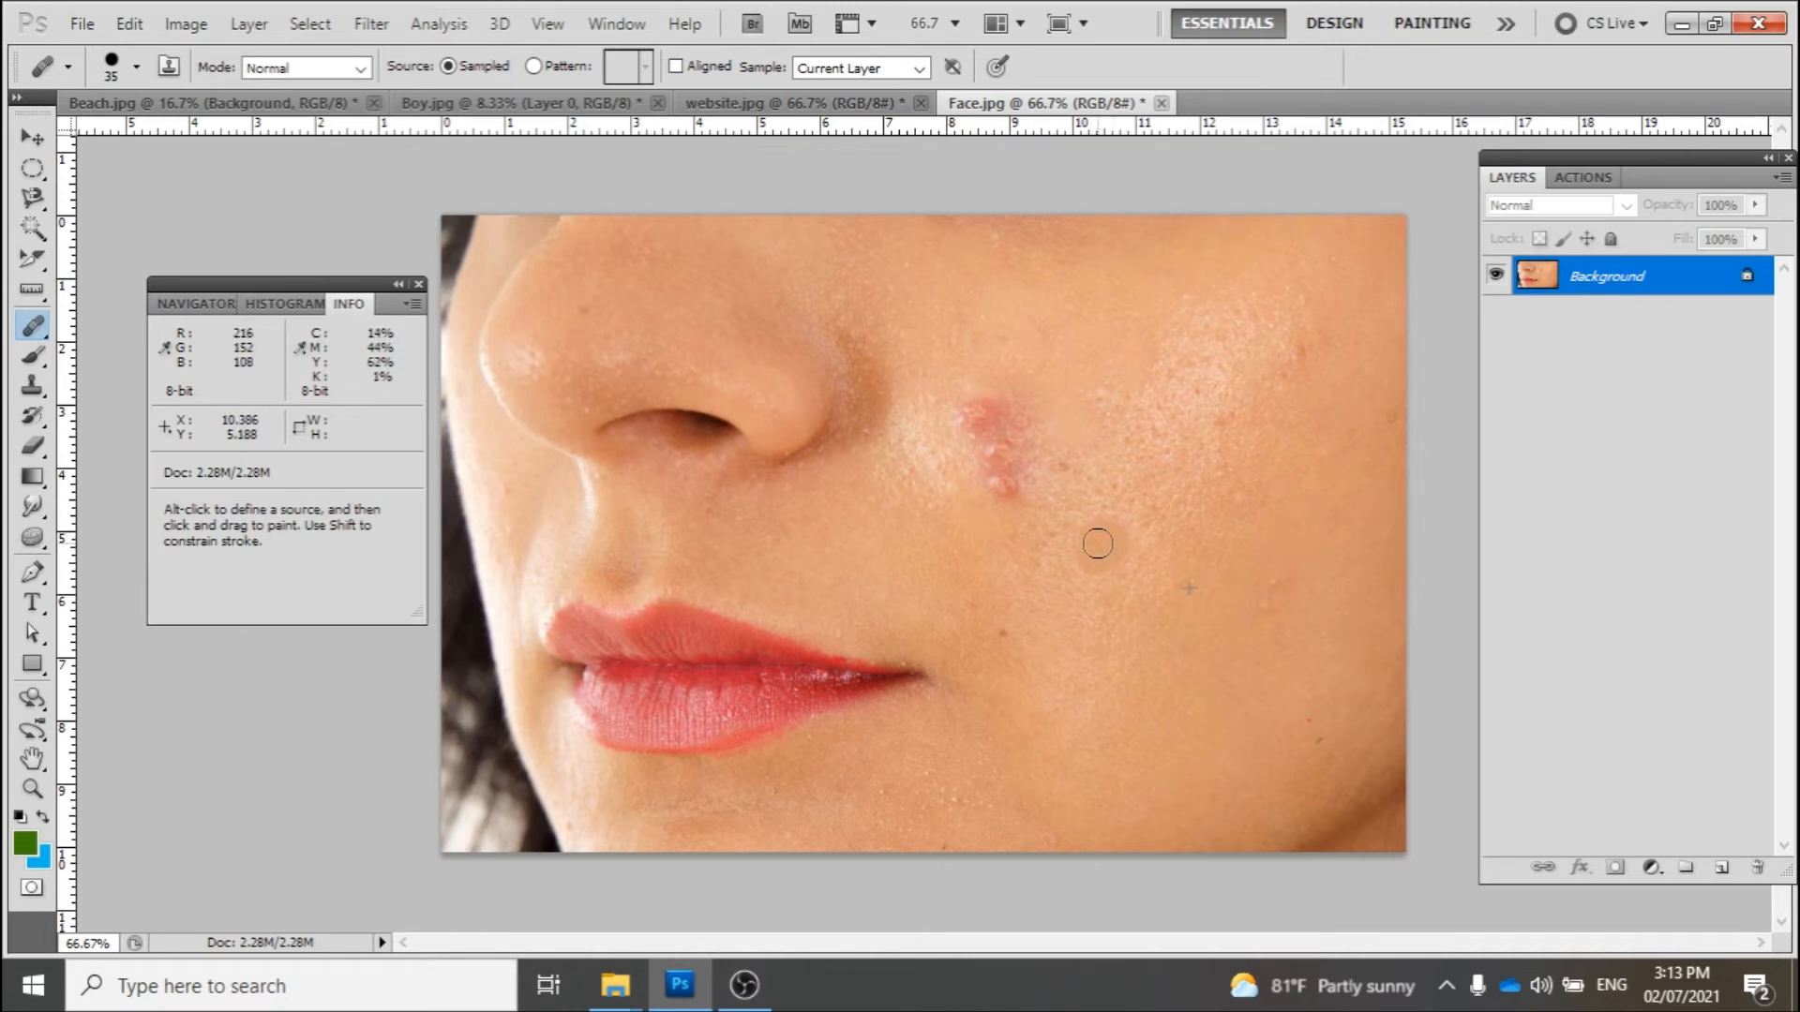
{"action": "left_click_drag", "start_coordinate": [1090, 545], "coordinate": [1101, 563]}
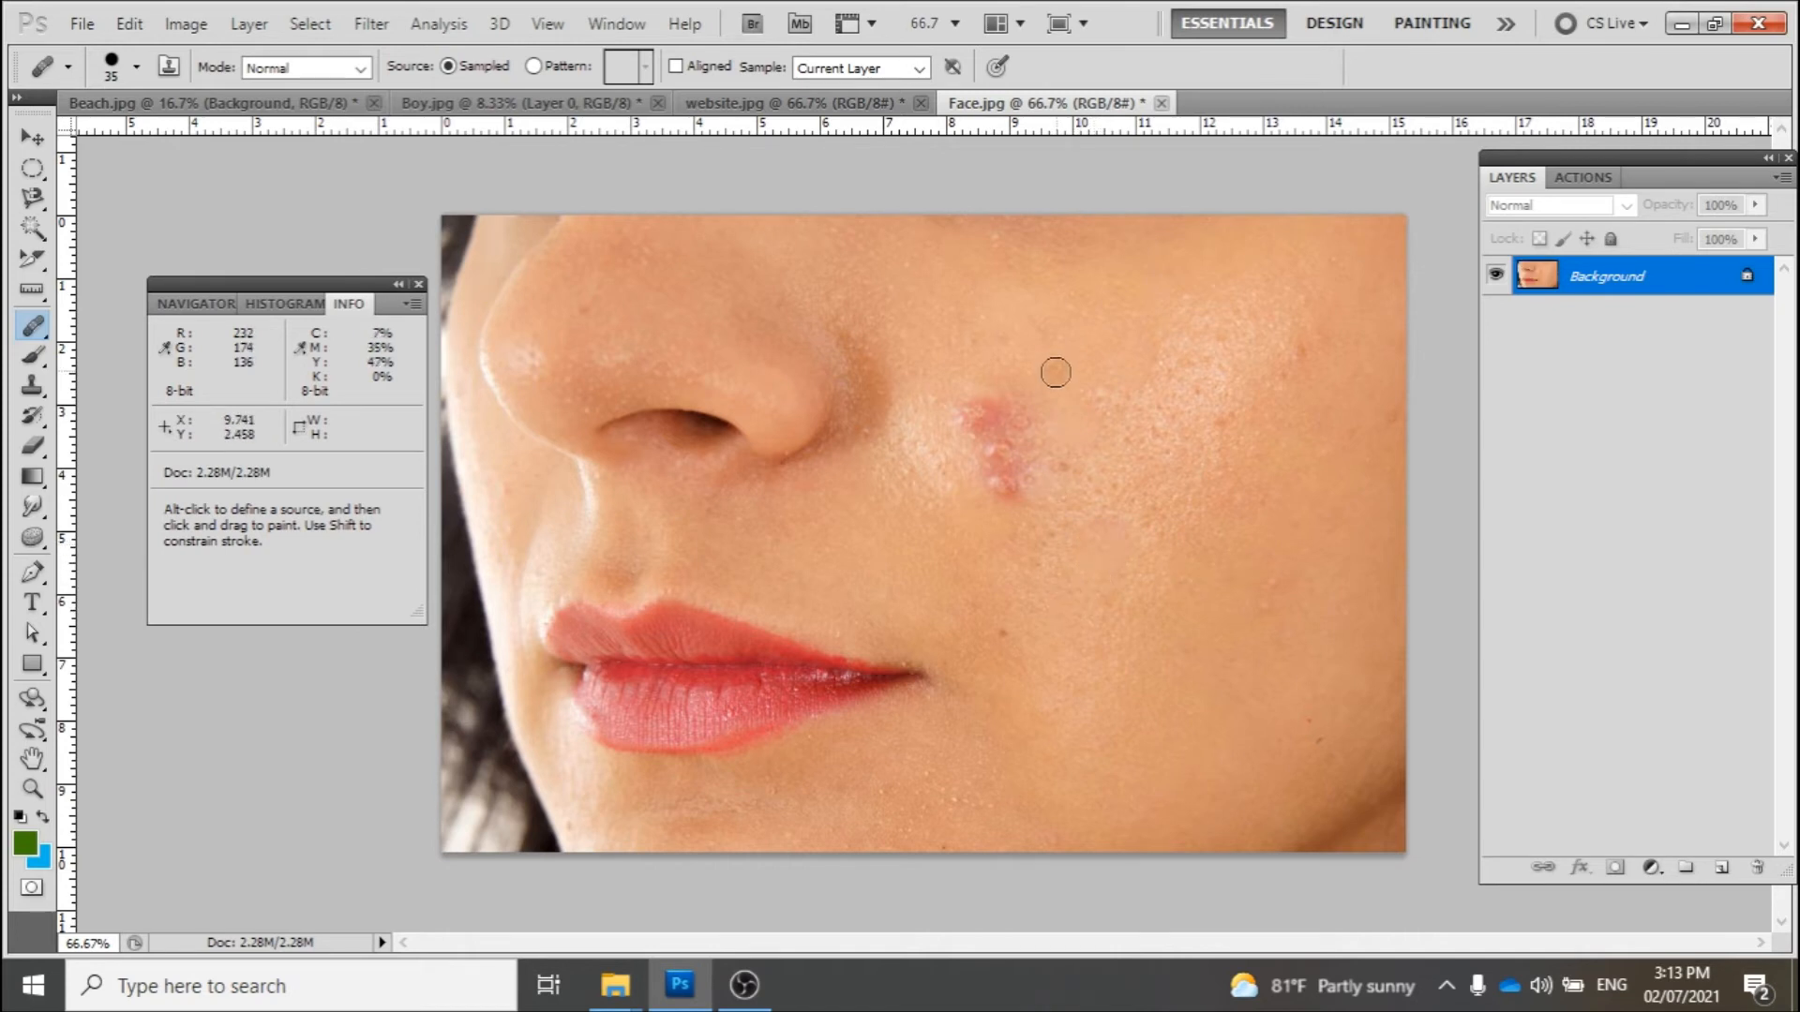
With the Patch Tool, outline the blemish cluster beside the nose, about 2.3 by 2.3 ruler units, and patch it from clear lower-cheek skin
{"action": "right_click", "coordinate": [40, 336]}
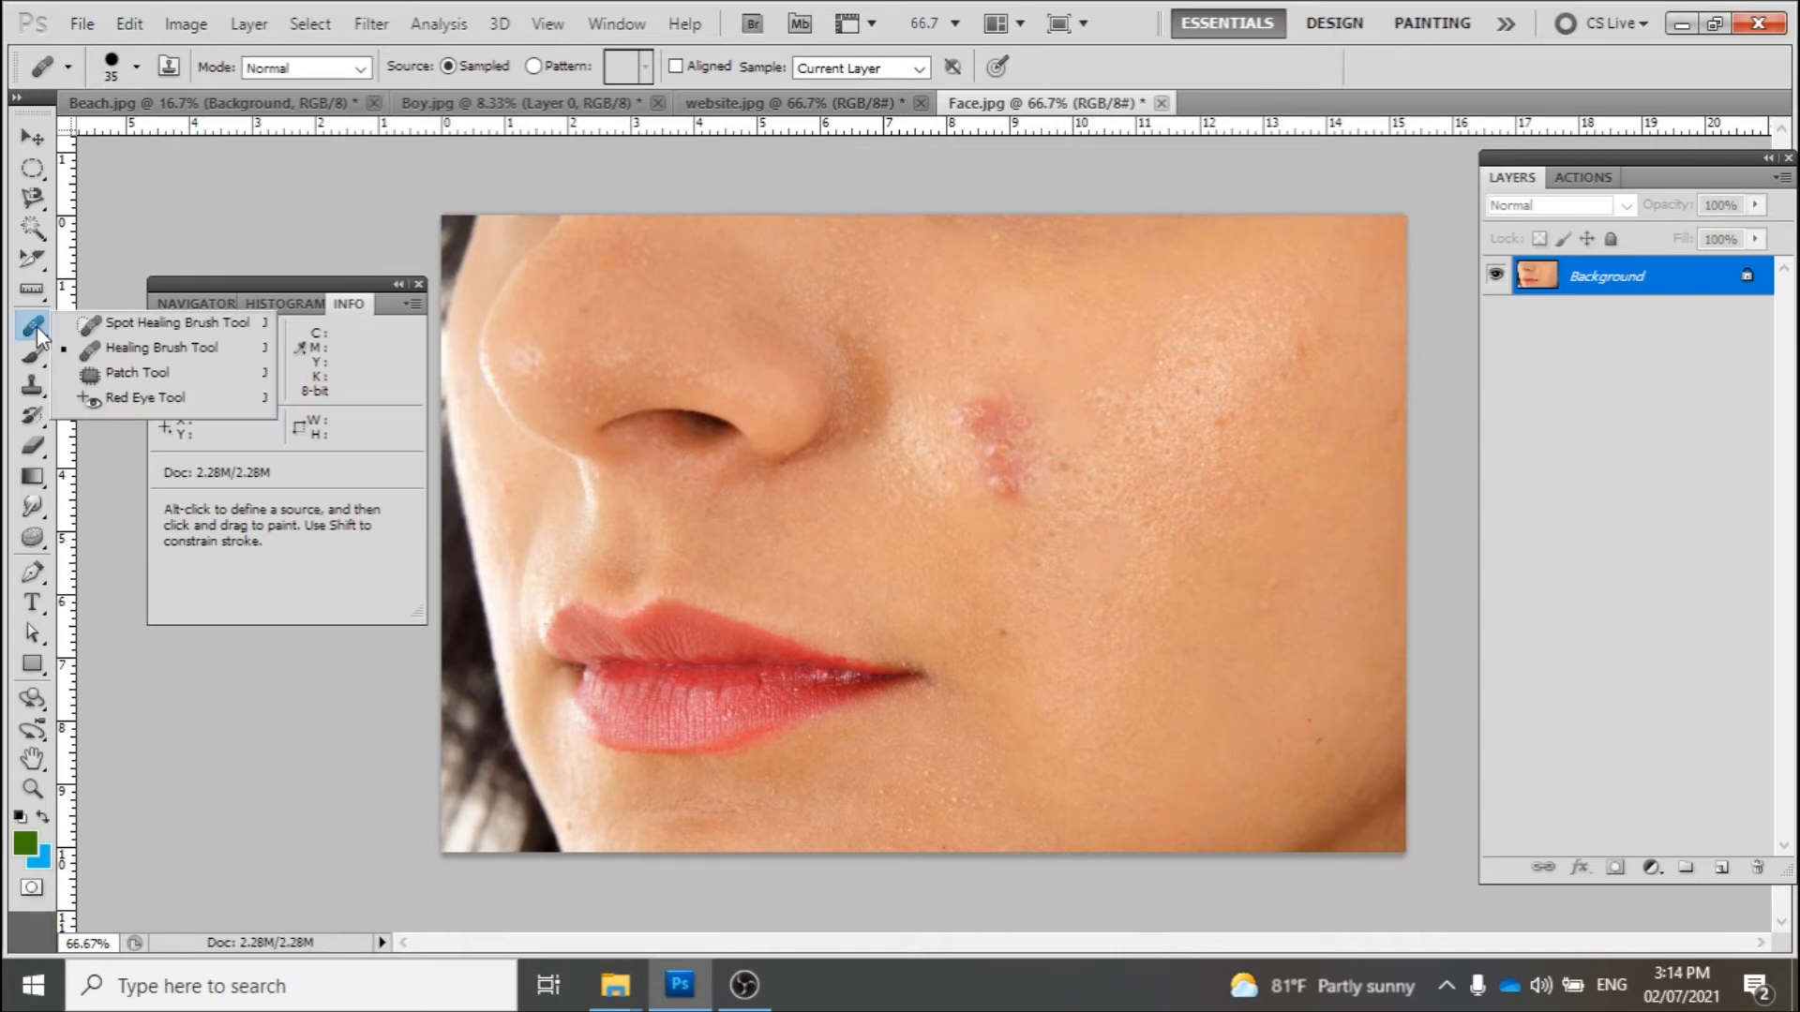
{"action": "left_click", "coordinate": [136, 372]}
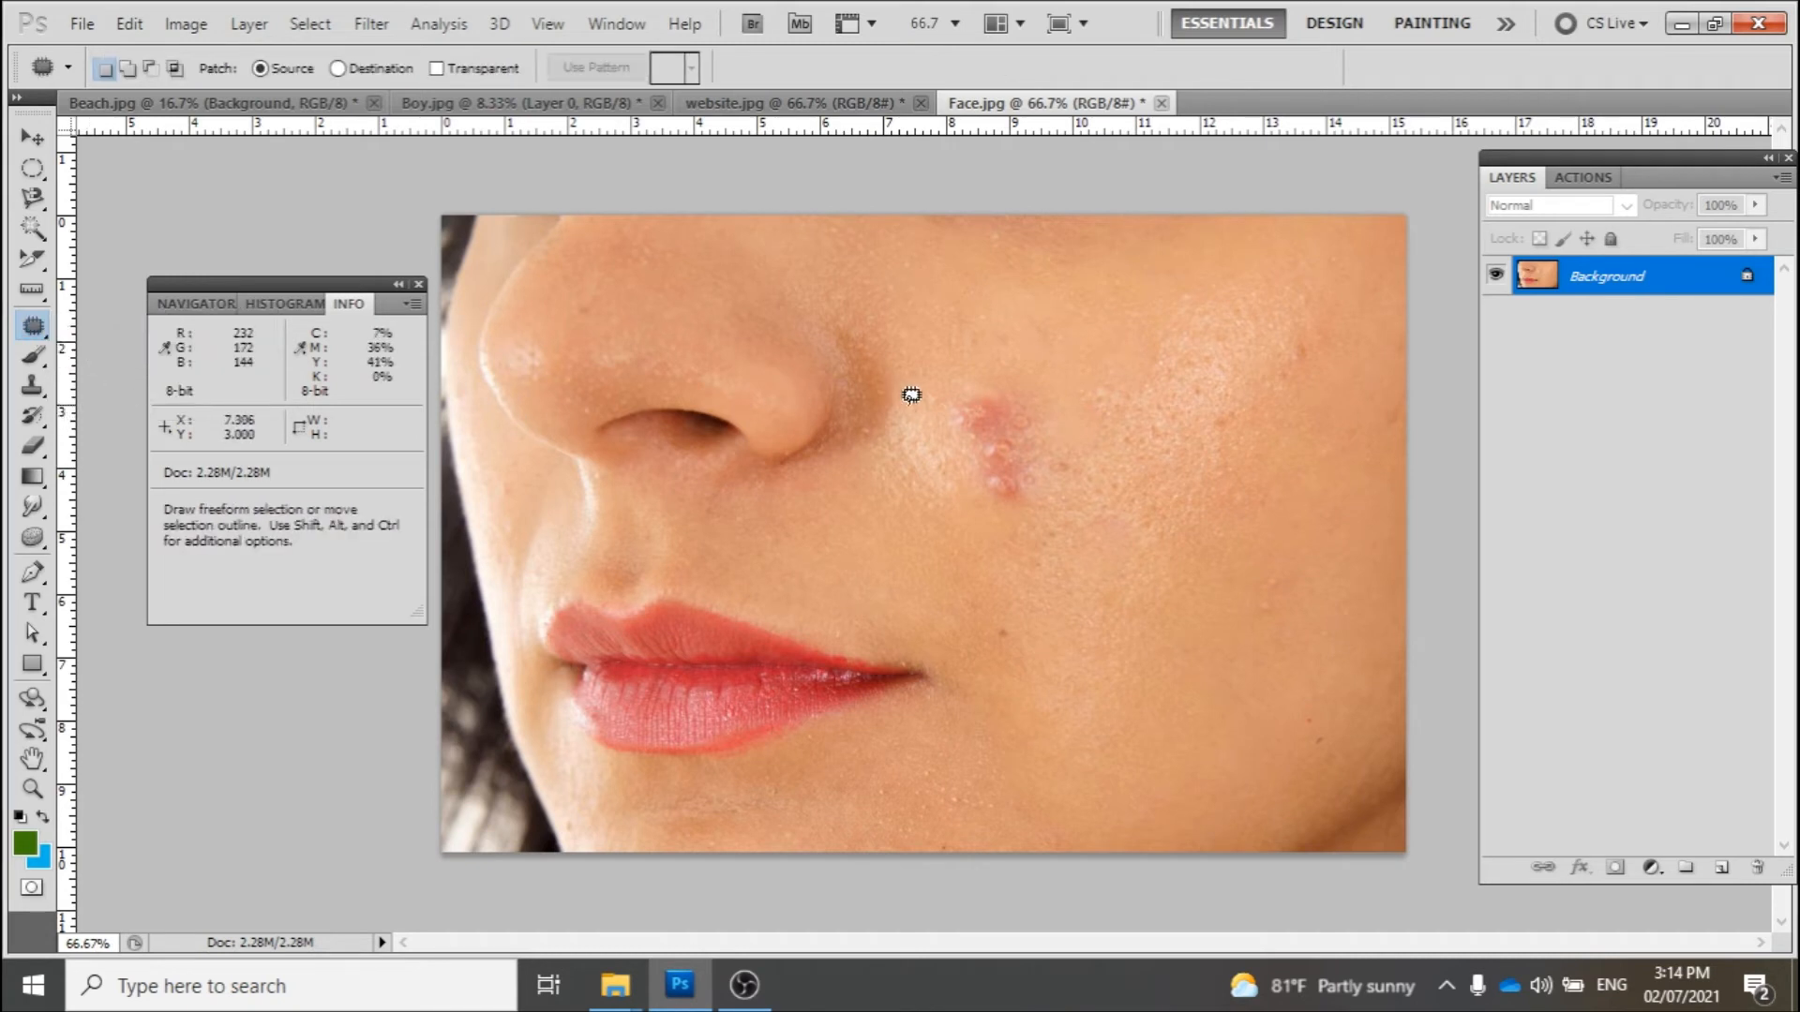
{"action": "mouse_move", "coordinate": [944, 385]}
{"action": "left_mouse_down"}
{"action": "mouse_move", "coordinate": [940, 466]}
{"action": "mouse_move", "coordinate": [960, 494]}
{"action": "mouse_move", "coordinate": [999, 508]}
{"action": "mouse_move", "coordinate": [1066, 493]}
{"action": "mouse_move", "coordinate": [1089, 447]}
{"action": "mouse_move", "coordinate": [1066, 381]}
{"action": "mouse_move", "coordinate": [1025, 362]}
{"action": "mouse_move", "coordinate": [952, 373]}
{"action": "left_mouse_up"}
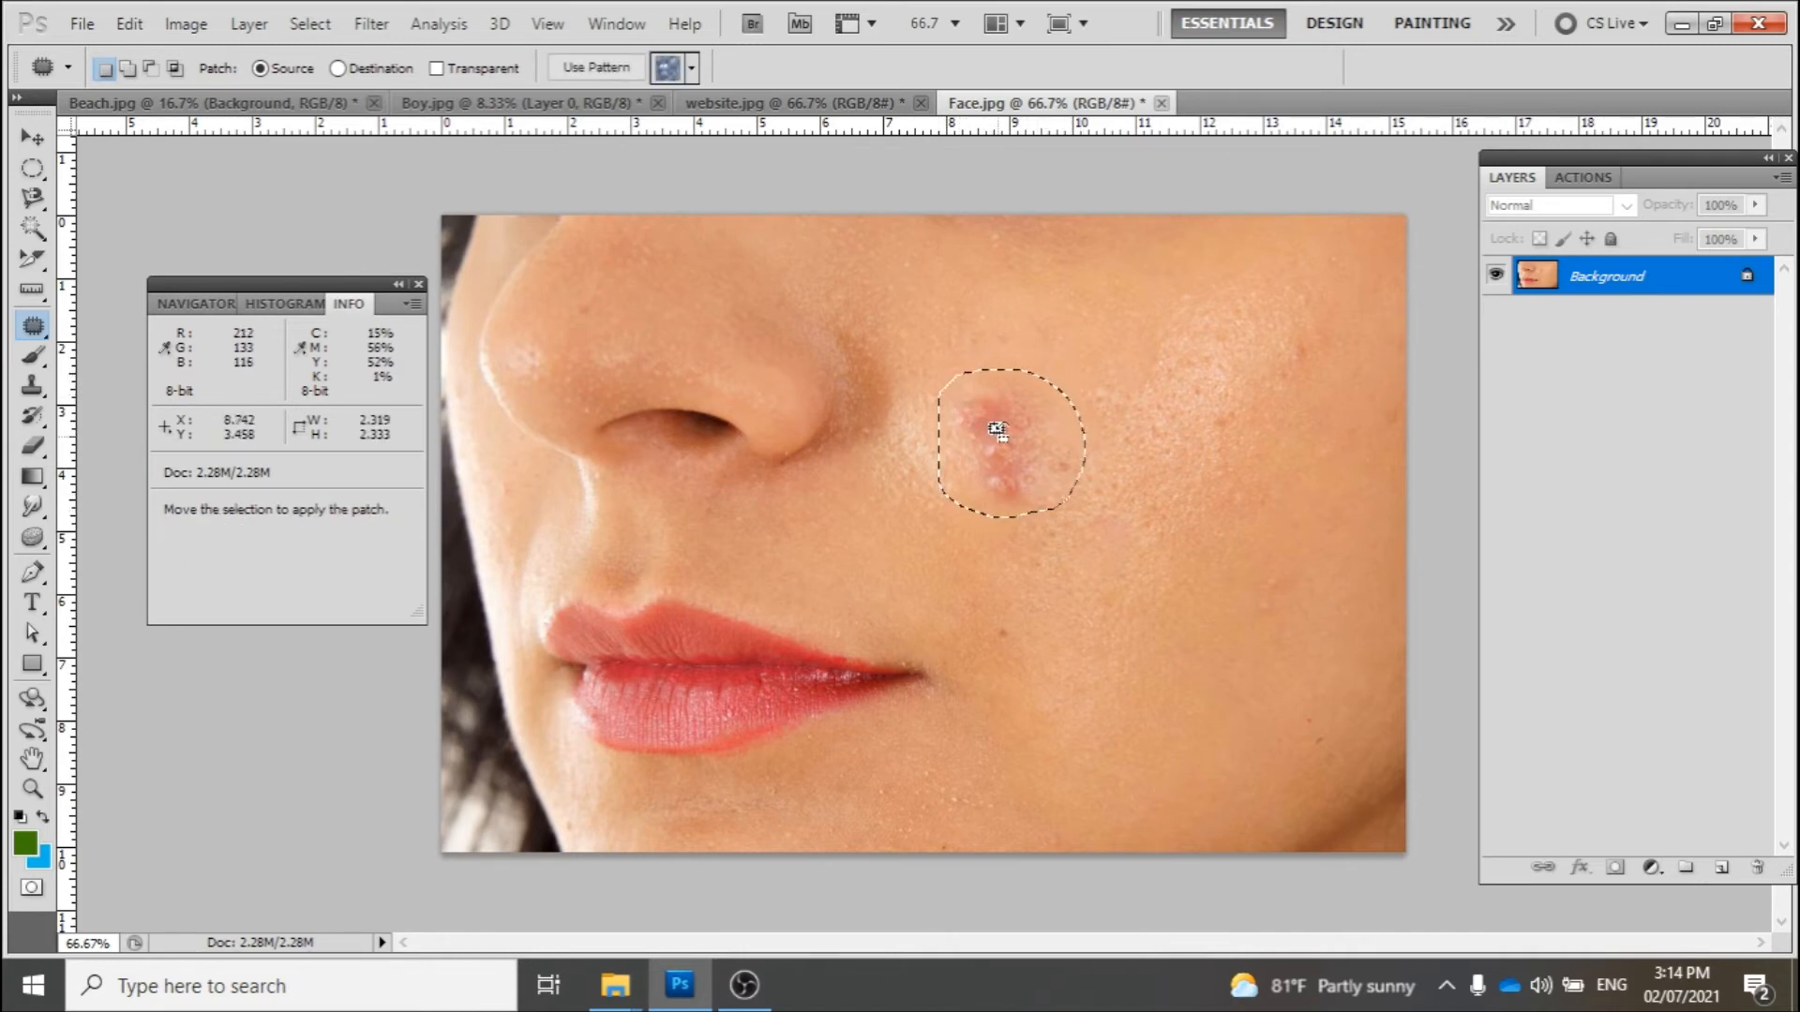
{"action": "left_click_drag", "start_coordinate": [999, 434], "coordinate": [1160, 614]}
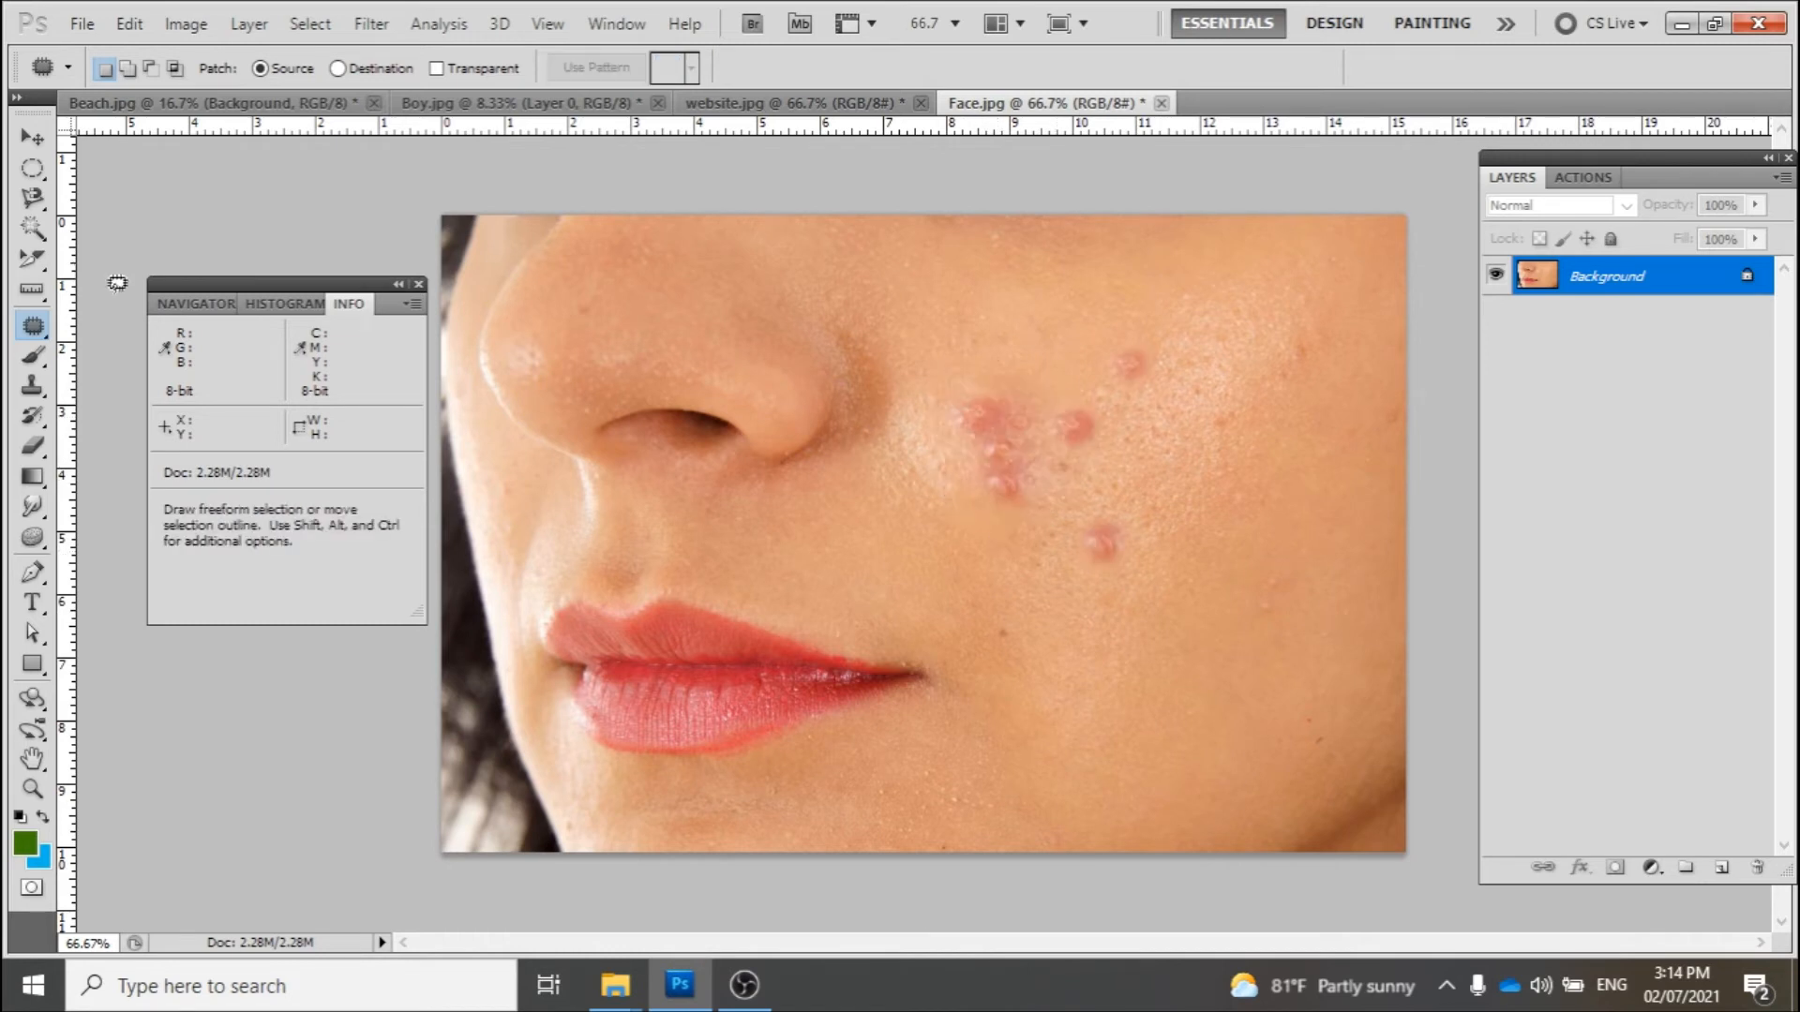
Activate the Red Eye Tool and open eye.jpg from the sample image folder as its own document
{"action": "right_click", "coordinate": [32, 332]}
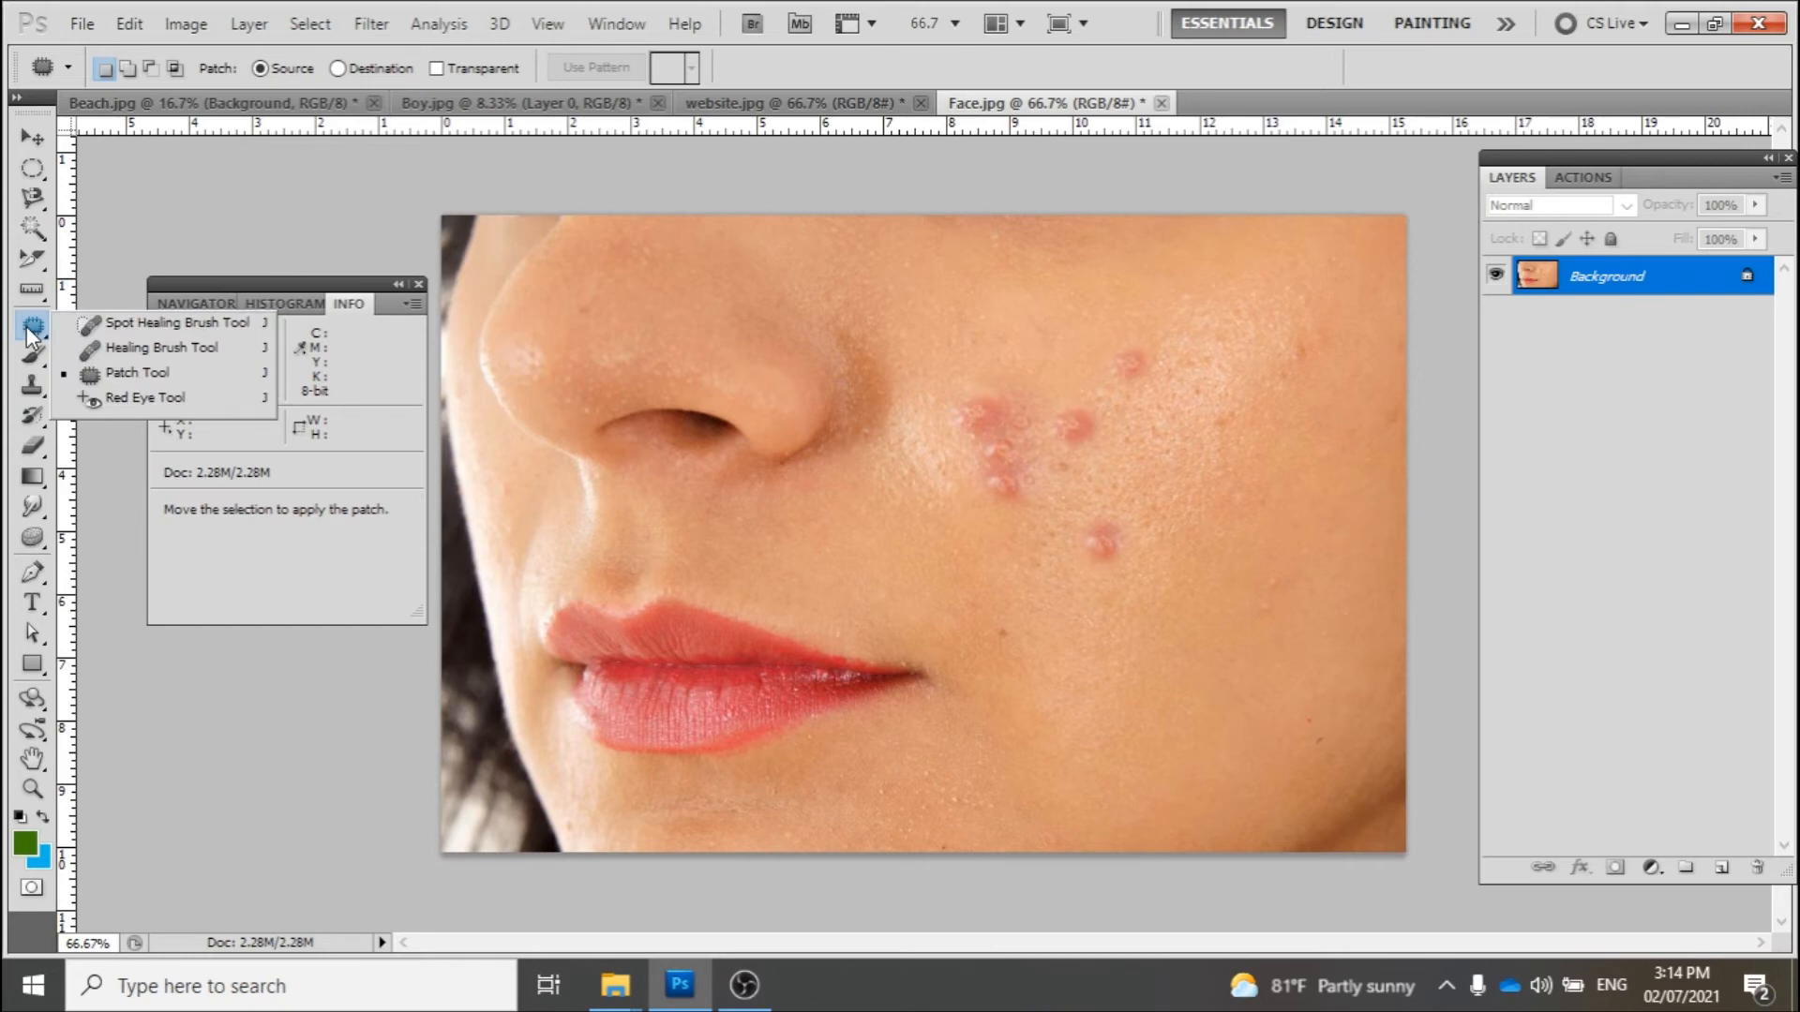
{"action": "left_click", "coordinate": [110, 398]}
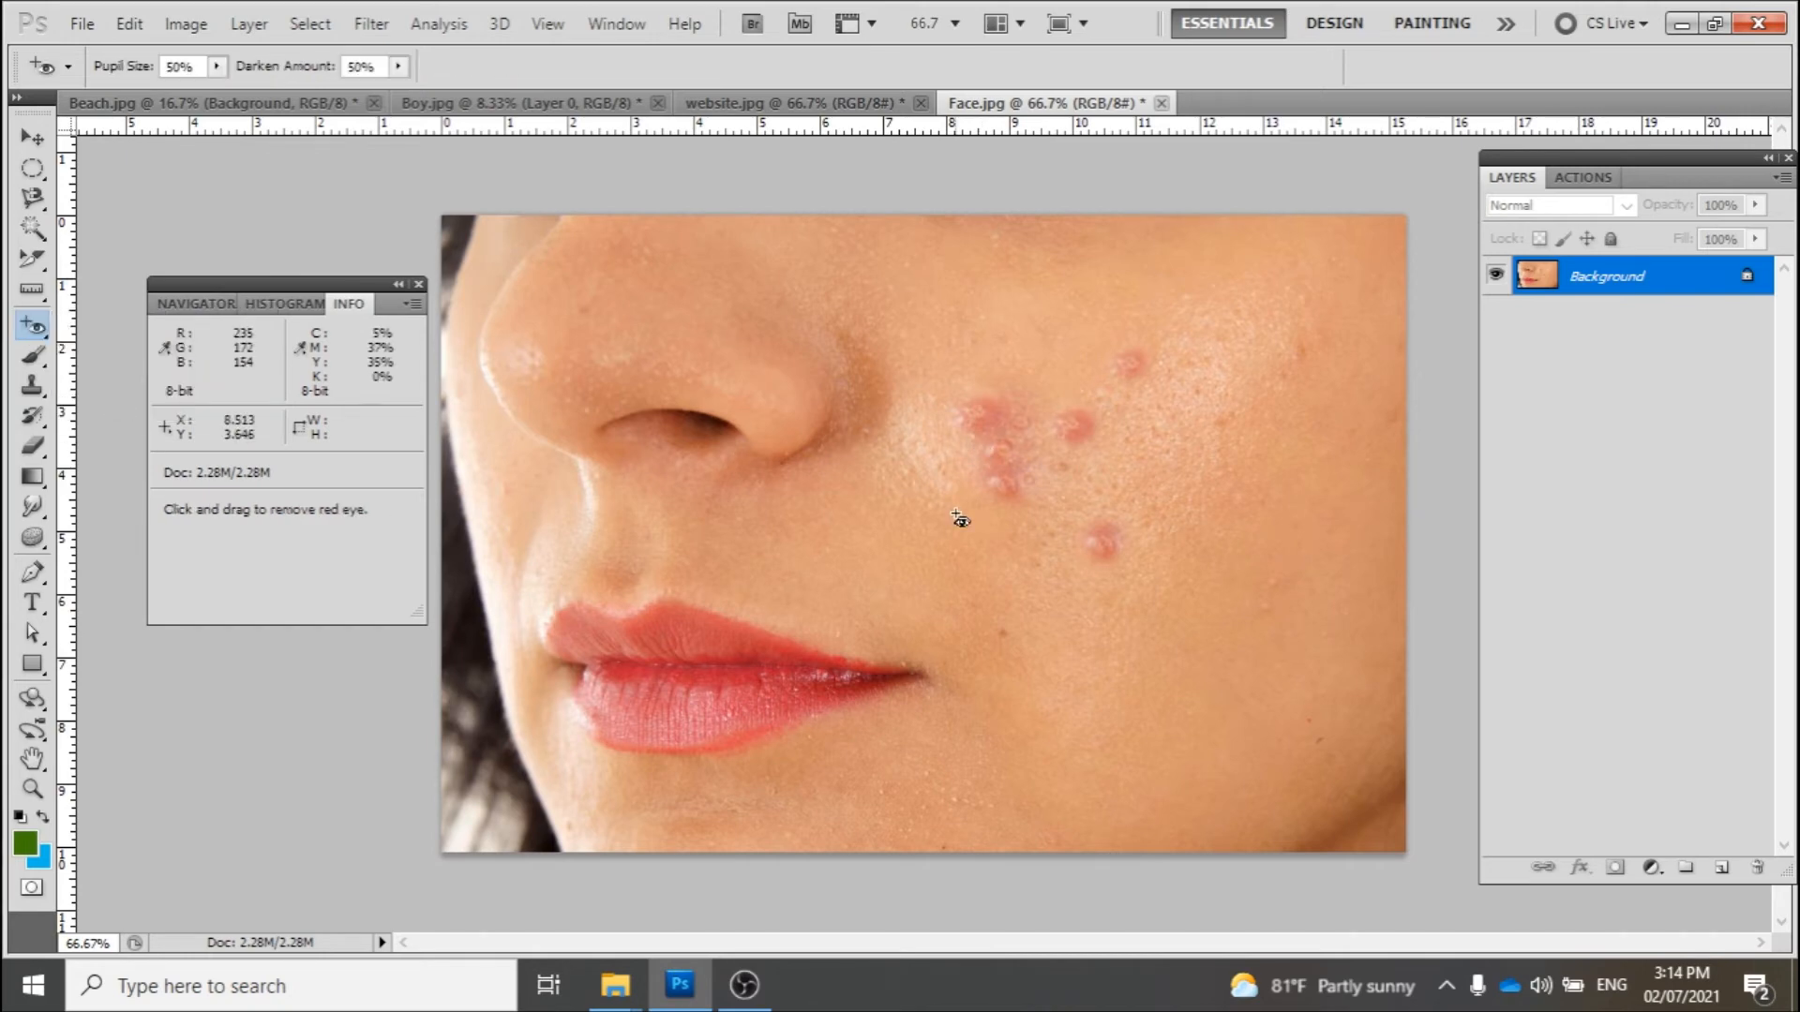
{"action": "left_click", "coordinate": [615, 987]}
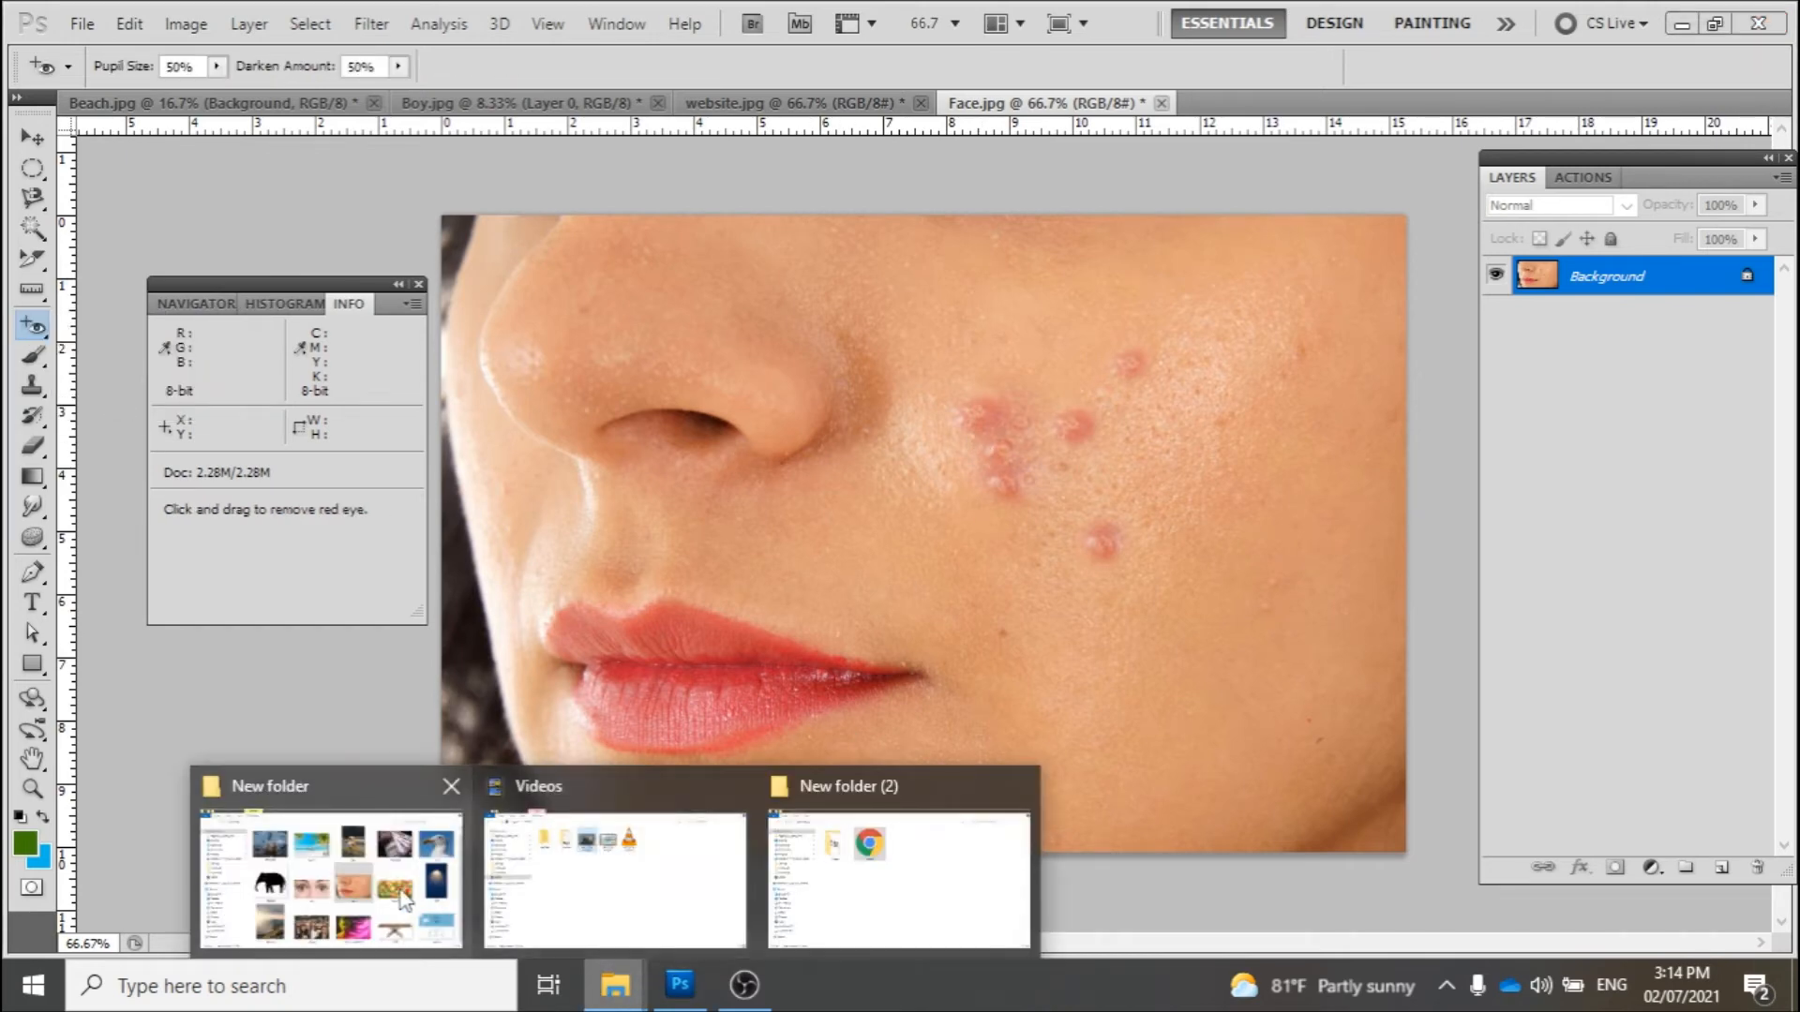
{"action": "left_click", "coordinate": [405, 900]}
{"action": "left_click_drag", "start_coordinate": [763, 522], "coordinate": [1331, 94]}
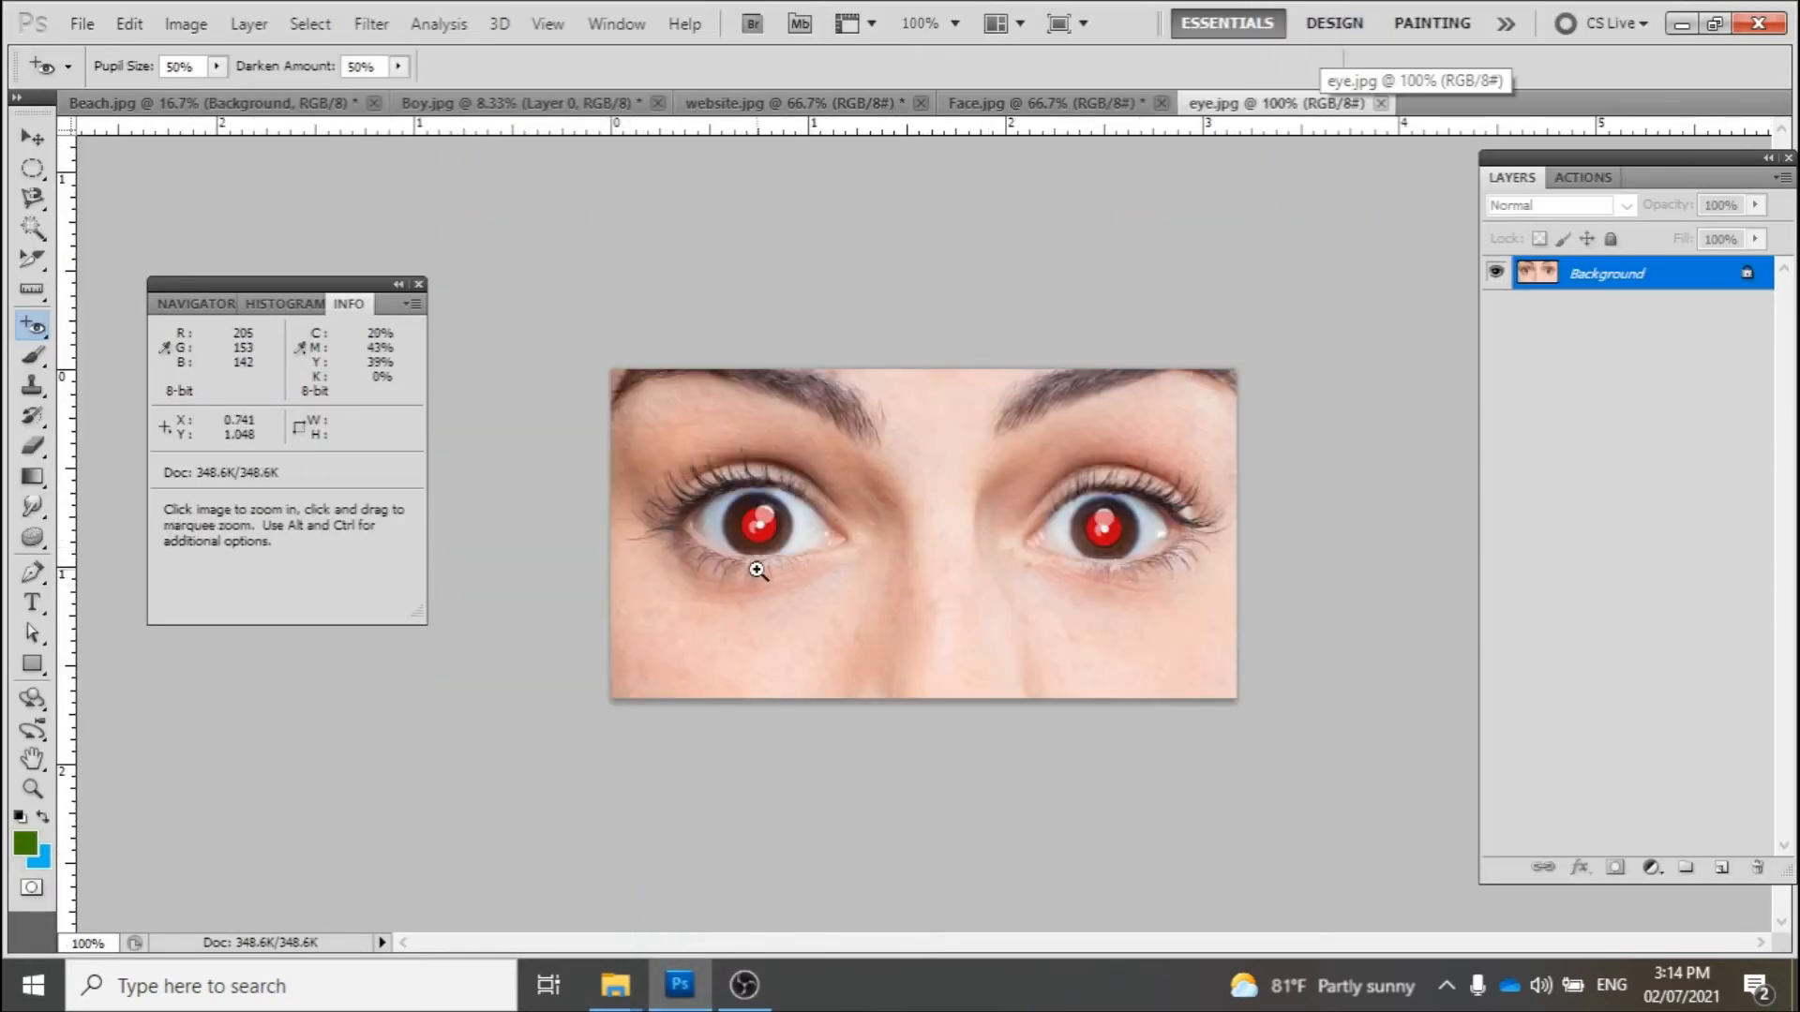
{"action": "key", "text": "ctrl+plus"}
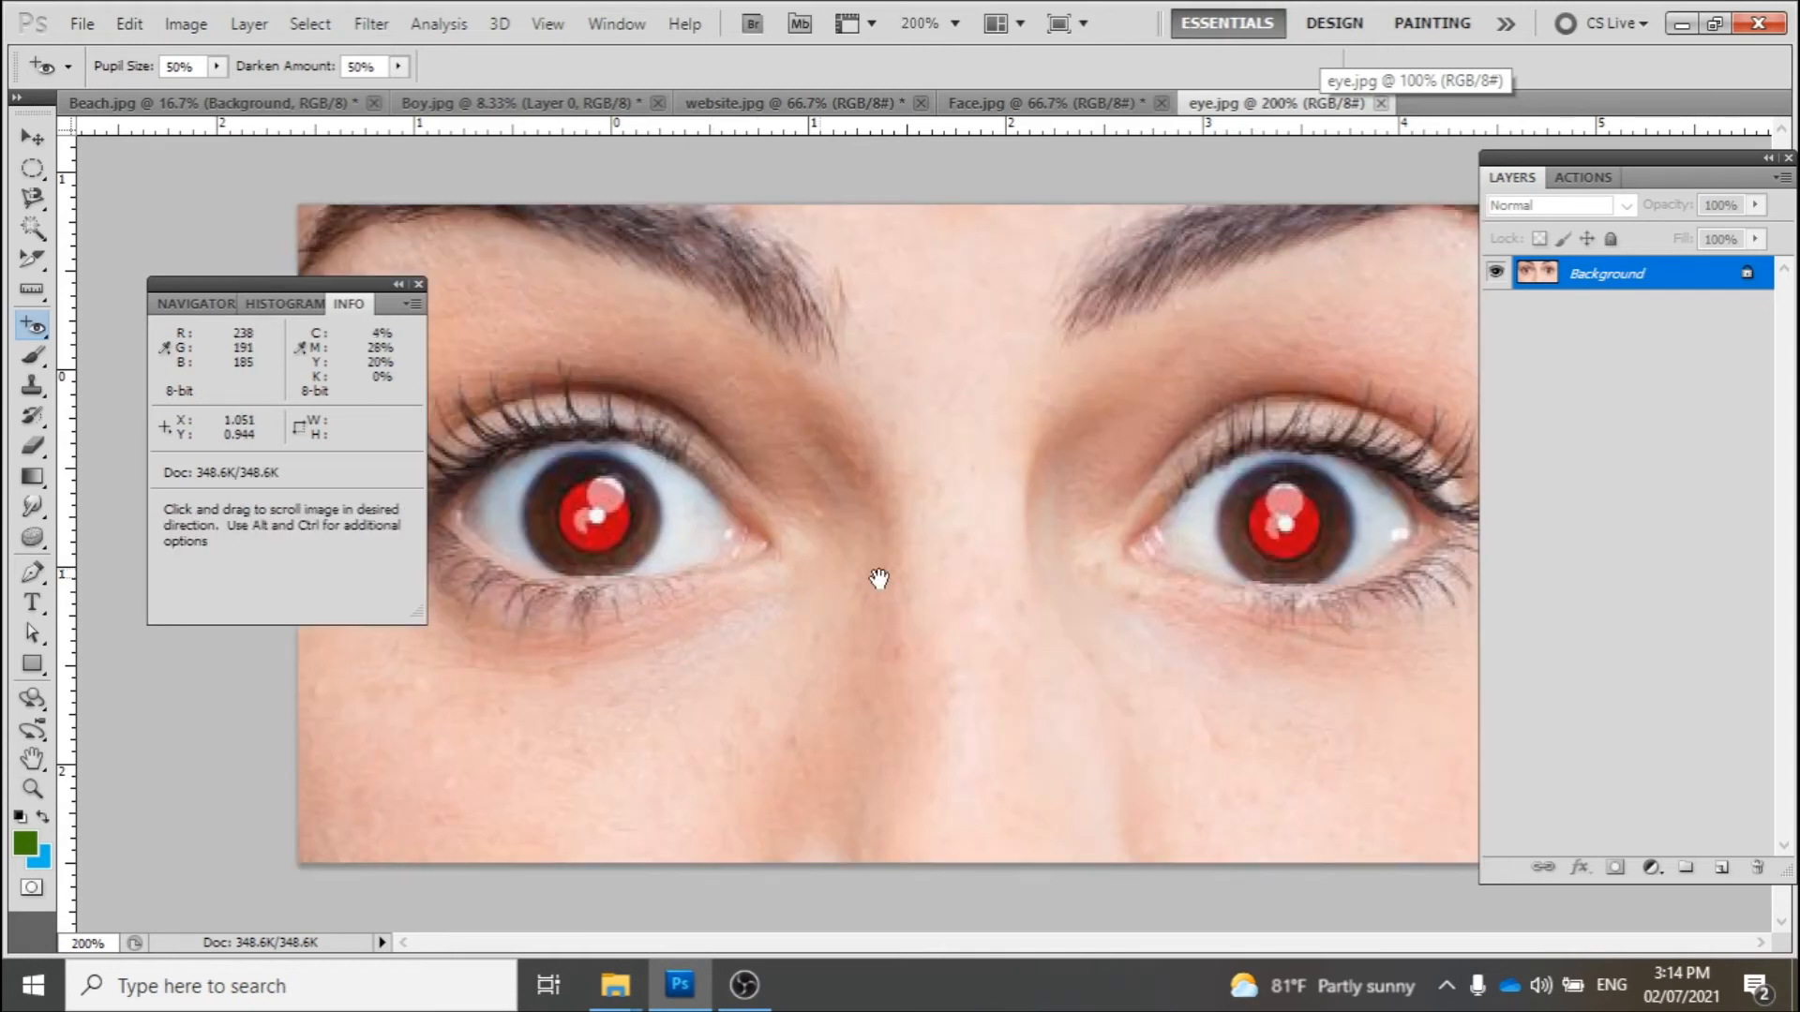
Collapse the Info panel group and remove the red pupils from both eyes with the Red Eye Tool
{"action": "left_click", "coordinate": [398, 285]}
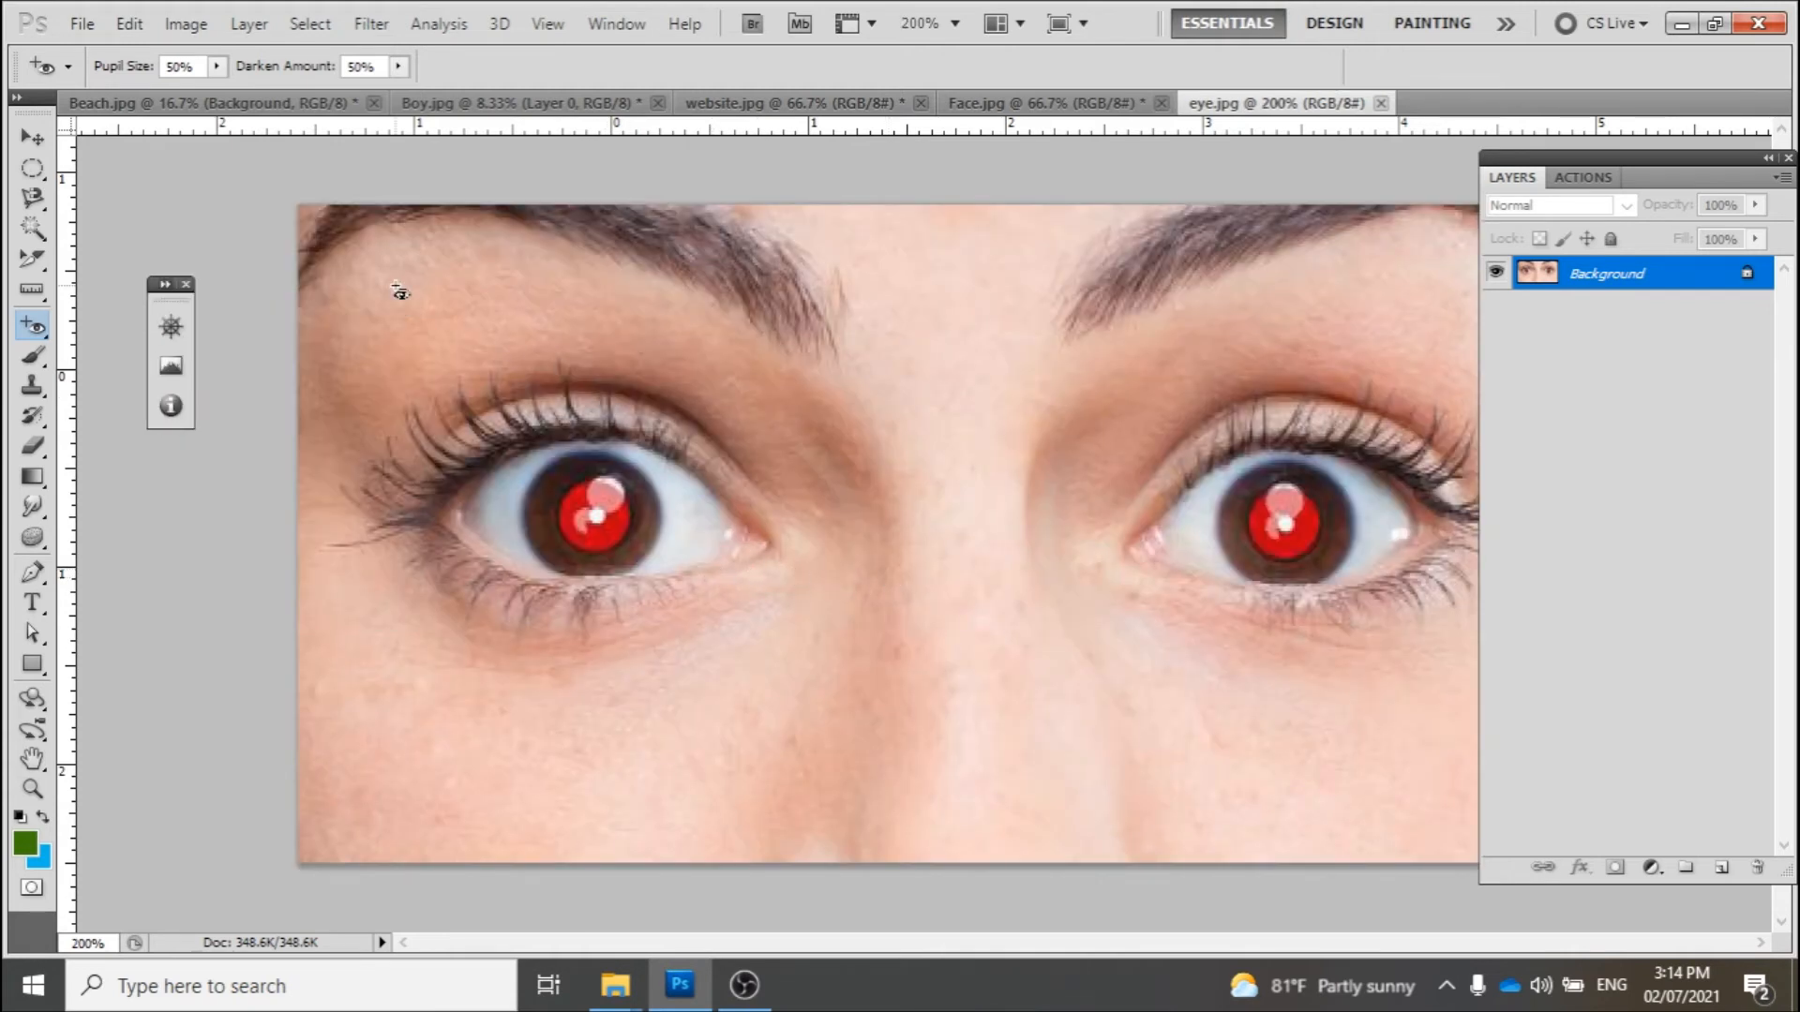
{"action": "left_click", "coordinate": [609, 534]}
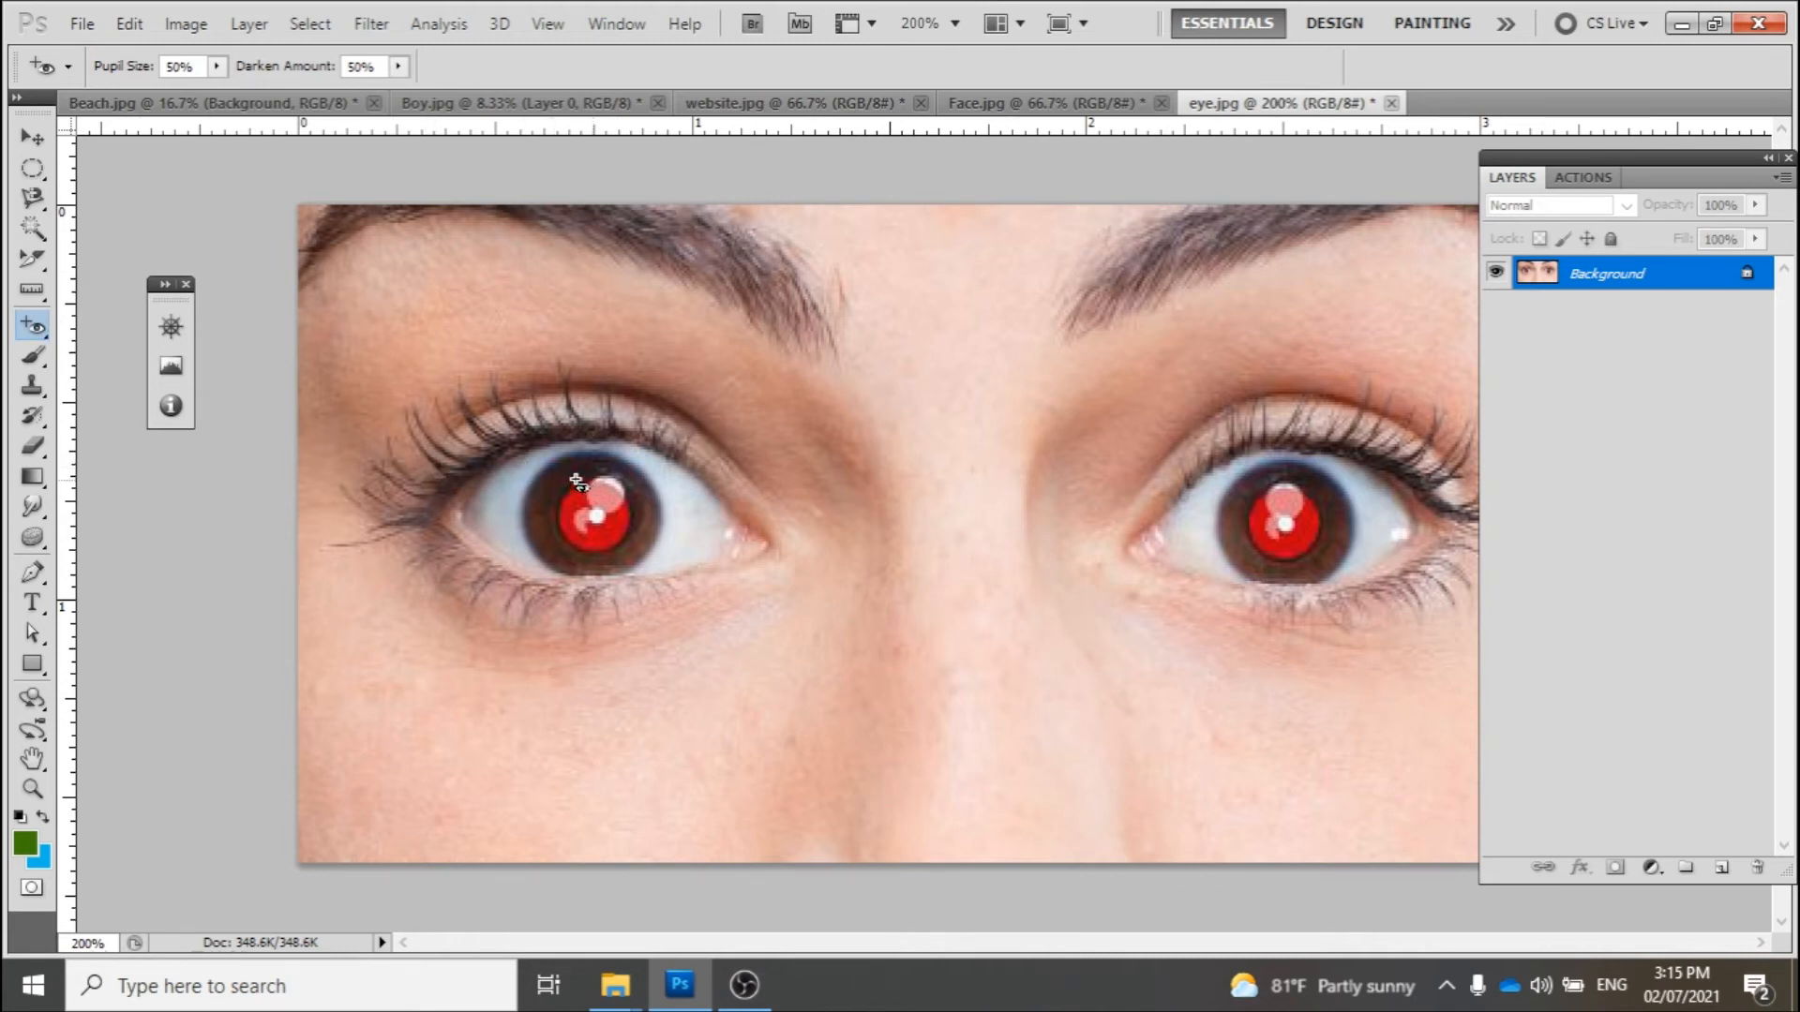
{"action": "left_click_drag", "start_coordinate": [551, 471], "coordinate": [645, 569]}
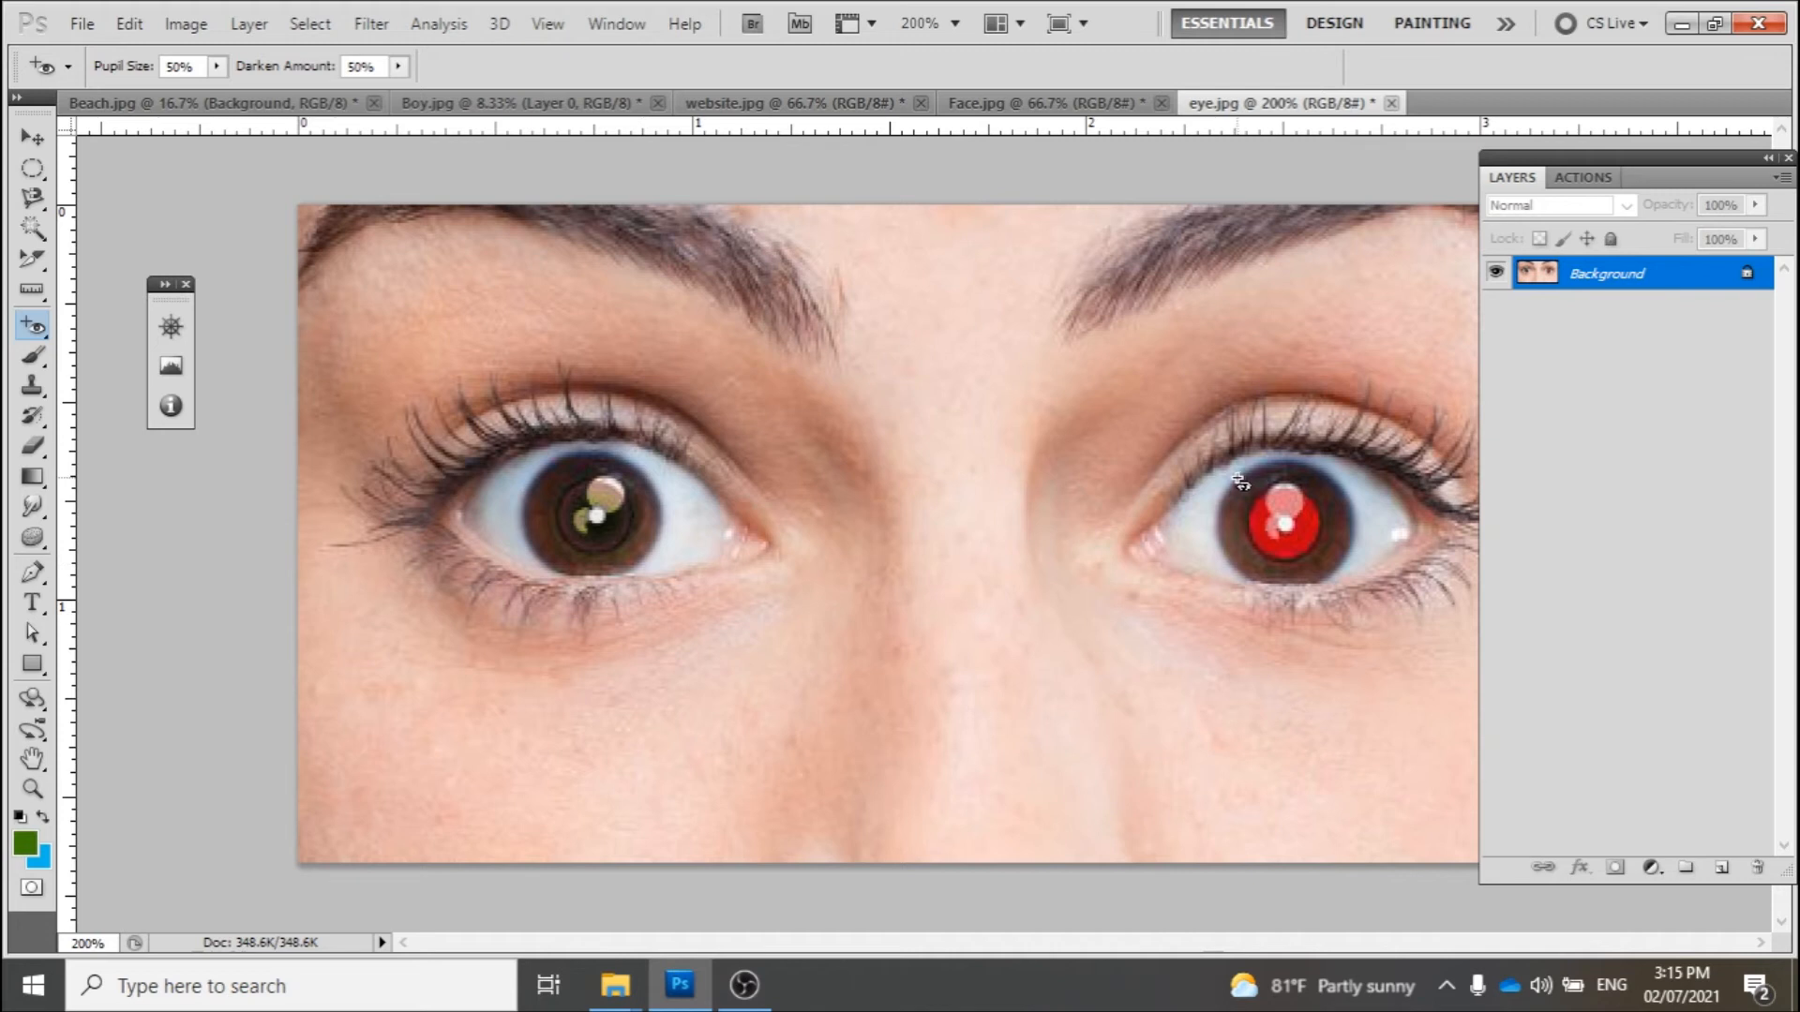
{"action": "left_click_drag", "start_coordinate": [1244, 489], "coordinate": [1335, 585]}
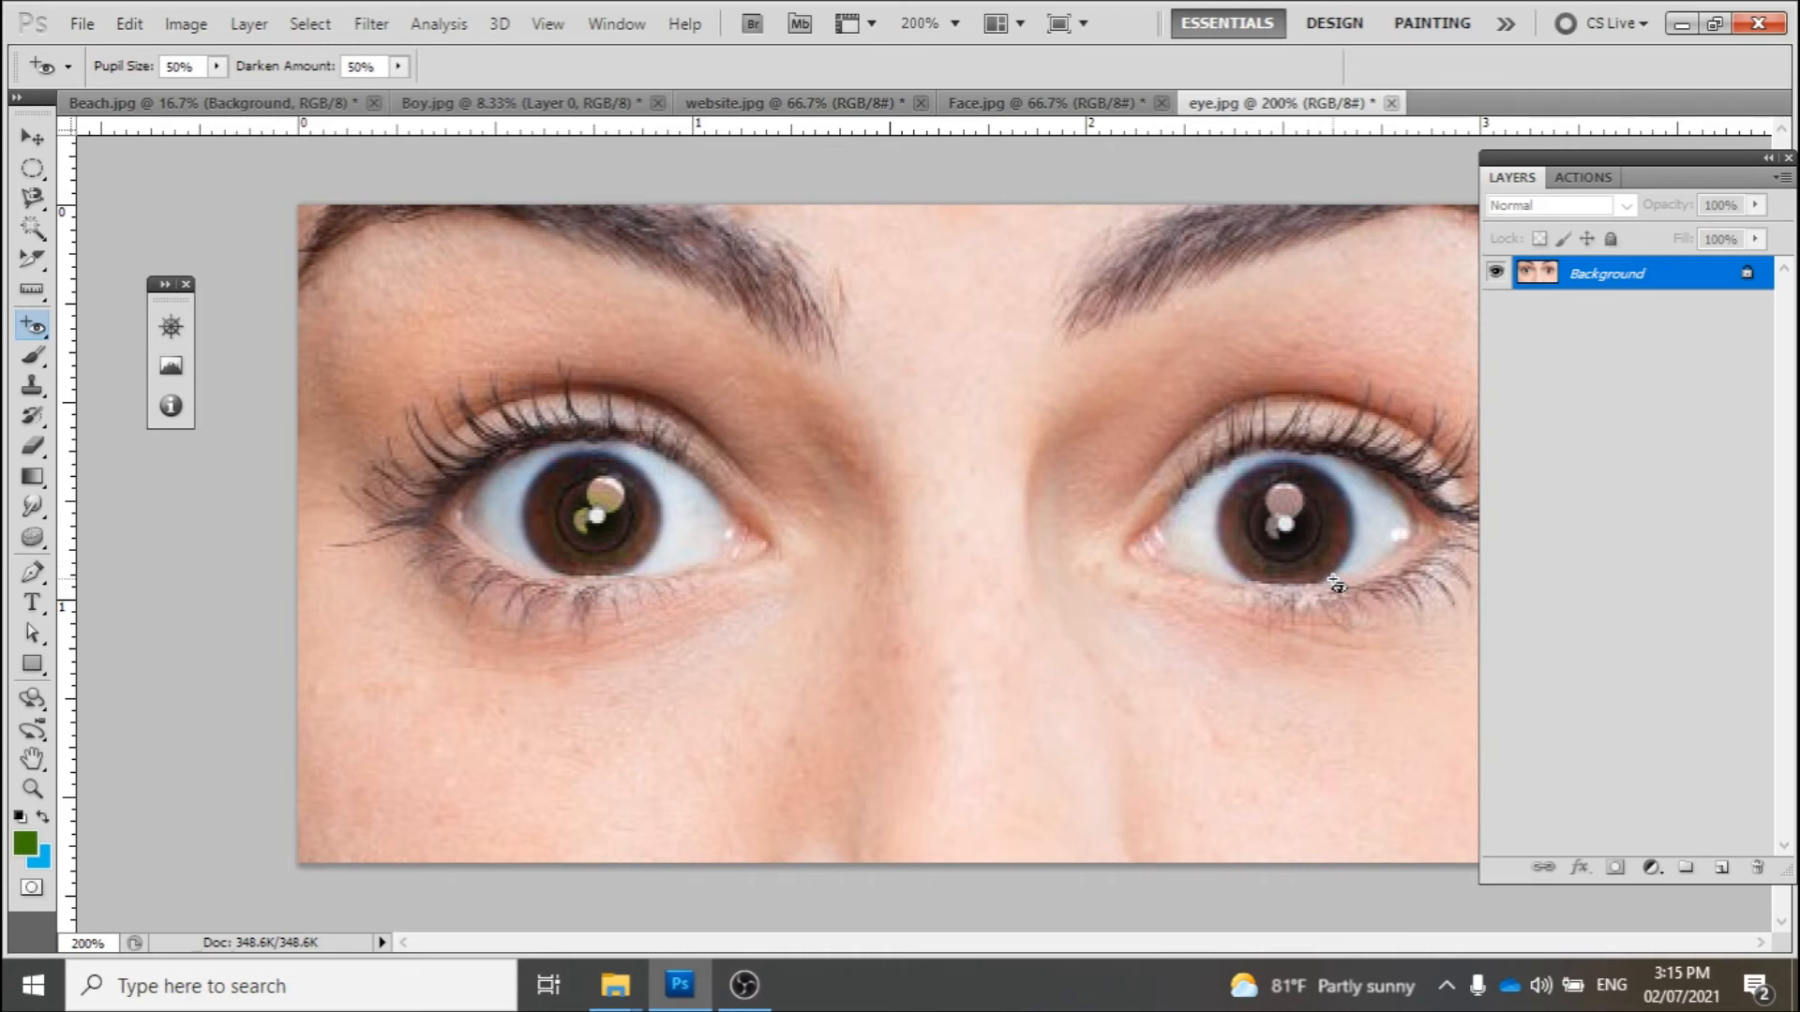
{"action": "left_click", "coordinate": [1054, 557], "text": "alt"}
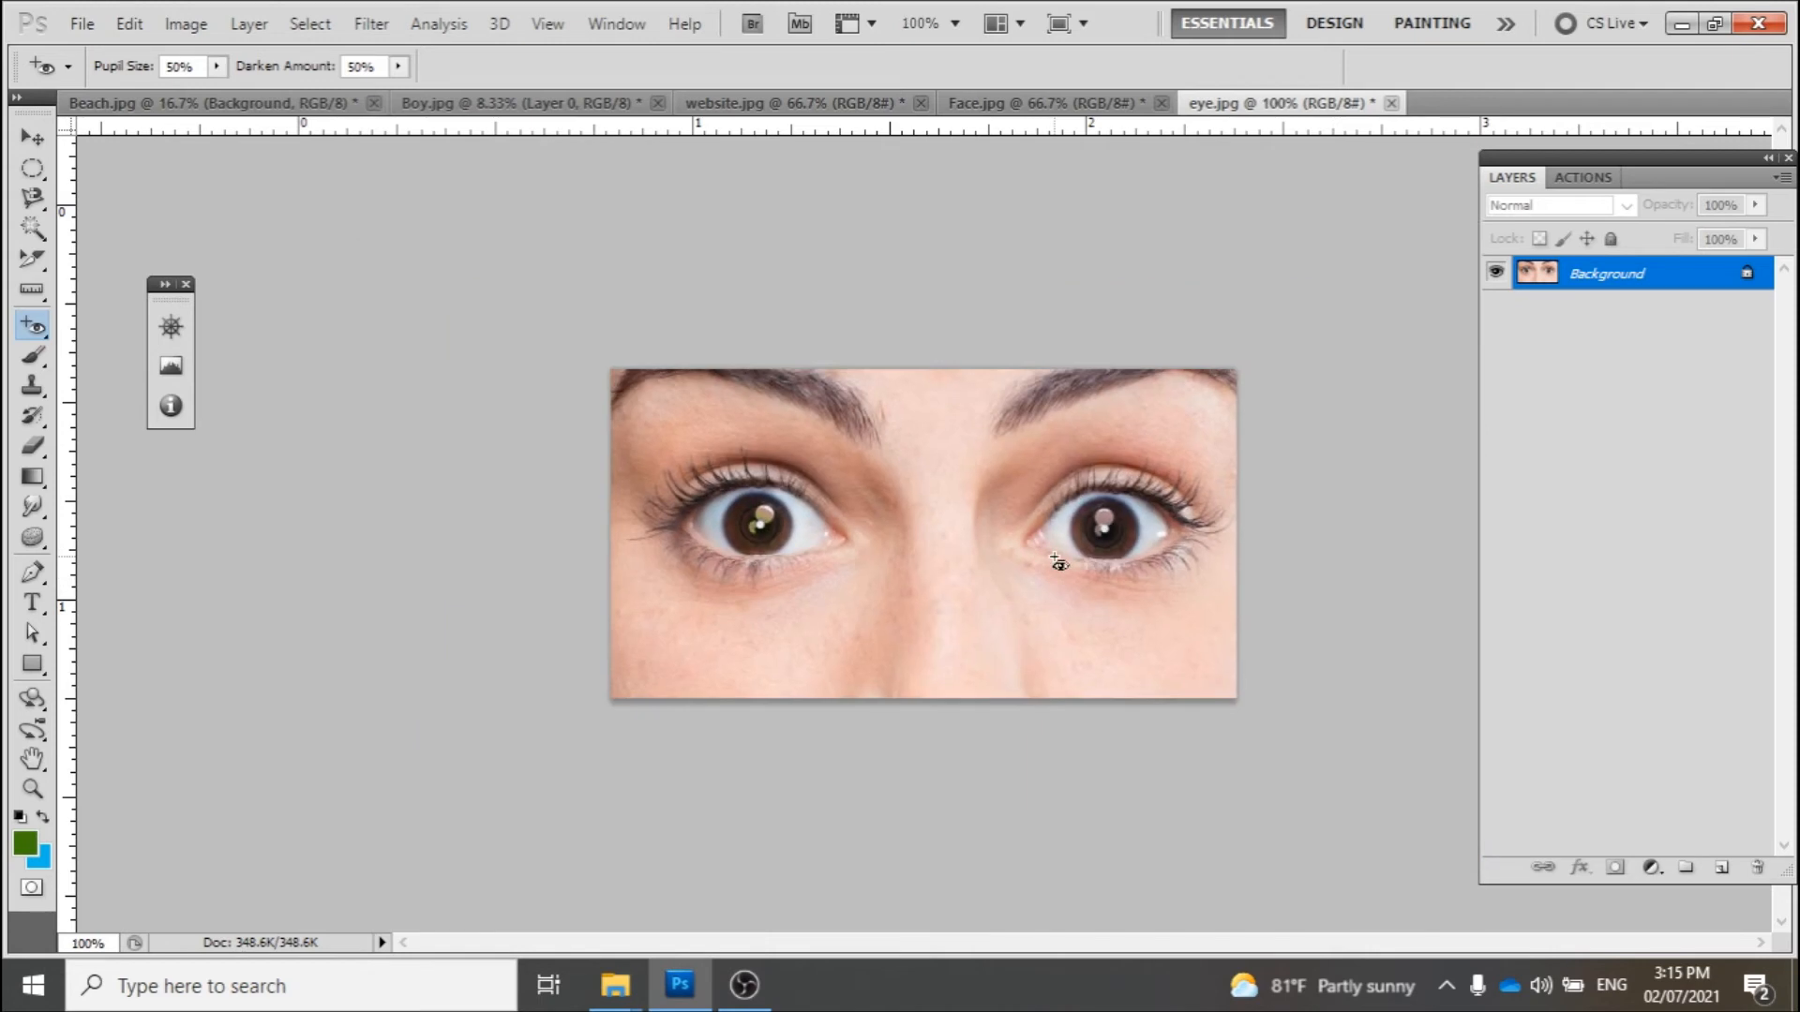
{"action": "left_click", "coordinate": [843, 552]}
Activate the Brush tool, view its related tools, and open Elephant.png from the sample image folder as its own document
{"action": "left_click", "coordinate": [33, 356]}
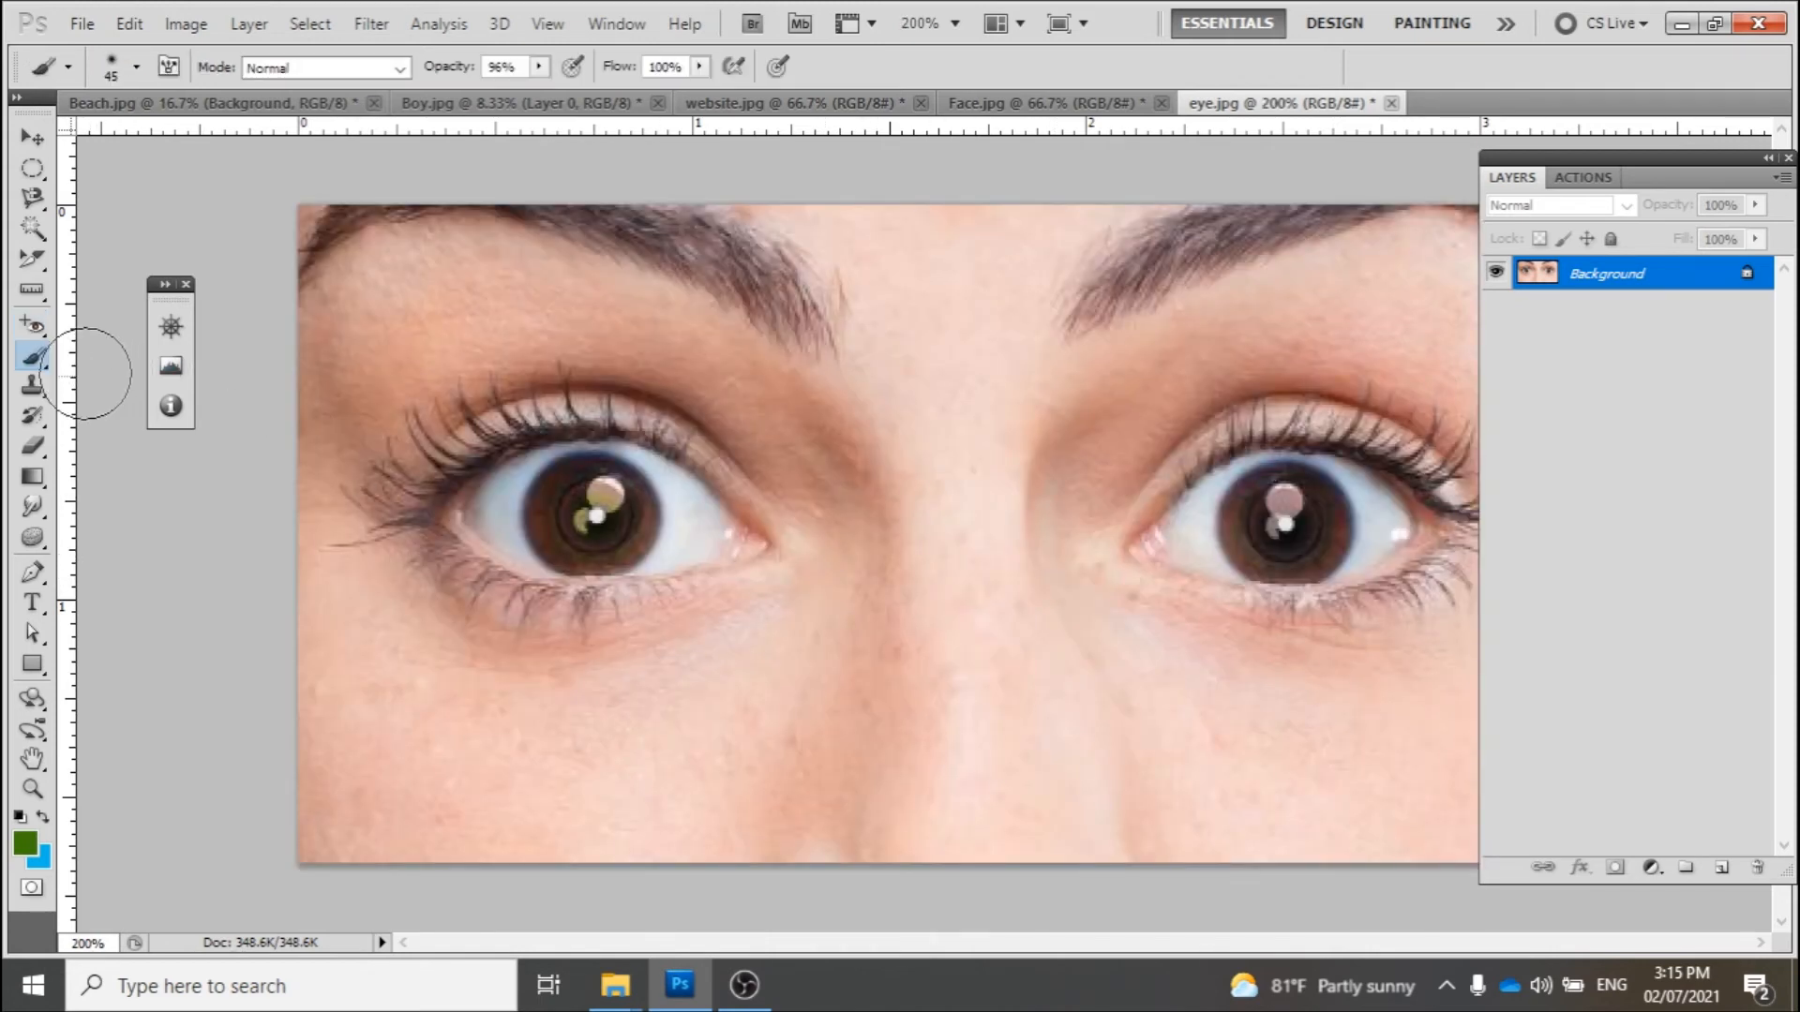
{"action": "right_click", "coordinate": [41, 356]}
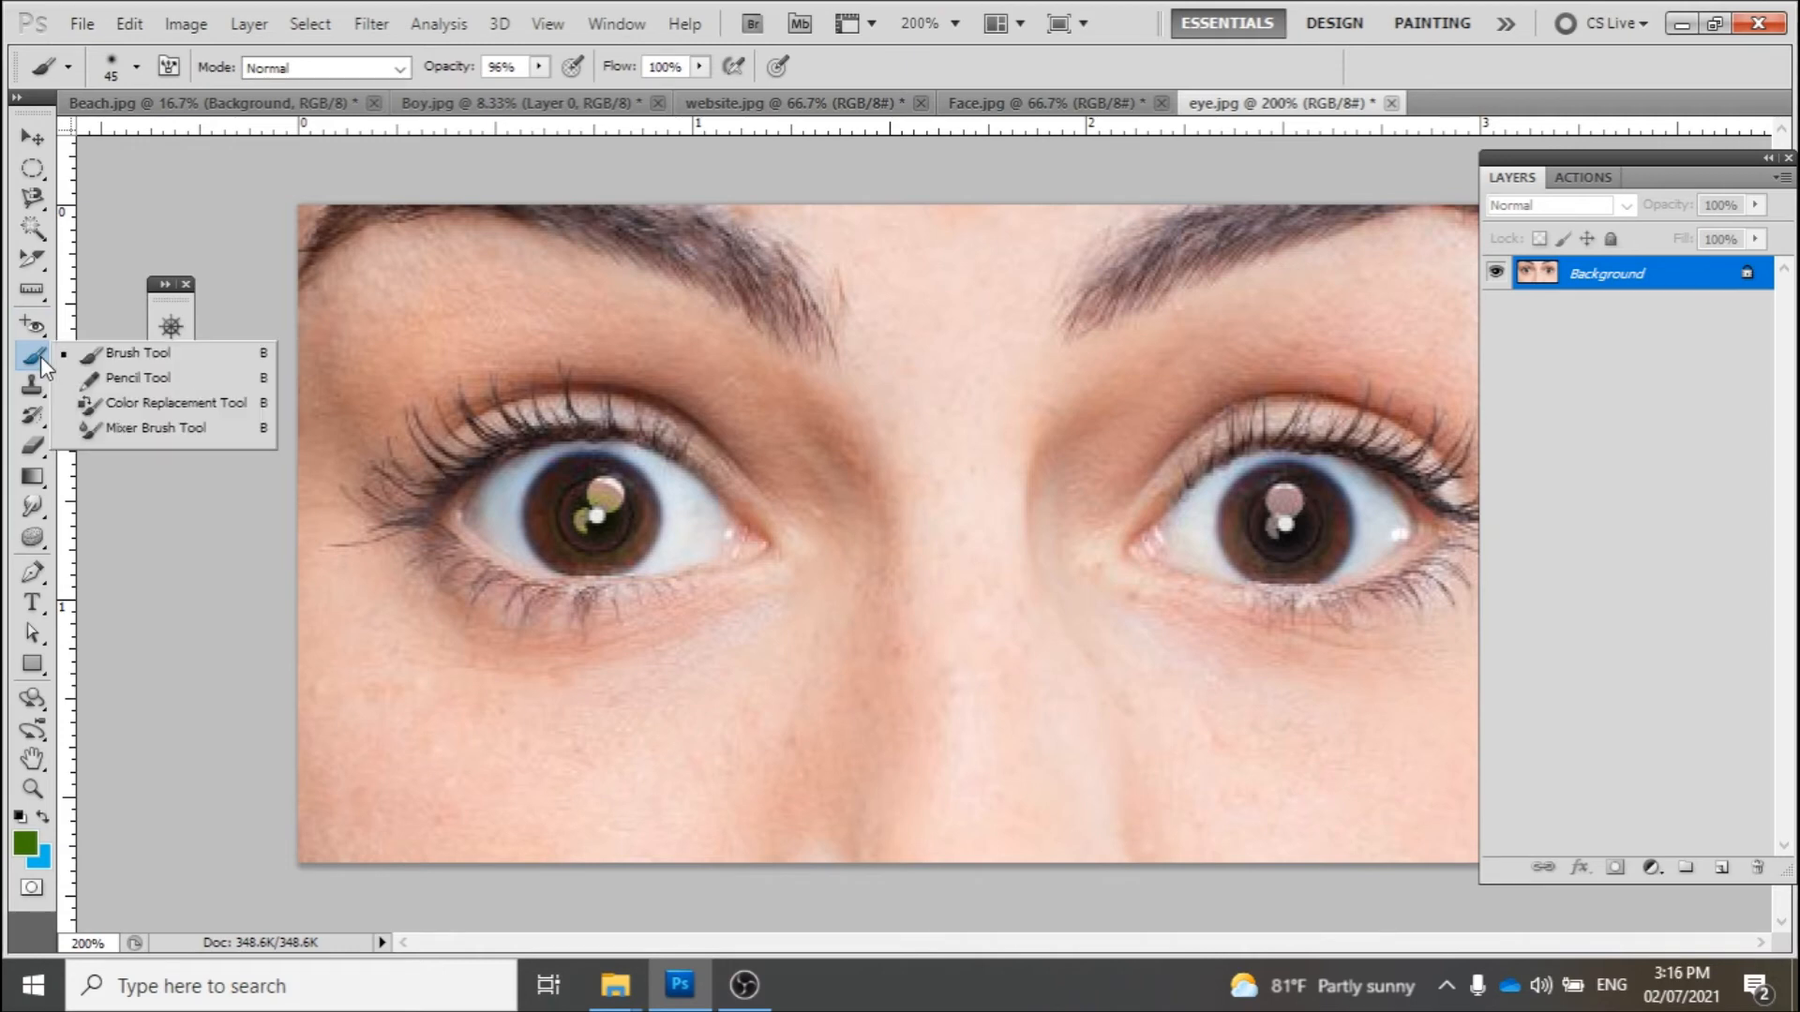
{"action": "left_click", "coordinate": [614, 985]}
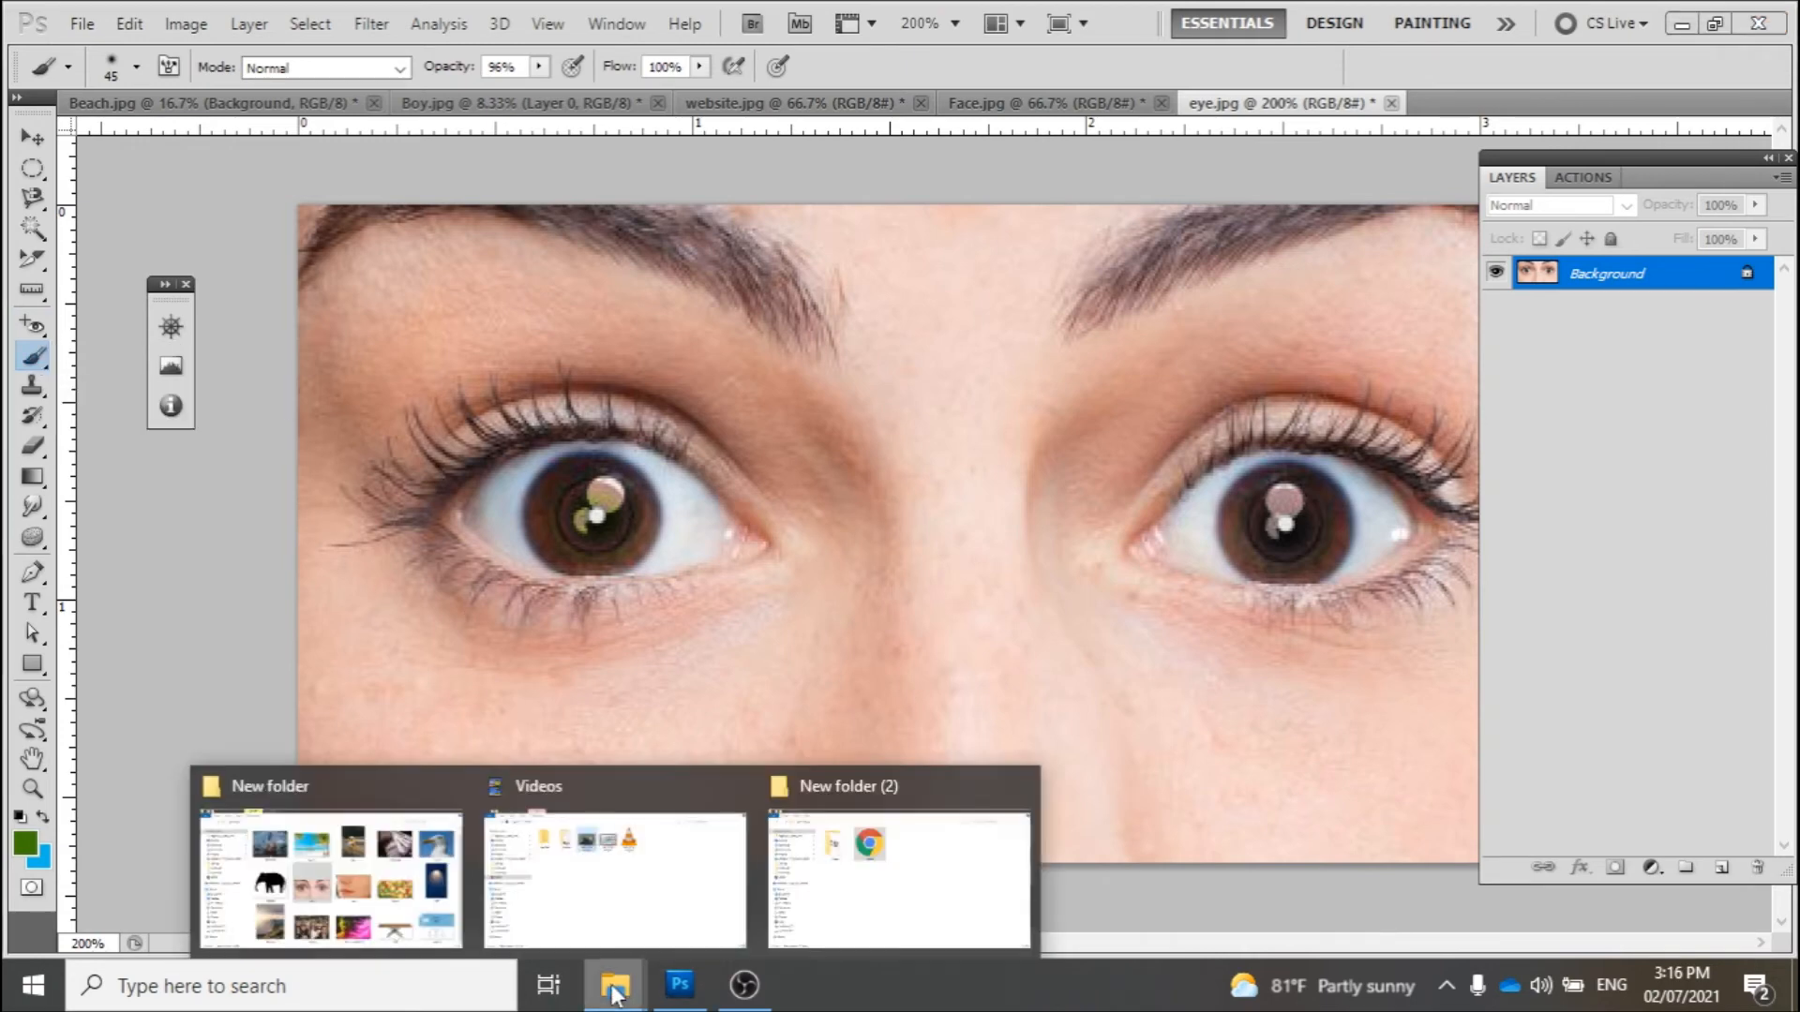
{"action": "left_click", "coordinate": [403, 849]}
{"action": "left_click_drag", "start_coordinate": [497, 491], "coordinate": [1138, 74]}
Select the black elephant silhouette with the Magic Wand at tolerance 100, deselect it, and select it again from the trunk
{"action": "key", "text": "shift+w"}
{"action": "left_click", "coordinate": [942, 472]}
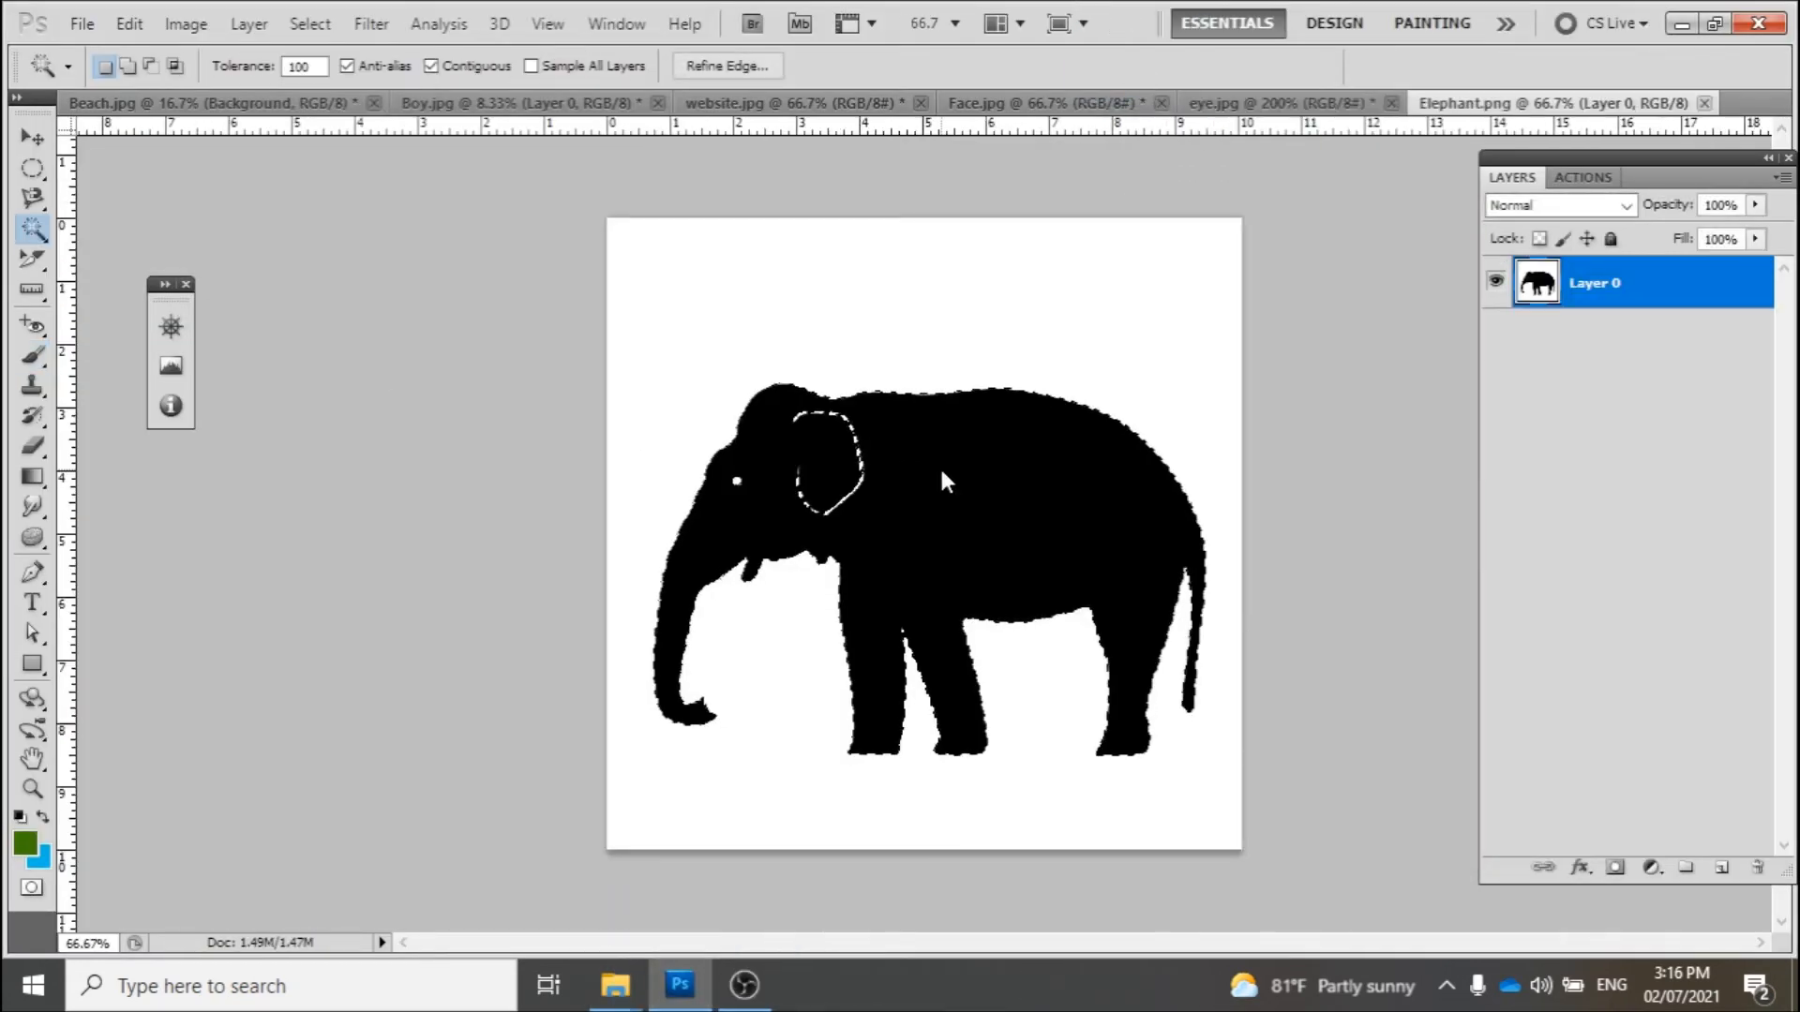
{"action": "key", "text": "ctrl+plus"}
{"action": "key", "text": "ctrl+plus"}
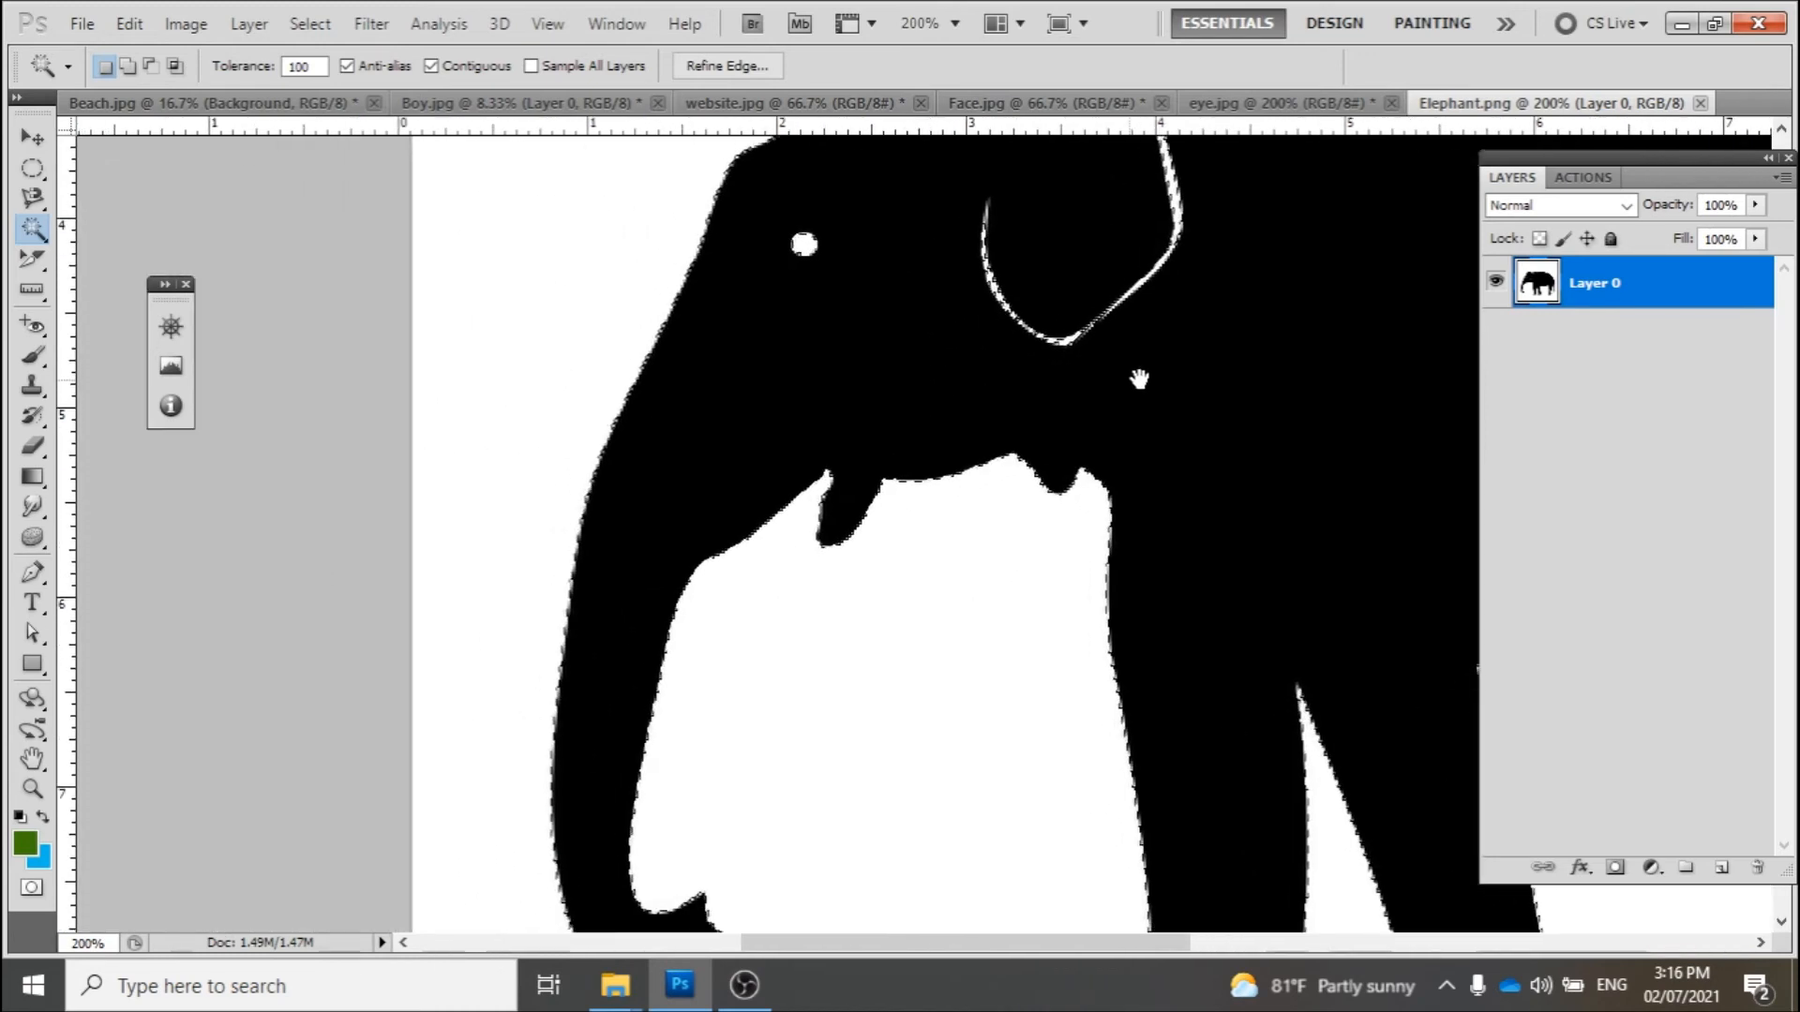
{"action": "key", "text": "ctrl+minus"}
{"action": "key", "text": "ctrl+minus"}
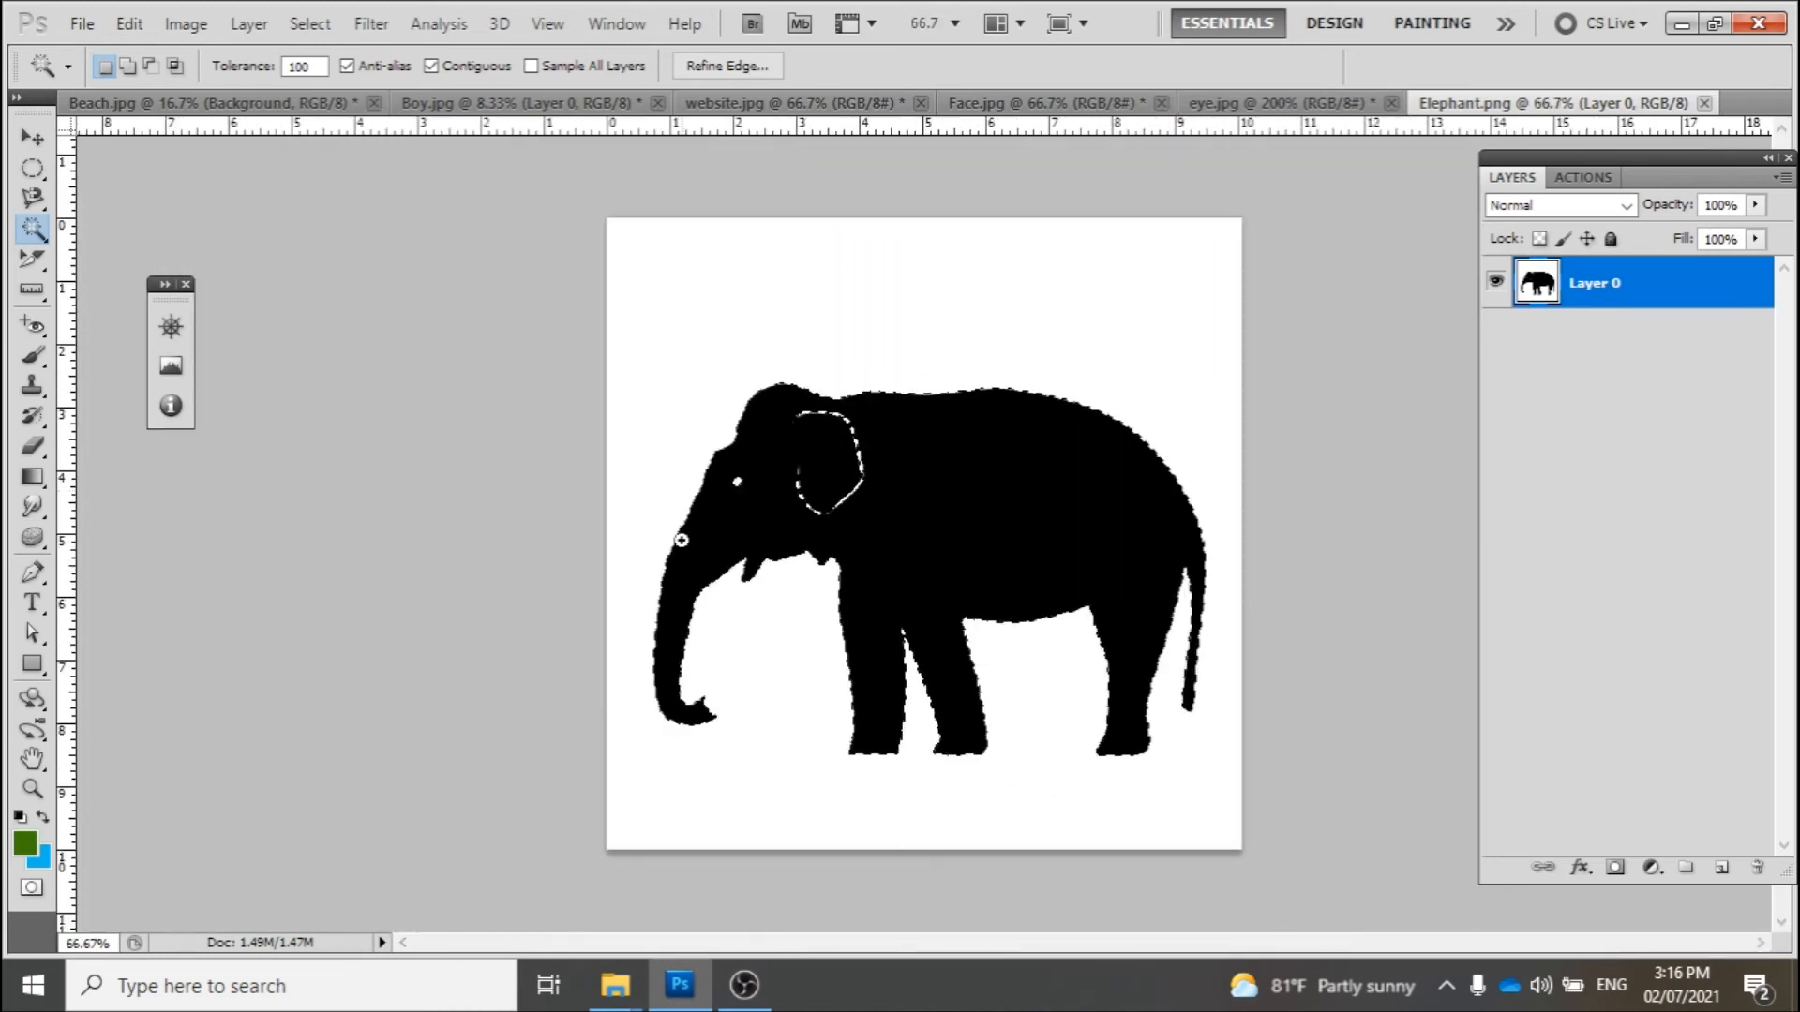
{"action": "key", "text": "ctrl+plus"}
{"action": "key", "text": "ctrl+d"}
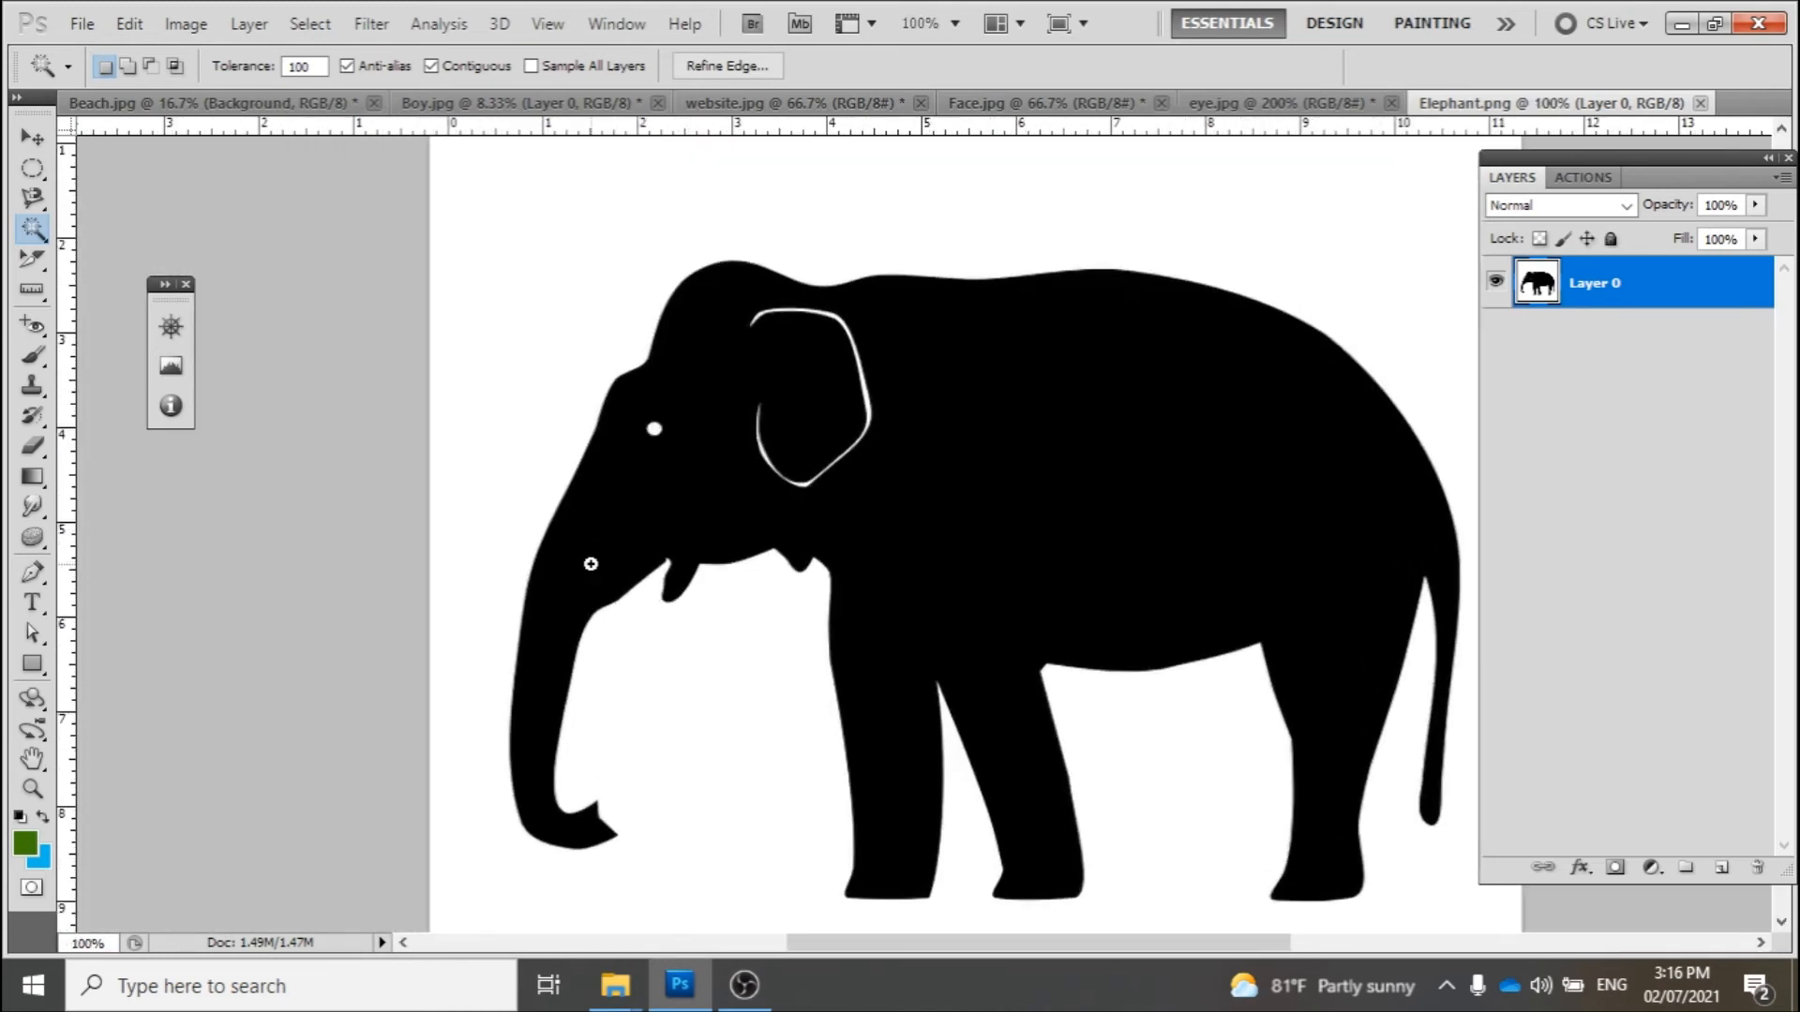
{"action": "left_click", "coordinate": [591, 564]}
Examine the selection outline along the elephant's trunk, tusk and front legs up close and in full view
{"action": "key", "text": "ctrl+plus"}
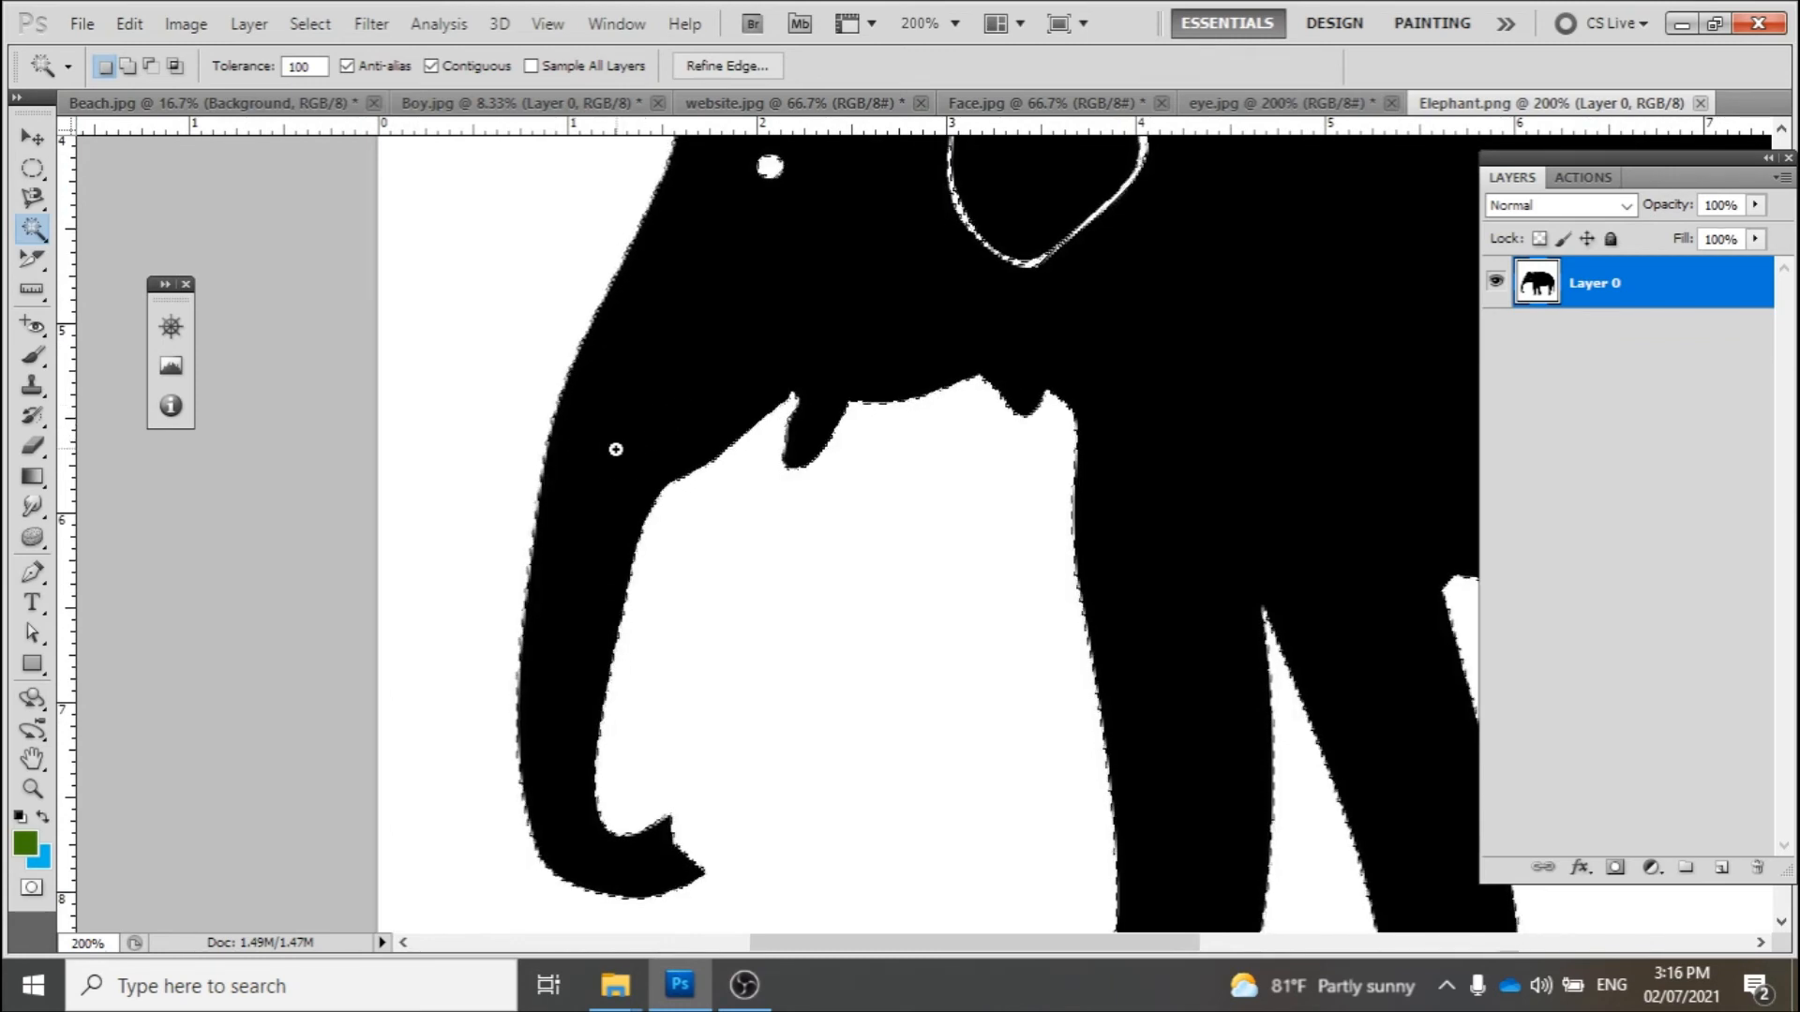
{"action": "scroll", "coordinate": [616, 449], "scroll_direction": "up", "scroll_amount": 2}
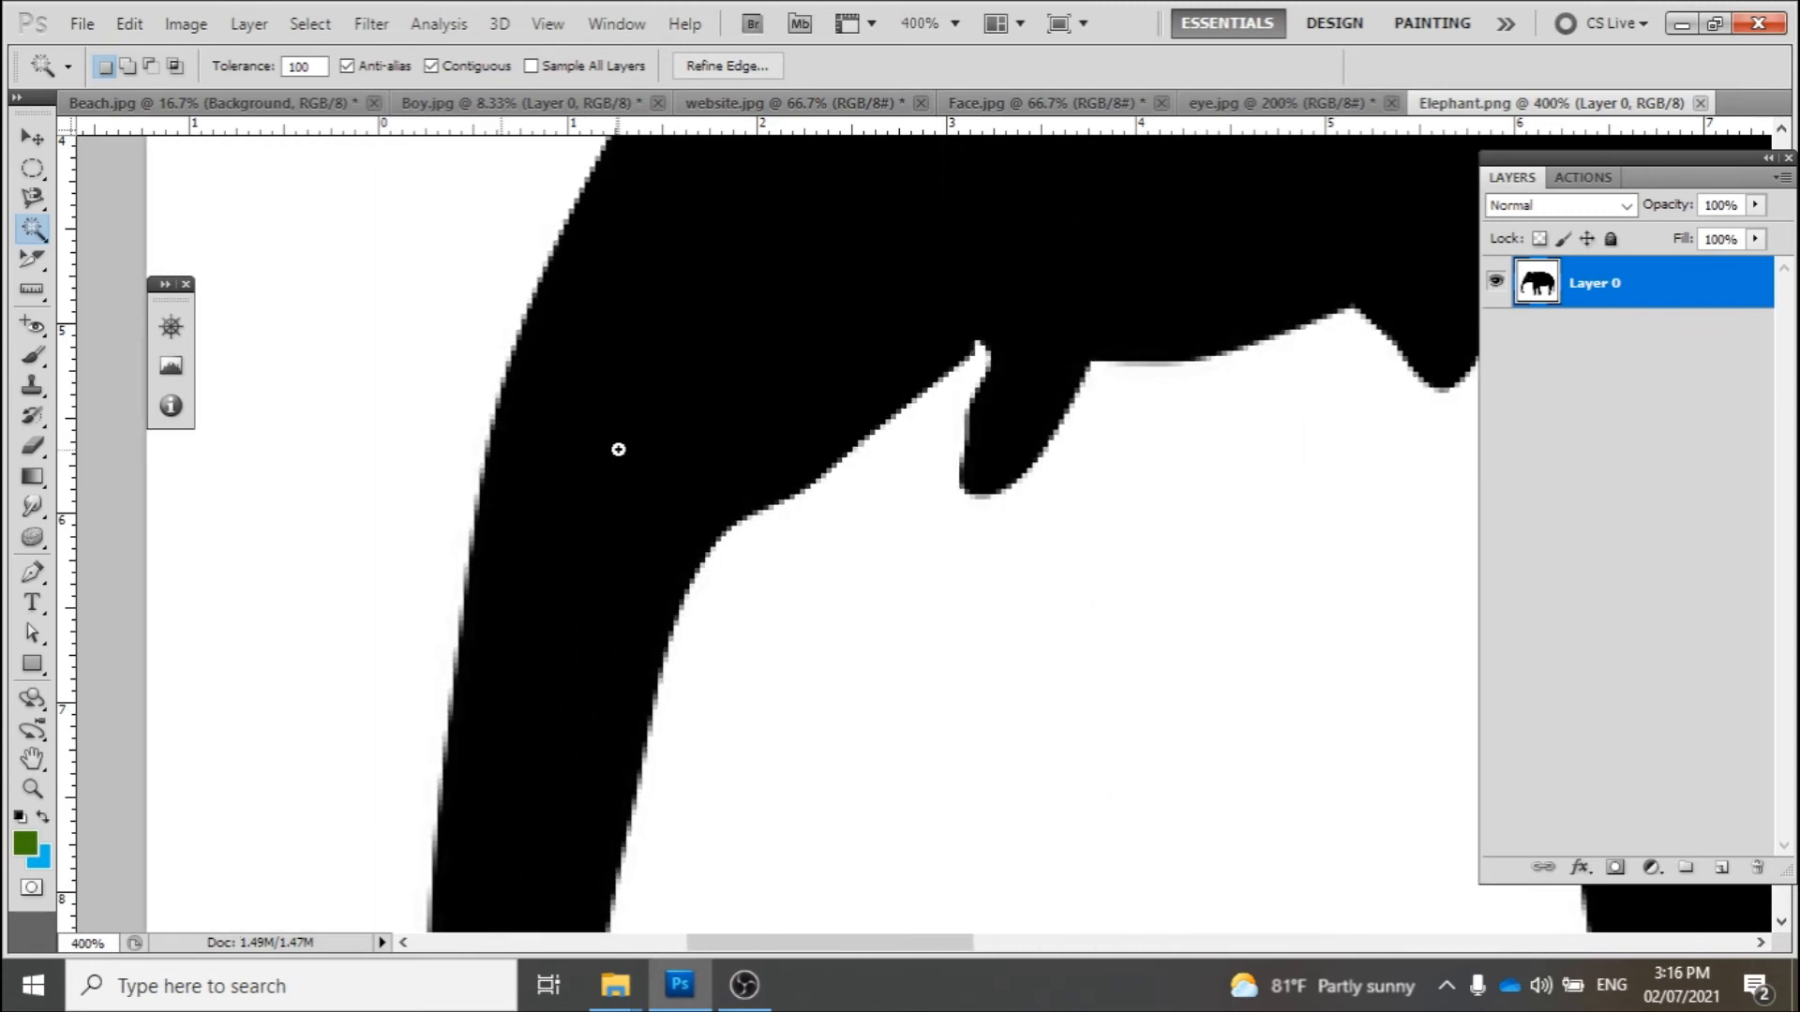
{"action": "scroll", "coordinate": [617, 450], "scroll_direction": "up", "scroll_amount": 1}
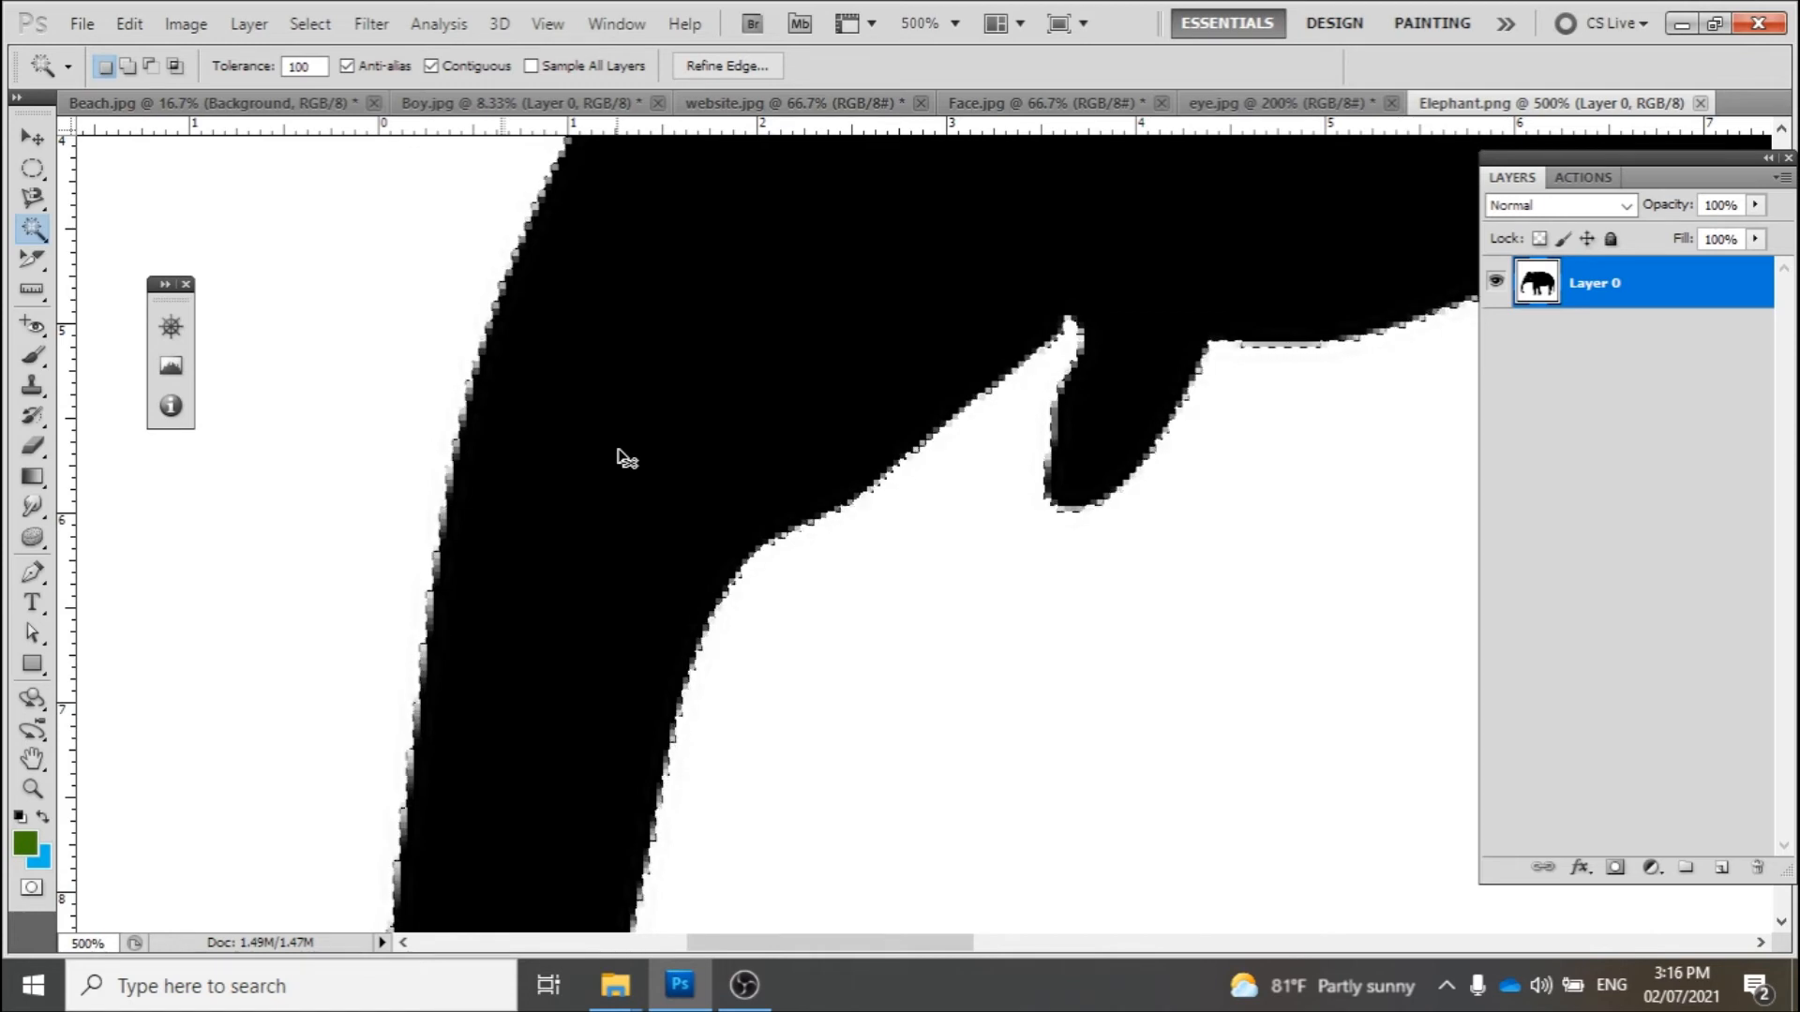
{"action": "scroll", "coordinate": [622, 453], "scroll_direction": "down", "scroll_amount": 3}
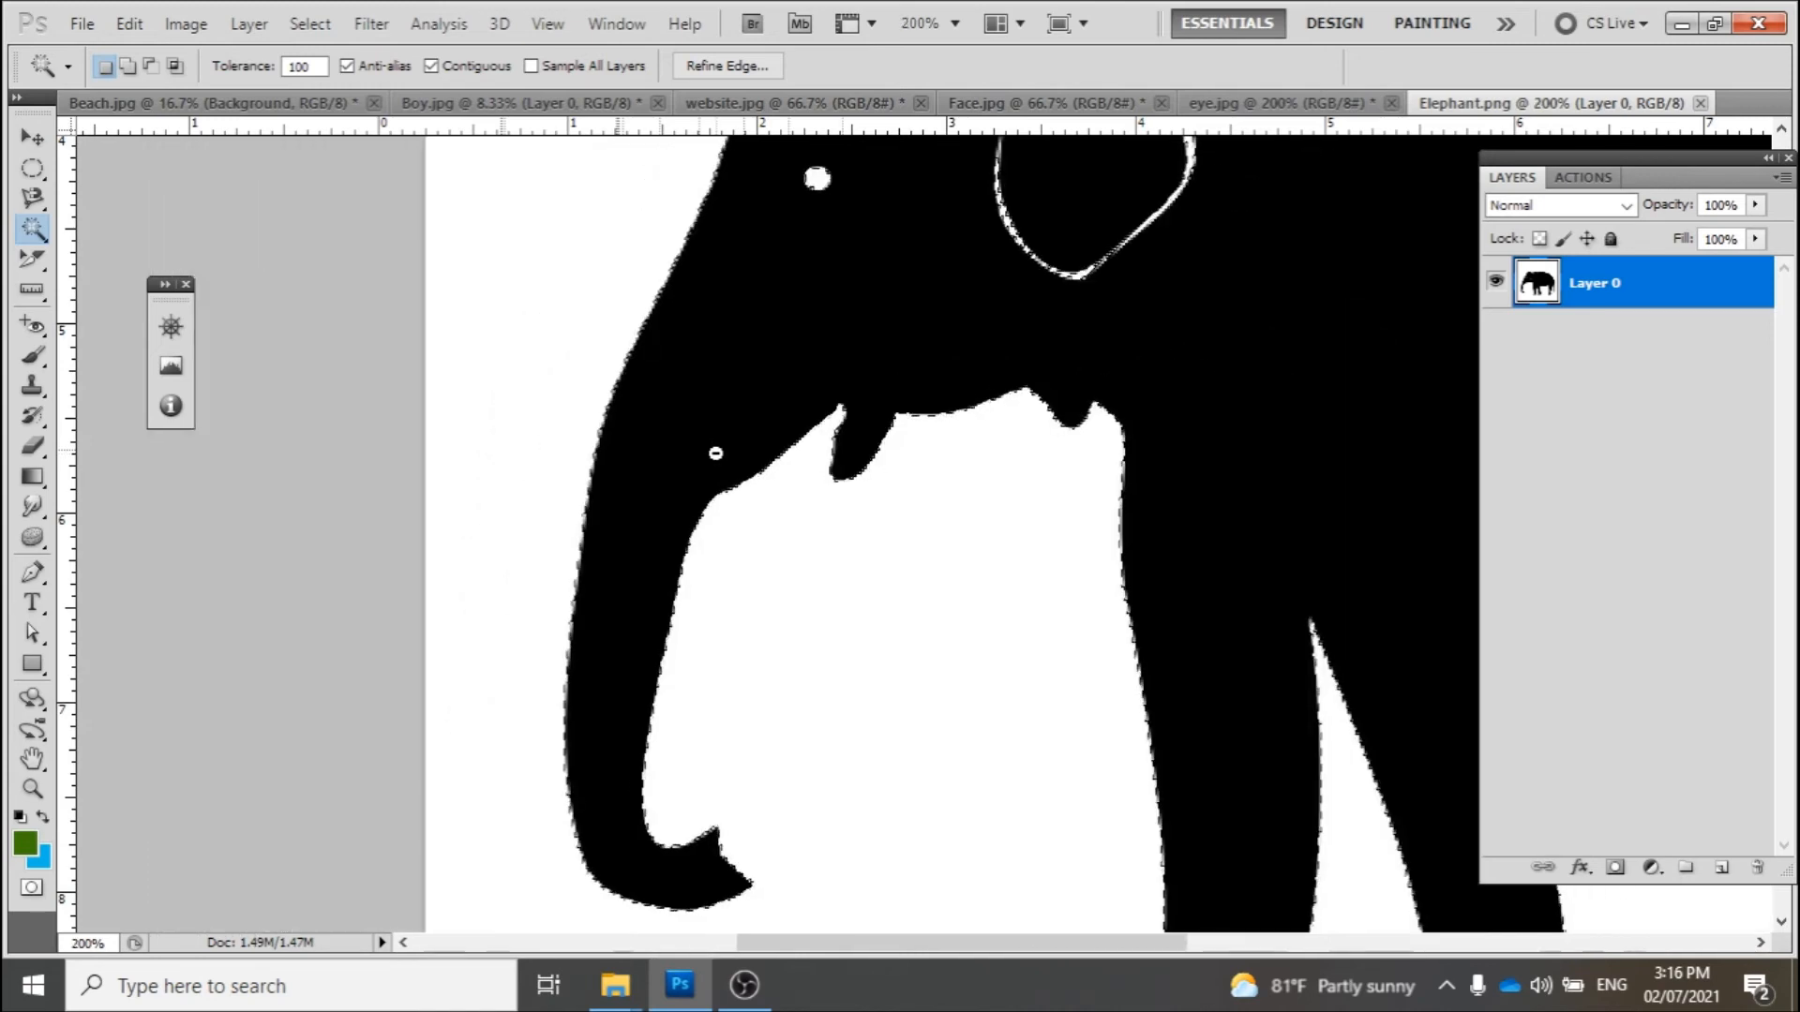
{"action": "scroll", "coordinate": [715, 454], "scroll_direction": "down", "scroll_amount": 2}
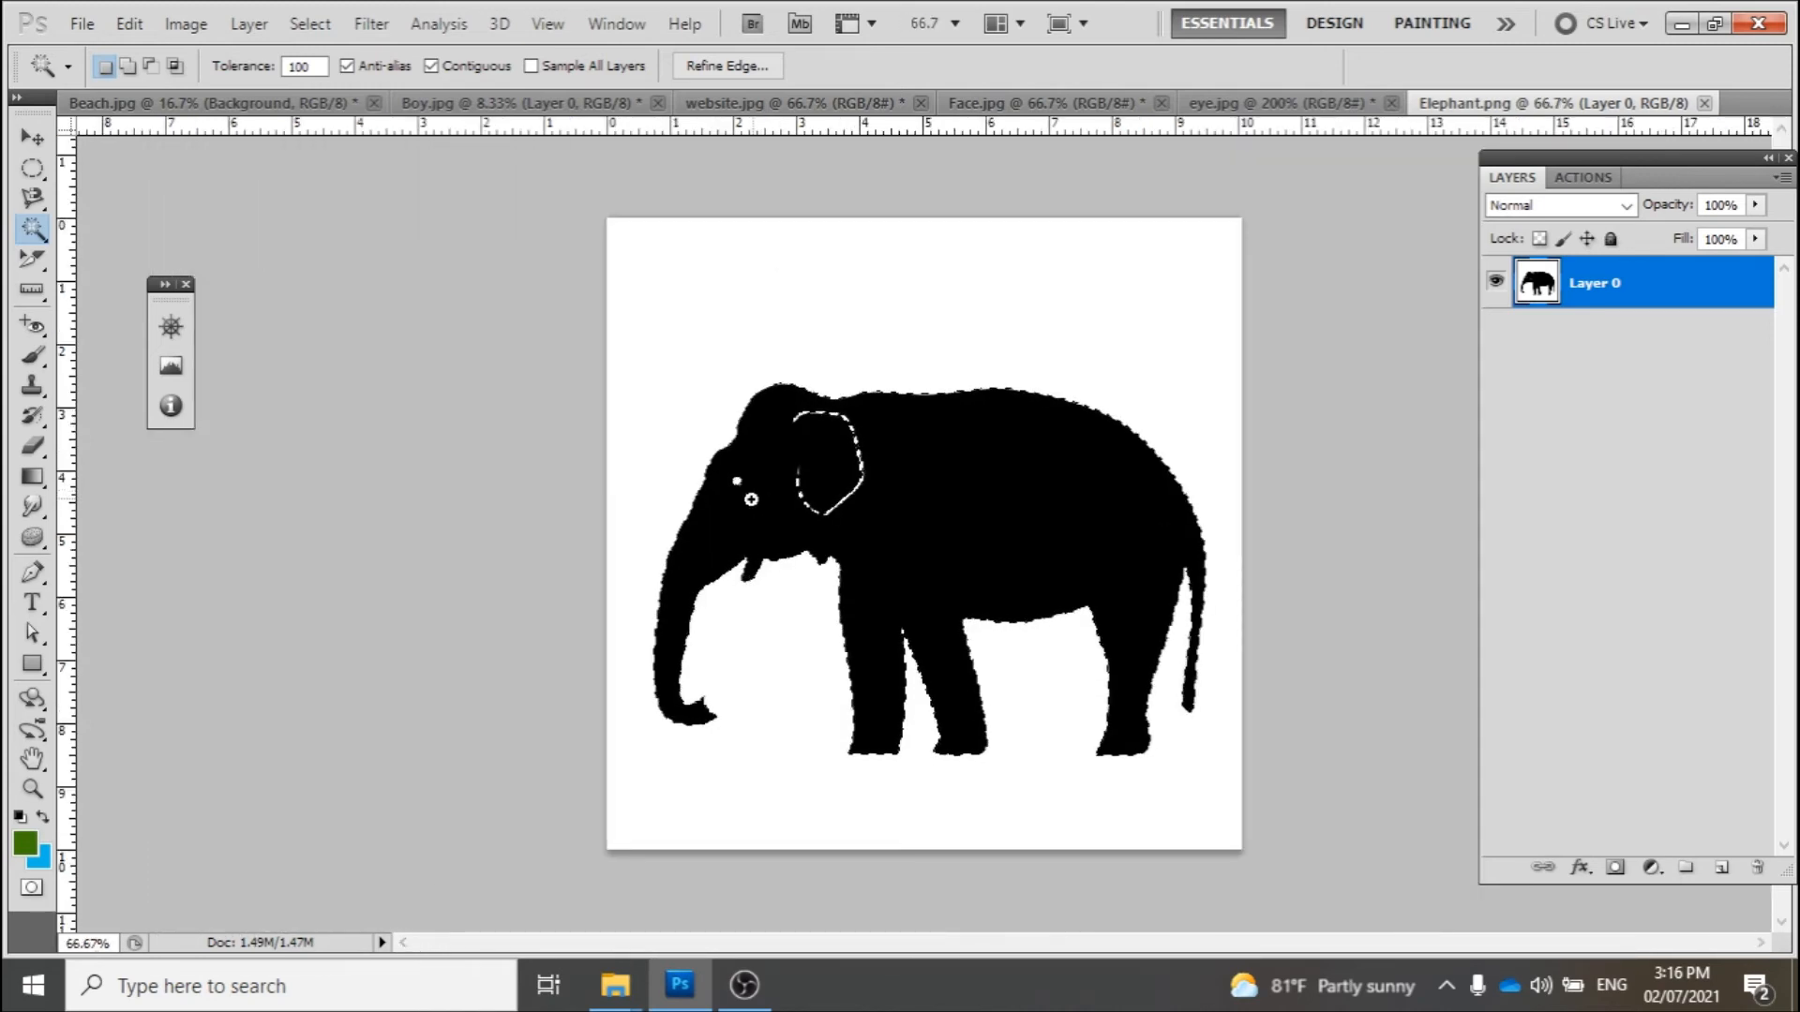
{"action": "scroll", "coordinate": [731, 511], "scroll_direction": "up", "scroll_amount": 2}
{"action": "left_click_drag", "start_coordinate": [675, 515], "coordinate": [772, 347]}
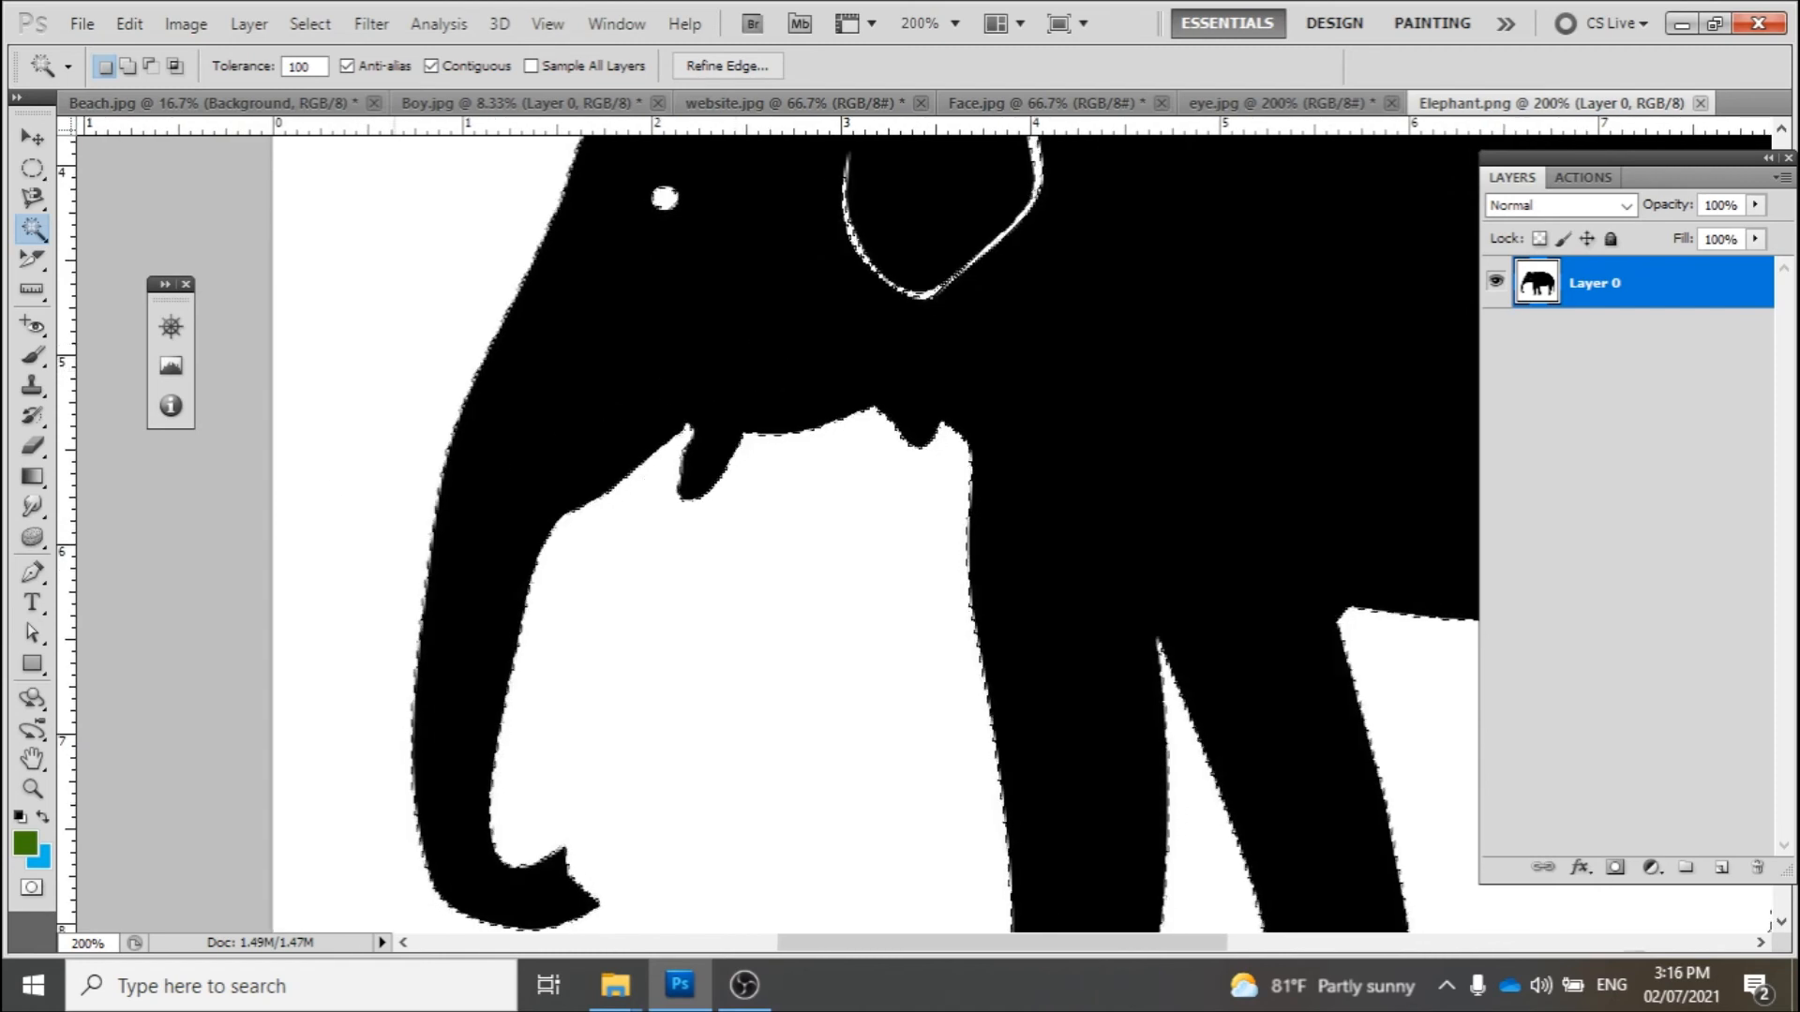
Activate the Brush tool and look through its brush presets
{"action": "left_click", "coordinate": [32, 356]}
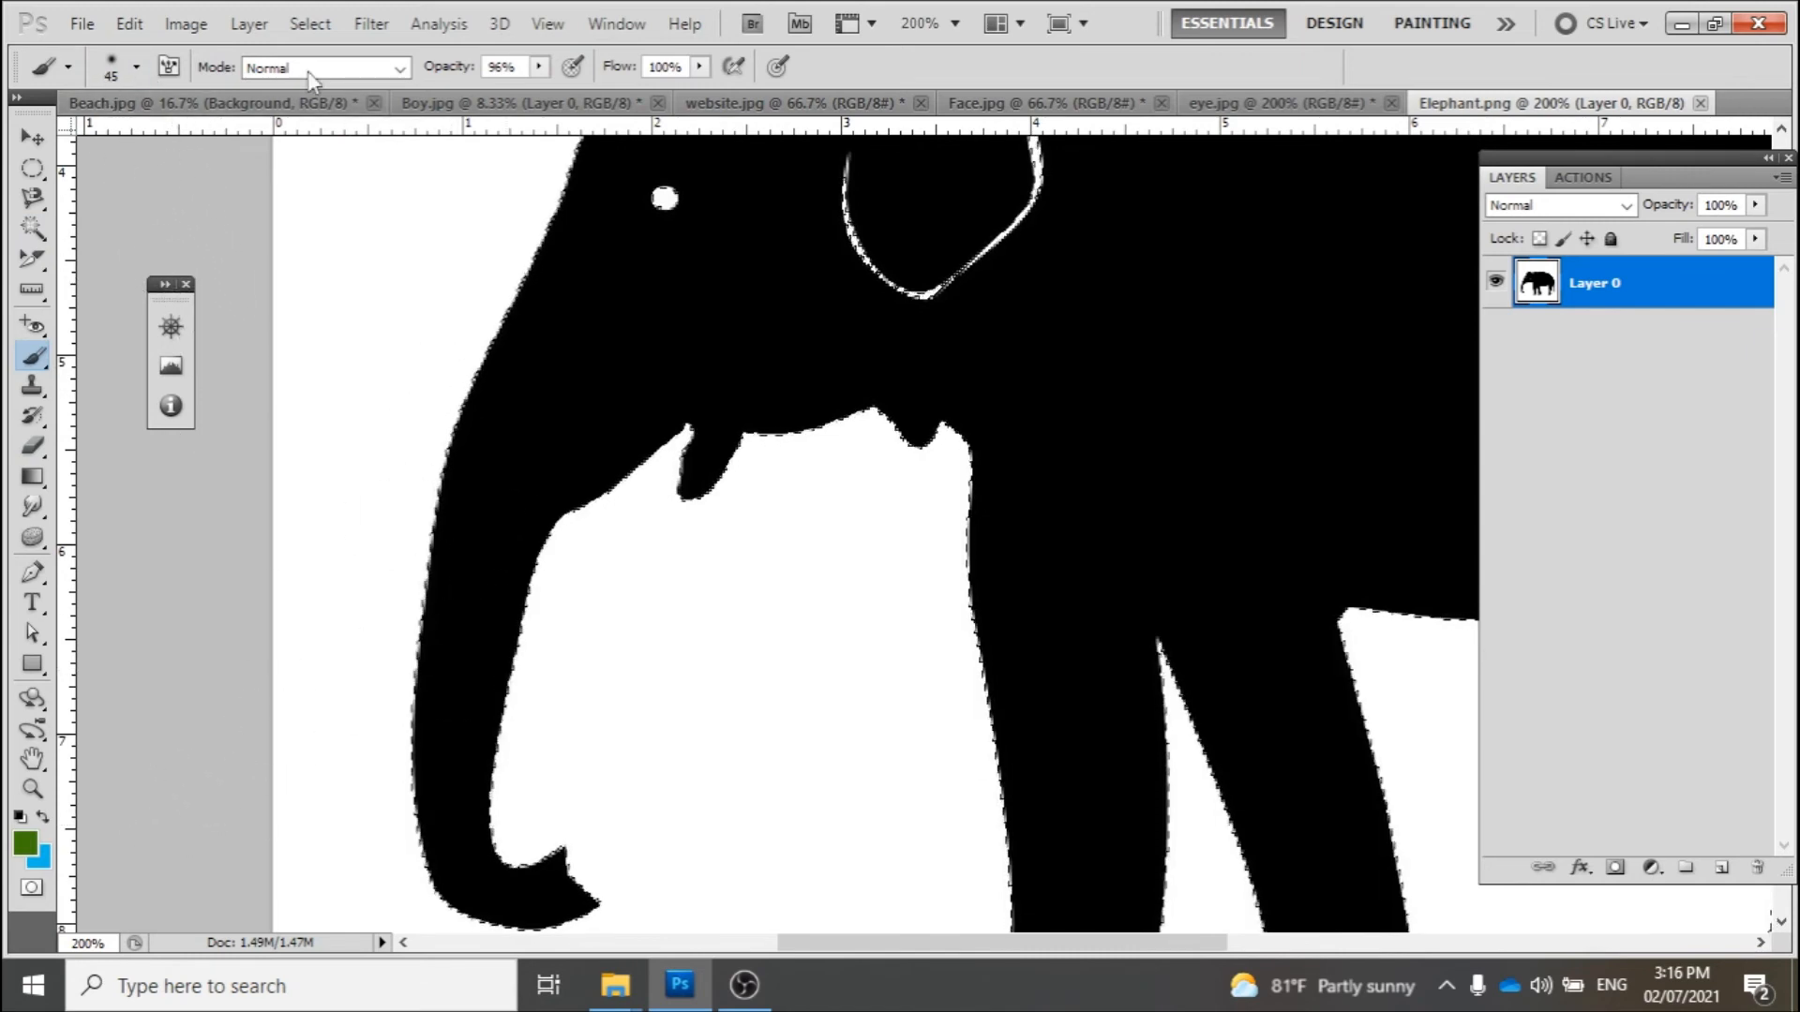
{"action": "left_click", "coordinate": [137, 69]}
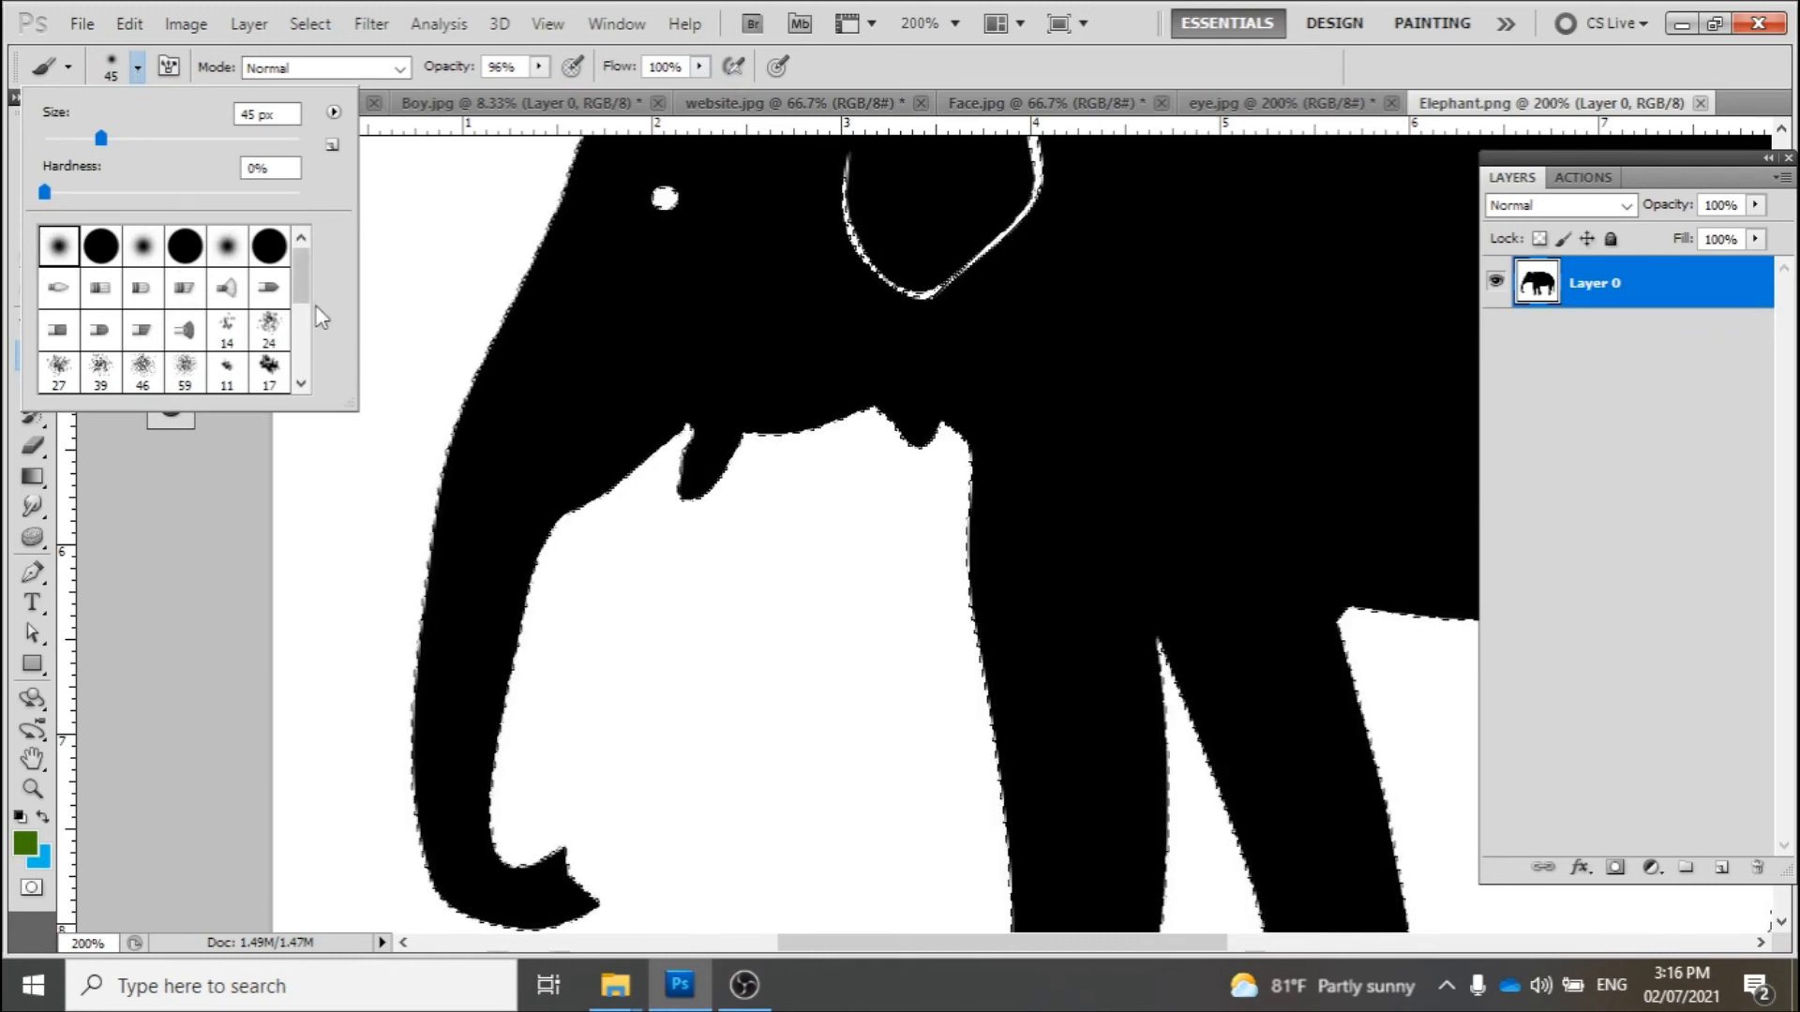
{"action": "left_click_drag", "start_coordinate": [307, 291], "coordinate": [304, 356]}
{"action": "left_click", "coordinate": [139, 69]}
{"action": "left_click", "coordinate": [139, 68]}
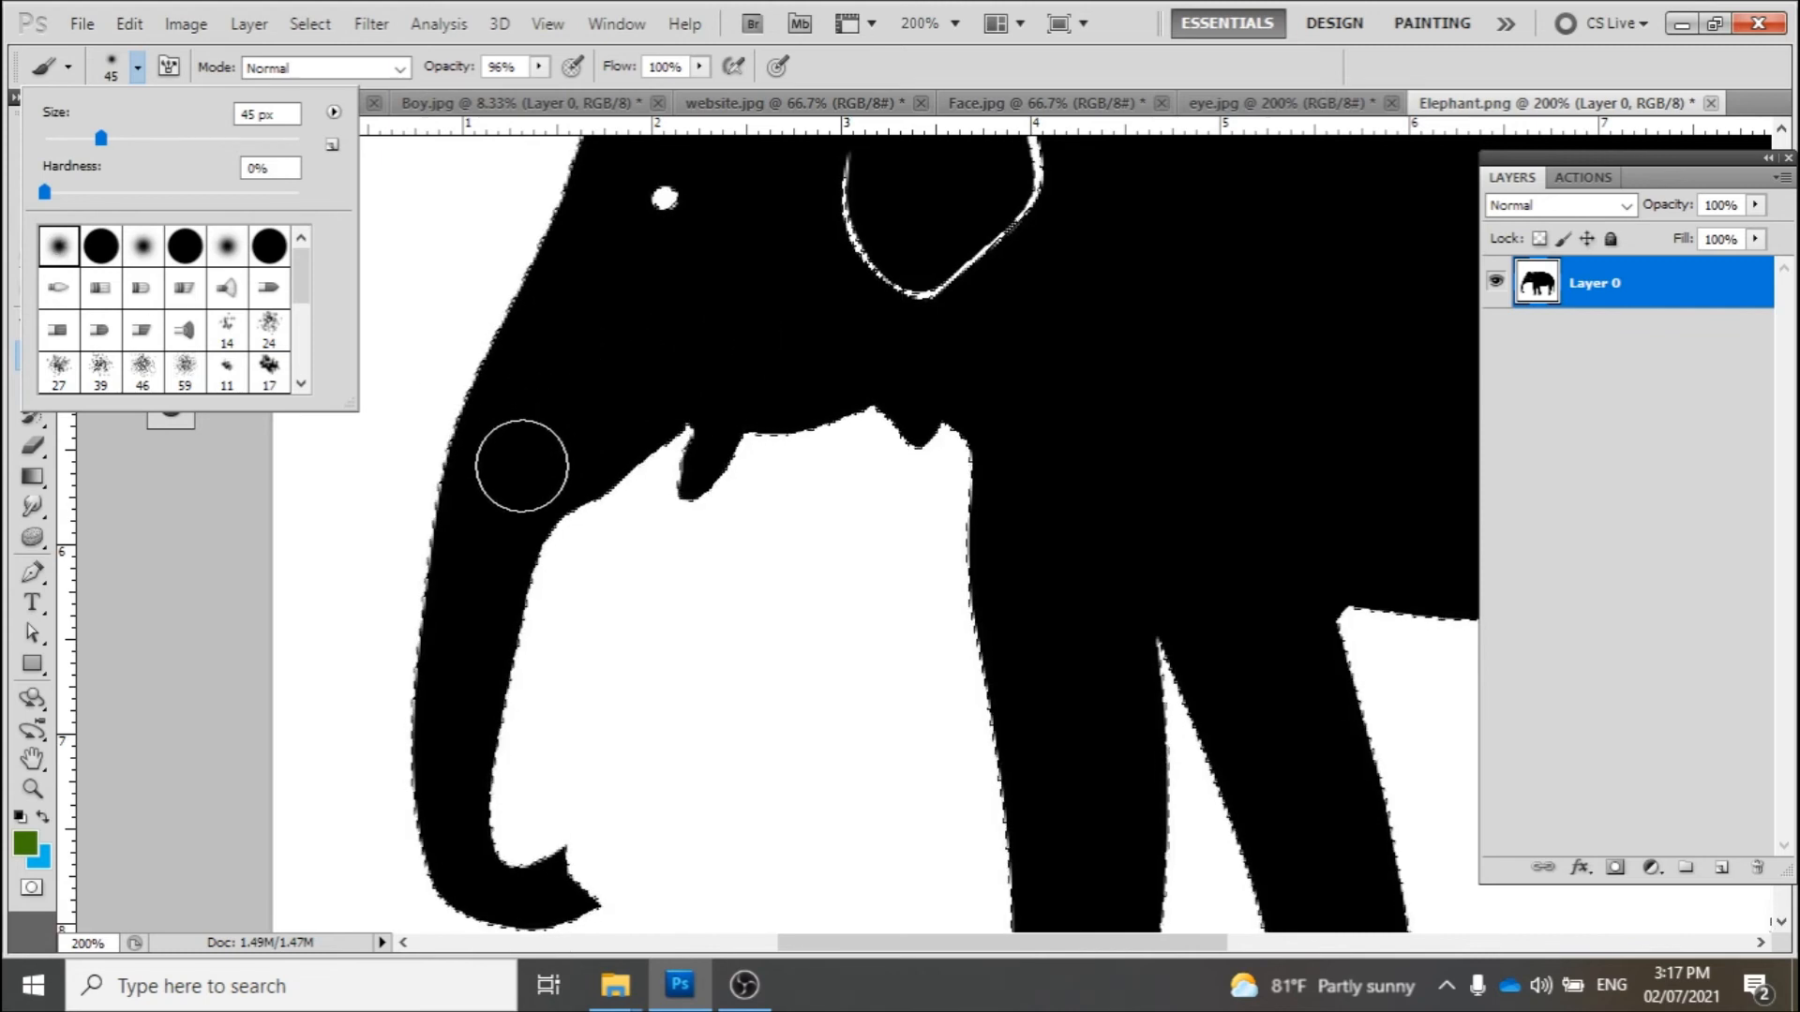
Try a green stroke along the trunk with the 45 px soft round brush and one across the shoulder at 100% hardness, and undo both
{"action": "left_click", "coordinate": [450, 752]}
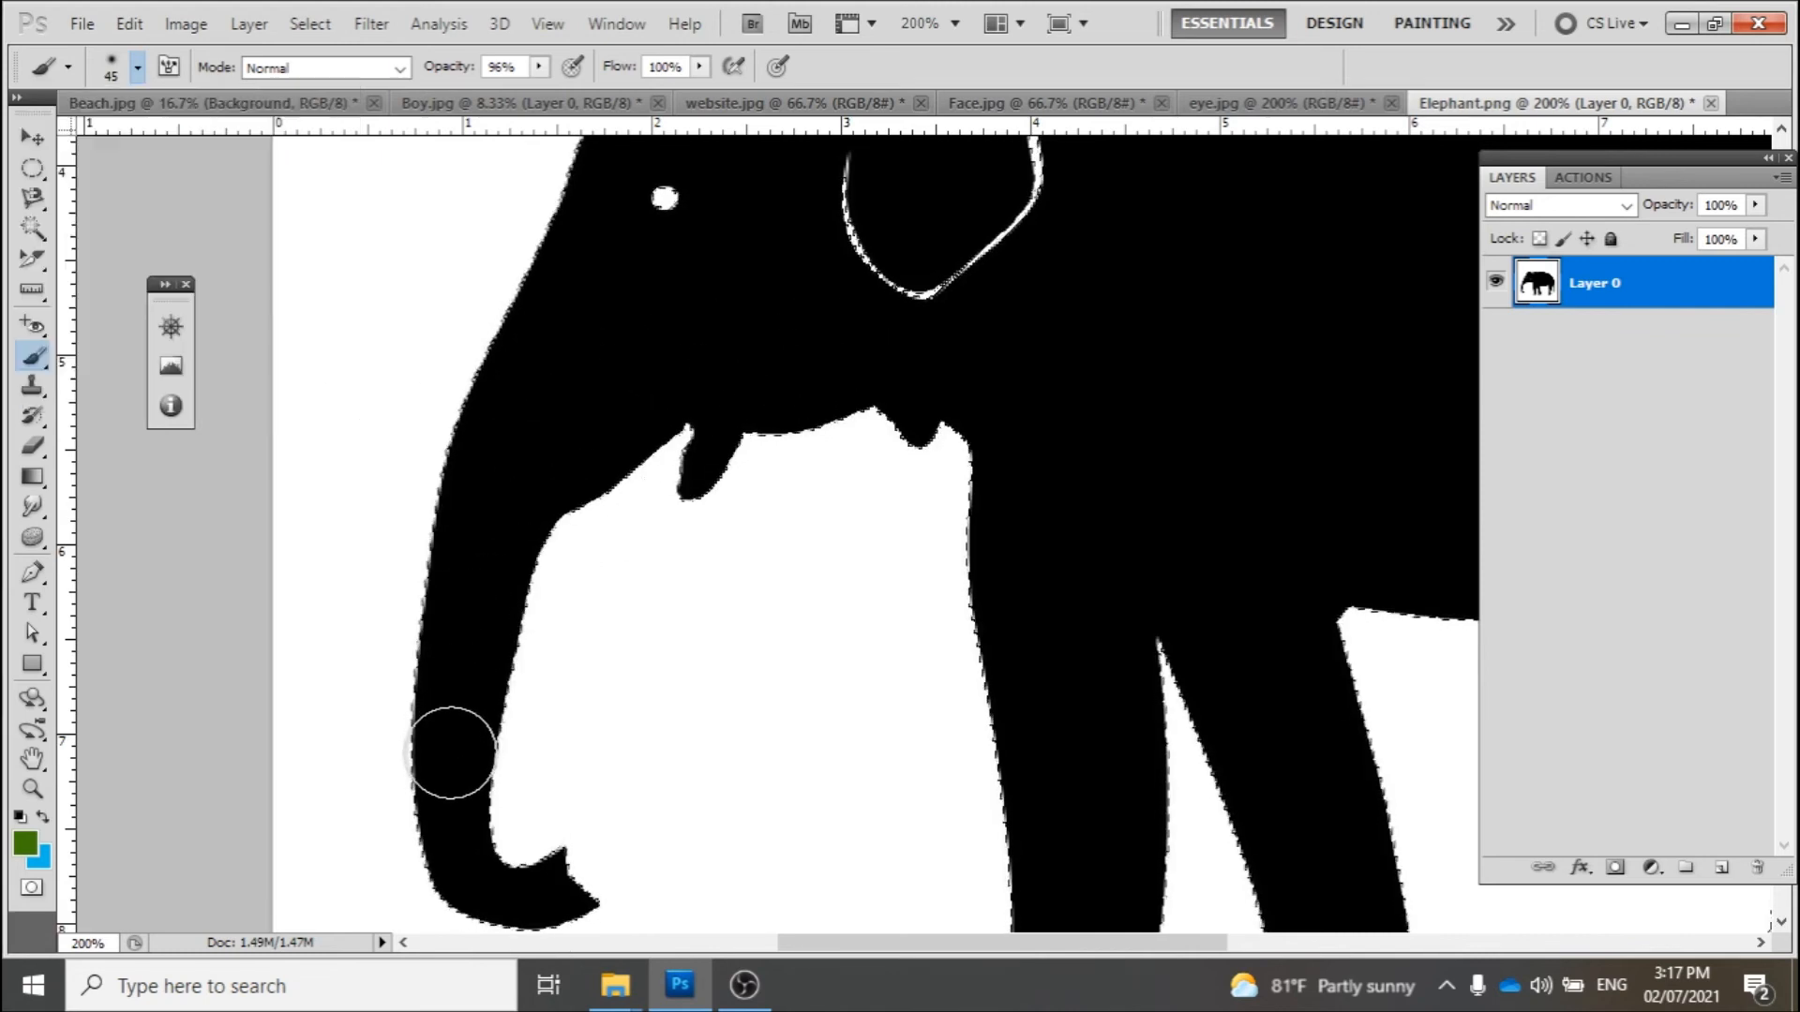
{"action": "mouse_move", "coordinate": [583, 424]}
{"action": "left_mouse_down"}
{"action": "mouse_move", "coordinate": [663, 313]}
{"action": "mouse_move", "coordinate": [691, 362]}
{"action": "left_mouse_up"}
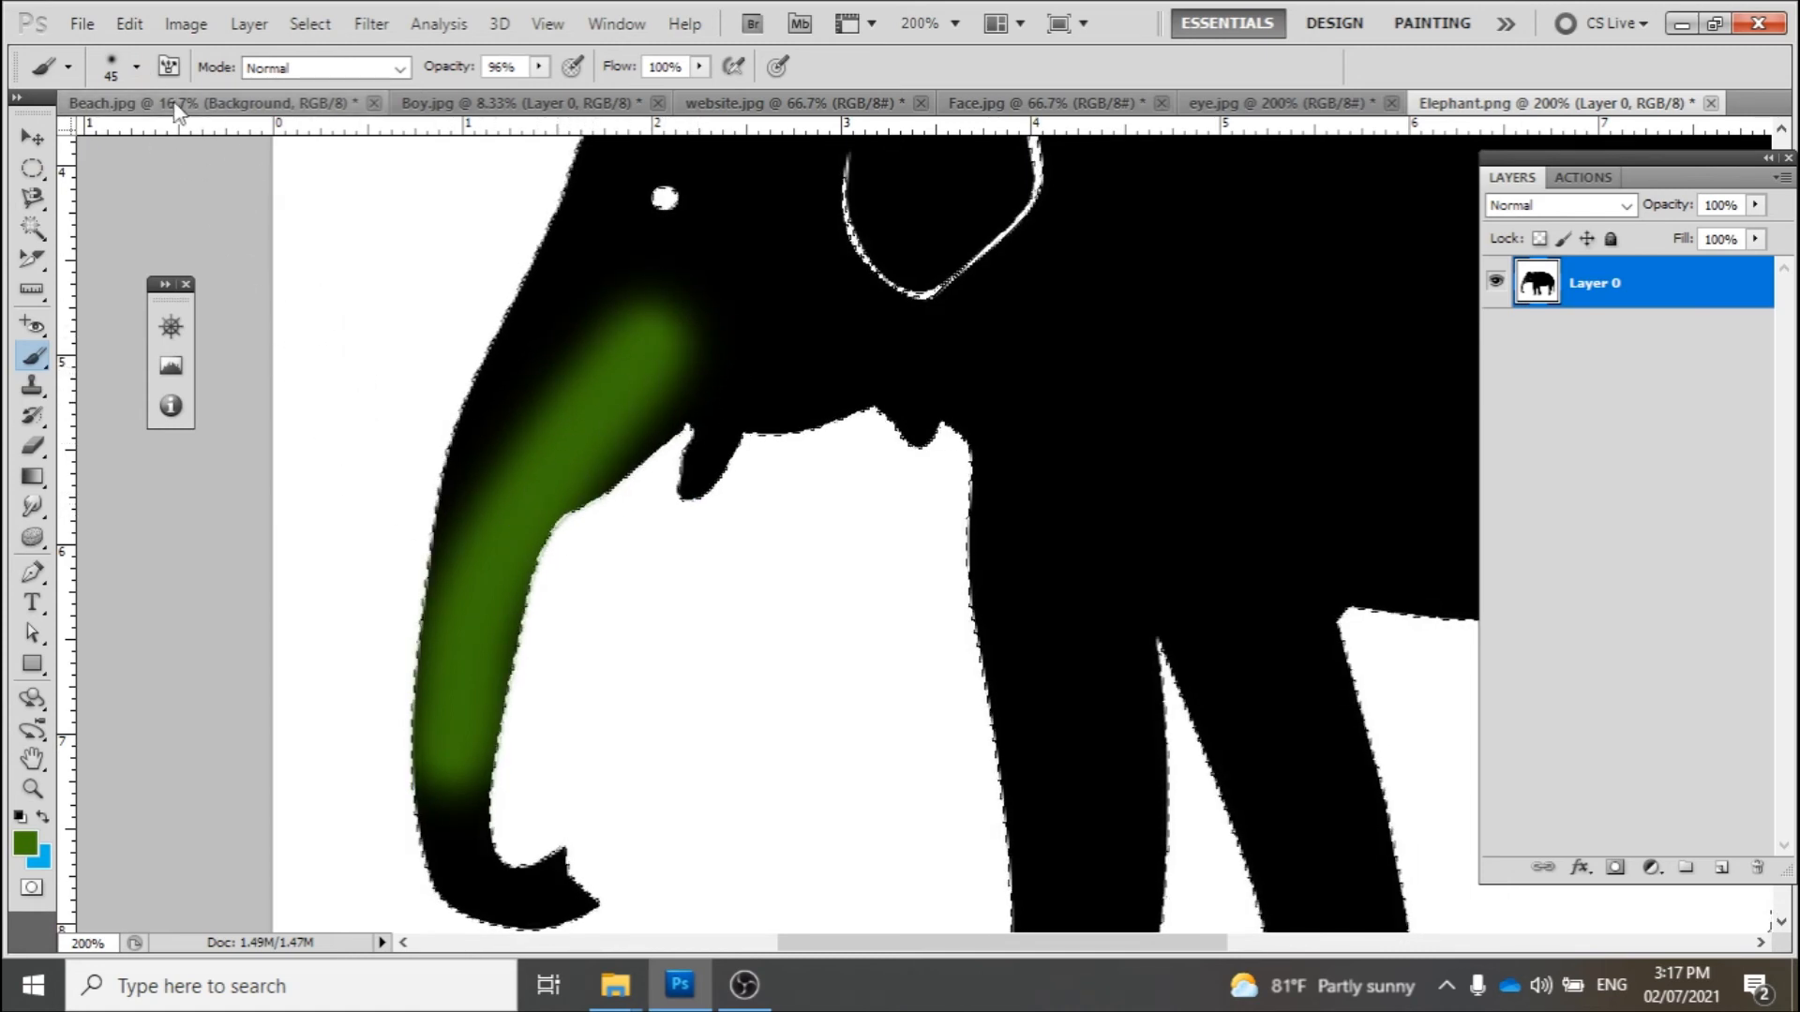
{"action": "left_click", "coordinate": [137, 67]}
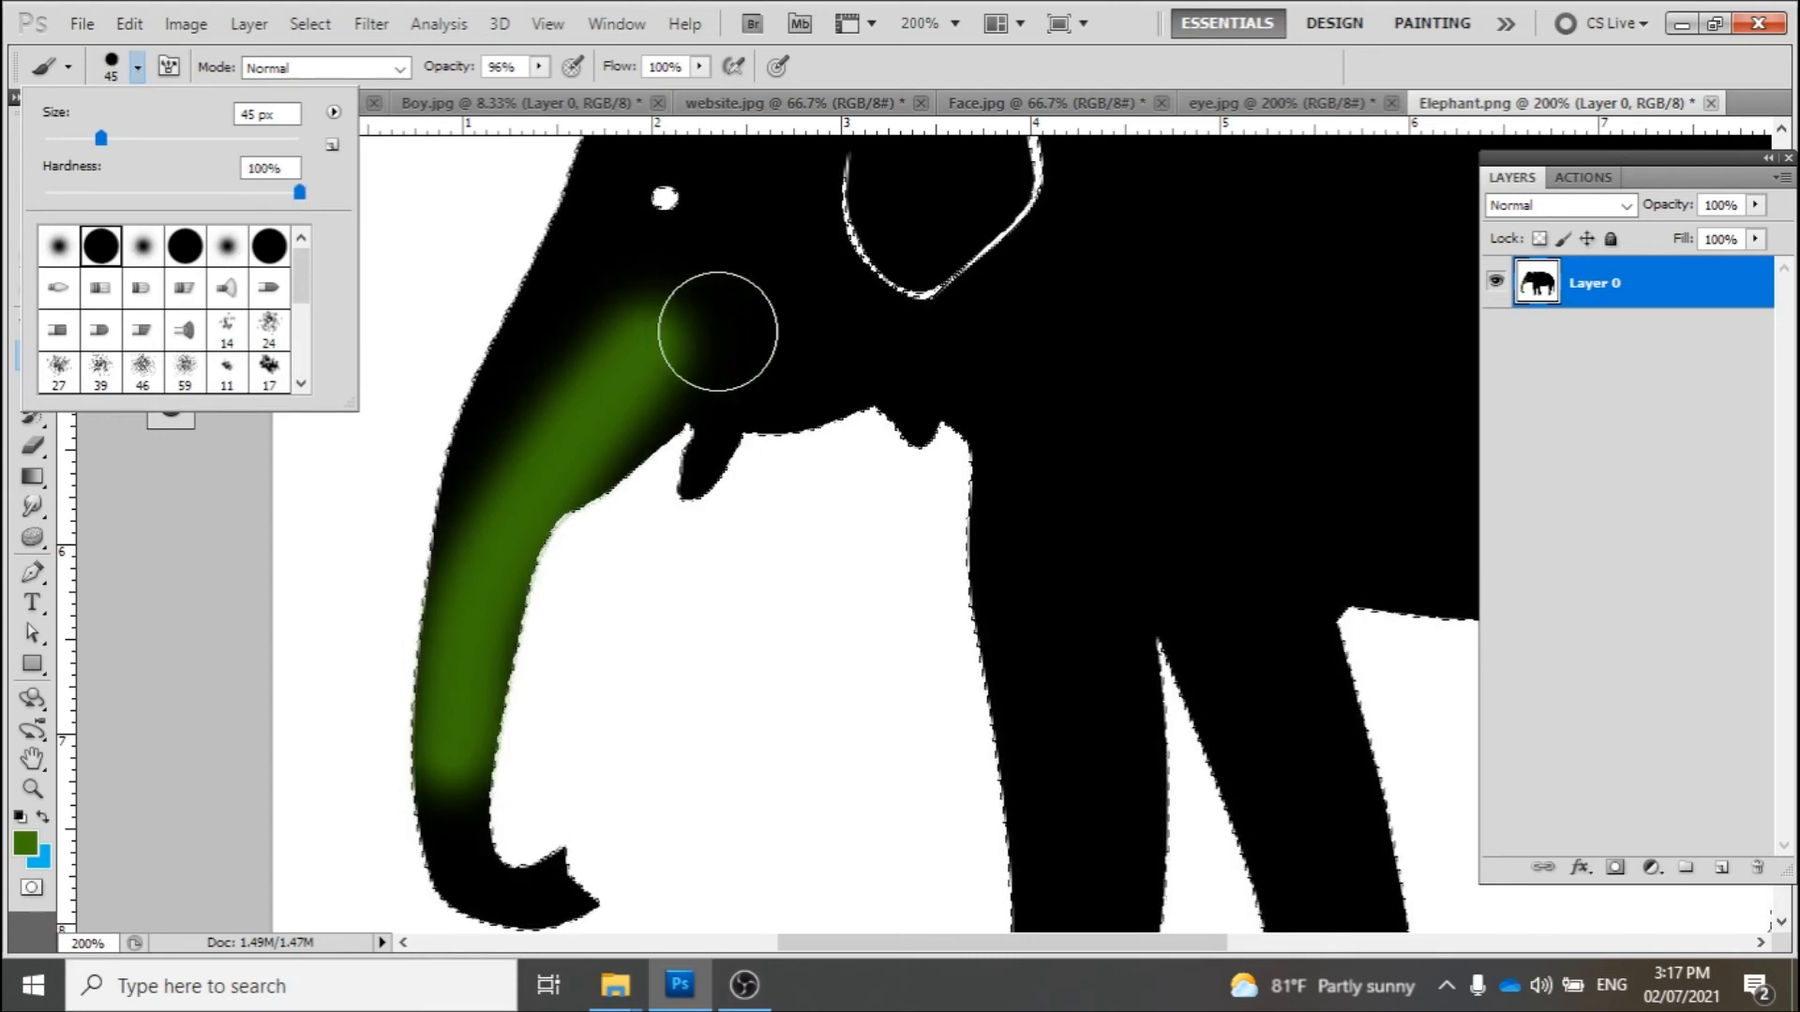
{"action": "left_click_drag", "start_coordinate": [1007, 346], "coordinate": [1302, 333]}
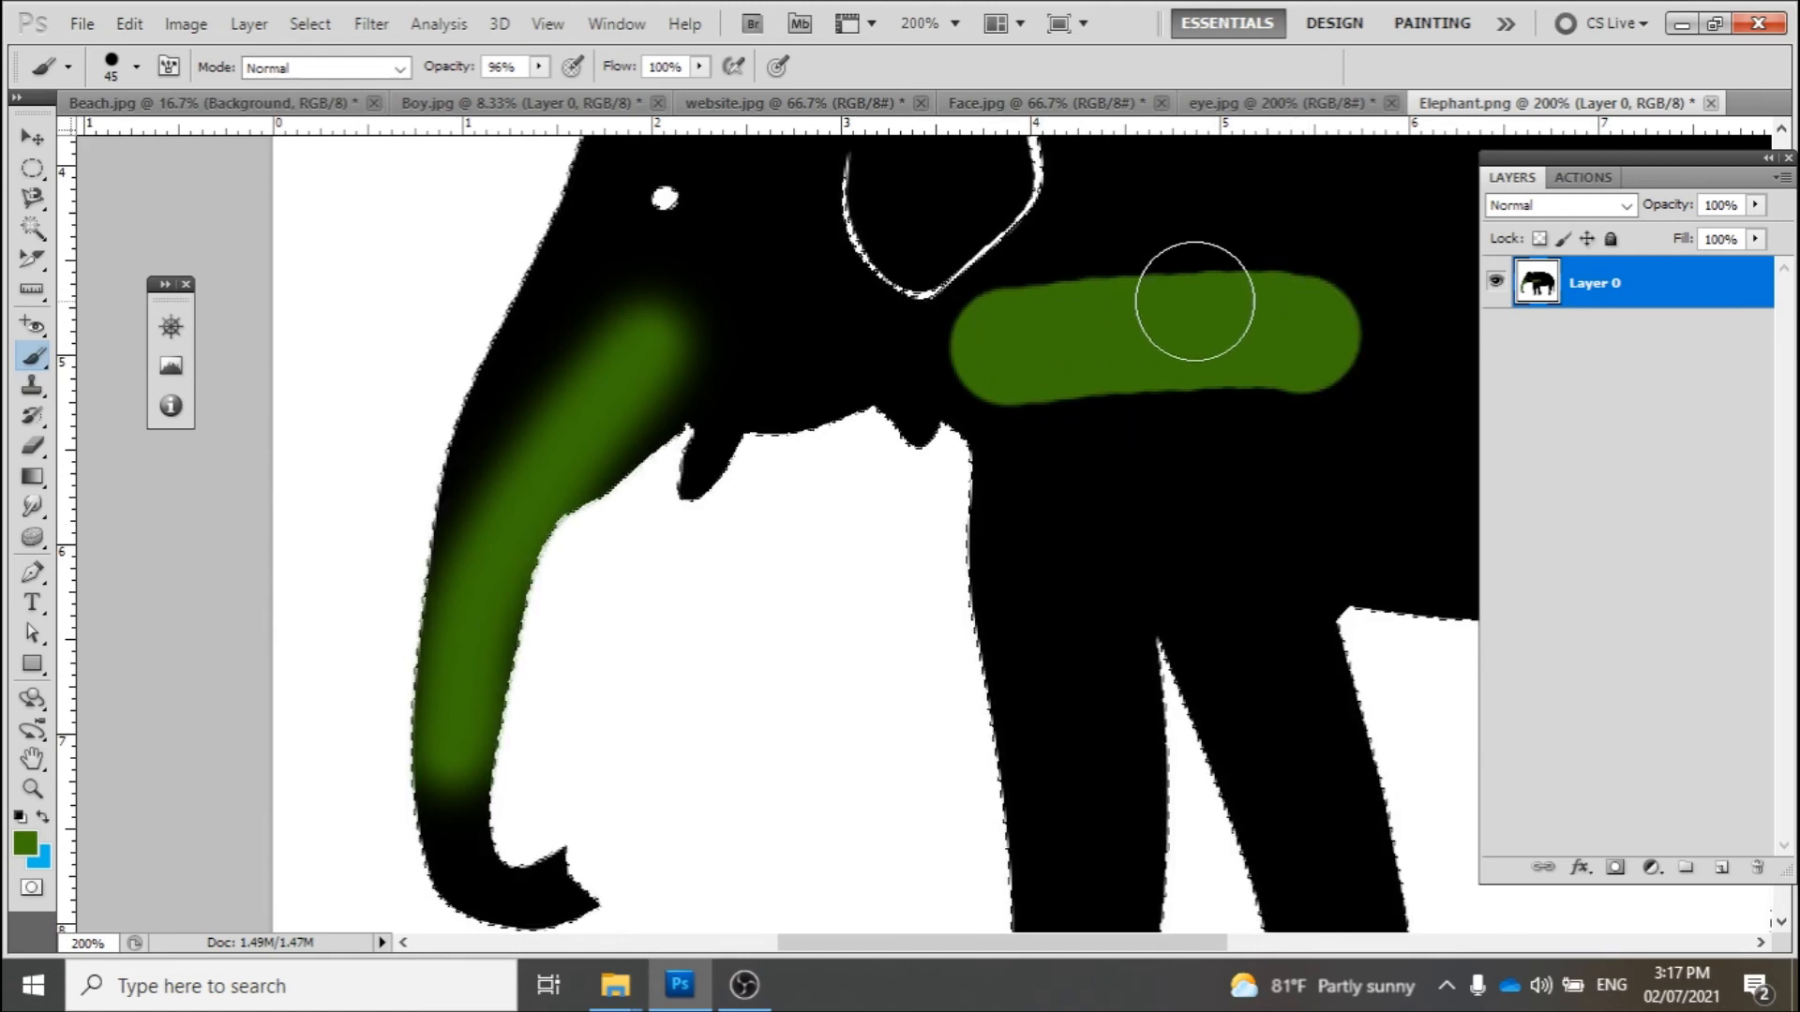
{"action": "key", "text": "ctrl+alt+z"}
{"action": "key", "text": "ctrl+alt+z"}
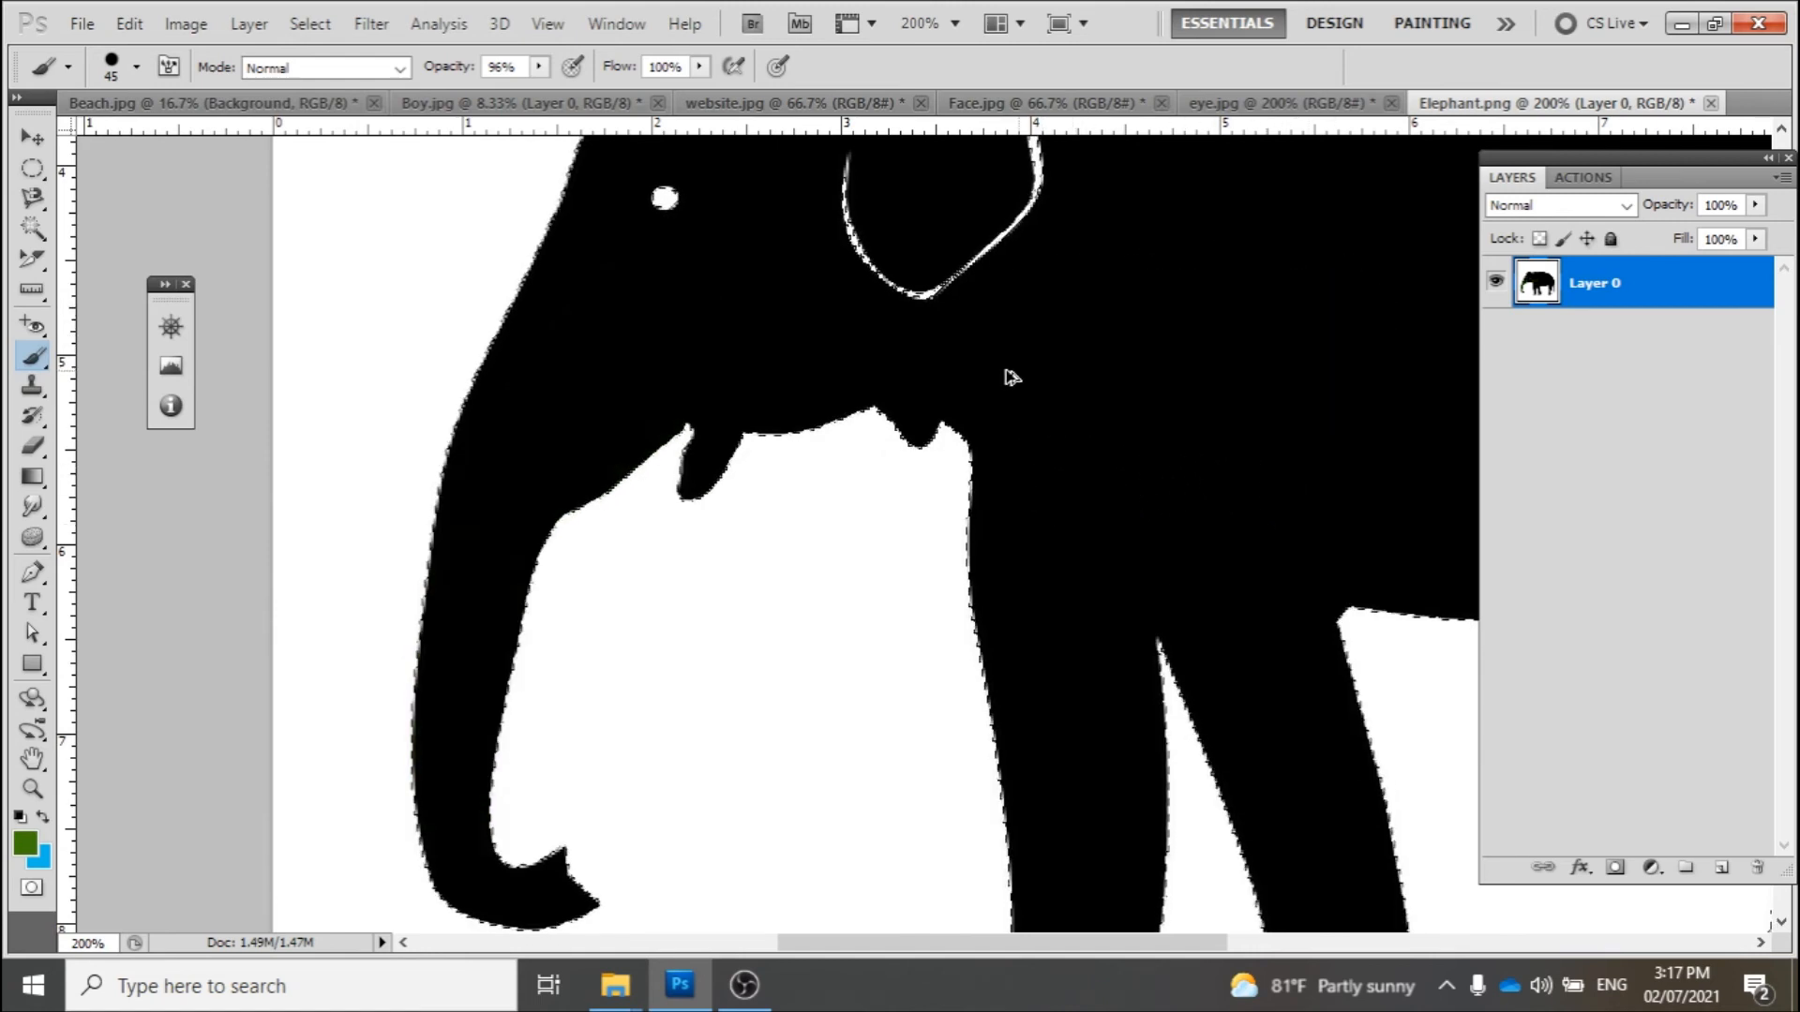
Choose the third bristle brush preset at 45 px and paint green strokes on the upper trunk, below the ear and on the shoulder
{"action": "left_click", "coordinate": [137, 68]}
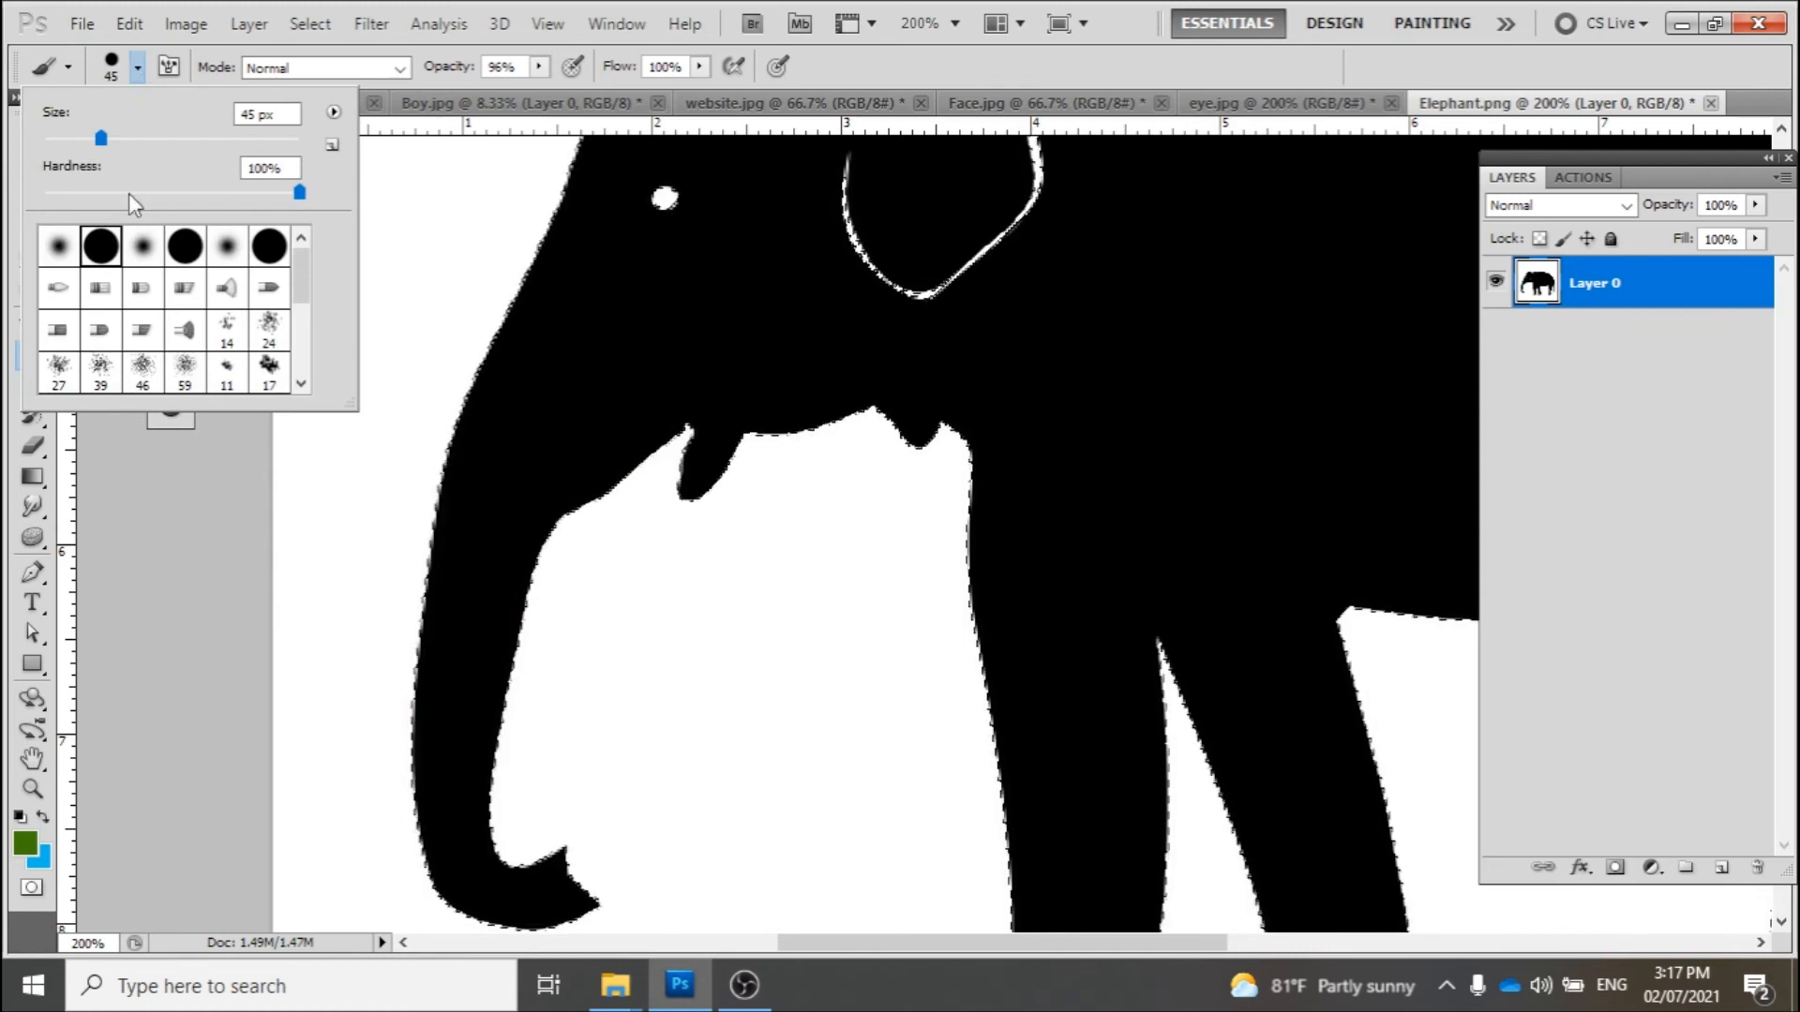
{"action": "scroll", "coordinate": [267, 339], "scroll_direction": "down", "scroll_amount": 1}
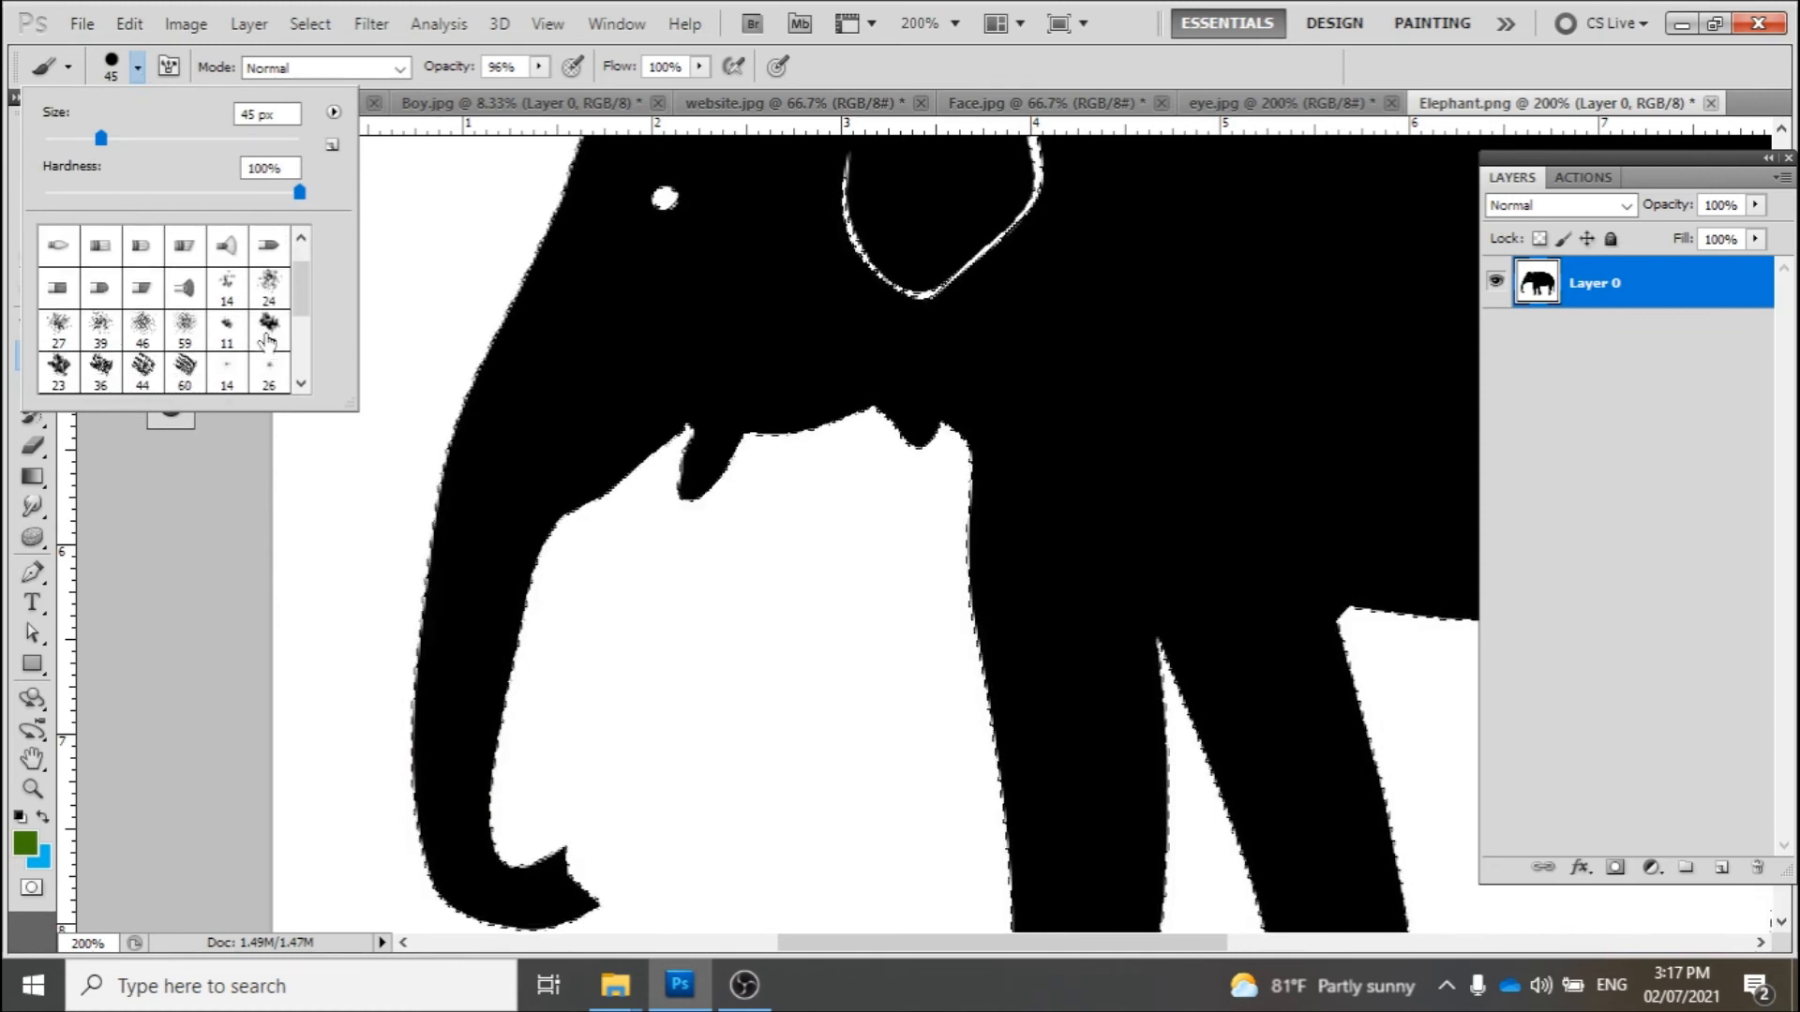
{"action": "scroll", "coordinate": [199, 317], "scroll_direction": "up", "scroll_amount": 1}
{"action": "left_click", "coordinate": [141, 288]}
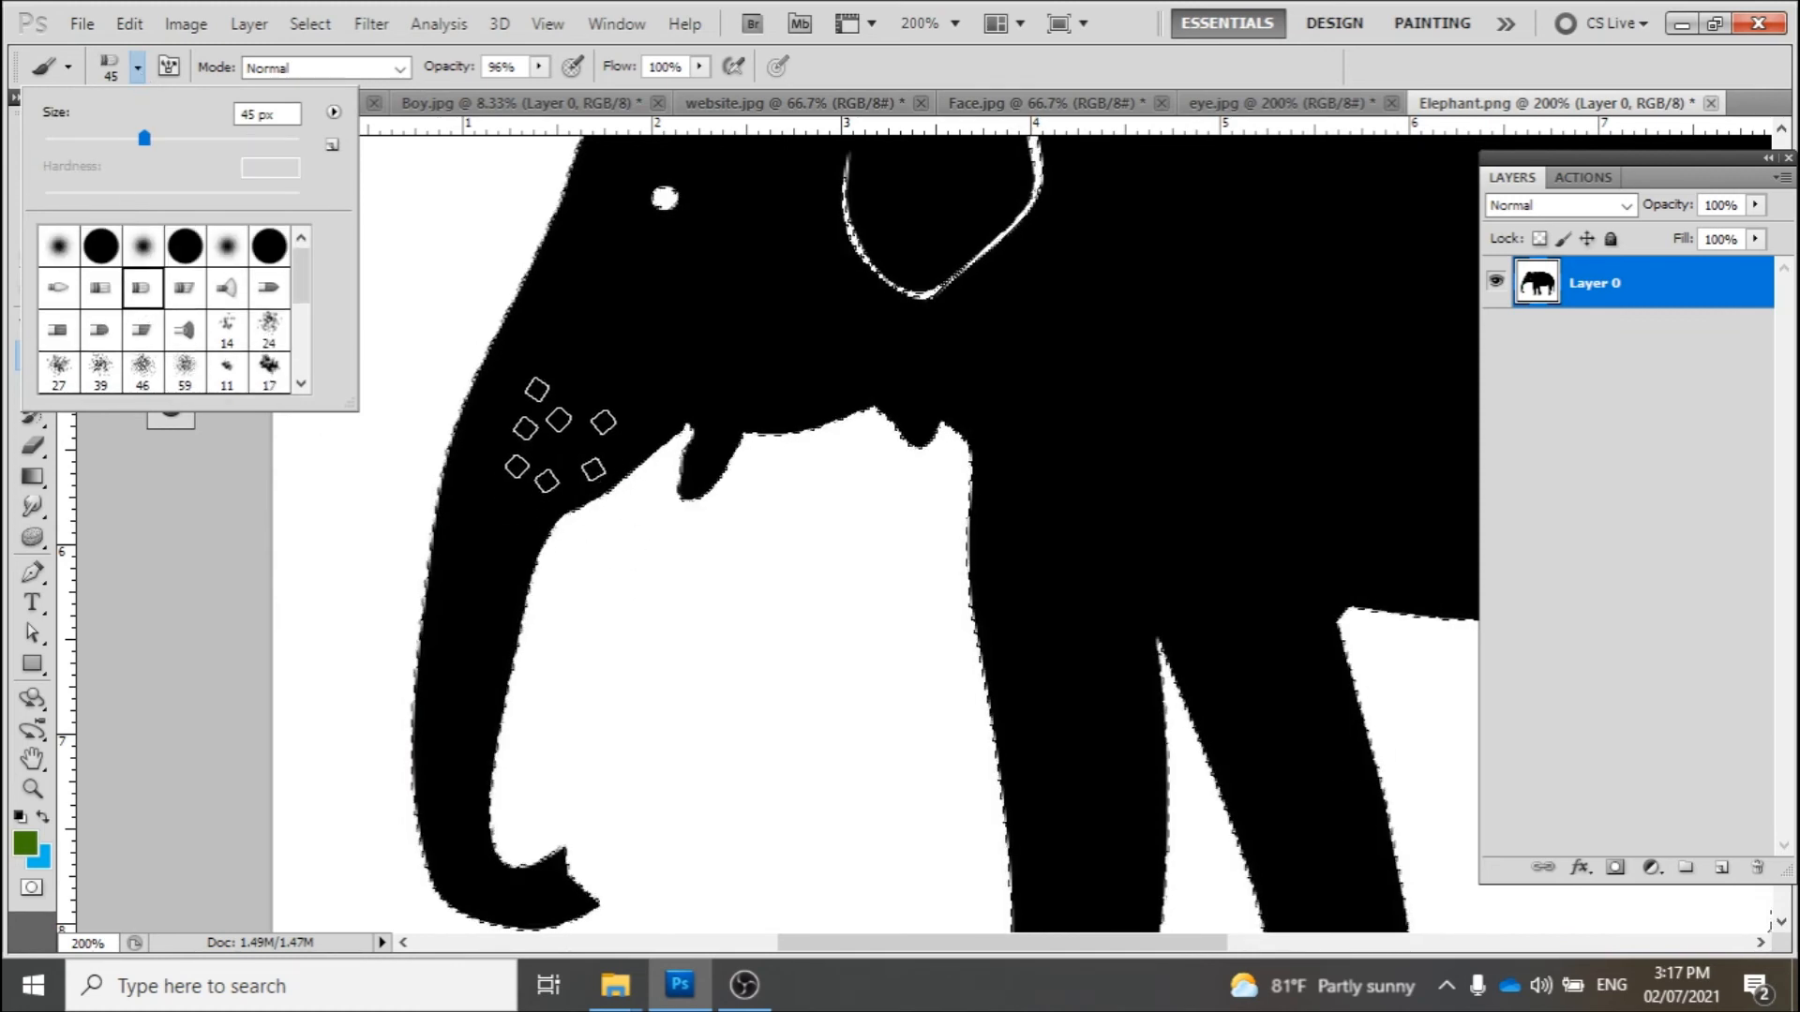
{"action": "left_click_drag", "start_coordinate": [561, 428], "coordinate": [653, 360]}
{"action": "left_click_drag", "start_coordinate": [941, 352], "coordinate": [1085, 341]}
{"action": "mouse_move", "coordinate": [1176, 455]}
{"action": "left_mouse_down"}
{"action": "mouse_move", "coordinate": [1197, 515]}
{"action": "mouse_move", "coordinate": [922, 437]}
{"action": "left_mouse_up"}
{"action": "key", "text": "ctrl+minus"}
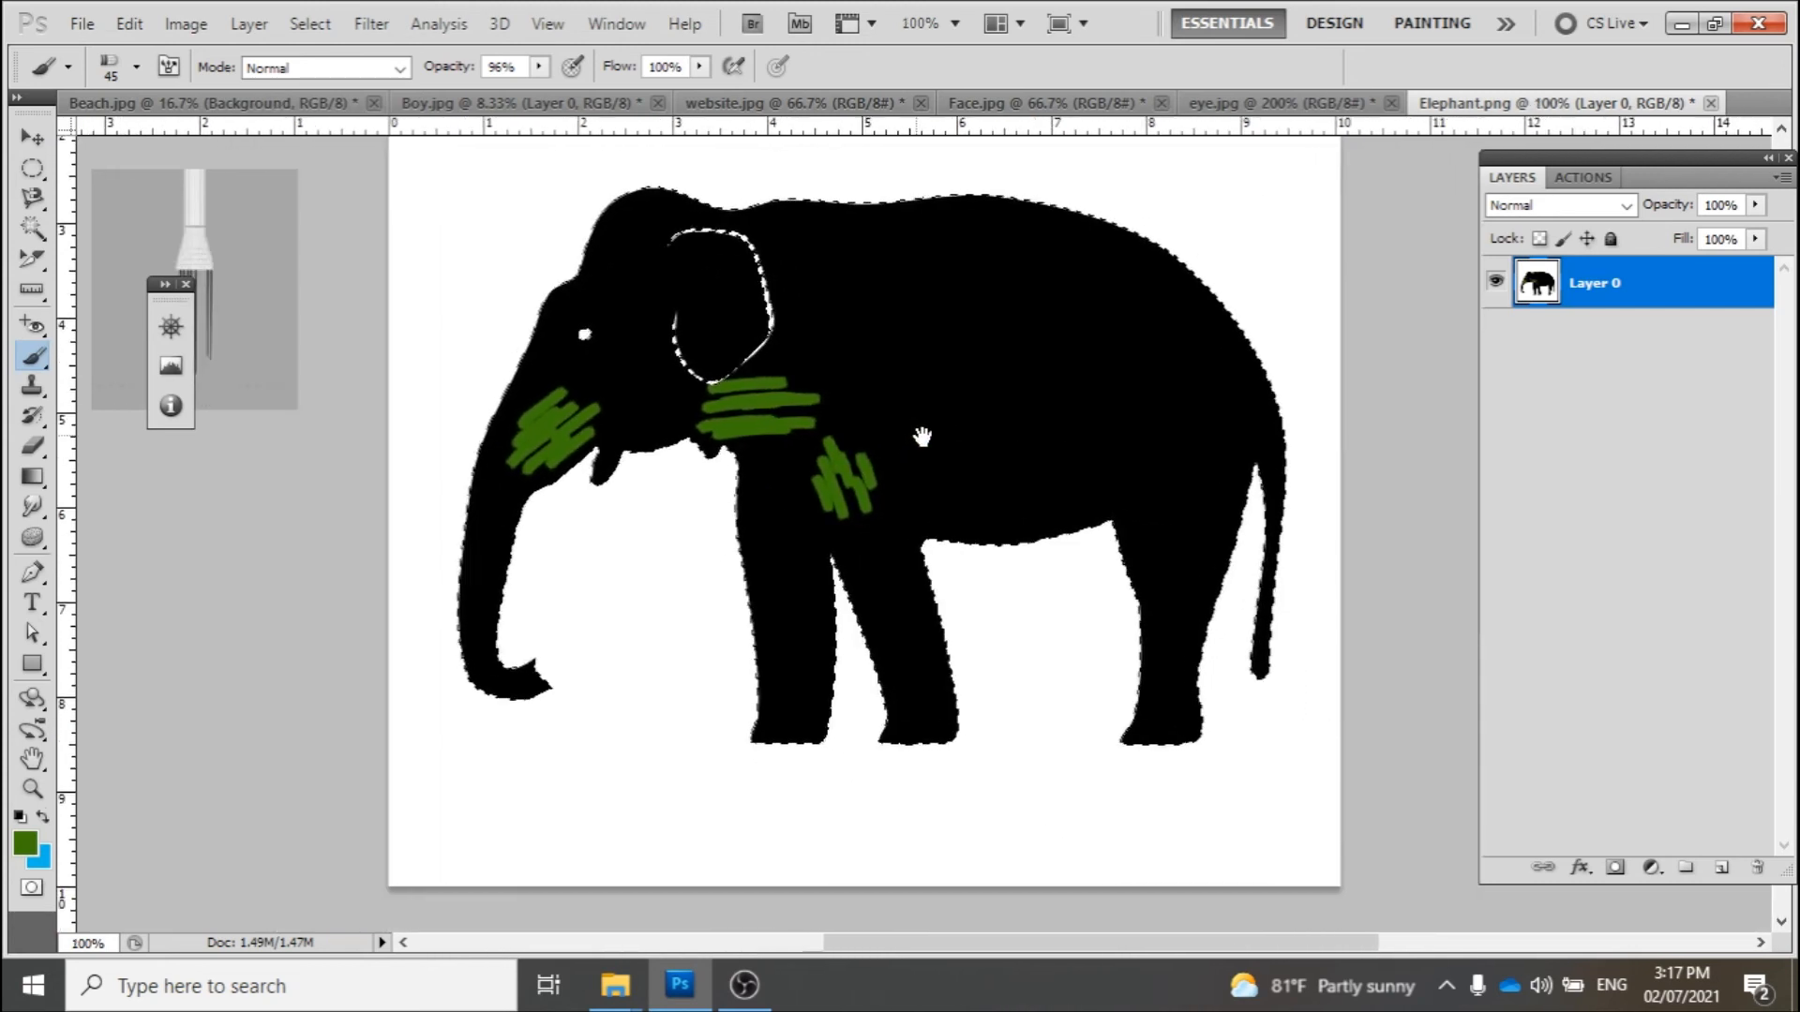
Choose the 134 px grass brush preset and deselect the elephant outline
{"action": "left_click", "coordinate": [136, 67]}
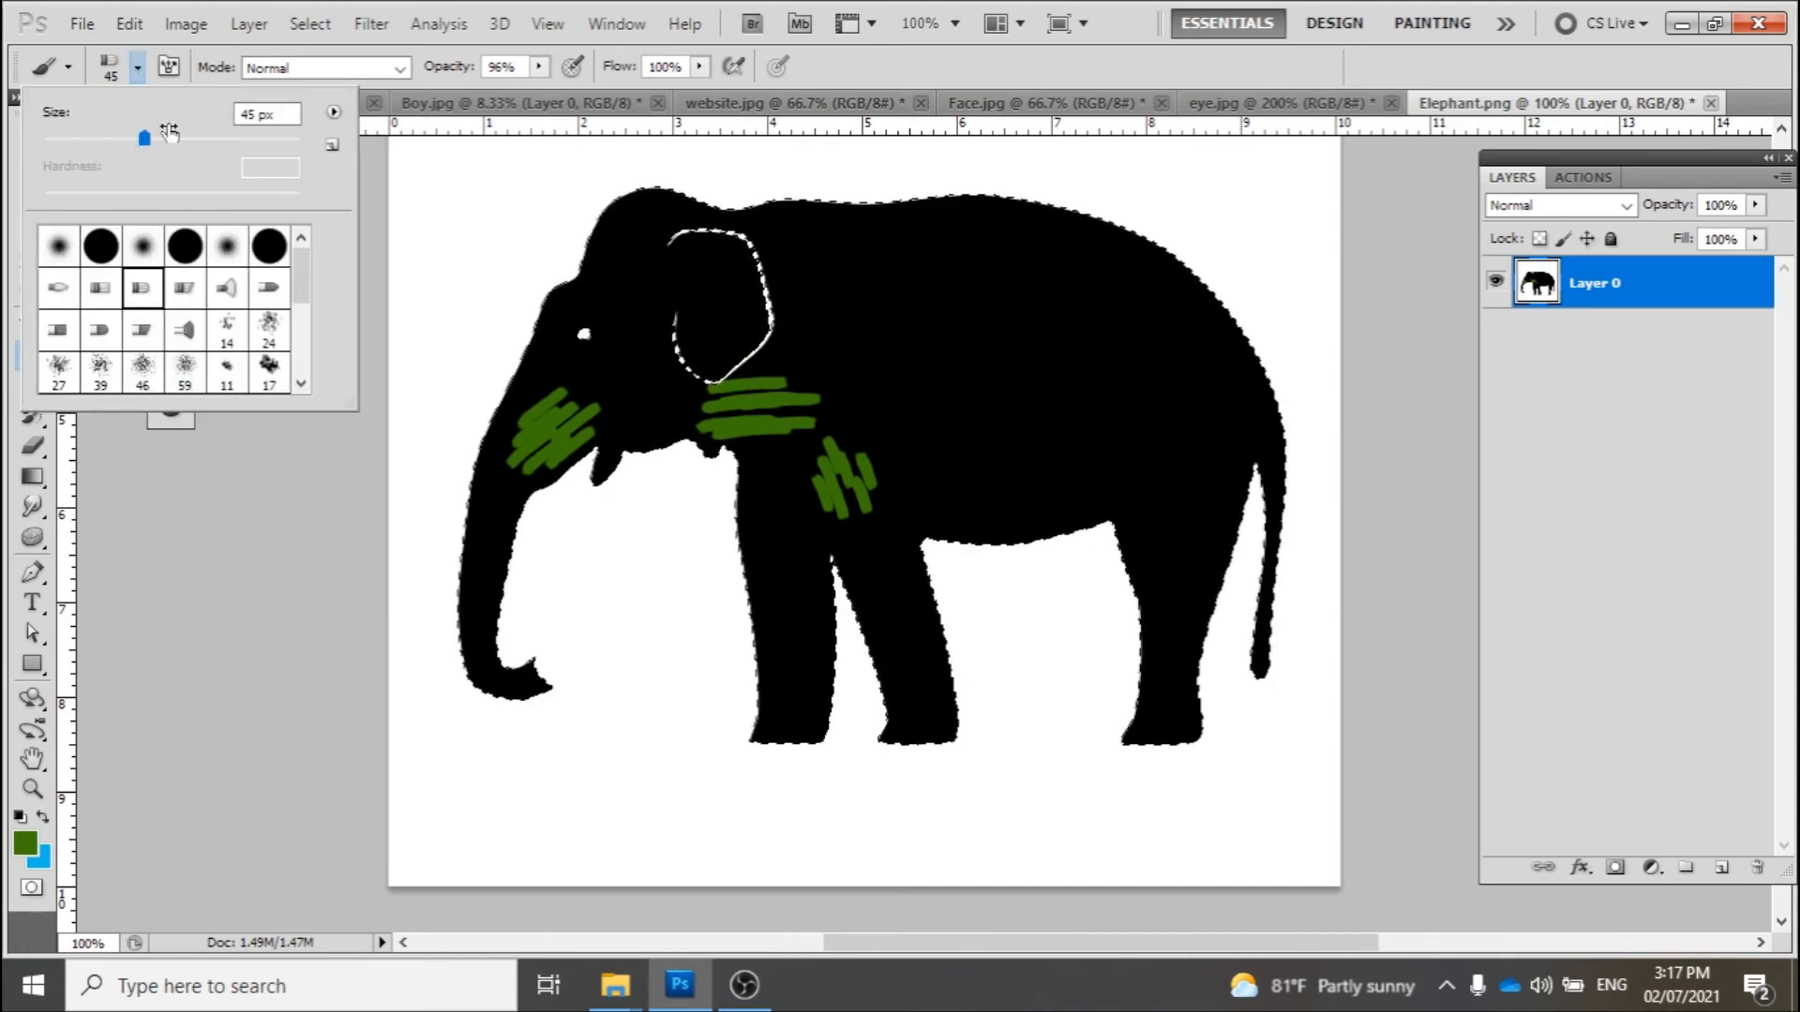
{"action": "left_click", "coordinate": [136, 68]}
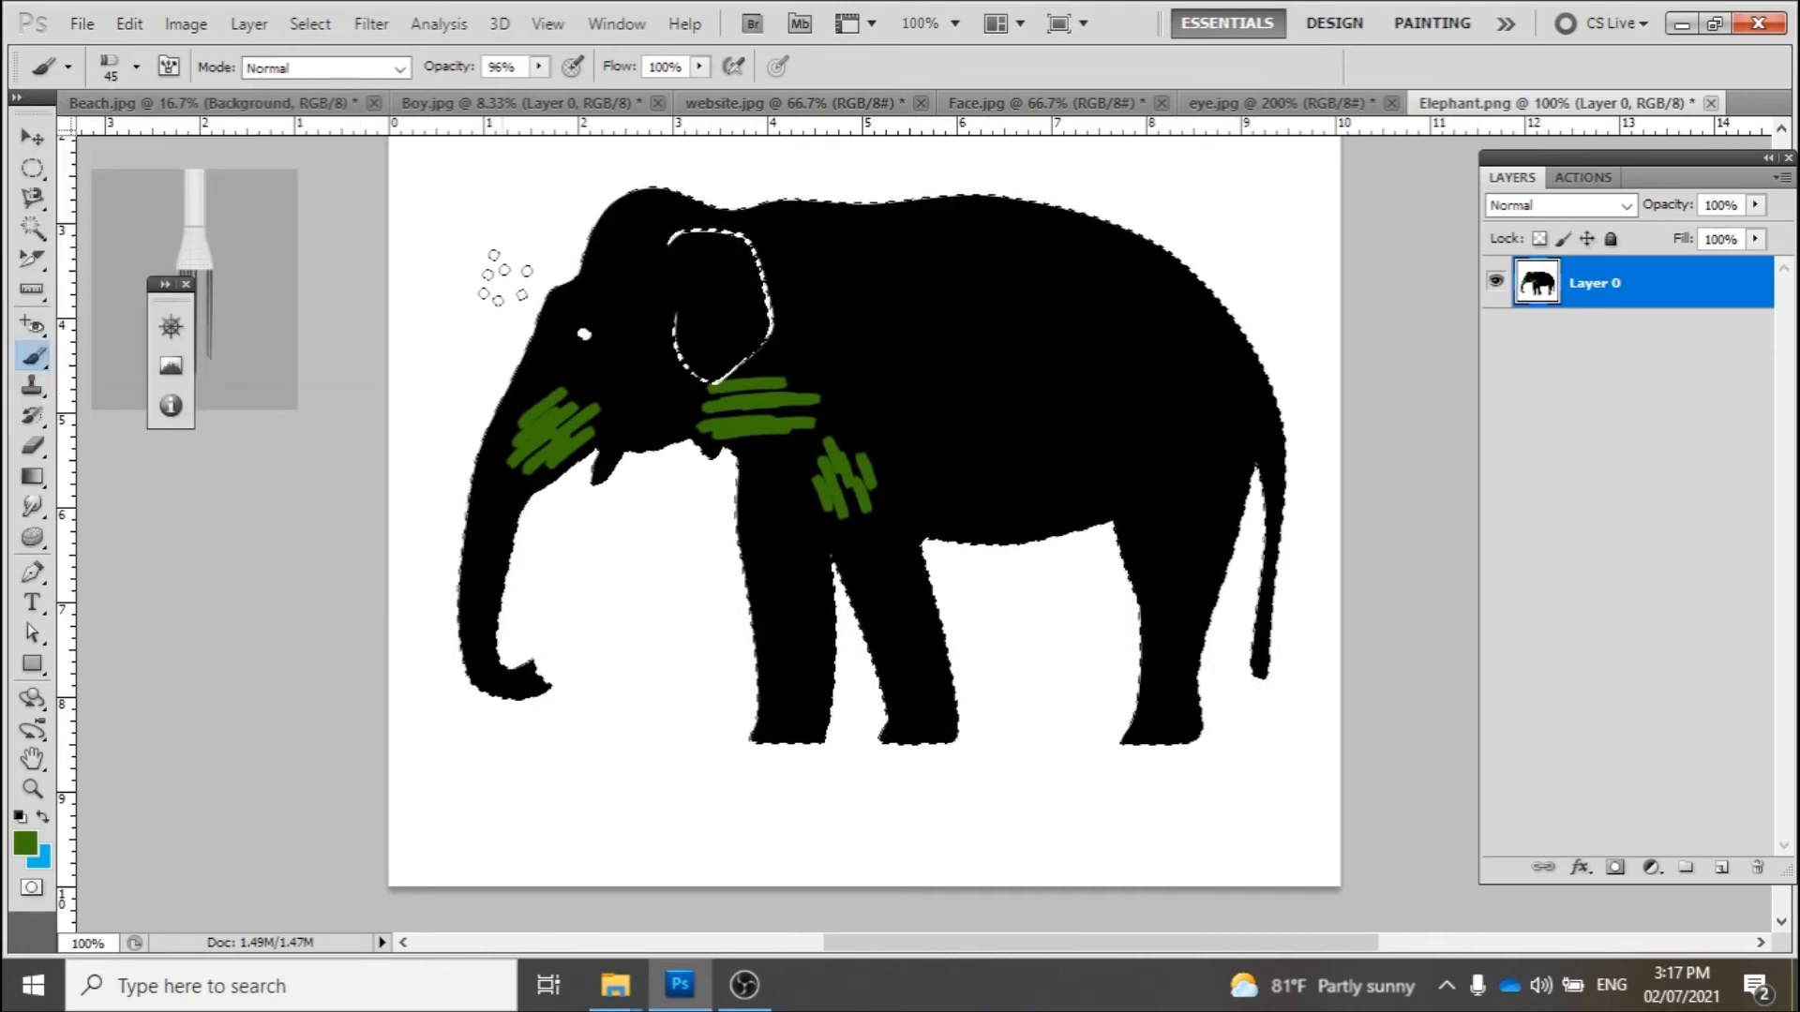
{"action": "left_click", "coordinate": [136, 68]}
{"action": "left_click_drag", "start_coordinate": [299, 267], "coordinate": [293, 343]}
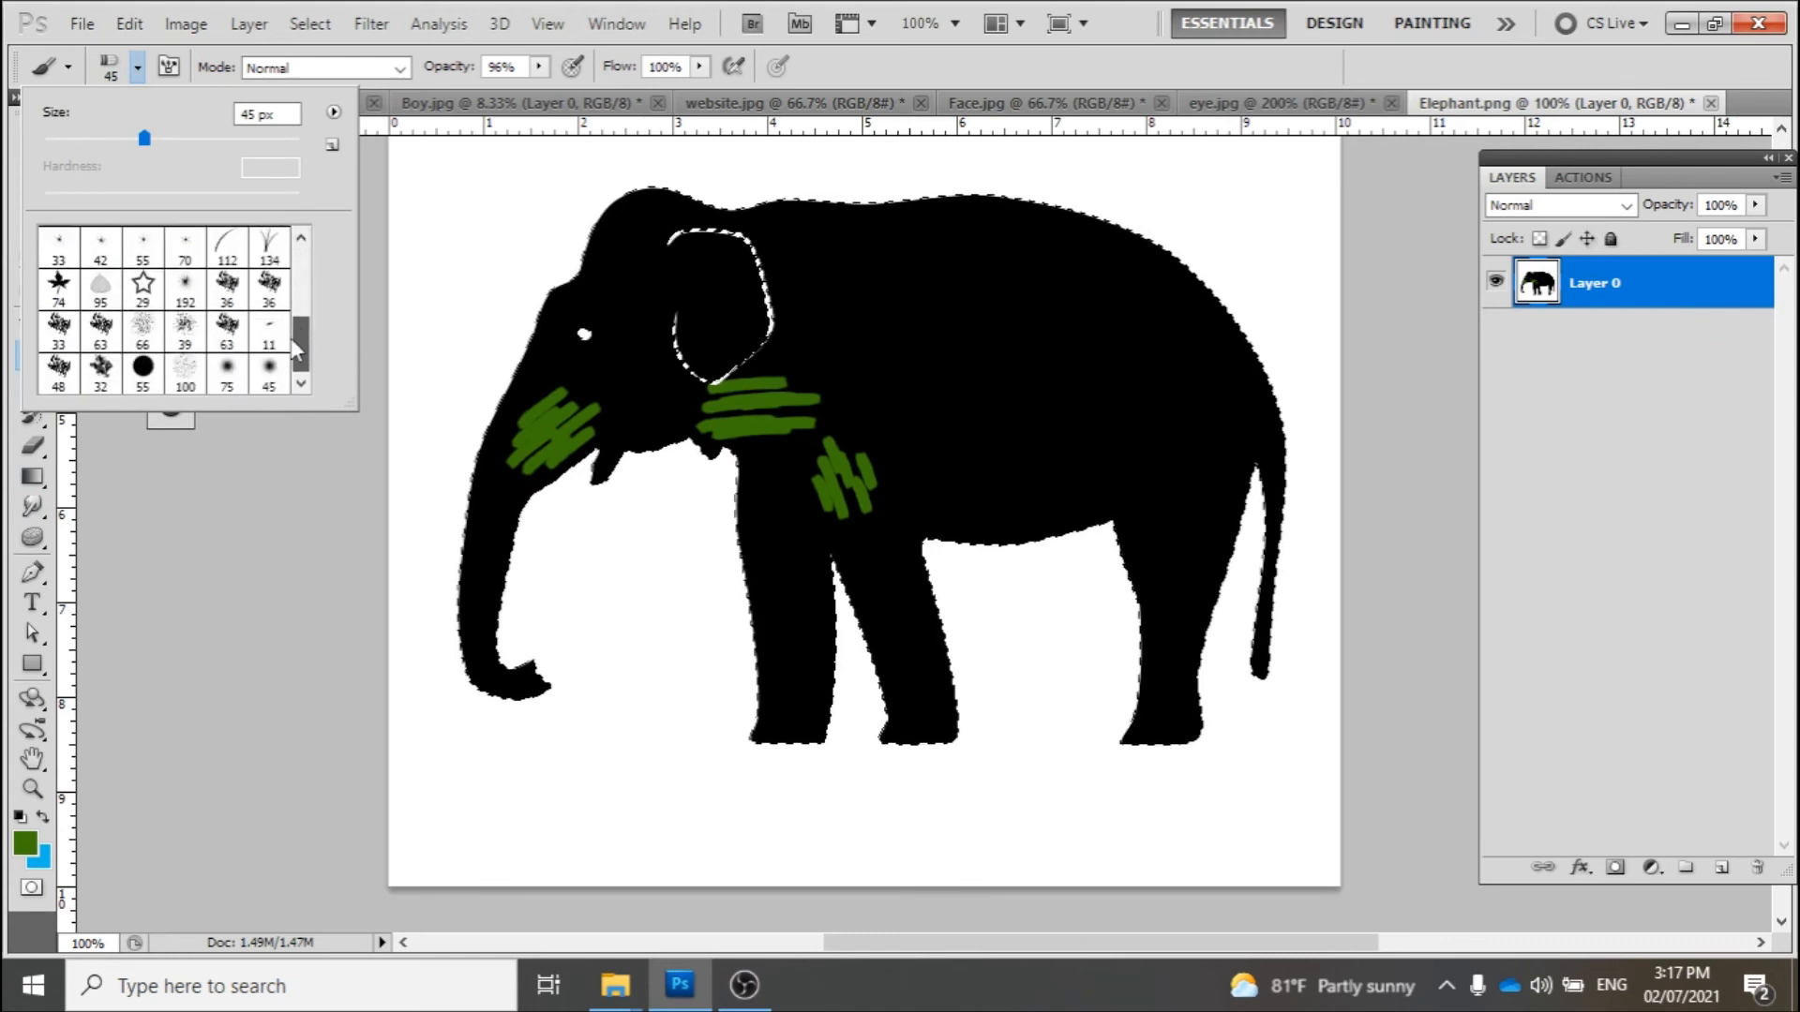
{"action": "left_click", "coordinate": [269, 246]}
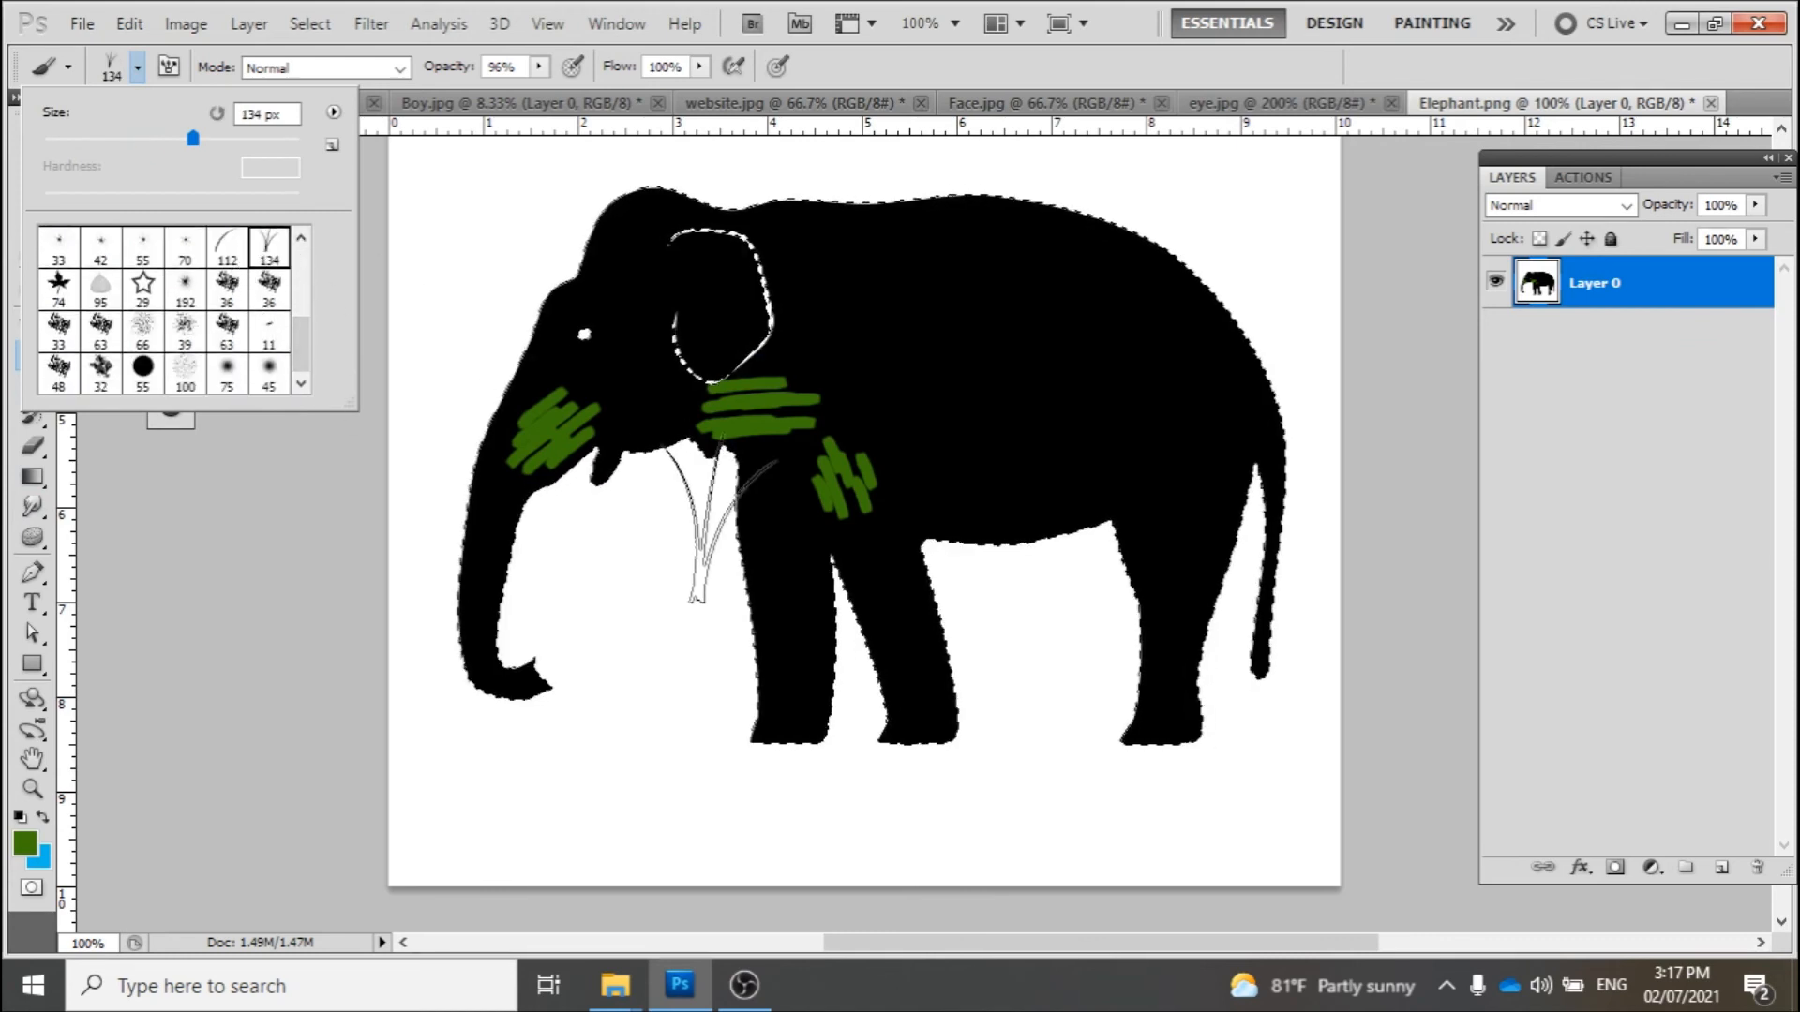
{"action": "key", "text": "ctrl+d"}
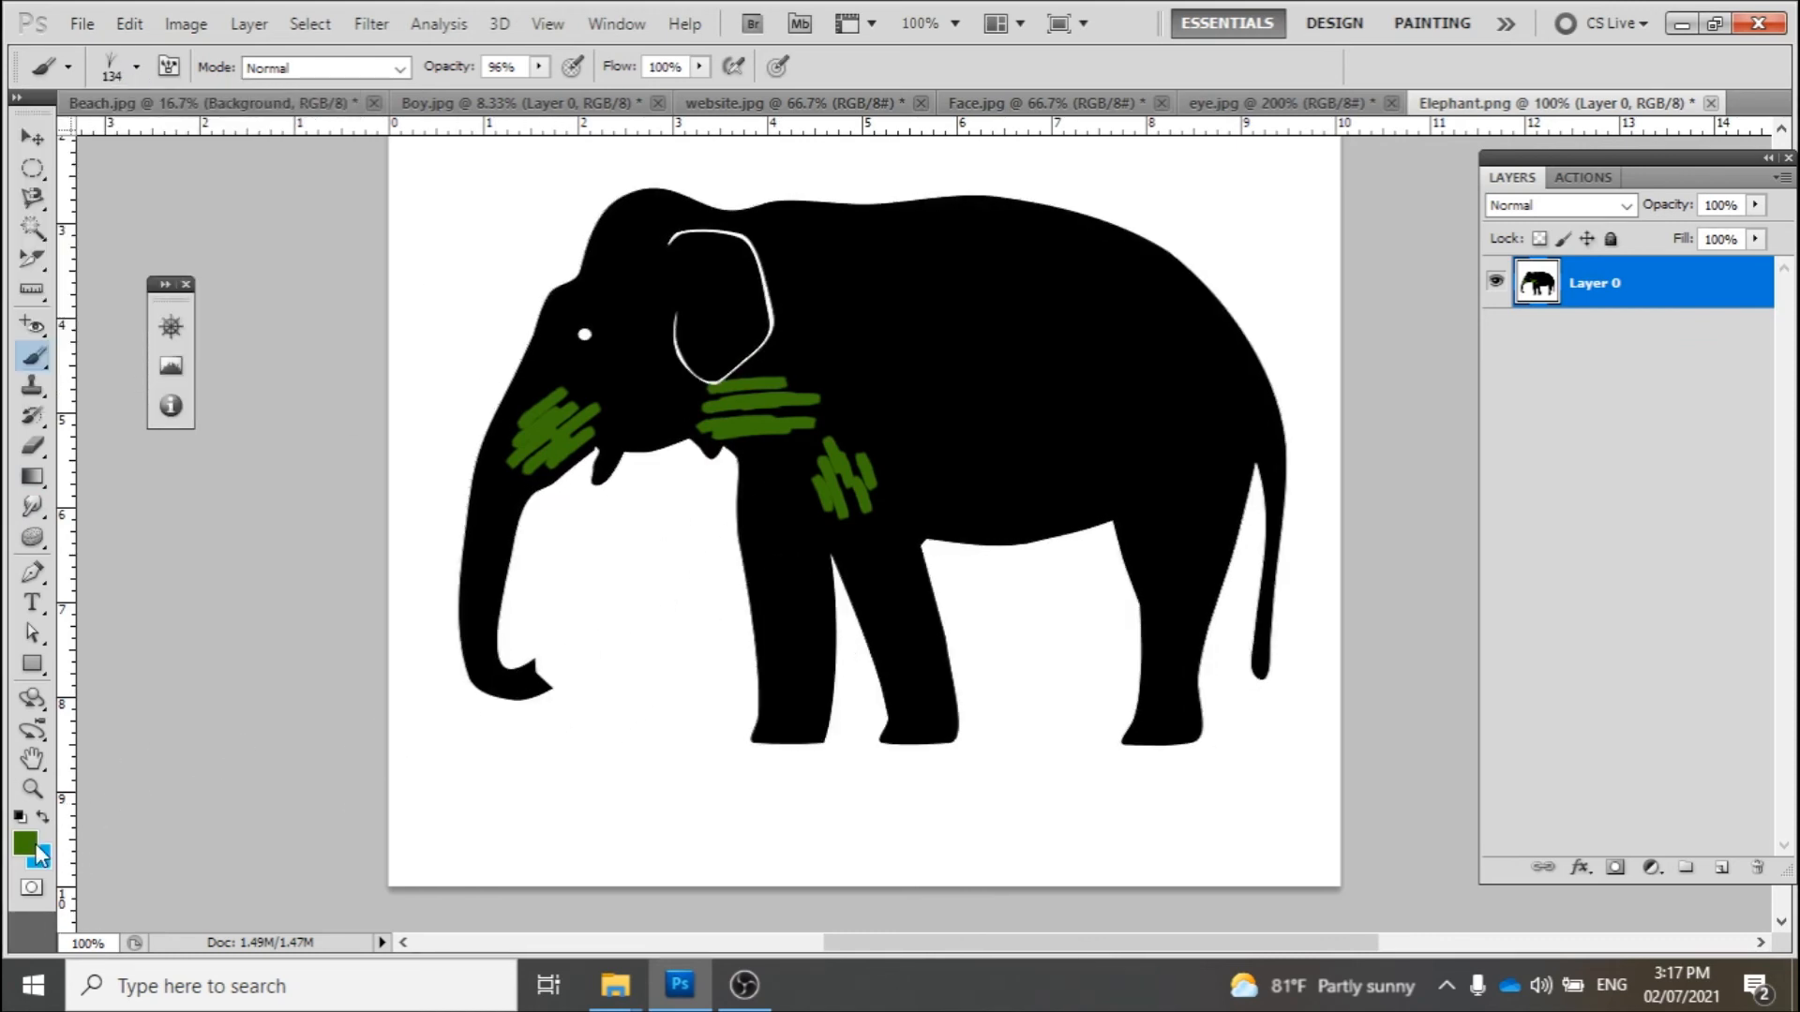
Set a lighter green foreground and yellow f3f01d background, and paint grass across the ground and around the elephant's feet
{"action": "left_click", "coordinate": [28, 846]}
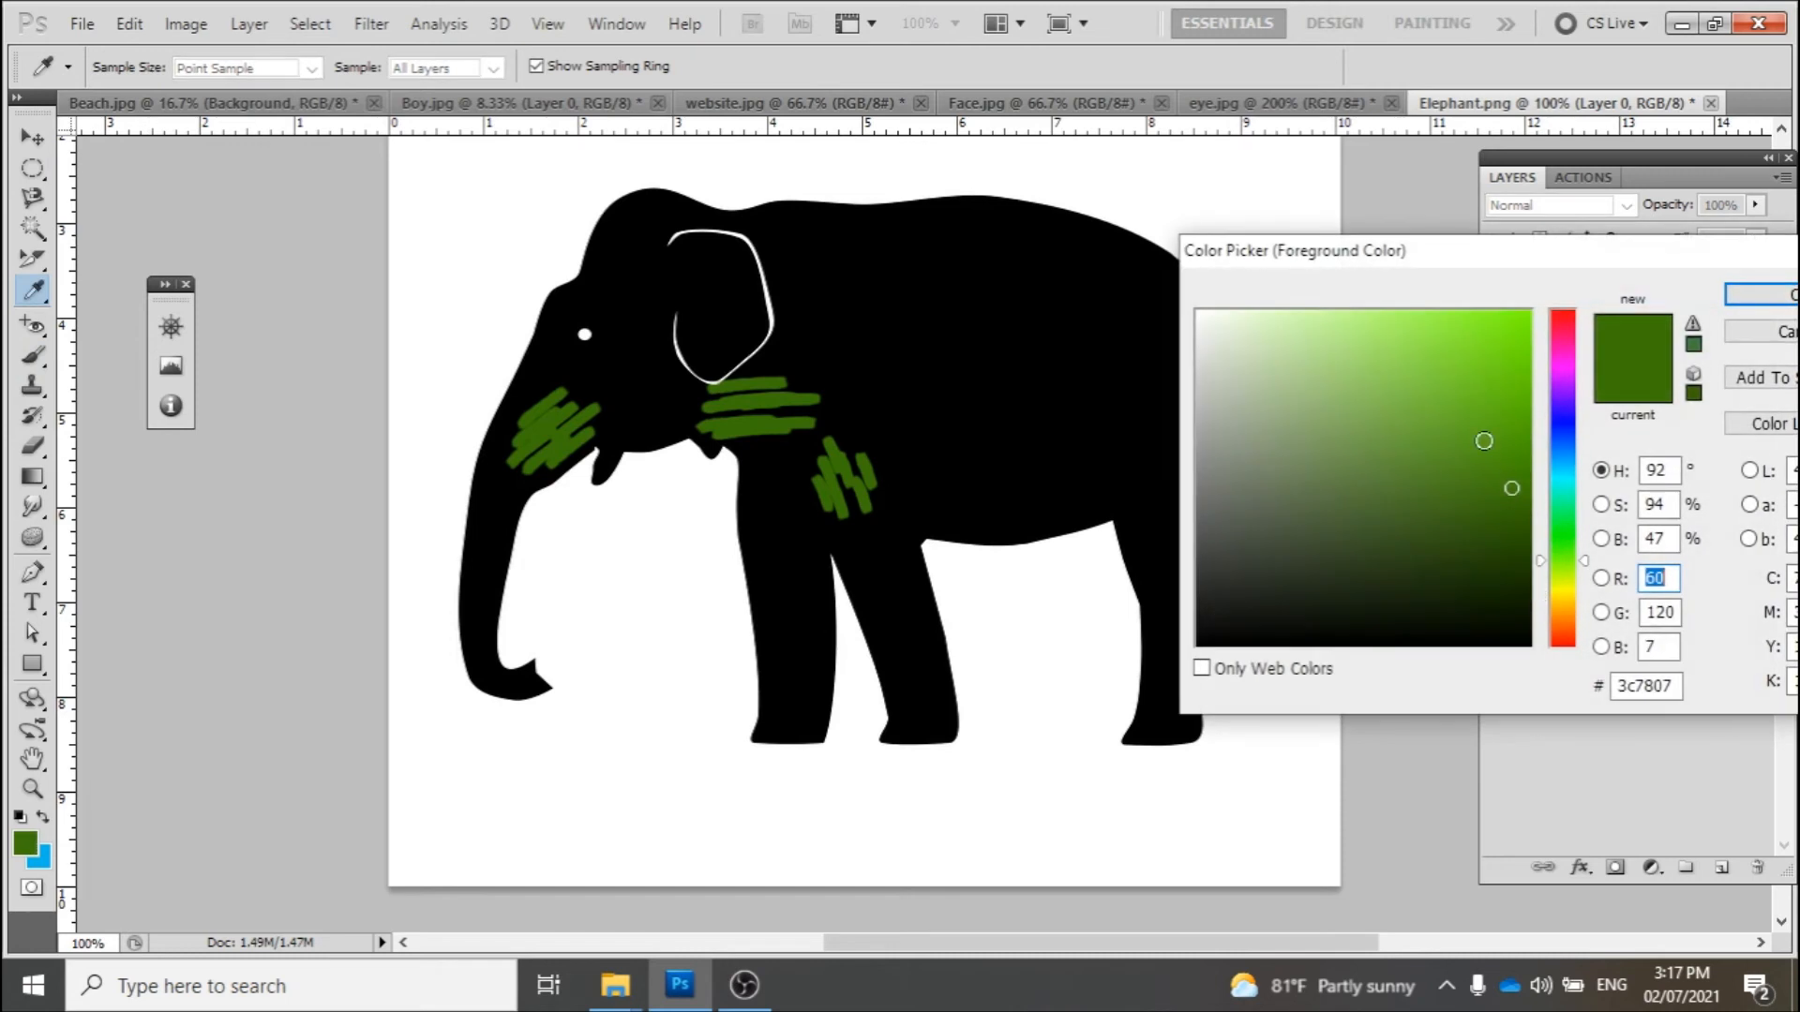
{"action": "left_click", "coordinate": [1485, 444]}
{"action": "left_click", "coordinate": [1760, 295]}
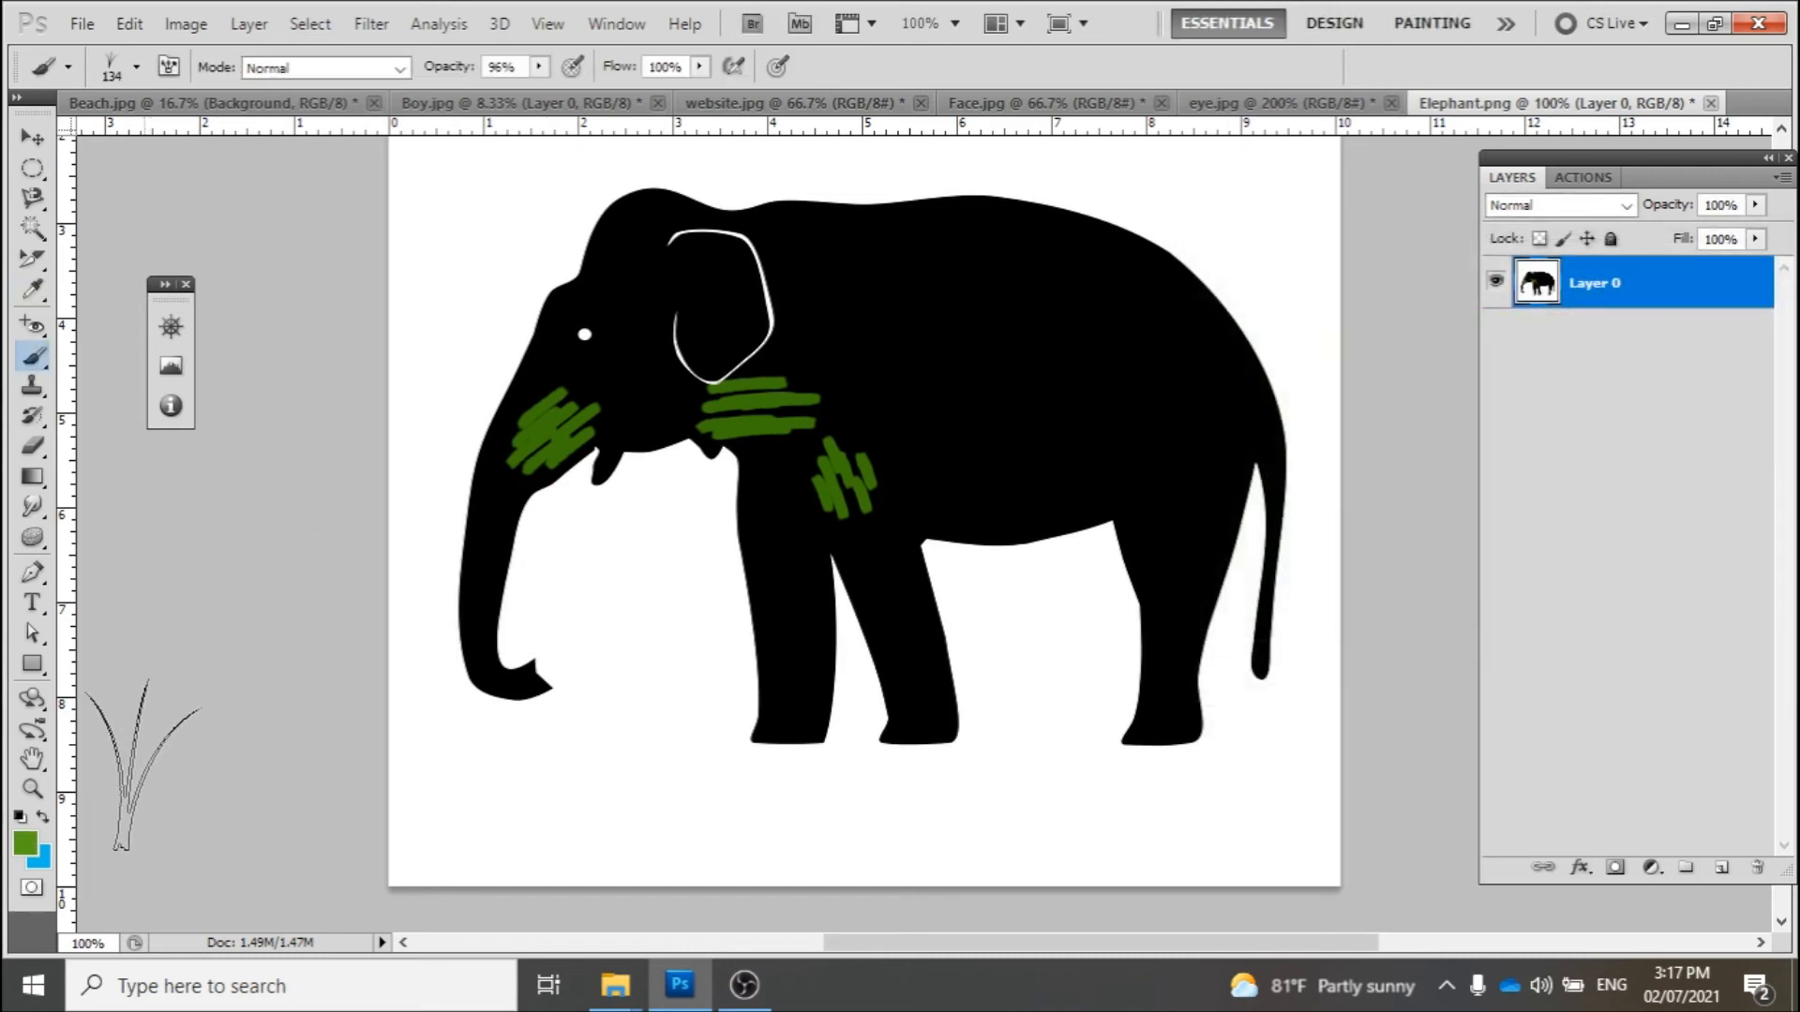
{"action": "left_click", "coordinate": [47, 866]}
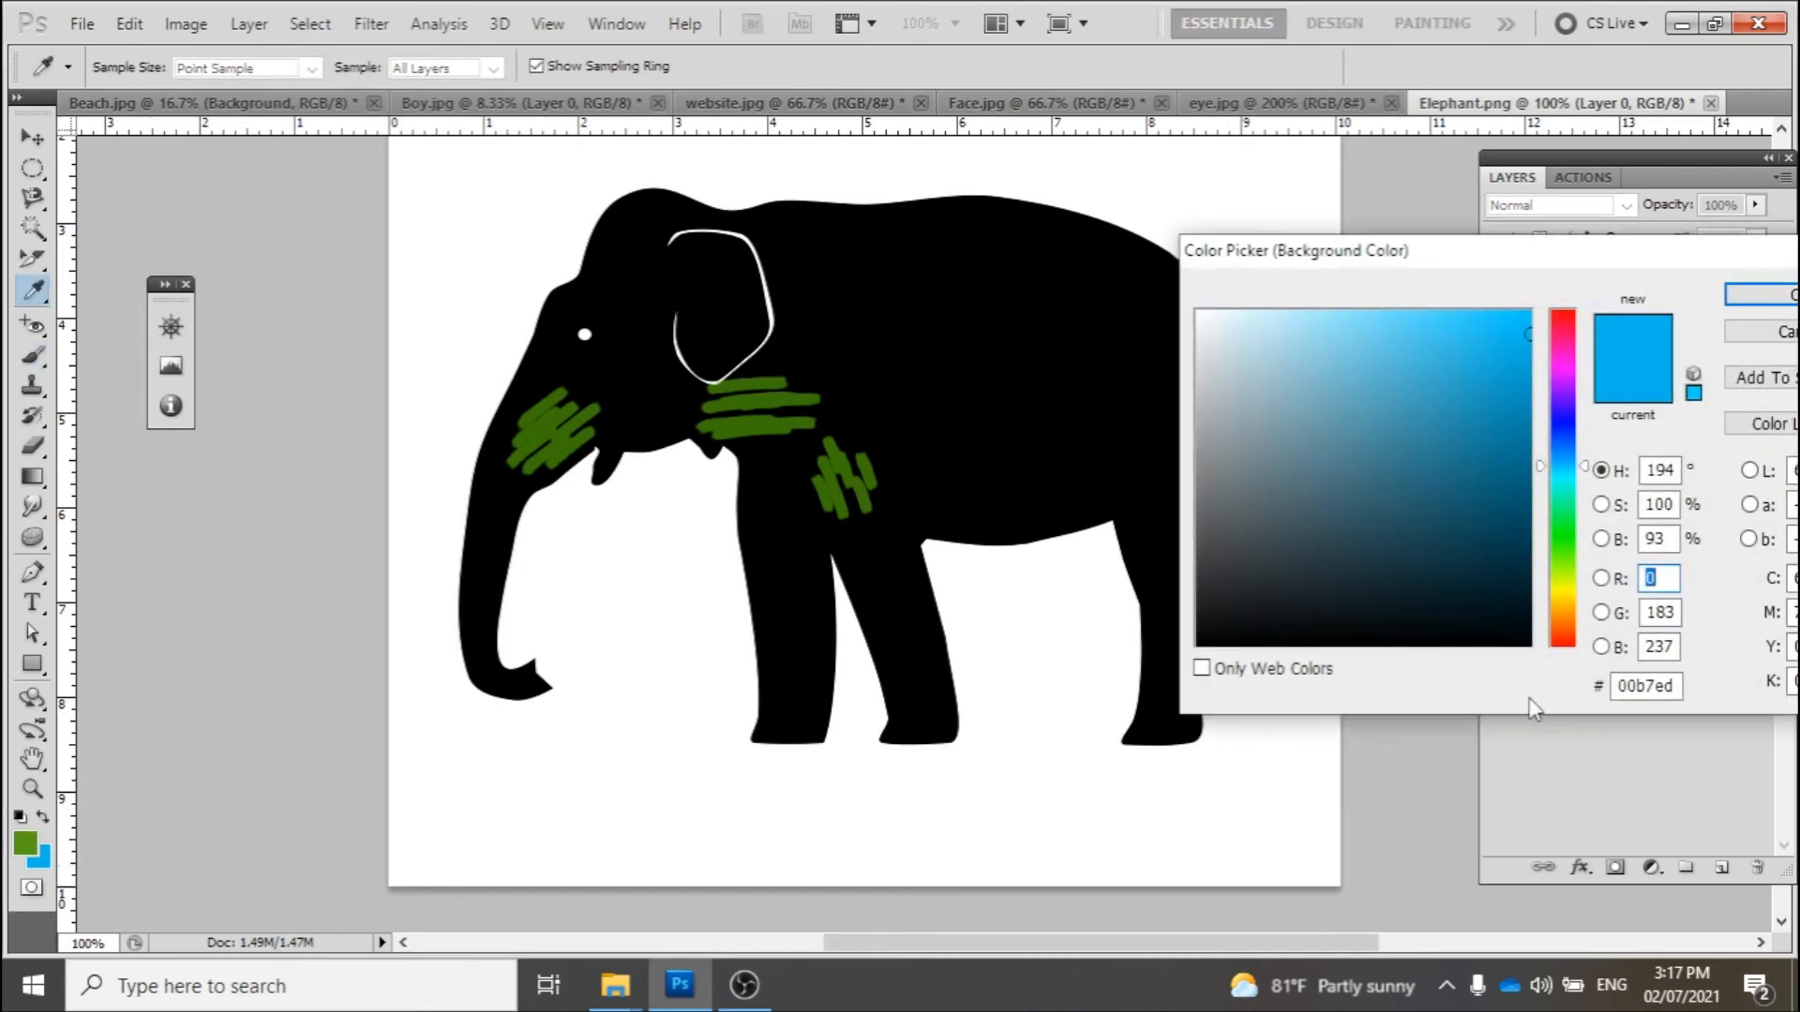
{"action": "left_click", "coordinate": [1563, 592]}
{"action": "left_click", "coordinate": [1491, 326]}
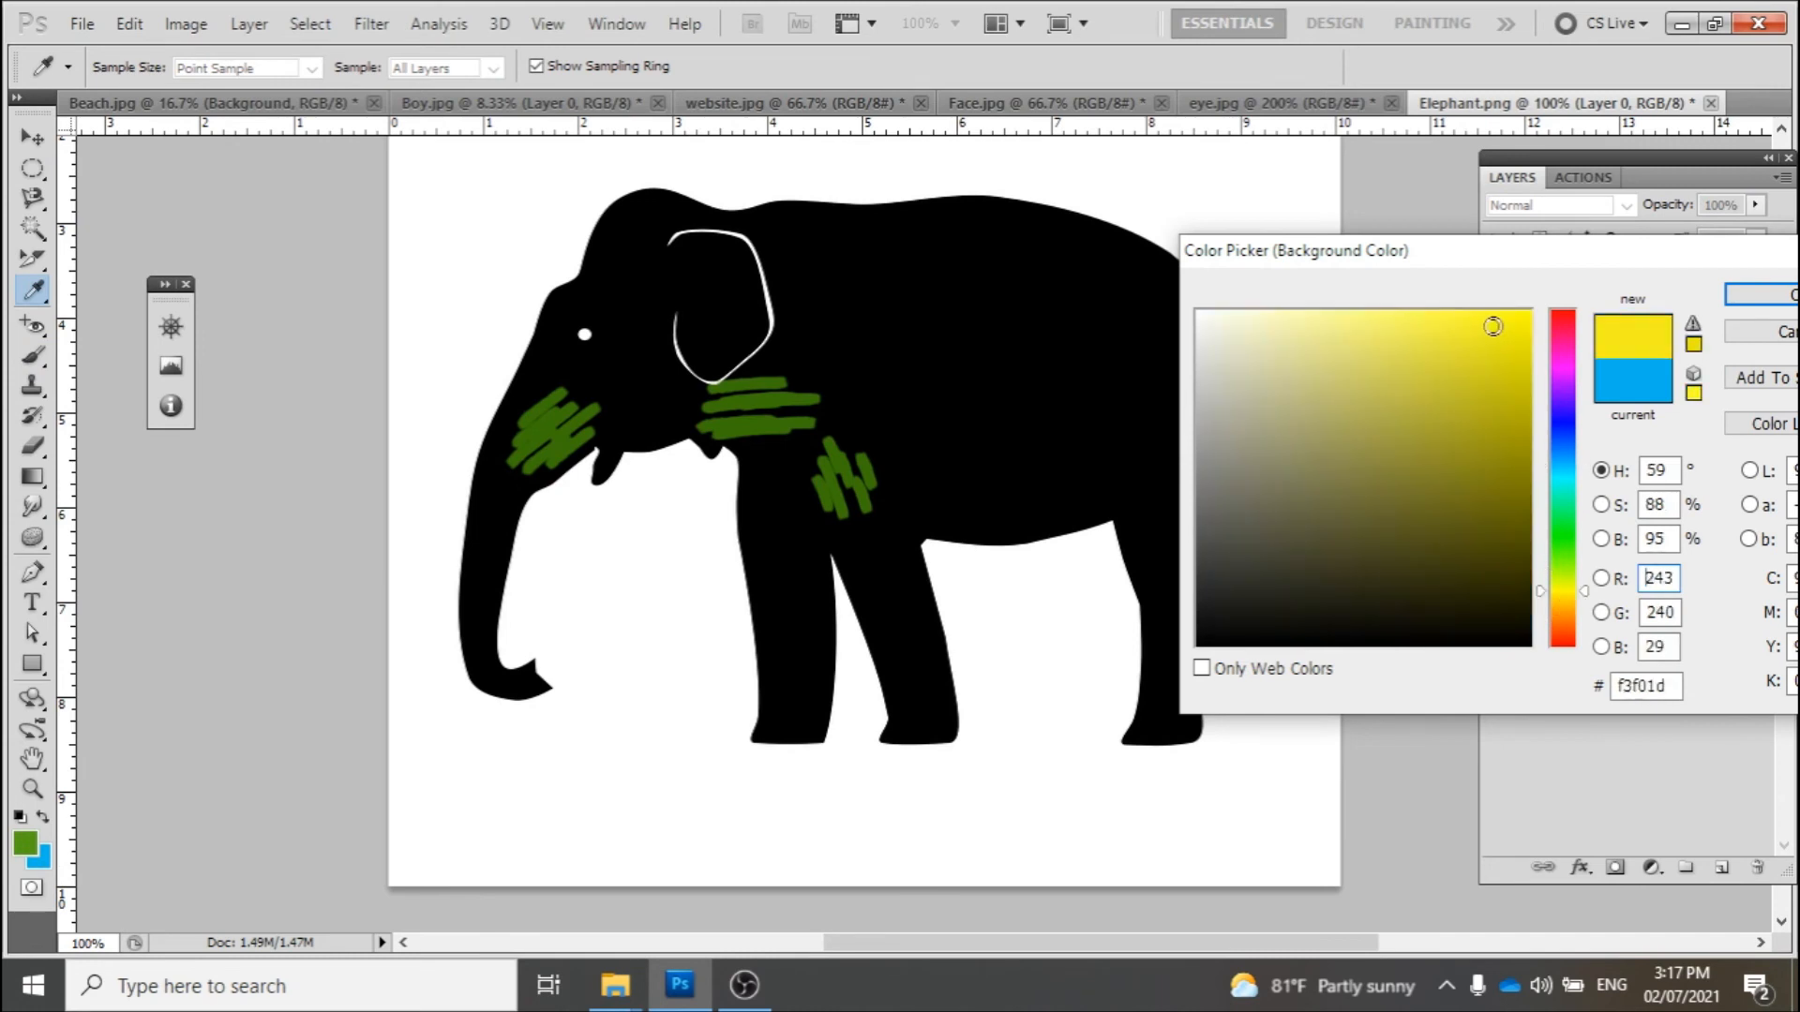
{"action": "left_click", "coordinate": [1738, 313]}
{"action": "mouse_move", "coordinate": [459, 801]}
{"action": "left_mouse_down"}
{"action": "mouse_move", "coordinate": [709, 788]}
{"action": "mouse_move", "coordinate": [1239, 809]}
{"action": "mouse_move", "coordinate": [1281, 801]}
{"action": "mouse_move", "coordinate": [1311, 765]}
{"action": "mouse_move", "coordinate": [1304, 730]}
{"action": "mouse_move", "coordinate": [1155, 686]}
{"action": "mouse_move", "coordinate": [670, 659]}
{"action": "mouse_move", "coordinate": [437, 729]}
{"action": "mouse_move", "coordinate": [966, 818]}
{"action": "mouse_move", "coordinate": [1267, 814]}
{"action": "left_mouse_up"}
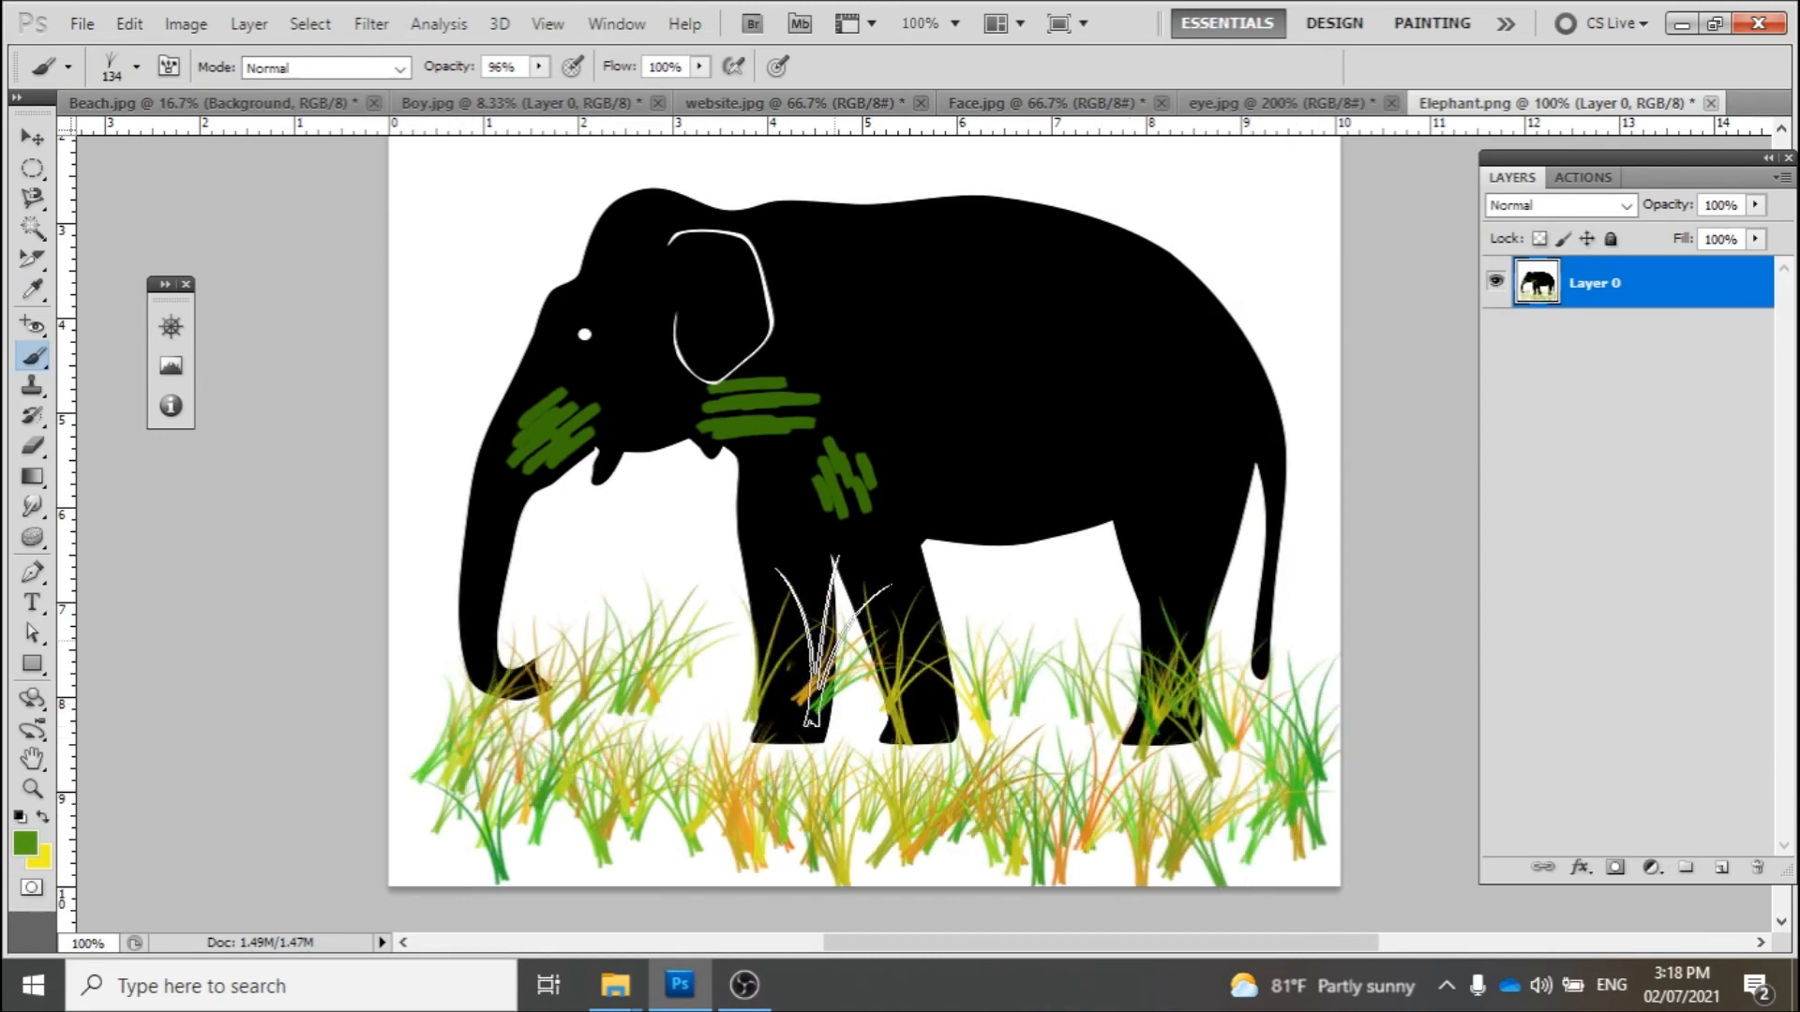
Choose the third round brush preset at 134 px with 0% hardness and paint a soft green spot beside the elephant's forehead
{"action": "left_click", "coordinate": [136, 67]}
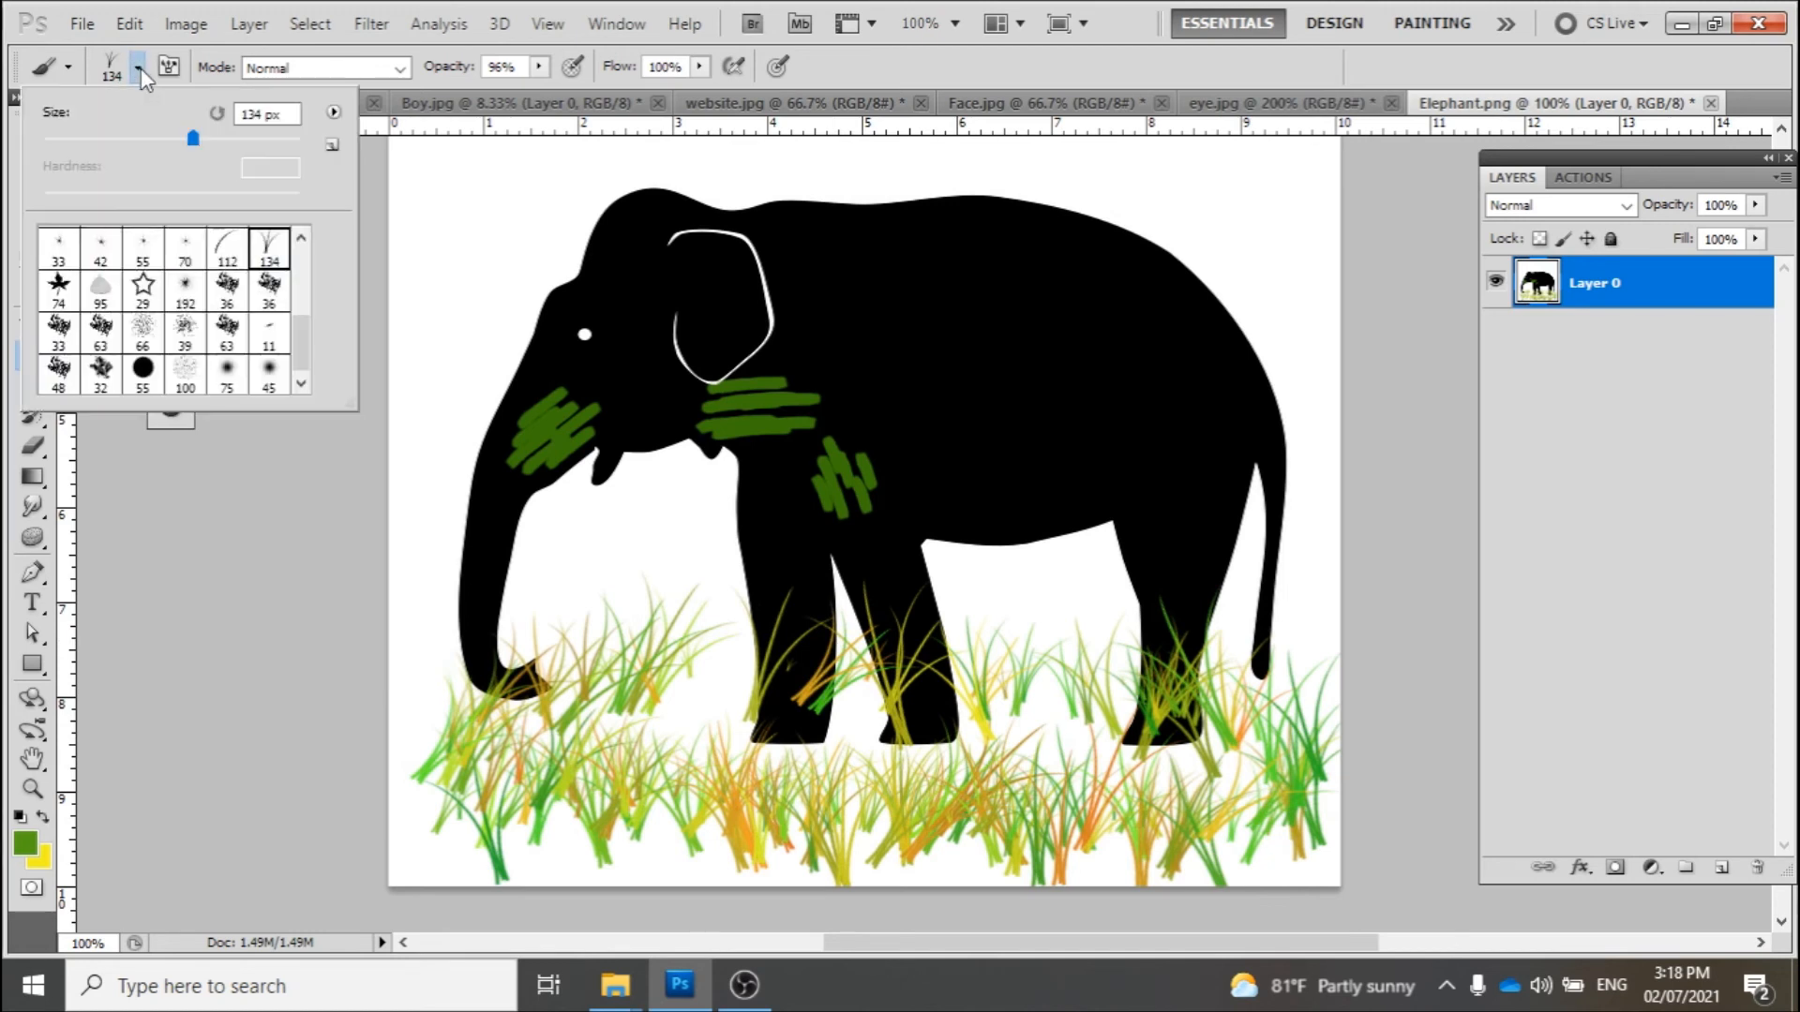
{"action": "scroll", "coordinate": [270, 298], "scroll_direction": "up", "scroll_amount": 3}
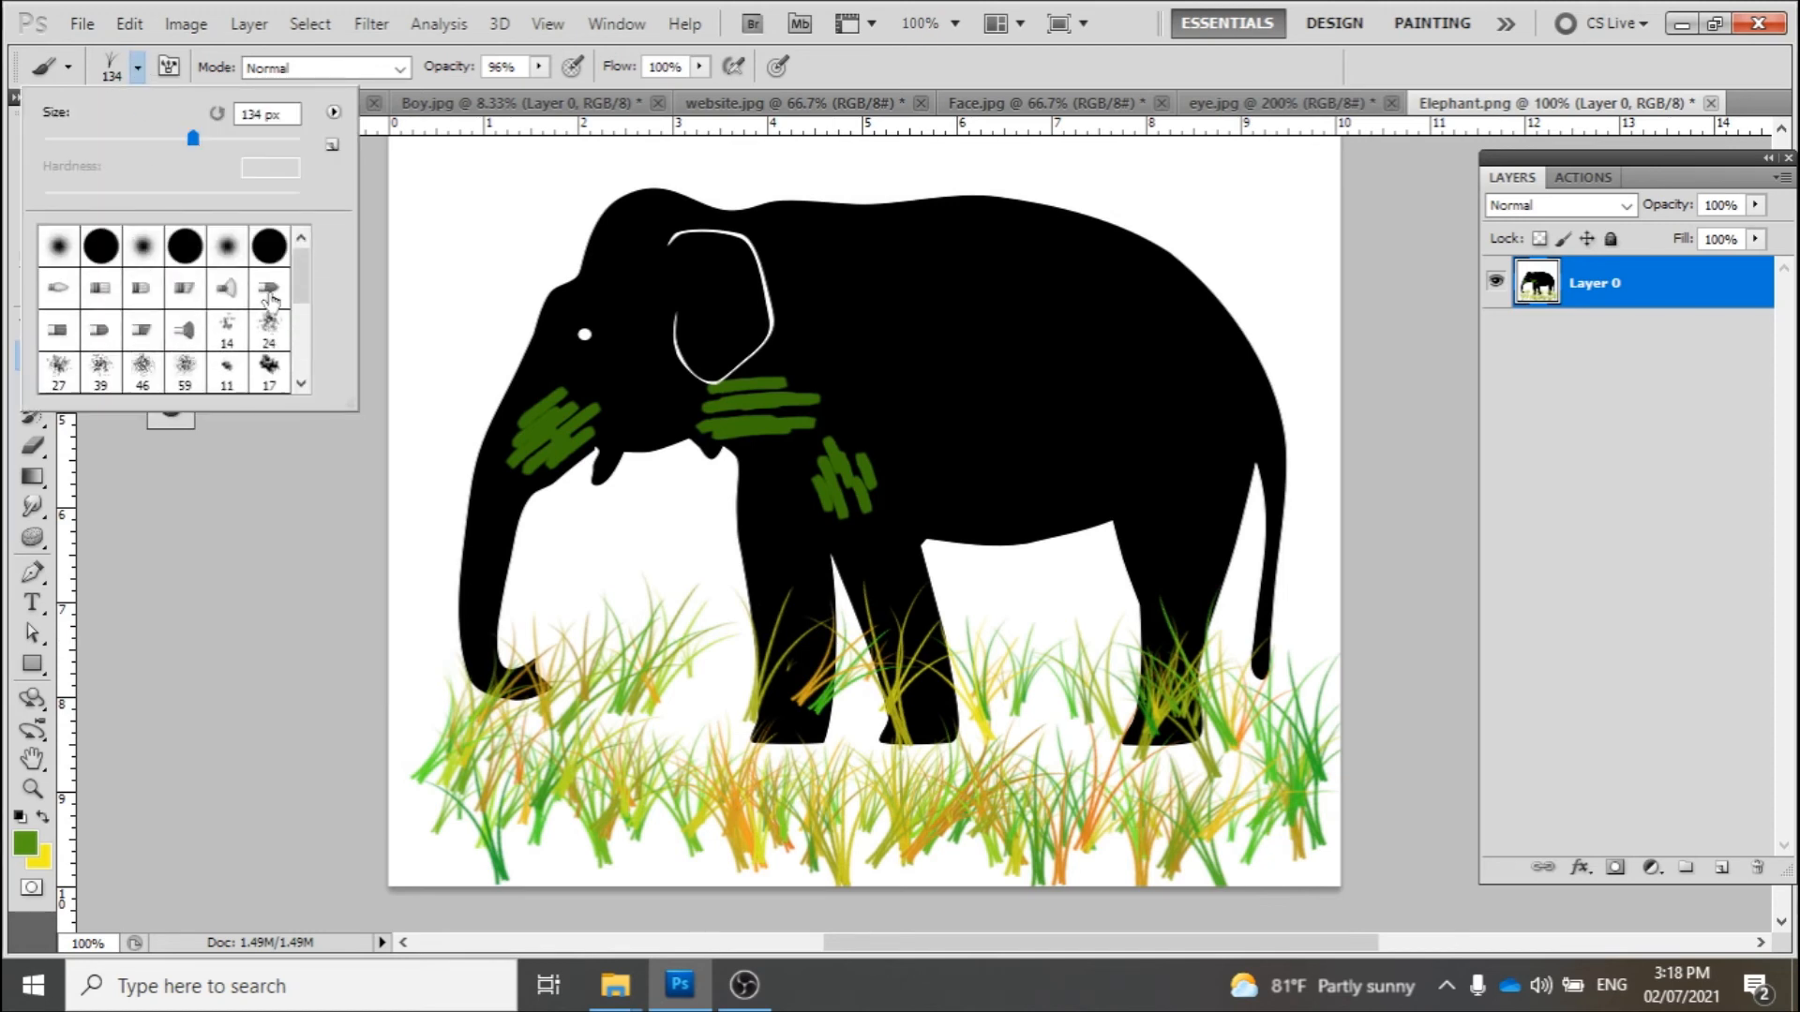
{"action": "left_click", "coordinate": [143, 249]}
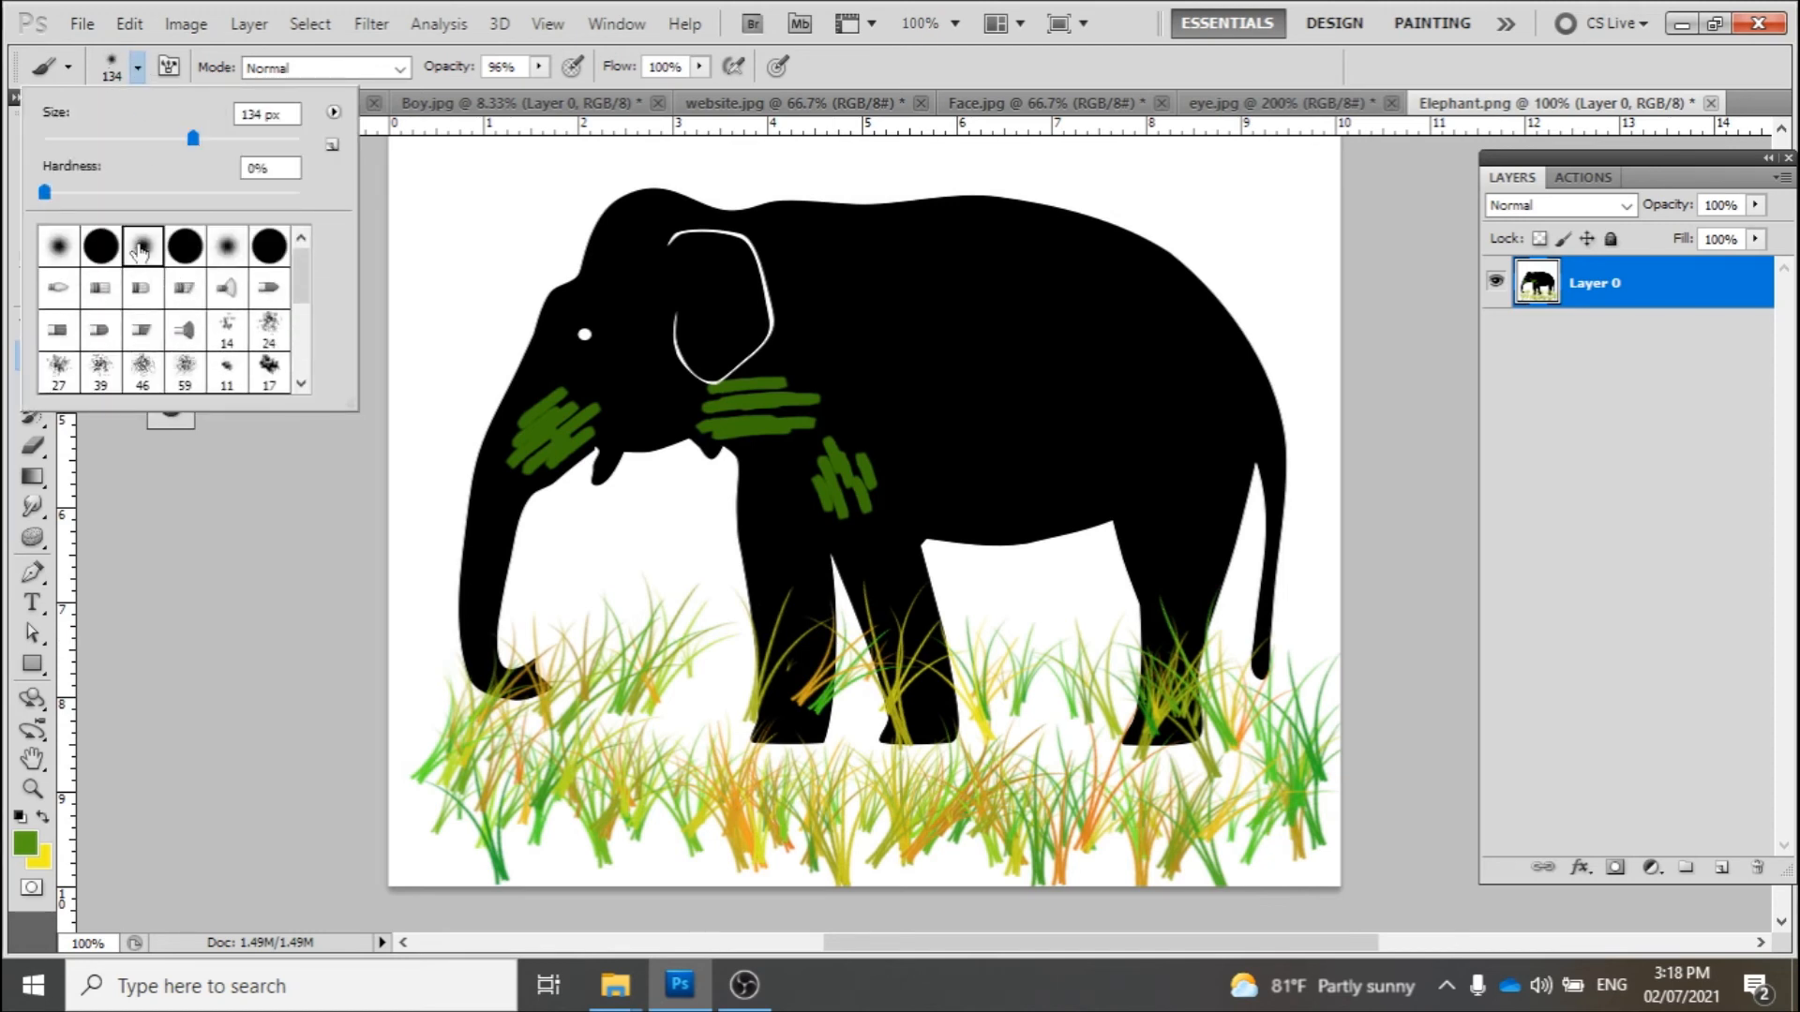
{"action": "left_click", "coordinate": [477, 298]}
Draw four green strokes with the 15 px Pencil tool across the elephant's back, flank and shoulder
{"action": "right_click", "coordinate": [42, 359]}
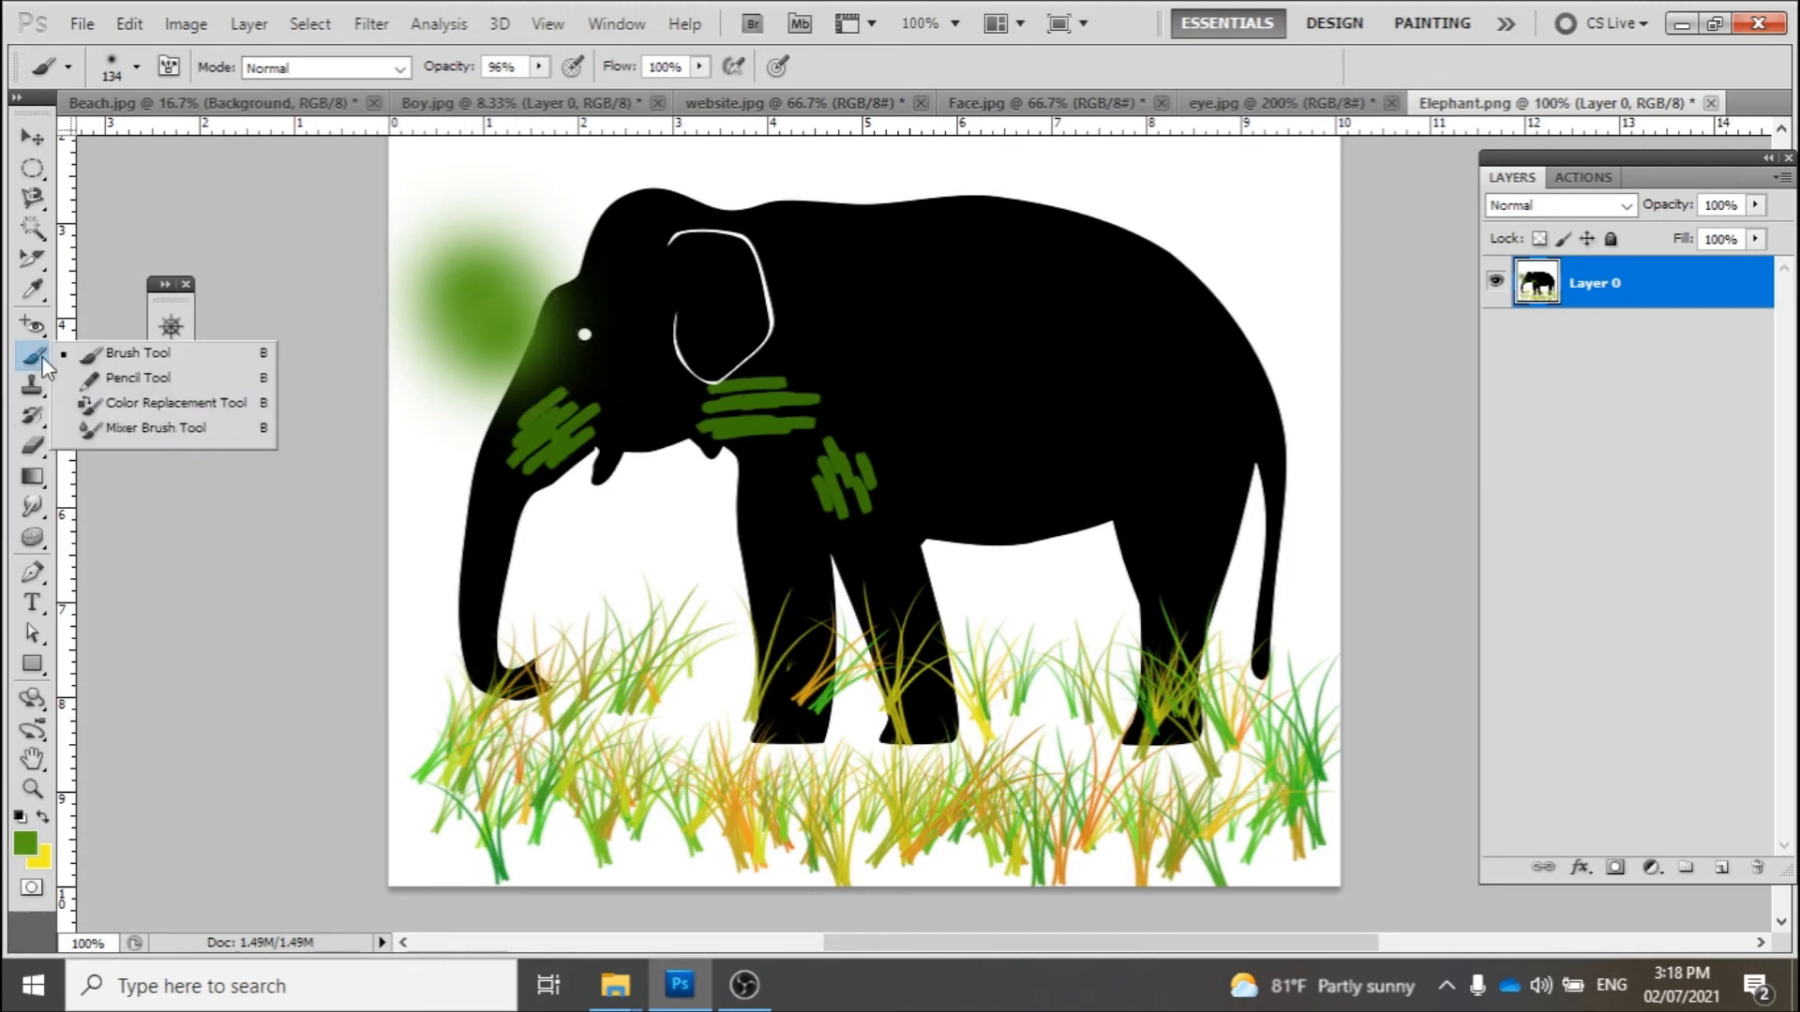
{"action": "left_click", "coordinate": [84, 378]}
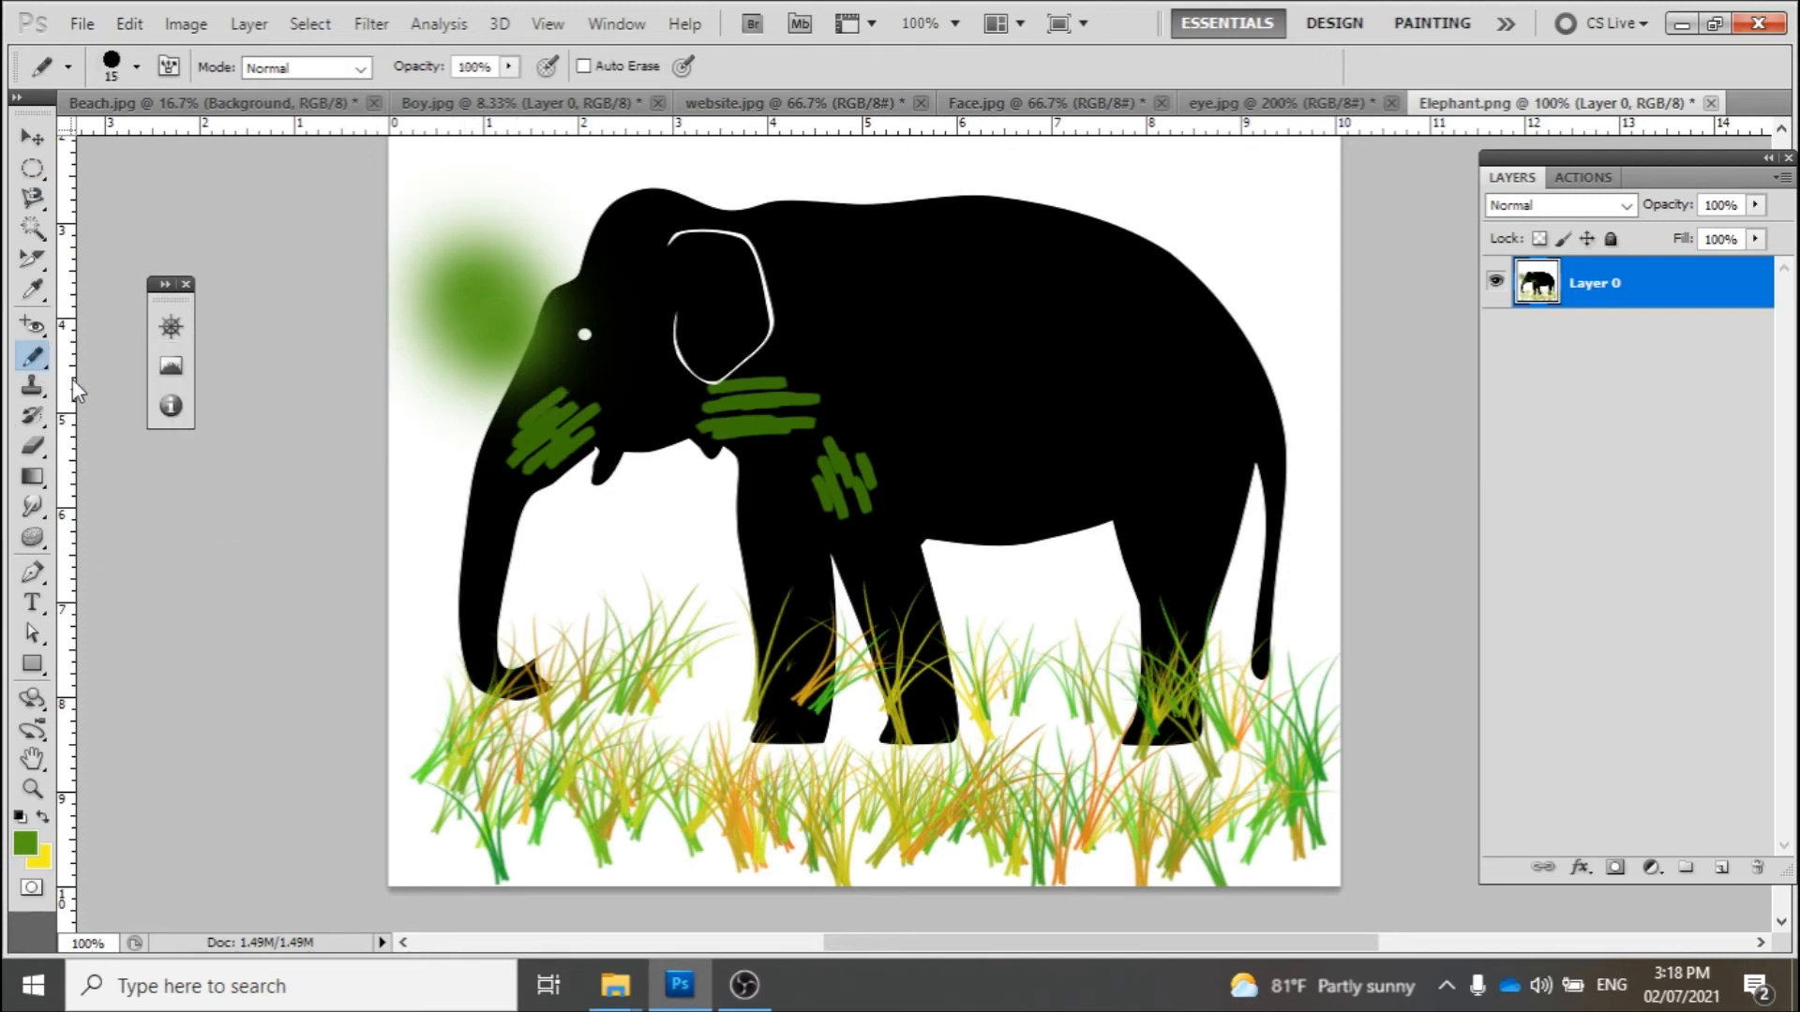
{"action": "mouse_move", "coordinate": [962, 306]}
{"action": "left_mouse_down"}
{"action": "mouse_move", "coordinate": [1055, 263]}
{"action": "mouse_move", "coordinate": [1174, 253]}
{"action": "mouse_move", "coordinate": [981, 436]}
{"action": "left_mouse_up"}
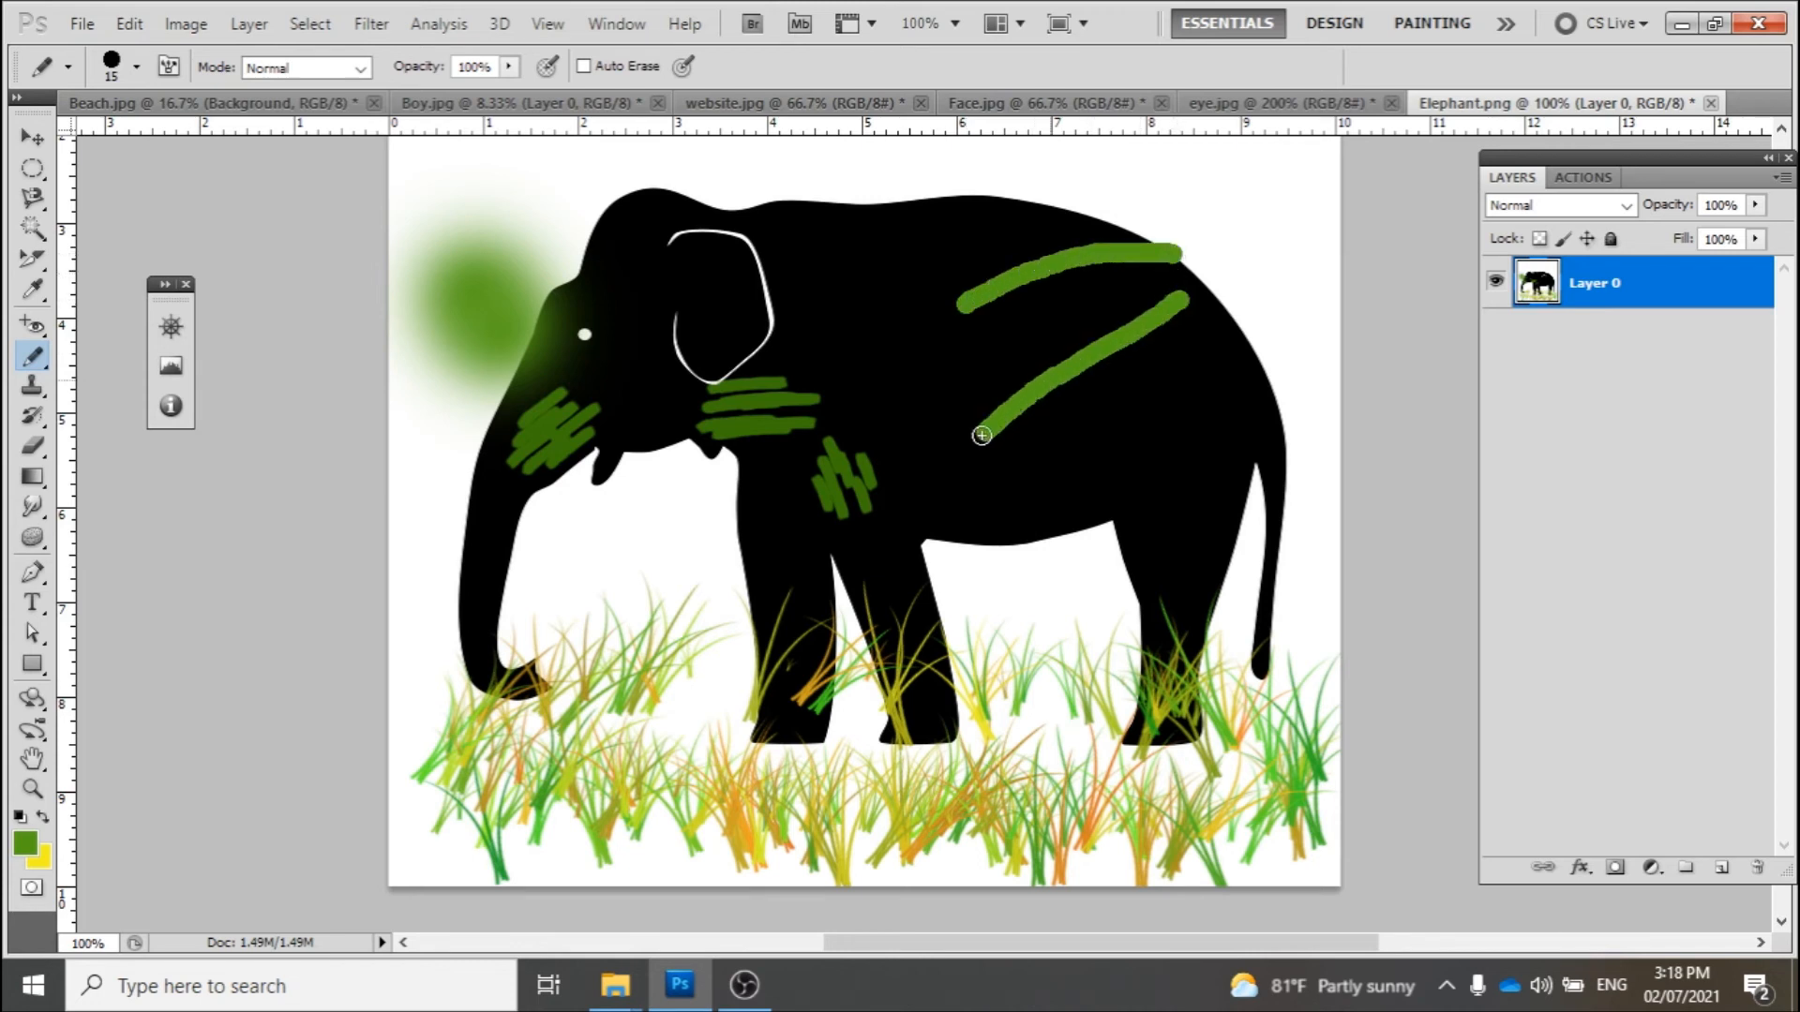
{"action": "left_click_drag", "start_coordinate": [893, 292], "coordinate": [931, 437]}
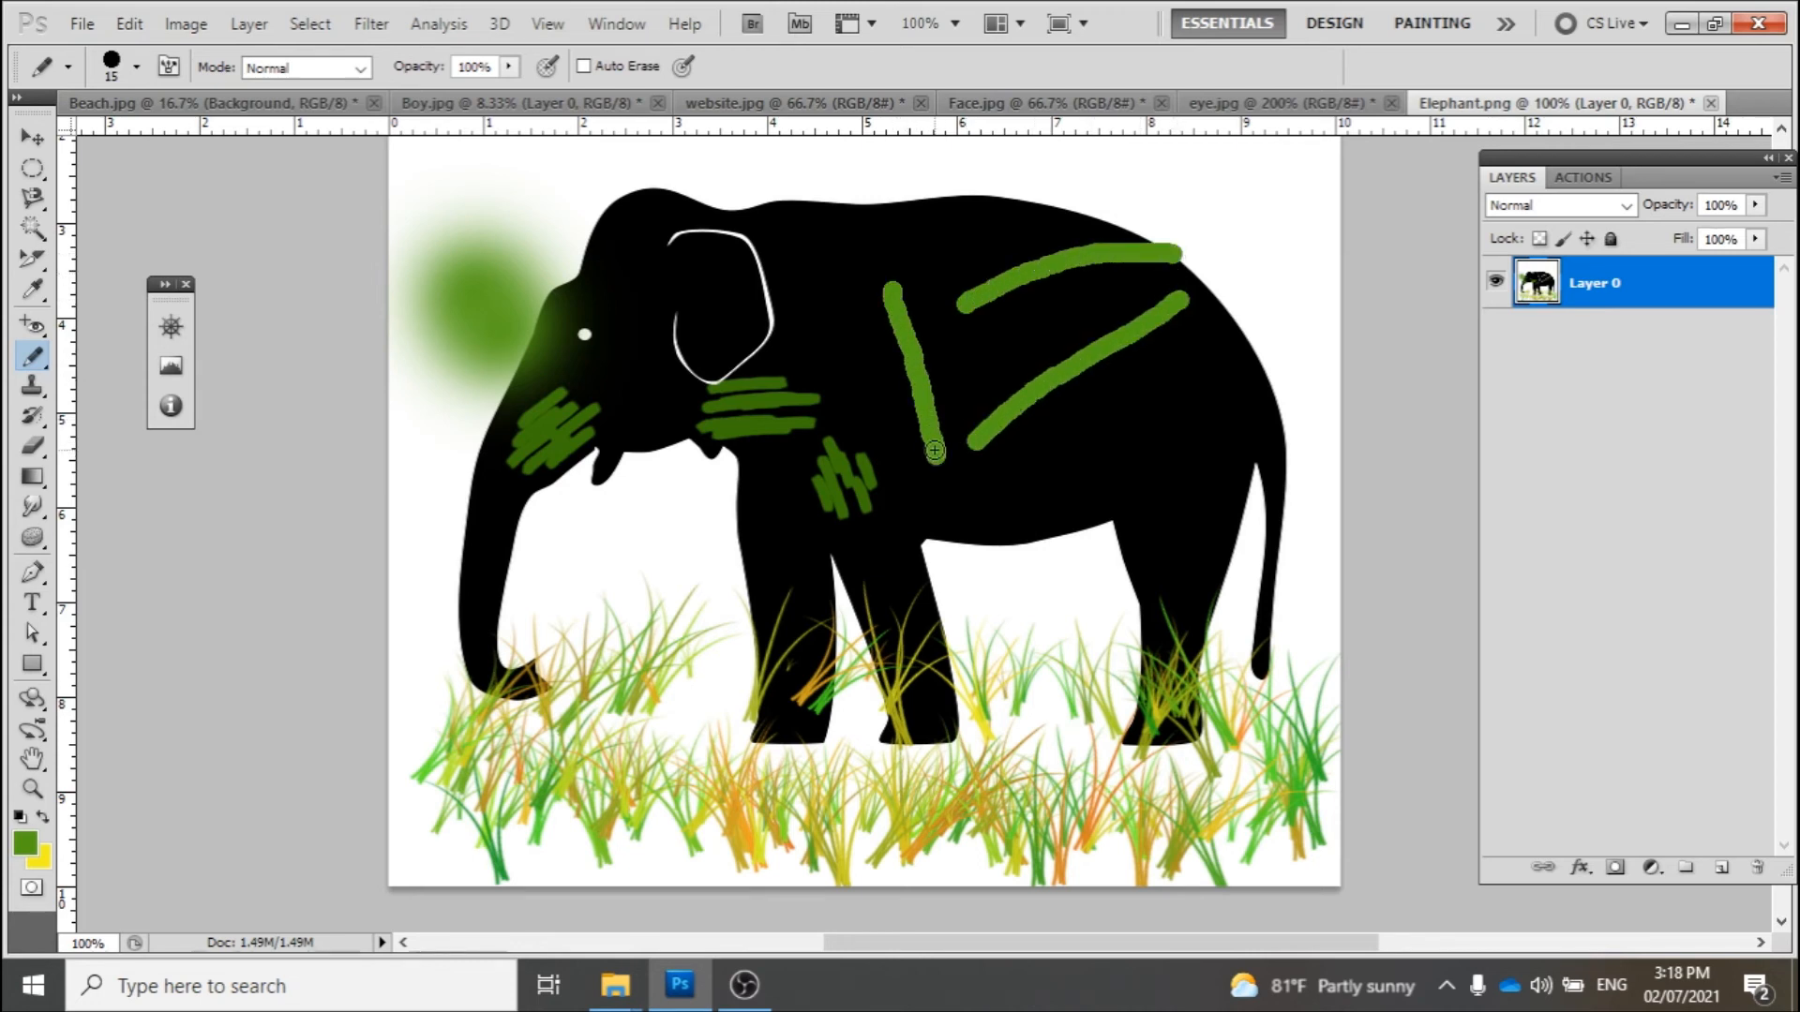
{"action": "key", "text": "bracketleft"}
{"action": "key", "text": "bracketleft"}
{"action": "key", "text": "bracketleft"}
{"action": "left_click_drag", "start_coordinate": [866, 388], "coordinate": [844, 252]}
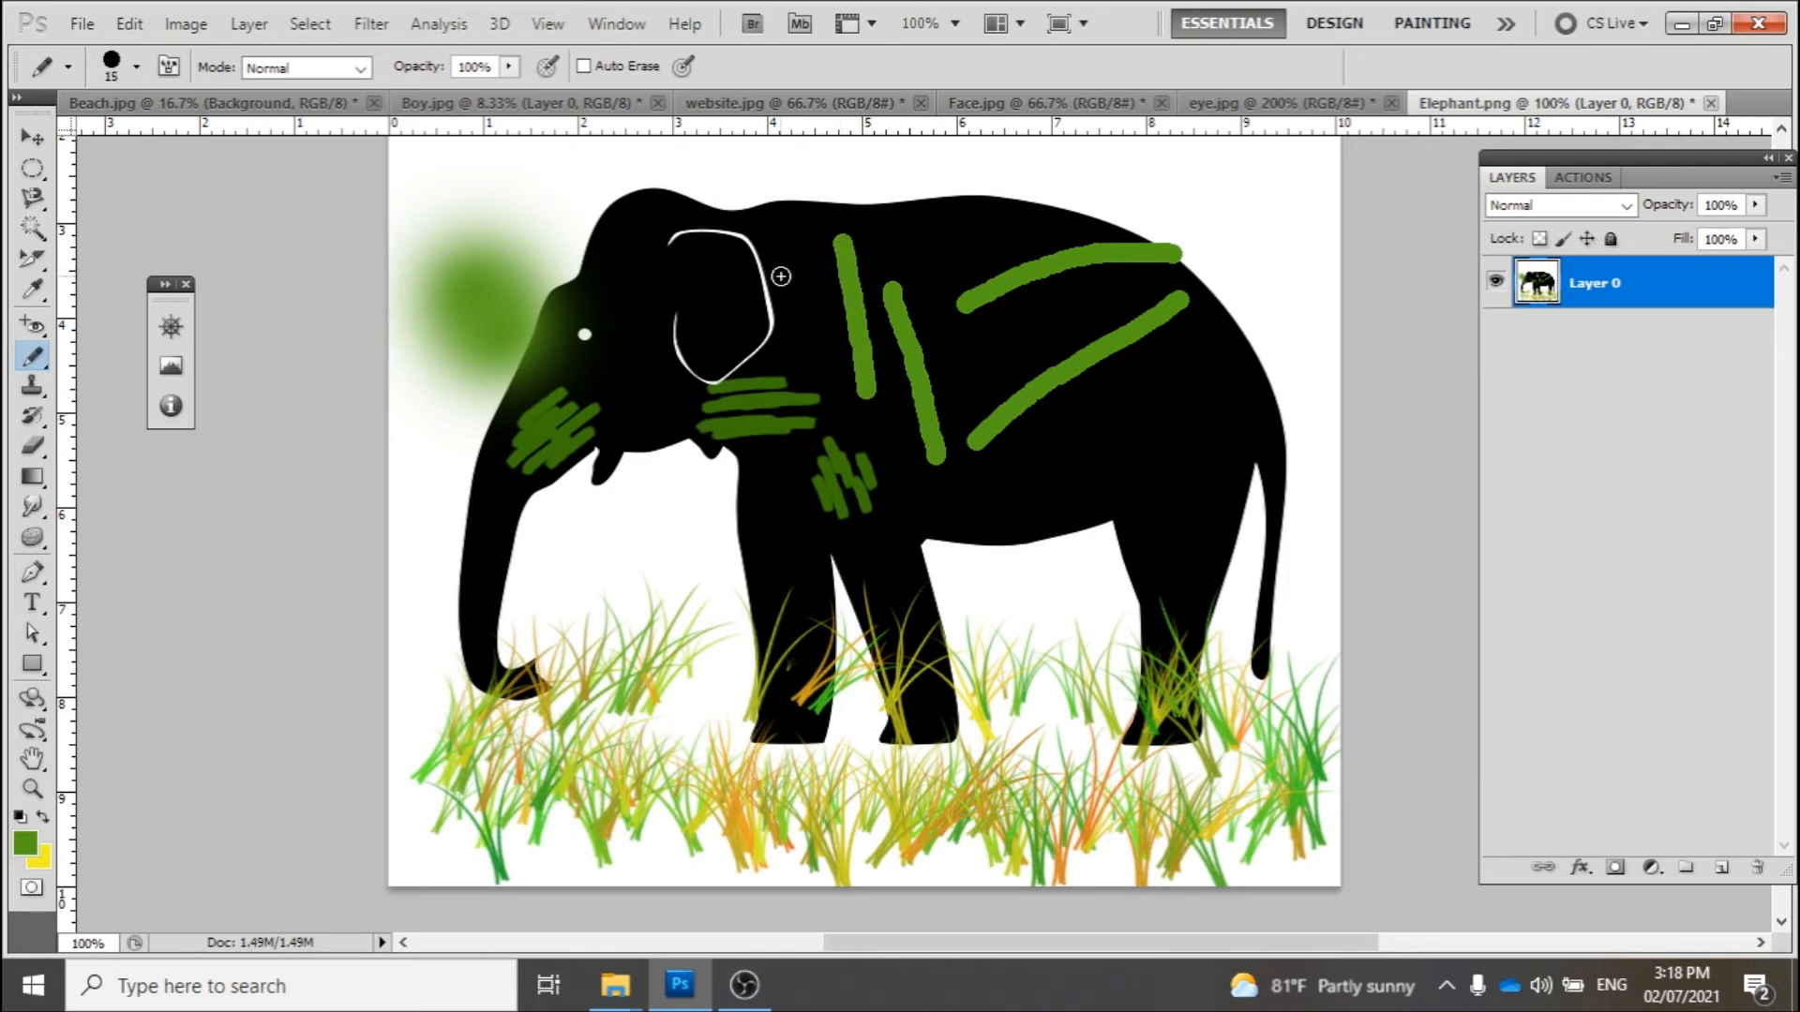
Choose the fourth bristle preset at 15 px for the Pencil tool and draw a green stroke on the elephant's lower flank
{"action": "left_click", "coordinate": [135, 65]}
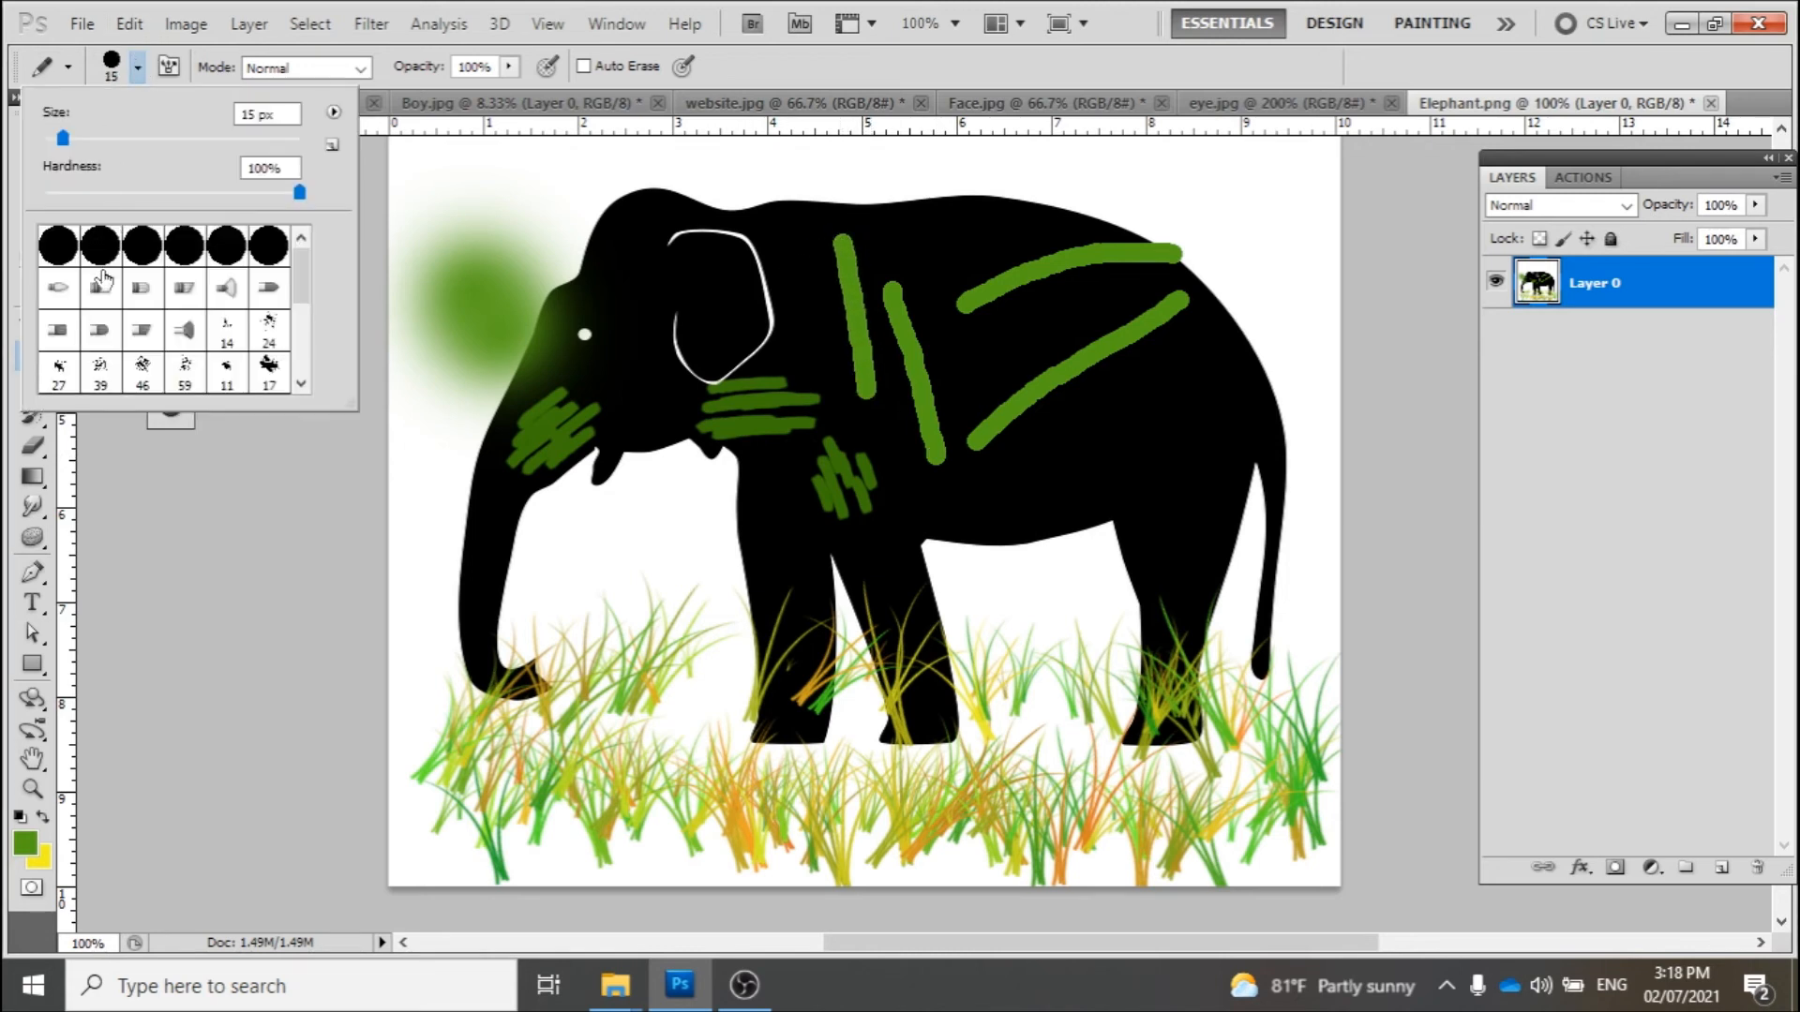
{"action": "mouse_move", "coordinate": [305, 279]}
{"action": "left_mouse_down"}
{"action": "mouse_move", "coordinate": [307, 301]}
{"action": "mouse_move", "coordinate": [317, 250]}
{"action": "left_mouse_up"}
{"action": "left_click", "coordinate": [187, 251]}
{"action": "left_click", "coordinate": [183, 289]}
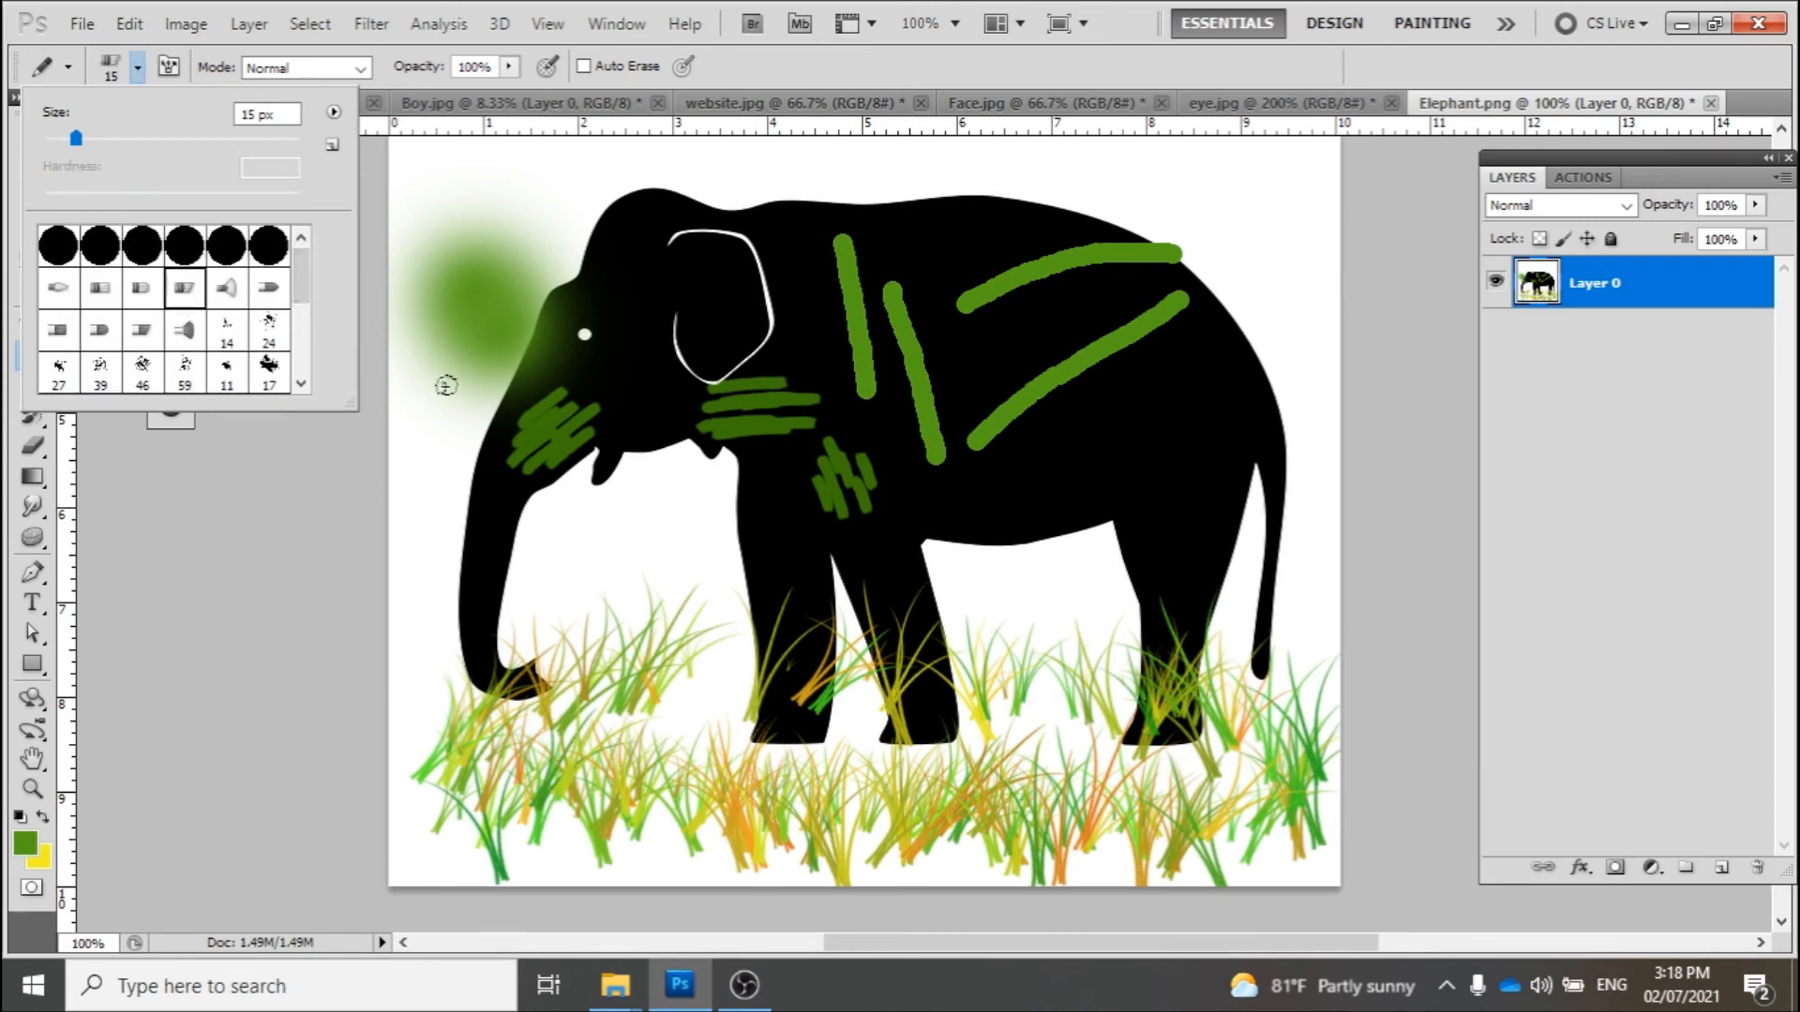
{"action": "left_click_drag", "start_coordinate": [1012, 484], "coordinate": [1184, 422]}
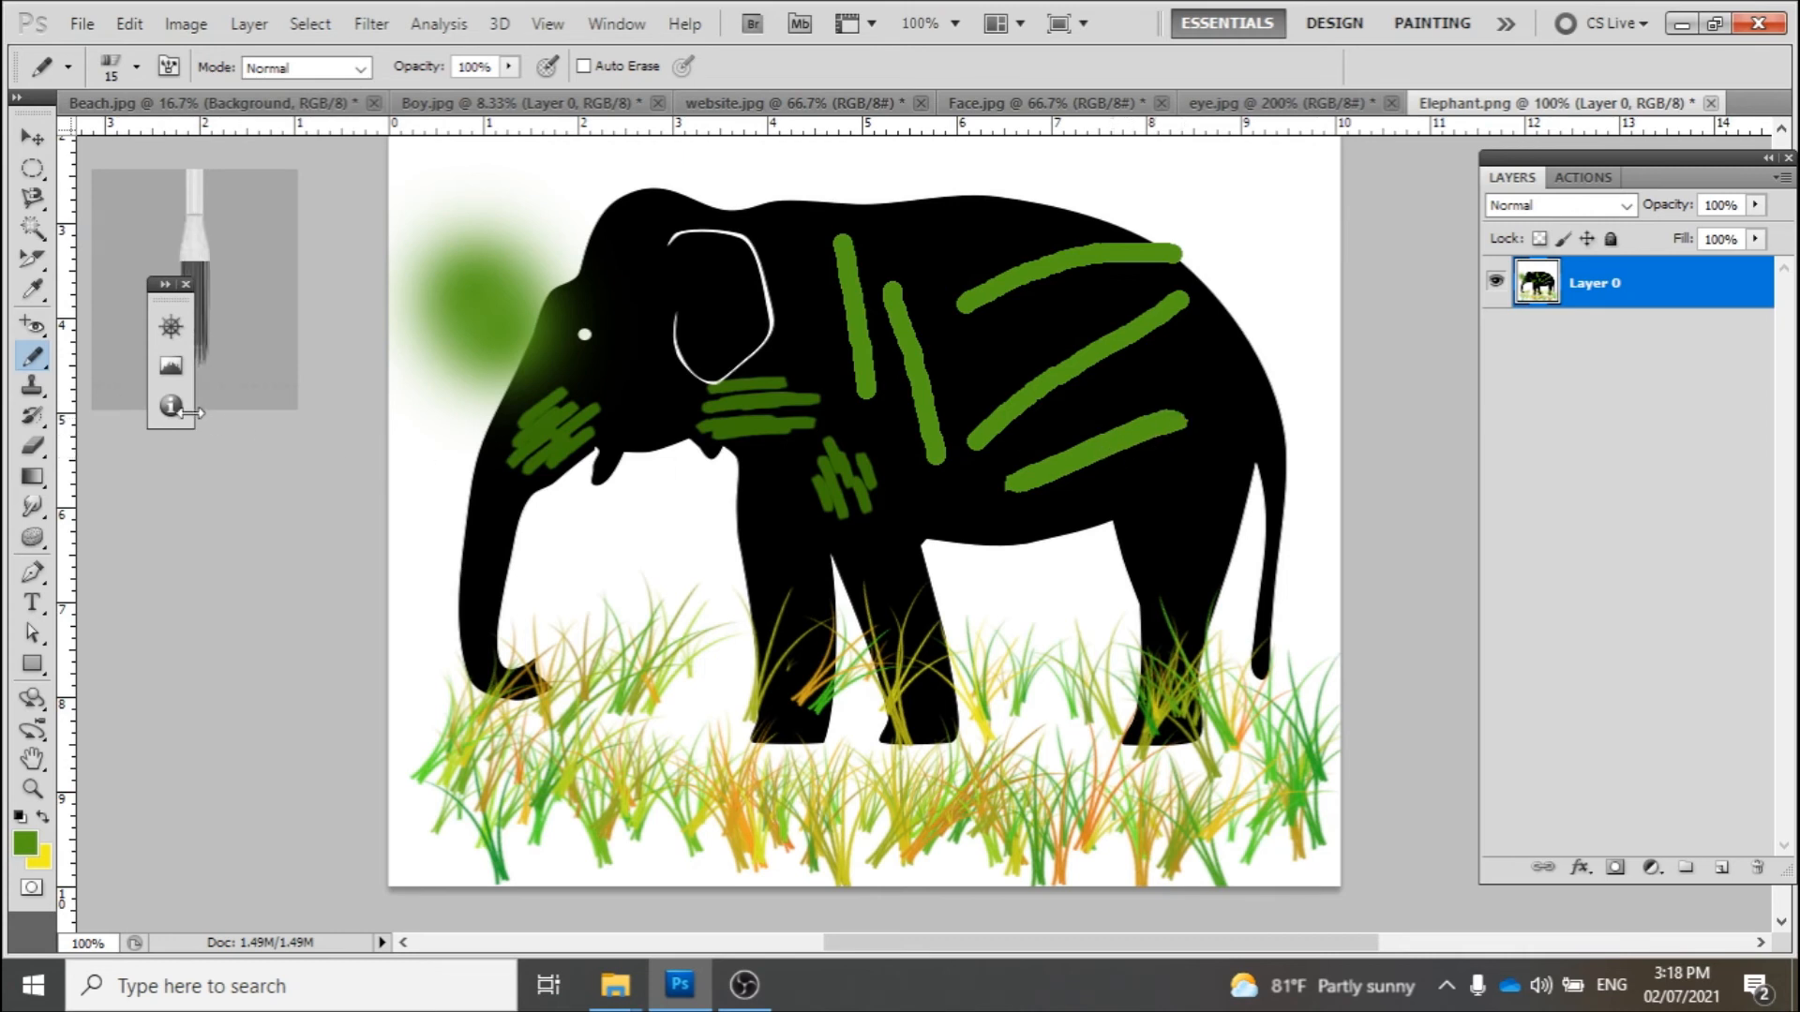
Activate the Clone Stamp tool and switch to the Beach.jpg image
{"action": "left_click", "coordinate": [34, 357]}
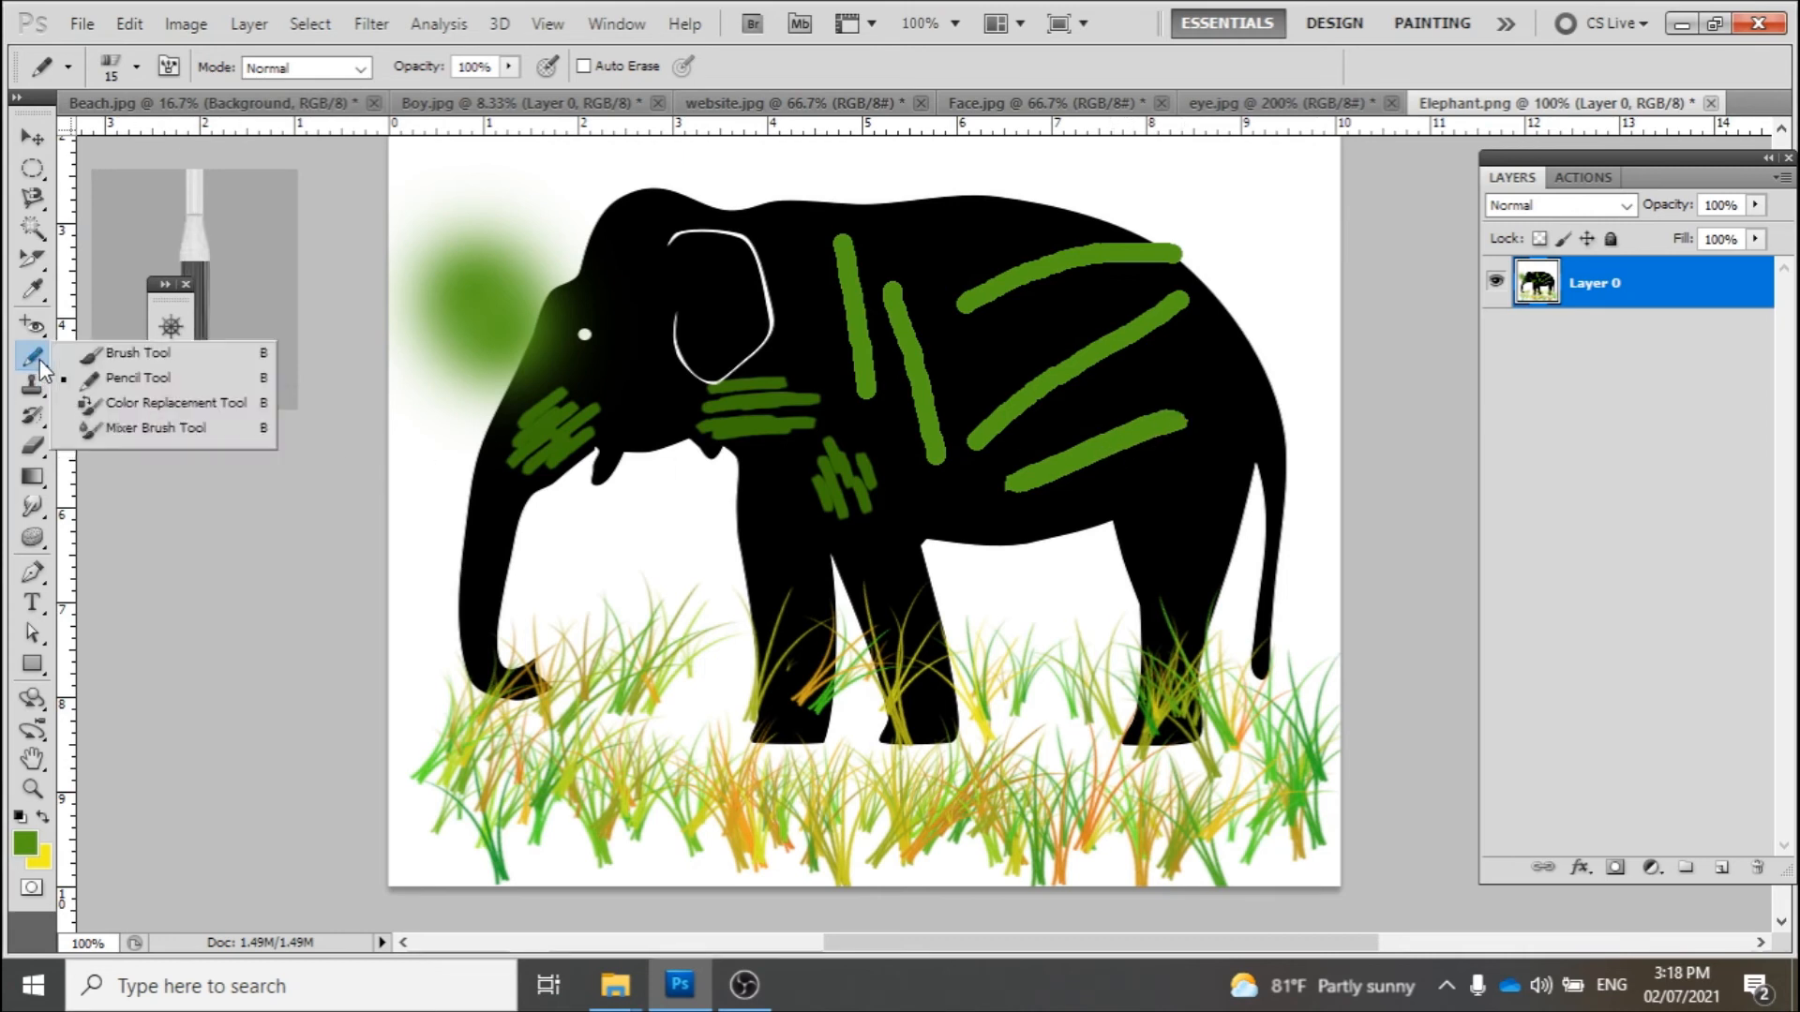
{"action": "left_click", "coordinate": [118, 356]}
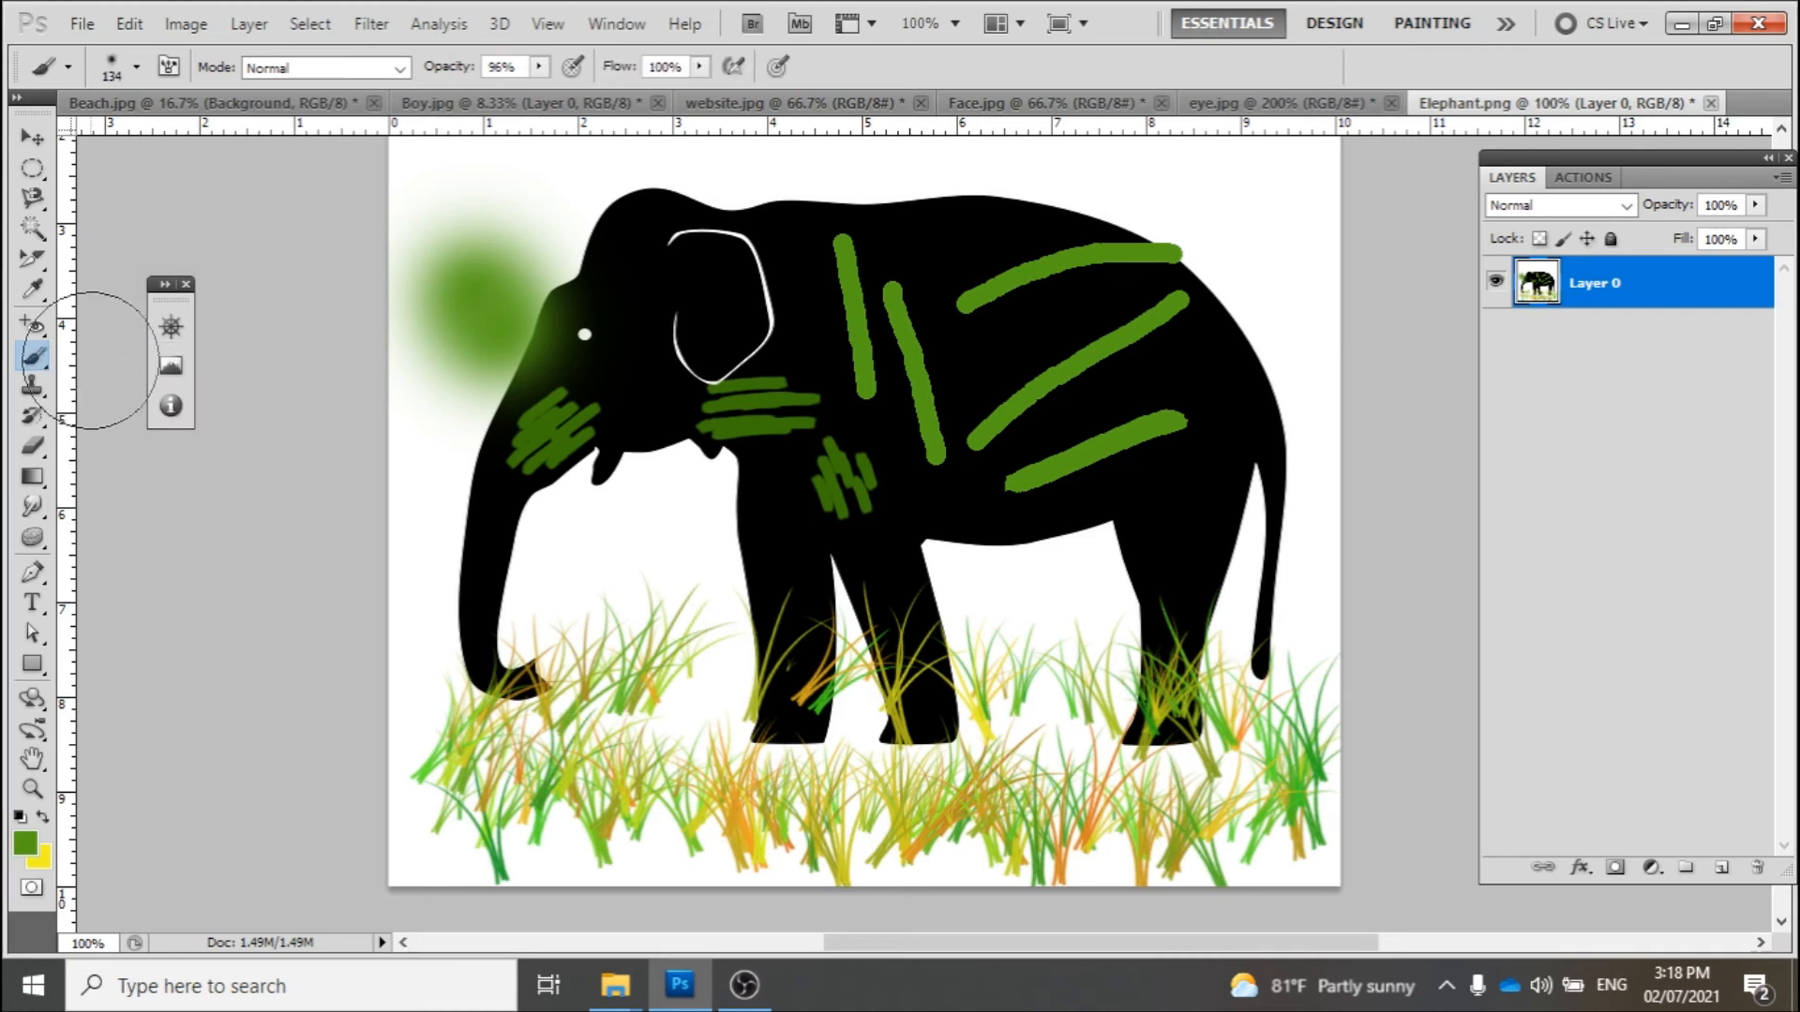
{"action": "left_click", "coordinate": [36, 392]}
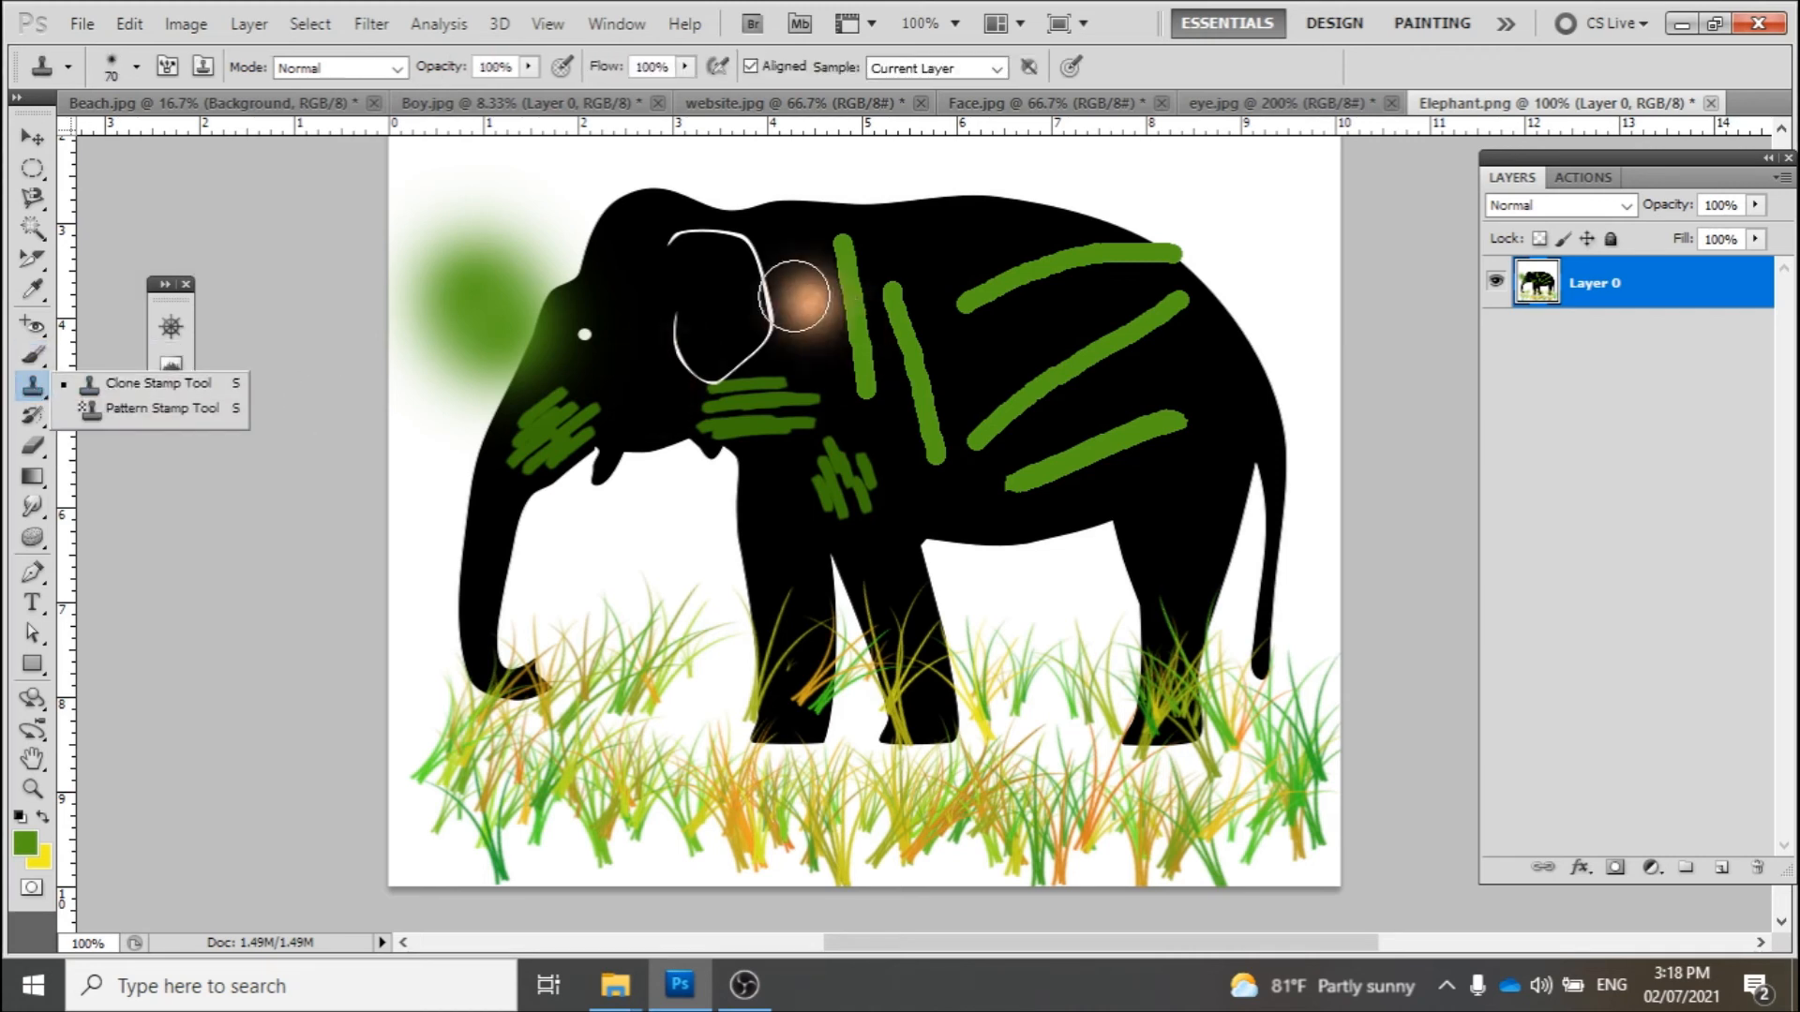
{"action": "left_click", "coordinate": [190, 105]}
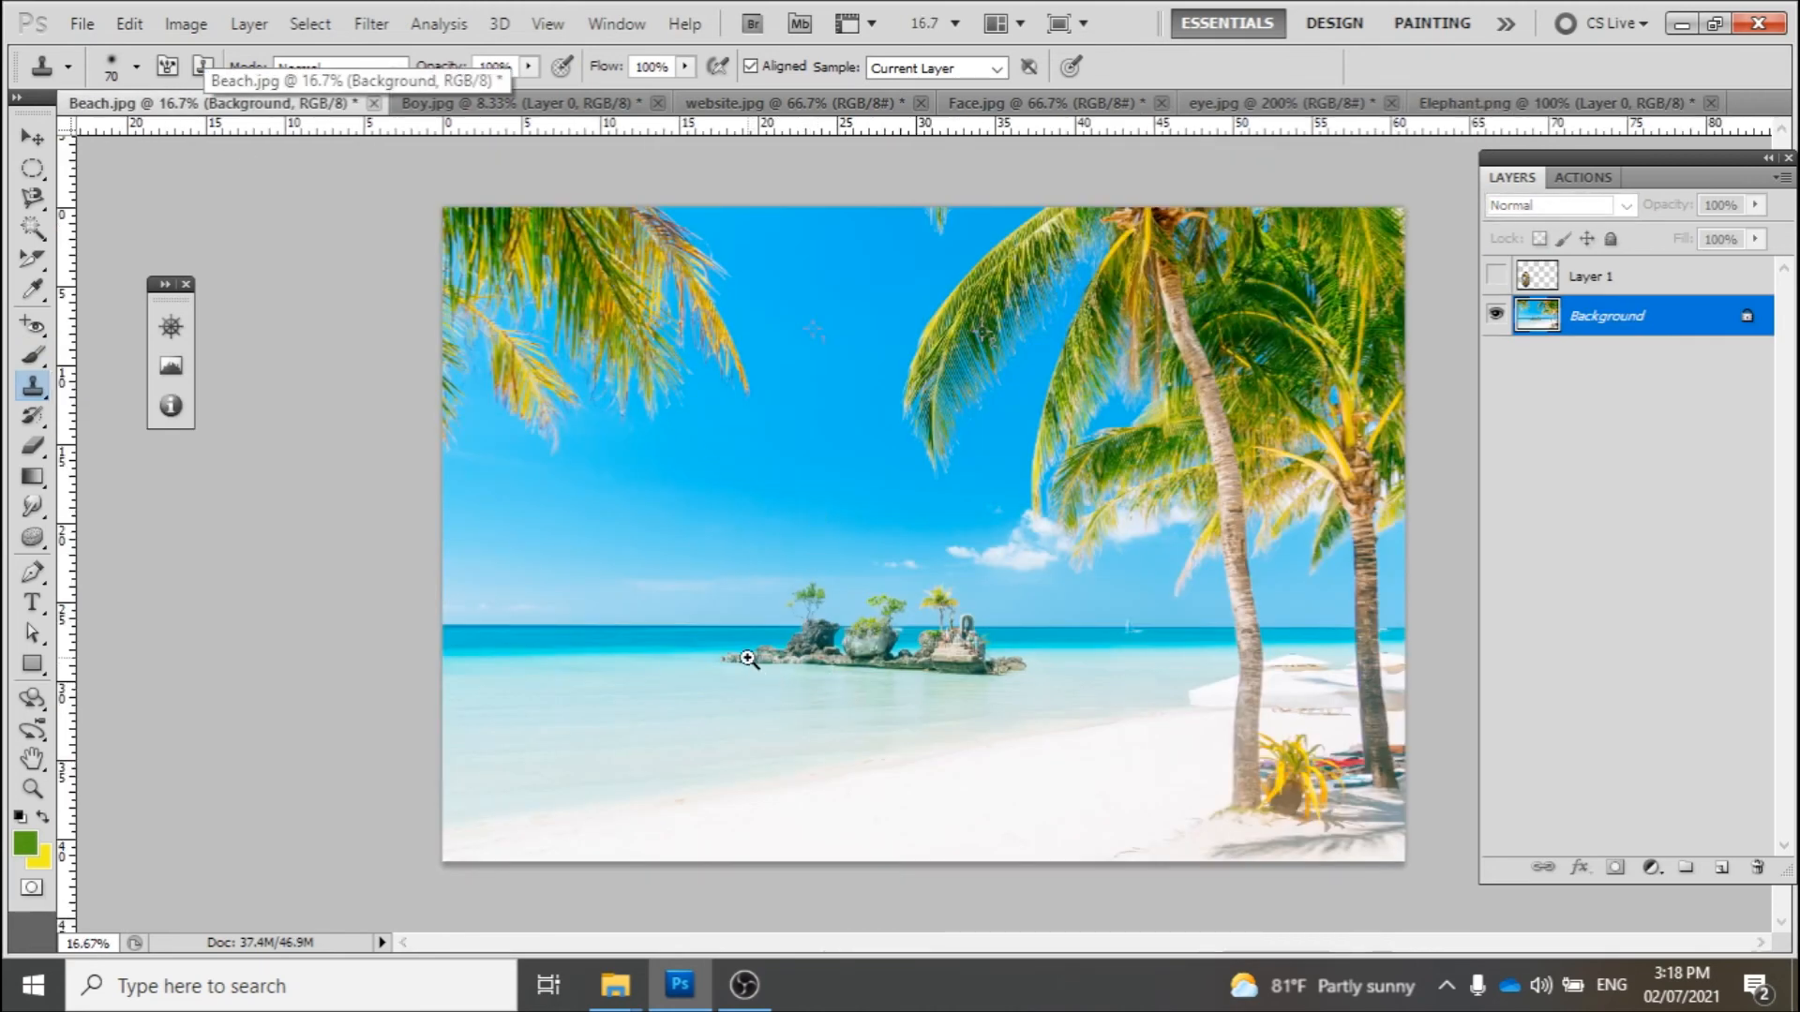
Clone nearby sky and sea over the rocky island on the horizon, enlarging the Clone Stamp brush to 400 px
{"action": "scroll", "coordinate": [750, 670], "scroll_direction": "up", "scroll_amount": 1}
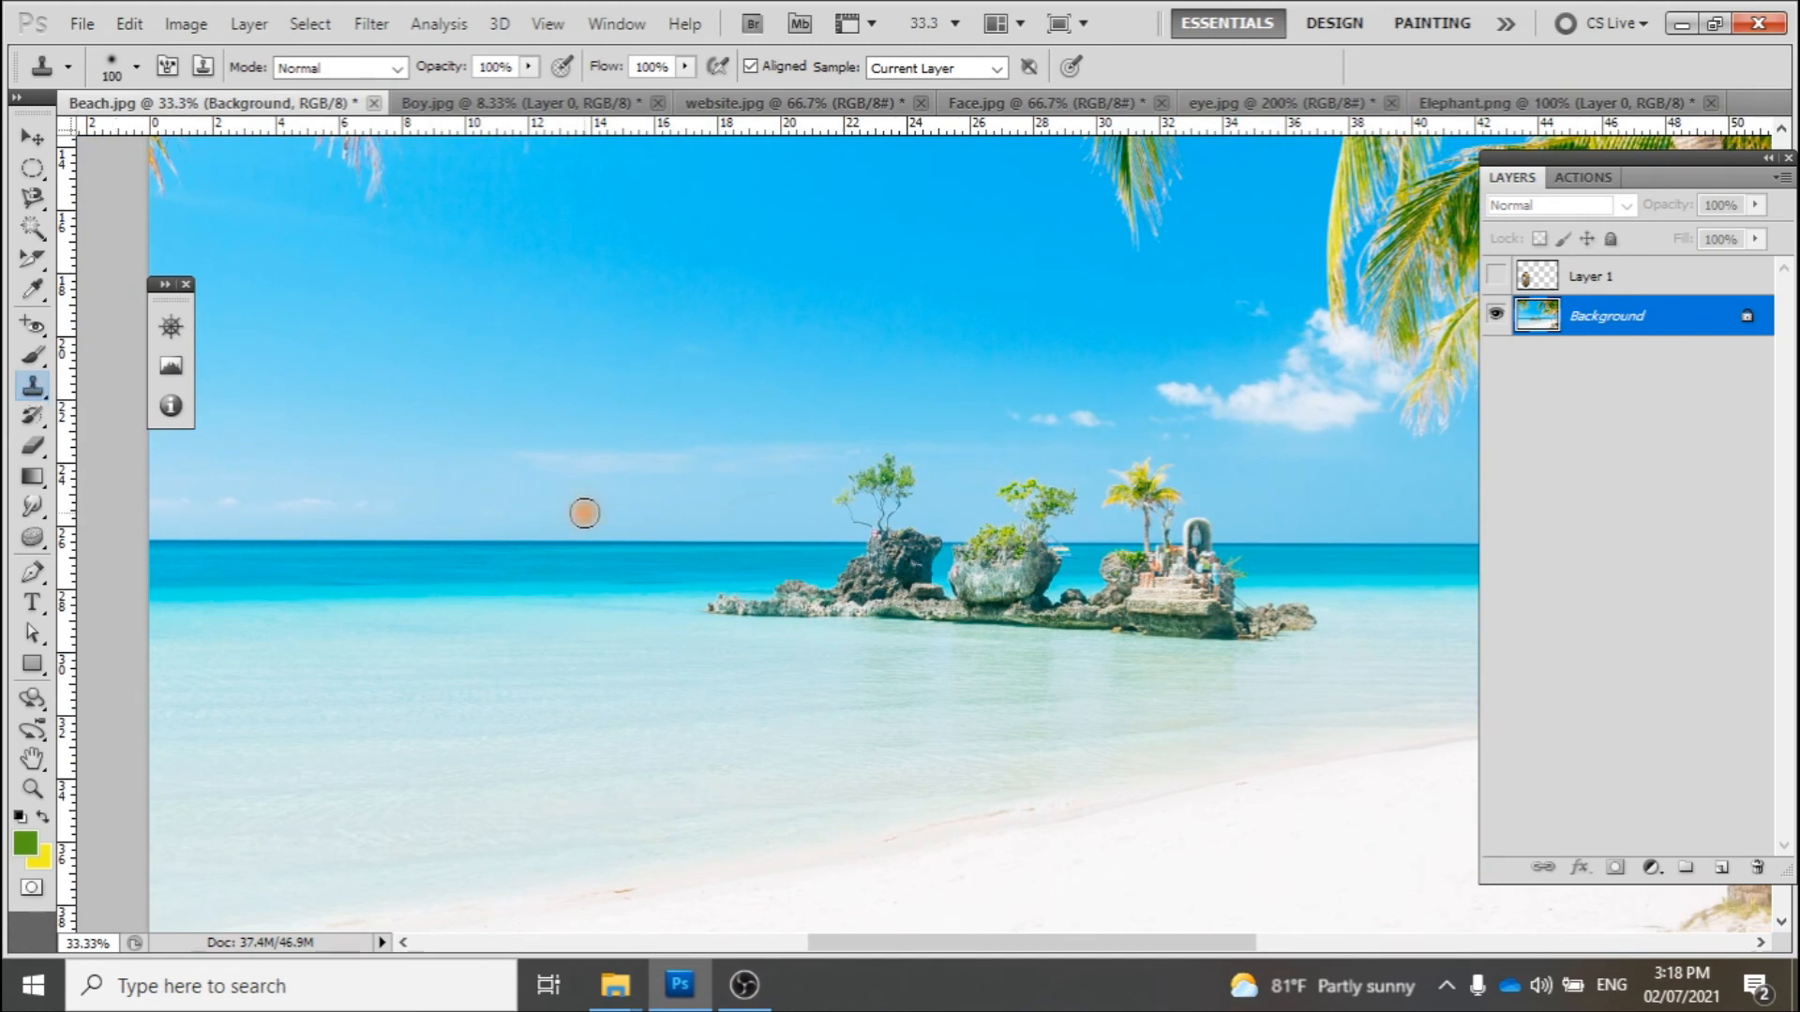
{"action": "scroll", "coordinate": [981, 566], "scroll_direction": "down", "scroll_amount": 1}
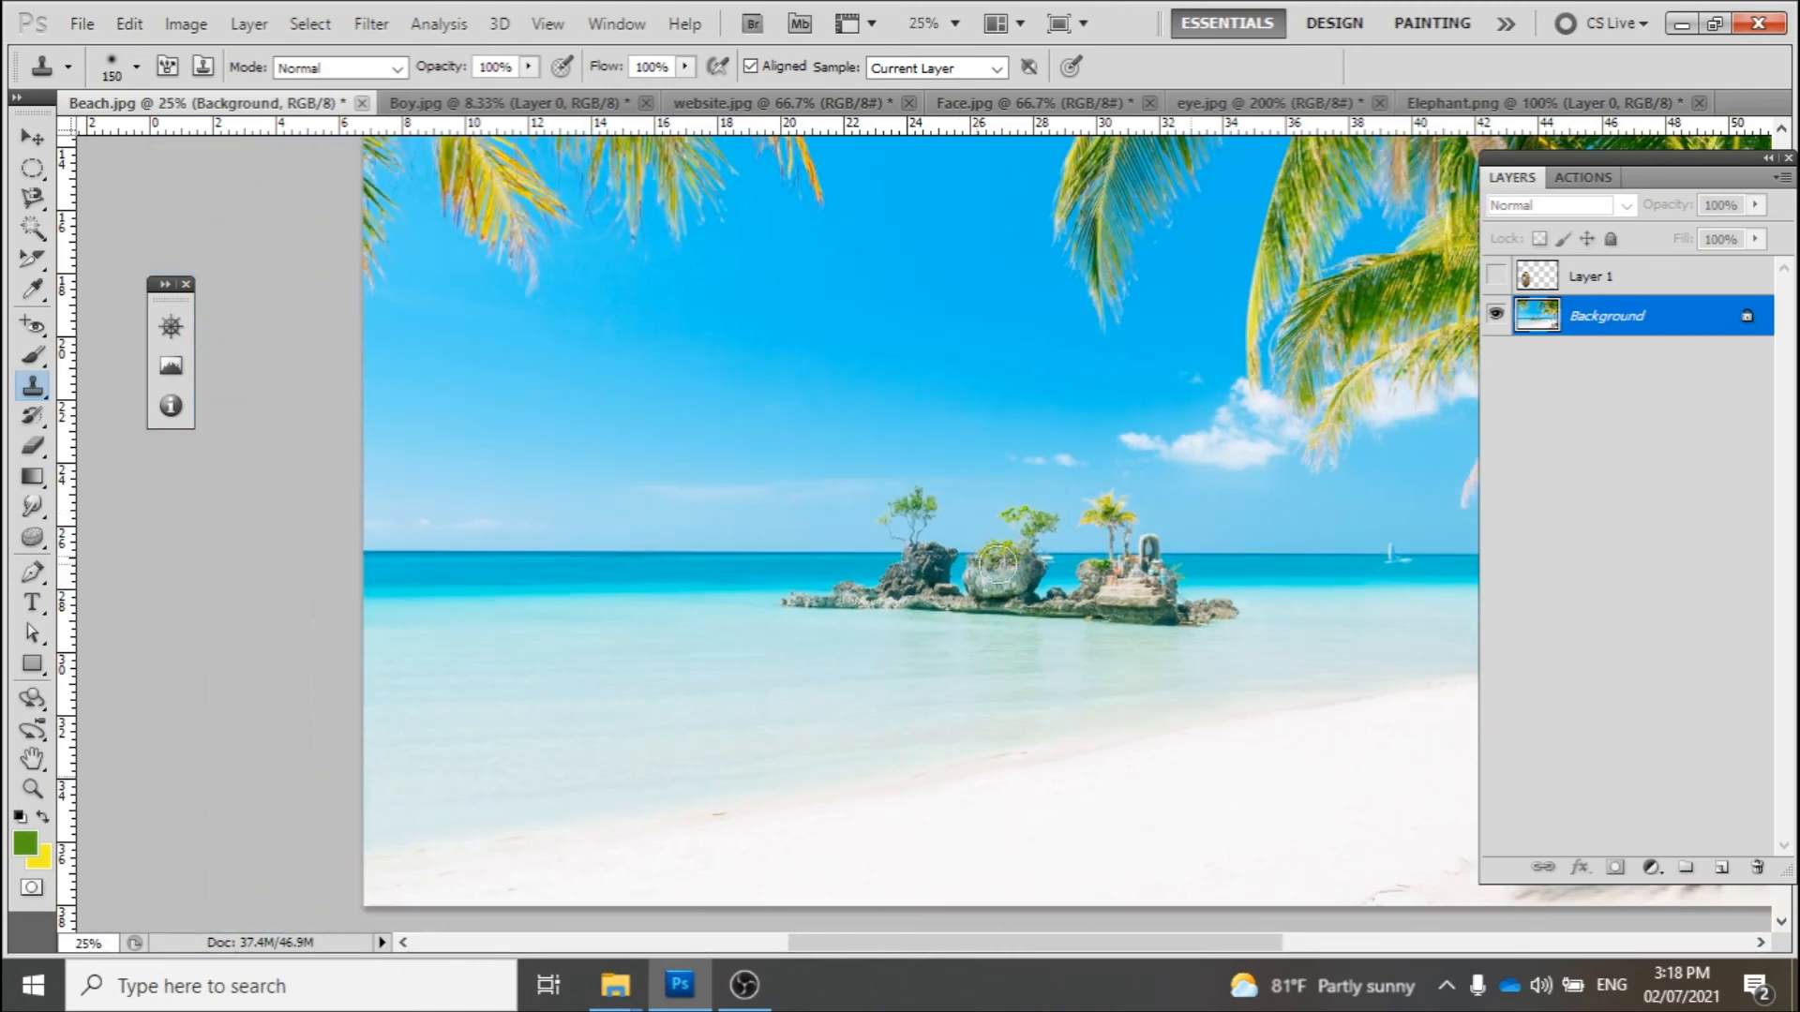
{"action": "left_click_drag", "start_coordinate": [1085, 570], "coordinate": [828, 551]}
{"action": "scroll", "coordinate": [716, 525], "scroll_direction": "down", "scroll_amount": 1}
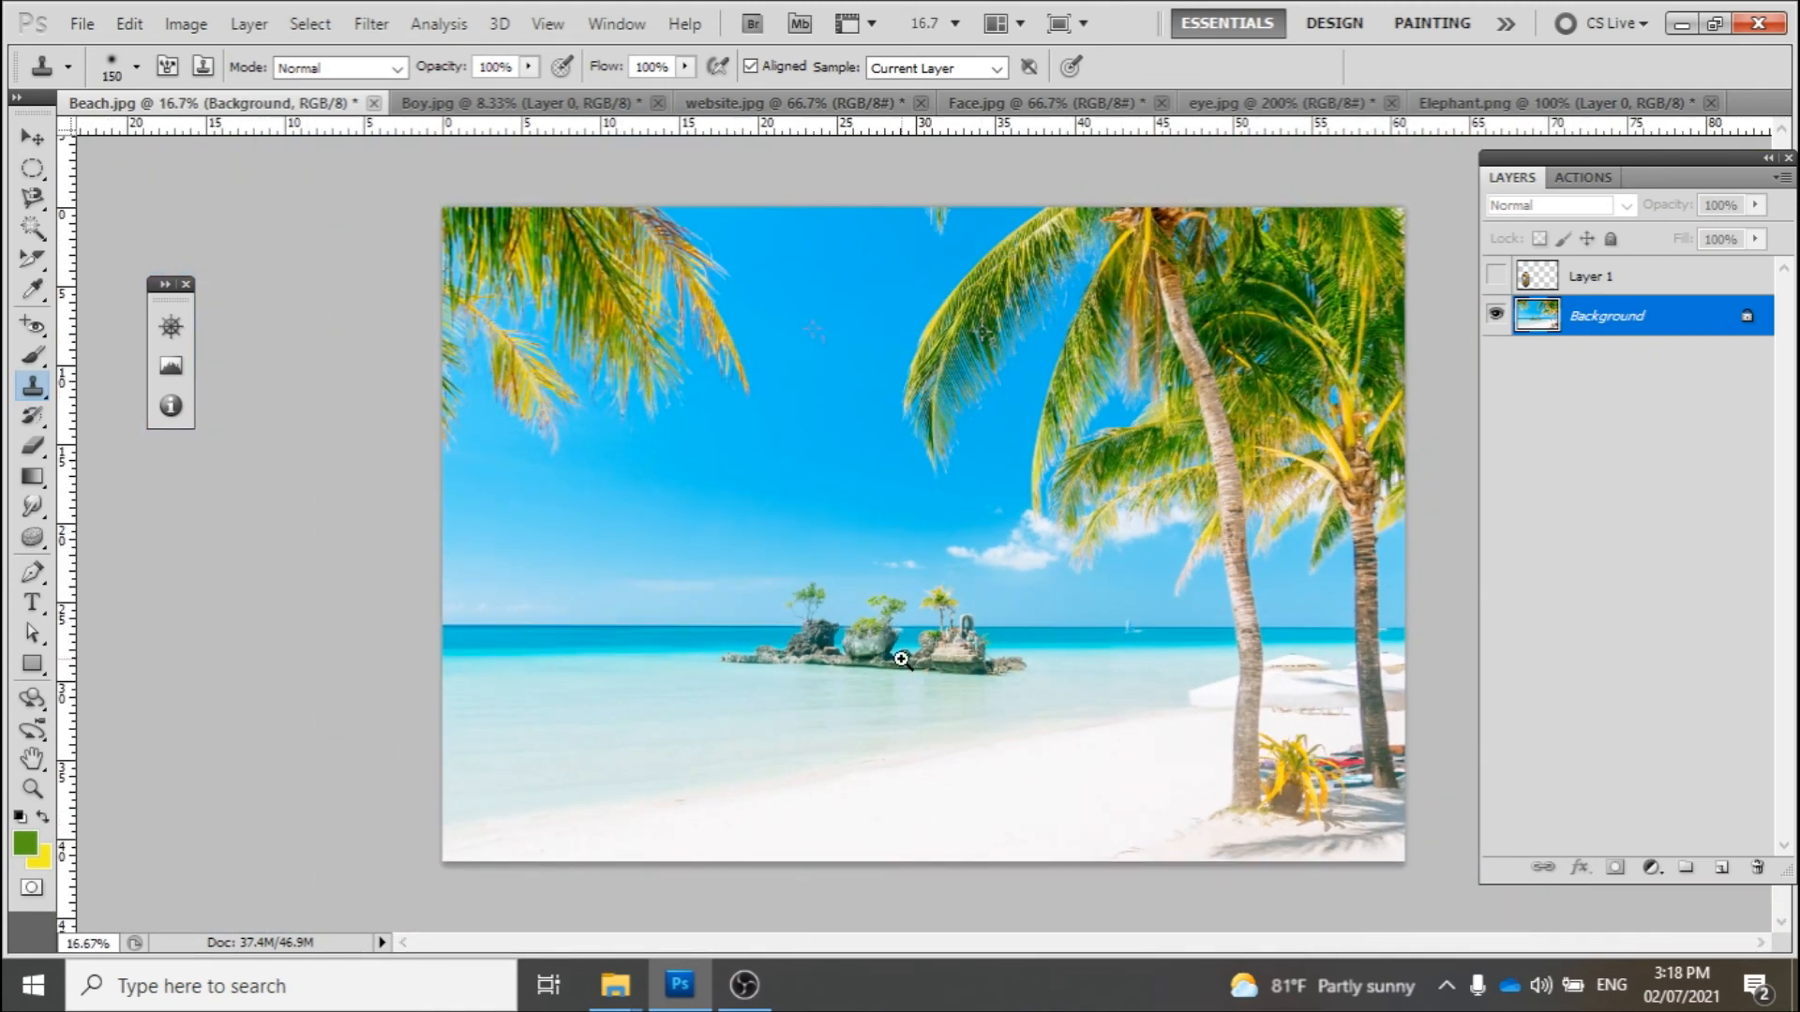
{"action": "scroll", "coordinate": [901, 659], "scroll_direction": "up", "scroll_amount": 1}
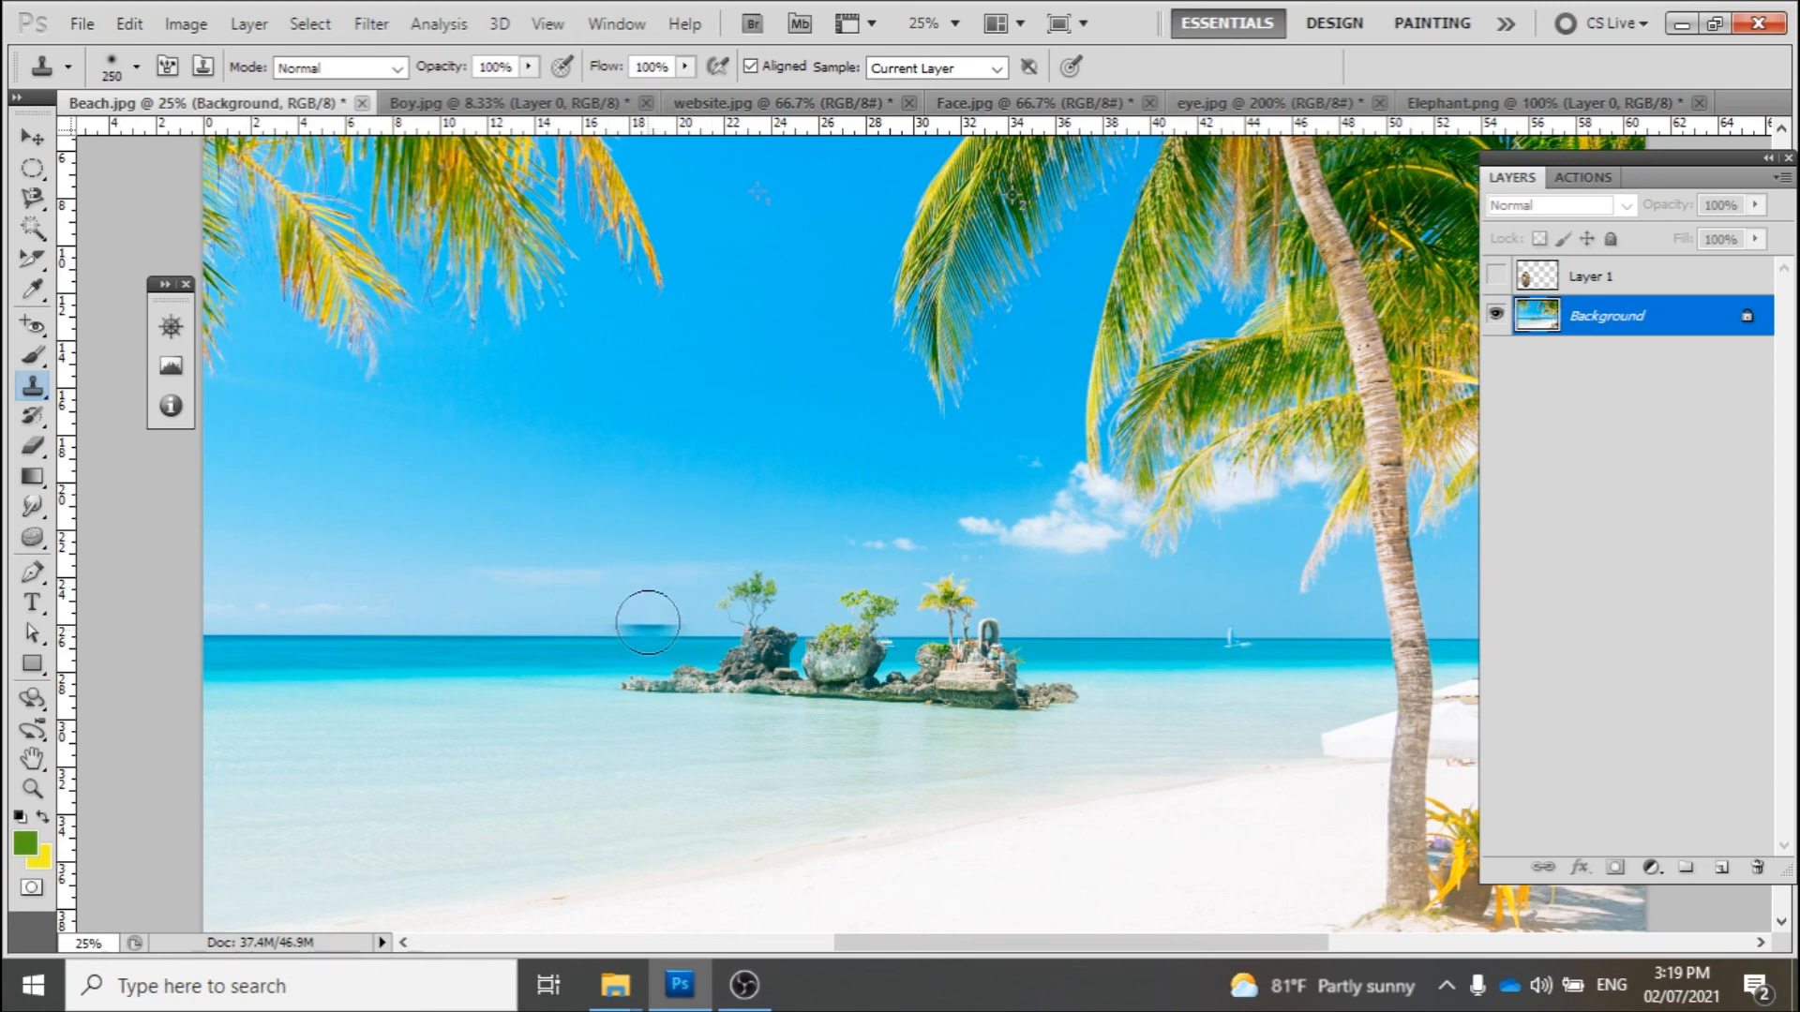
{"action": "key", "text": "bracketright"}
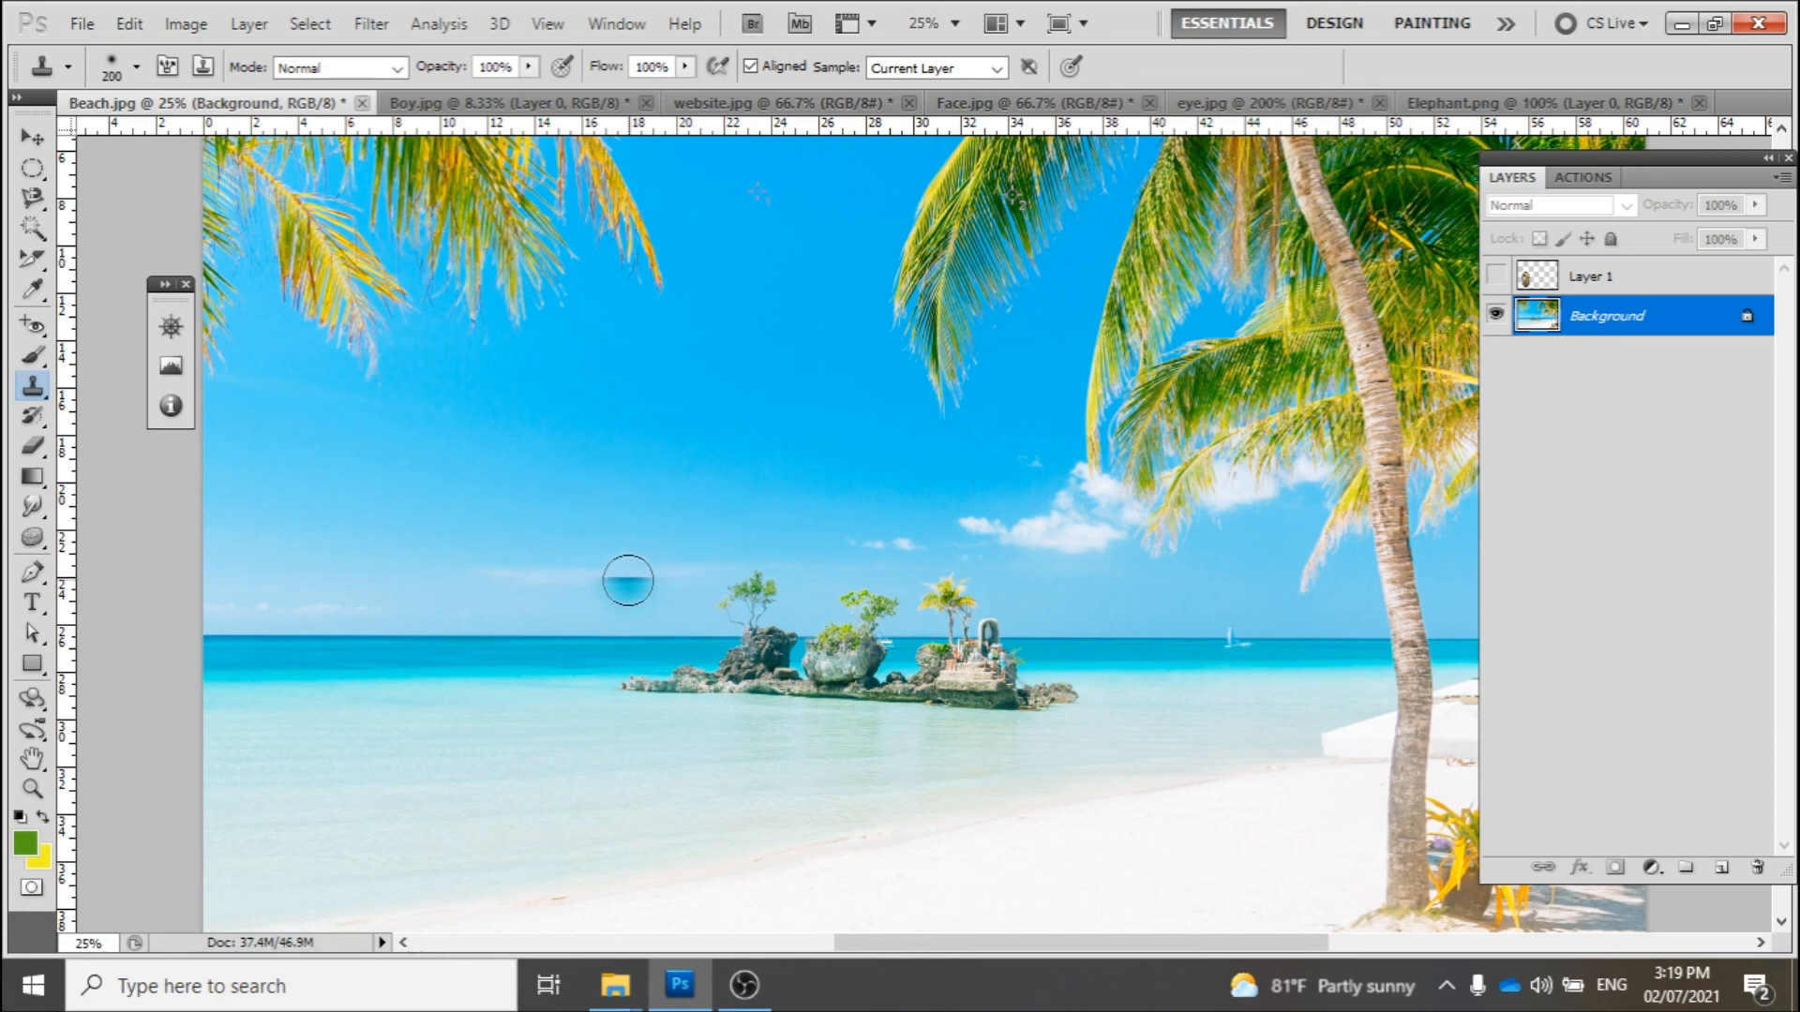
{"action": "key", "text": "]"}
{"action": "mouse_move", "coordinate": [625, 629]}
{"action": "left_mouse_down"}
{"action": "mouse_move", "coordinate": [614, 639]}
{"action": "mouse_move", "coordinate": [964, 640]}
{"action": "mouse_move", "coordinate": [679, 574]}
{"action": "mouse_move", "coordinate": [944, 575]}
{"action": "mouse_move", "coordinate": [789, 575]}
{"action": "mouse_move", "coordinate": [972, 610]}
{"action": "mouse_move", "coordinate": [655, 671]}
{"action": "mouse_move", "coordinate": [1089, 683]}
{"action": "mouse_move", "coordinate": [905, 712]}
{"action": "left_mouse_up"}
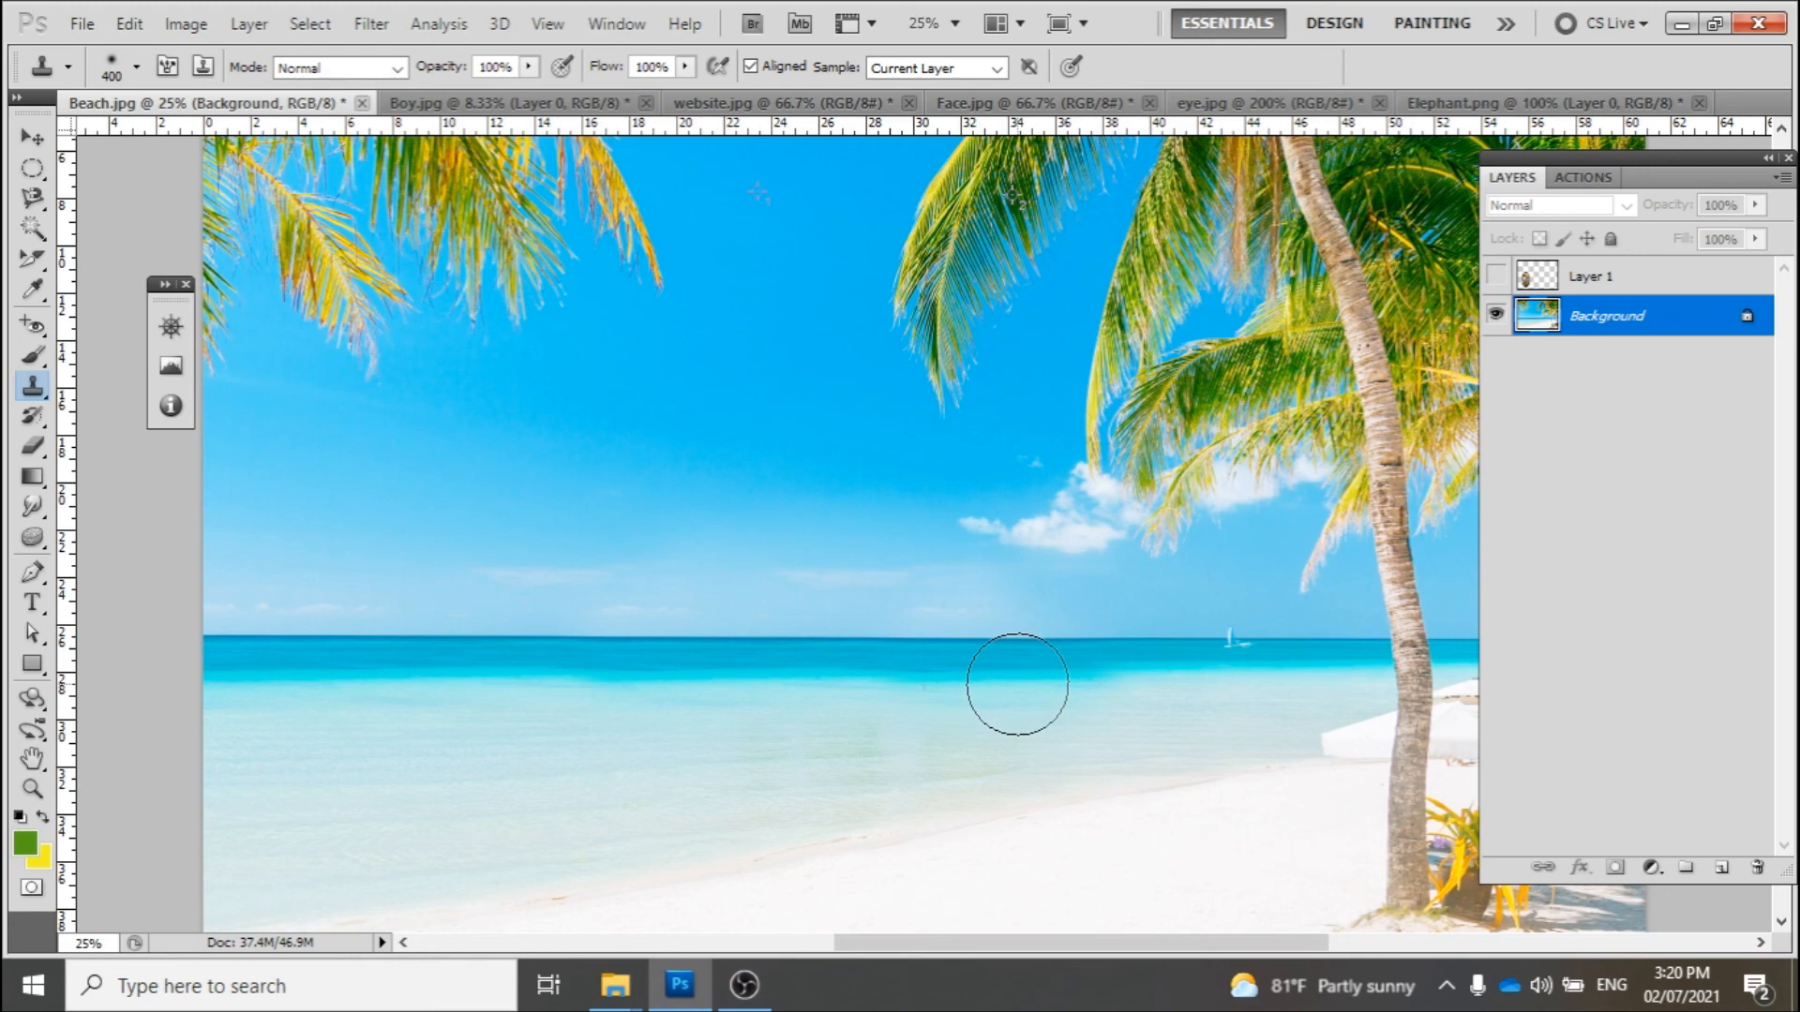
{"action": "key", "text": "ctrl+minus"}
Paint a patch of the blue-grey bubble pattern in the sky above the horizon with the Pattern Stamp tool at 175 px
{"action": "right_click", "coordinate": [32, 386]}
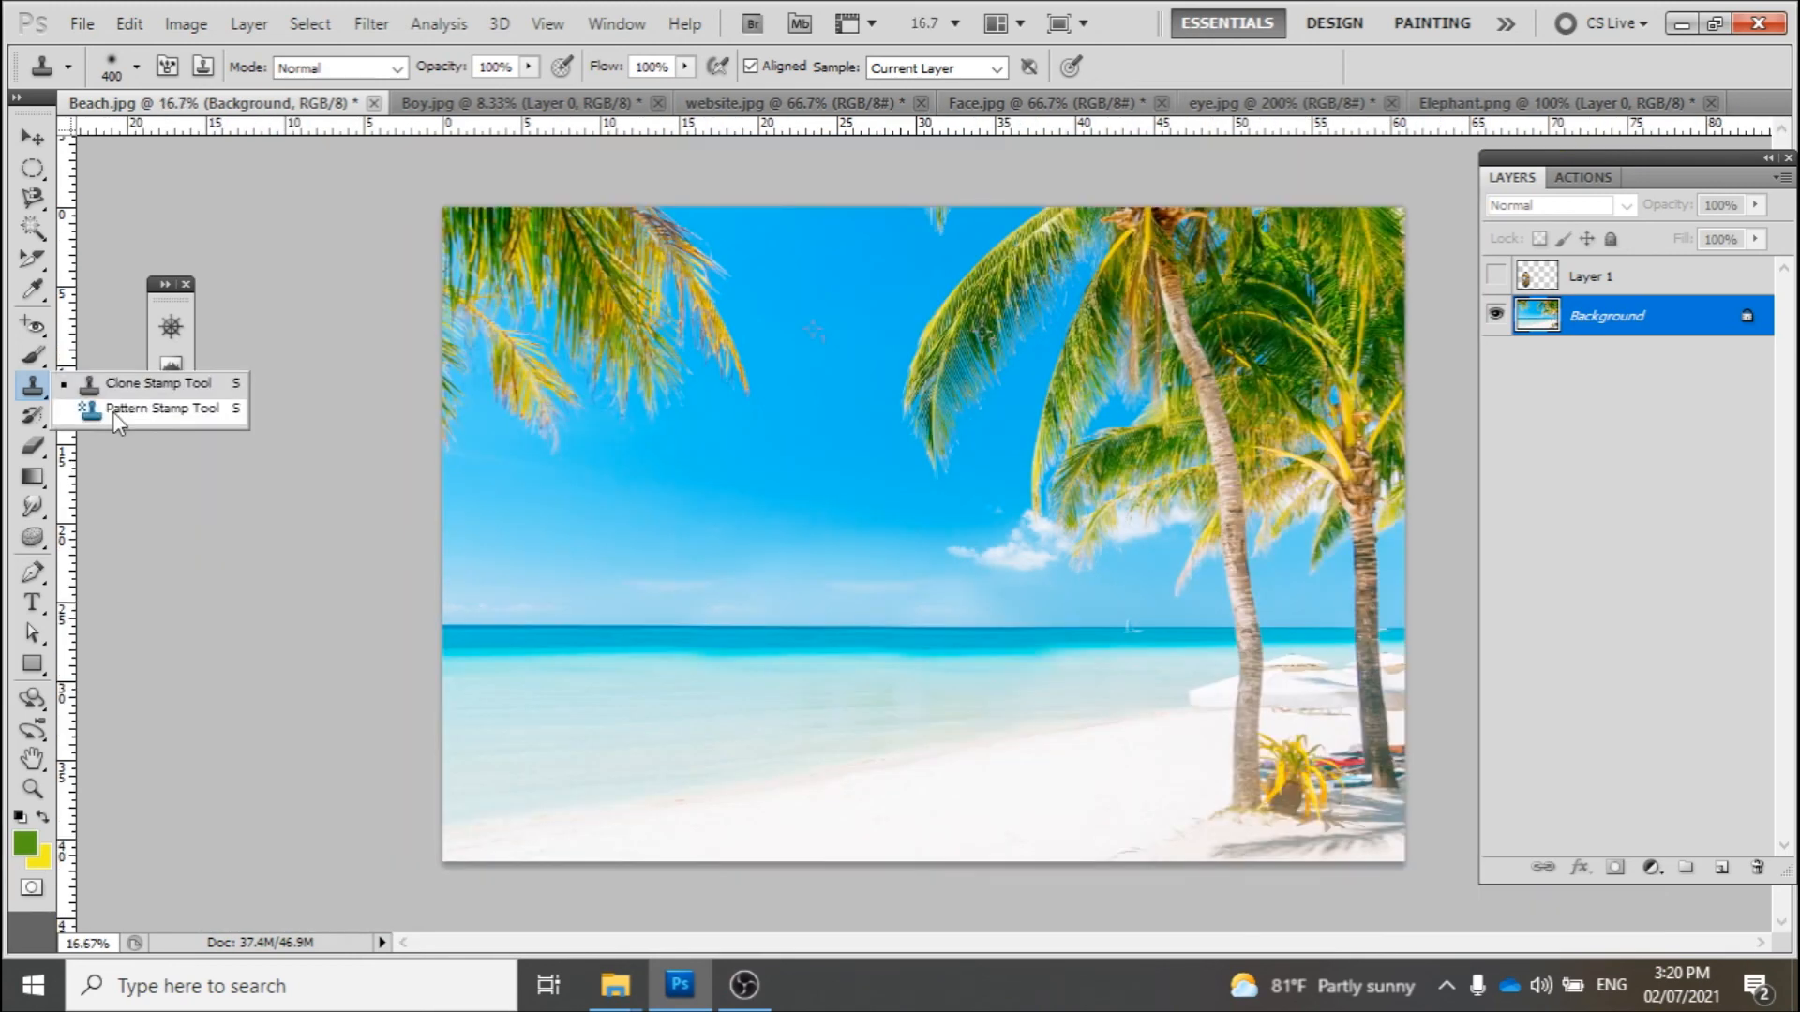
{"action": "left_click", "coordinate": [112, 412]}
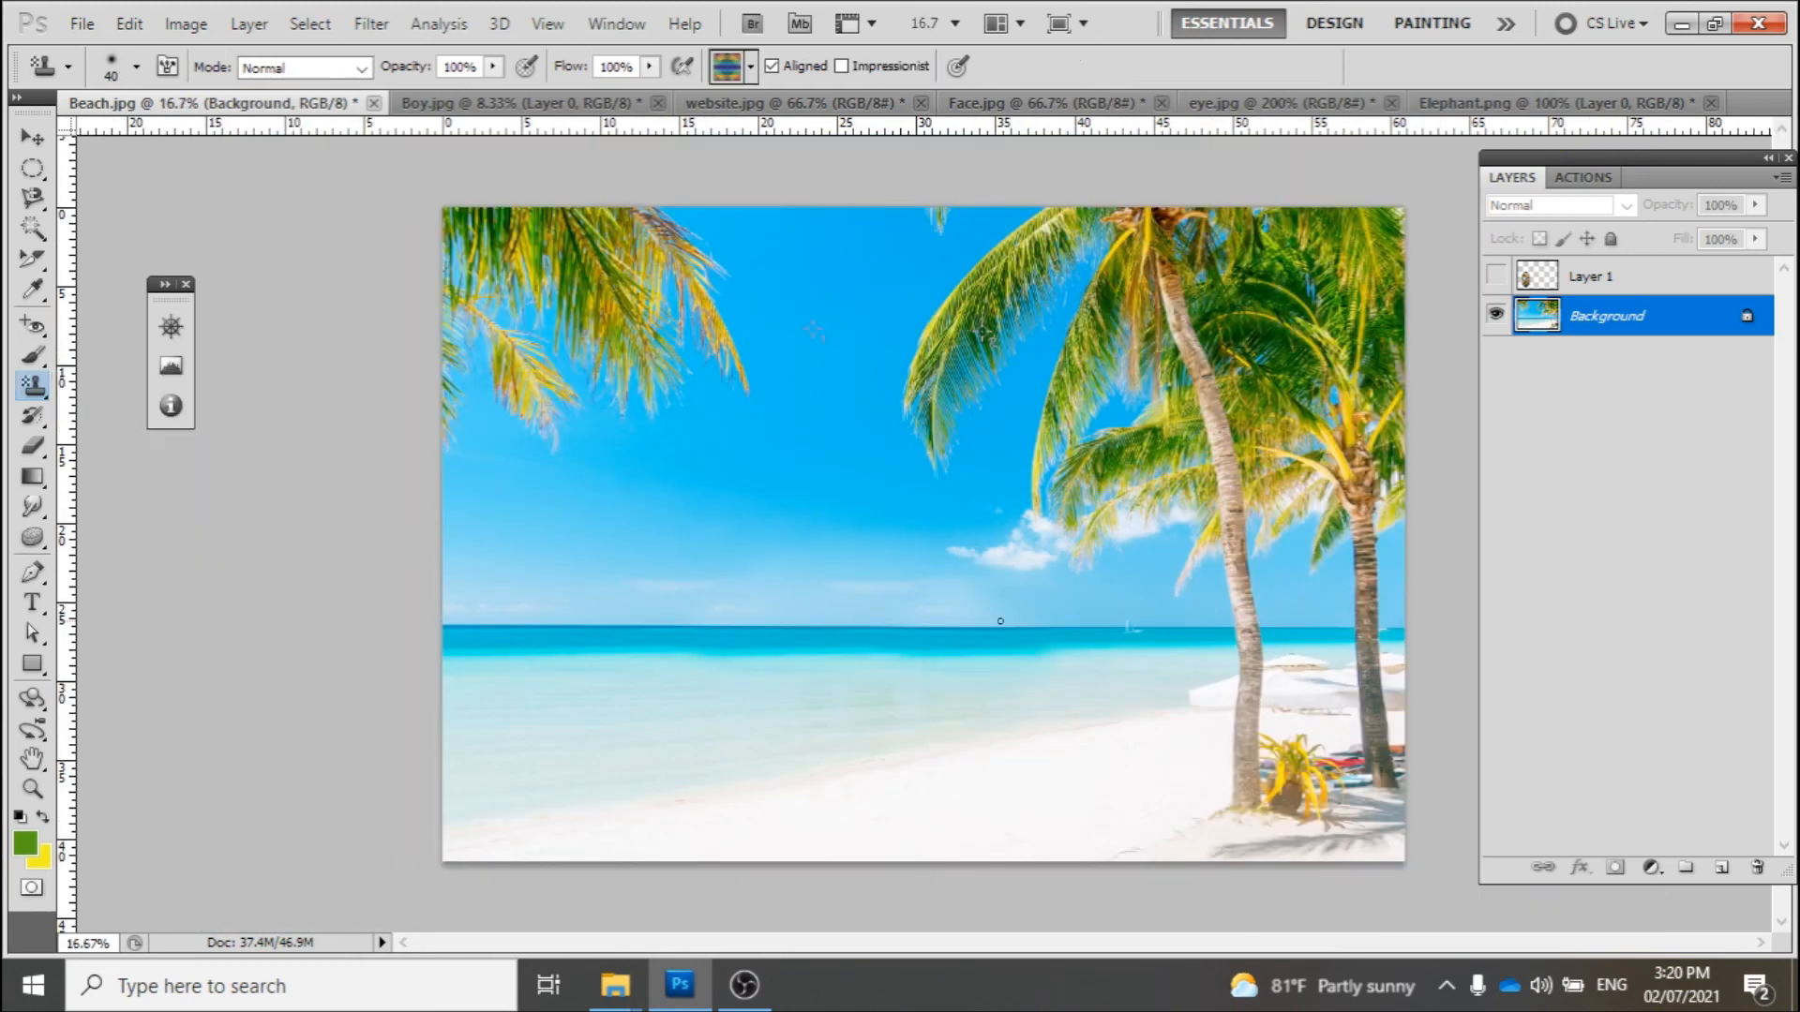
{"action": "left_click", "coordinate": [751, 66]}
{"action": "left_click", "coordinate": [610, 135]}
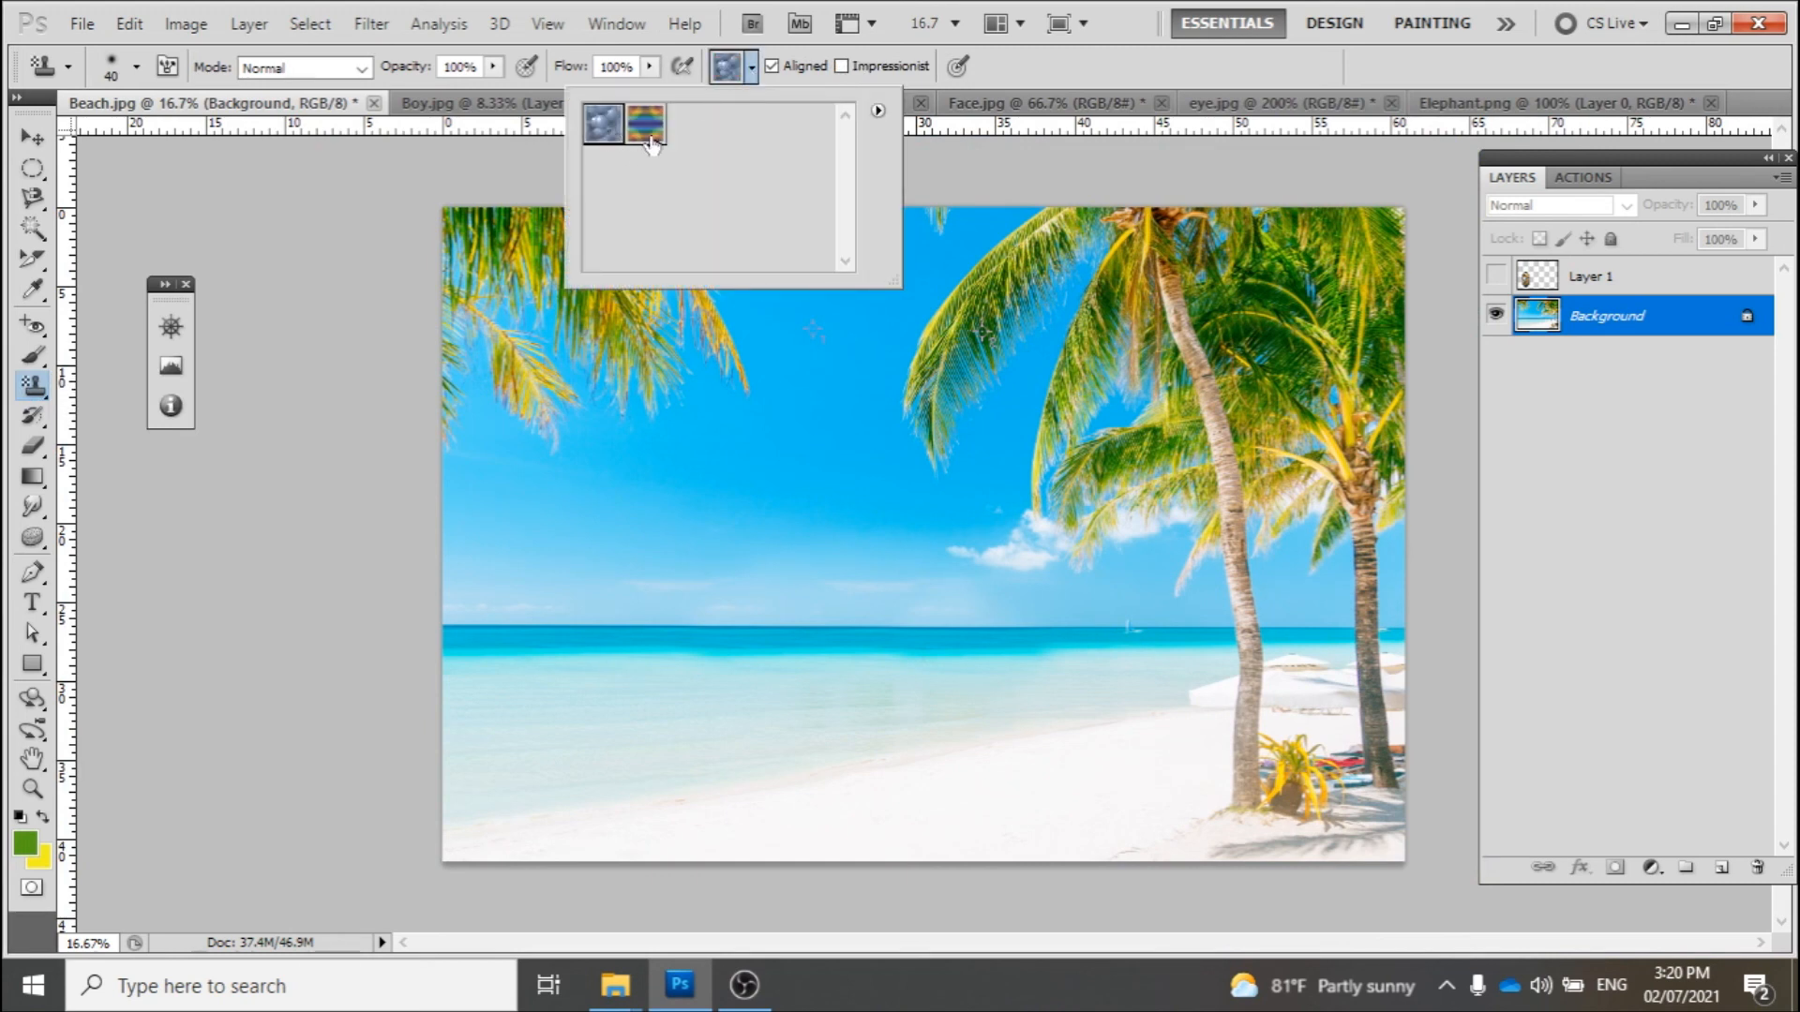
{"action": "left_click", "coordinate": [568, 472]}
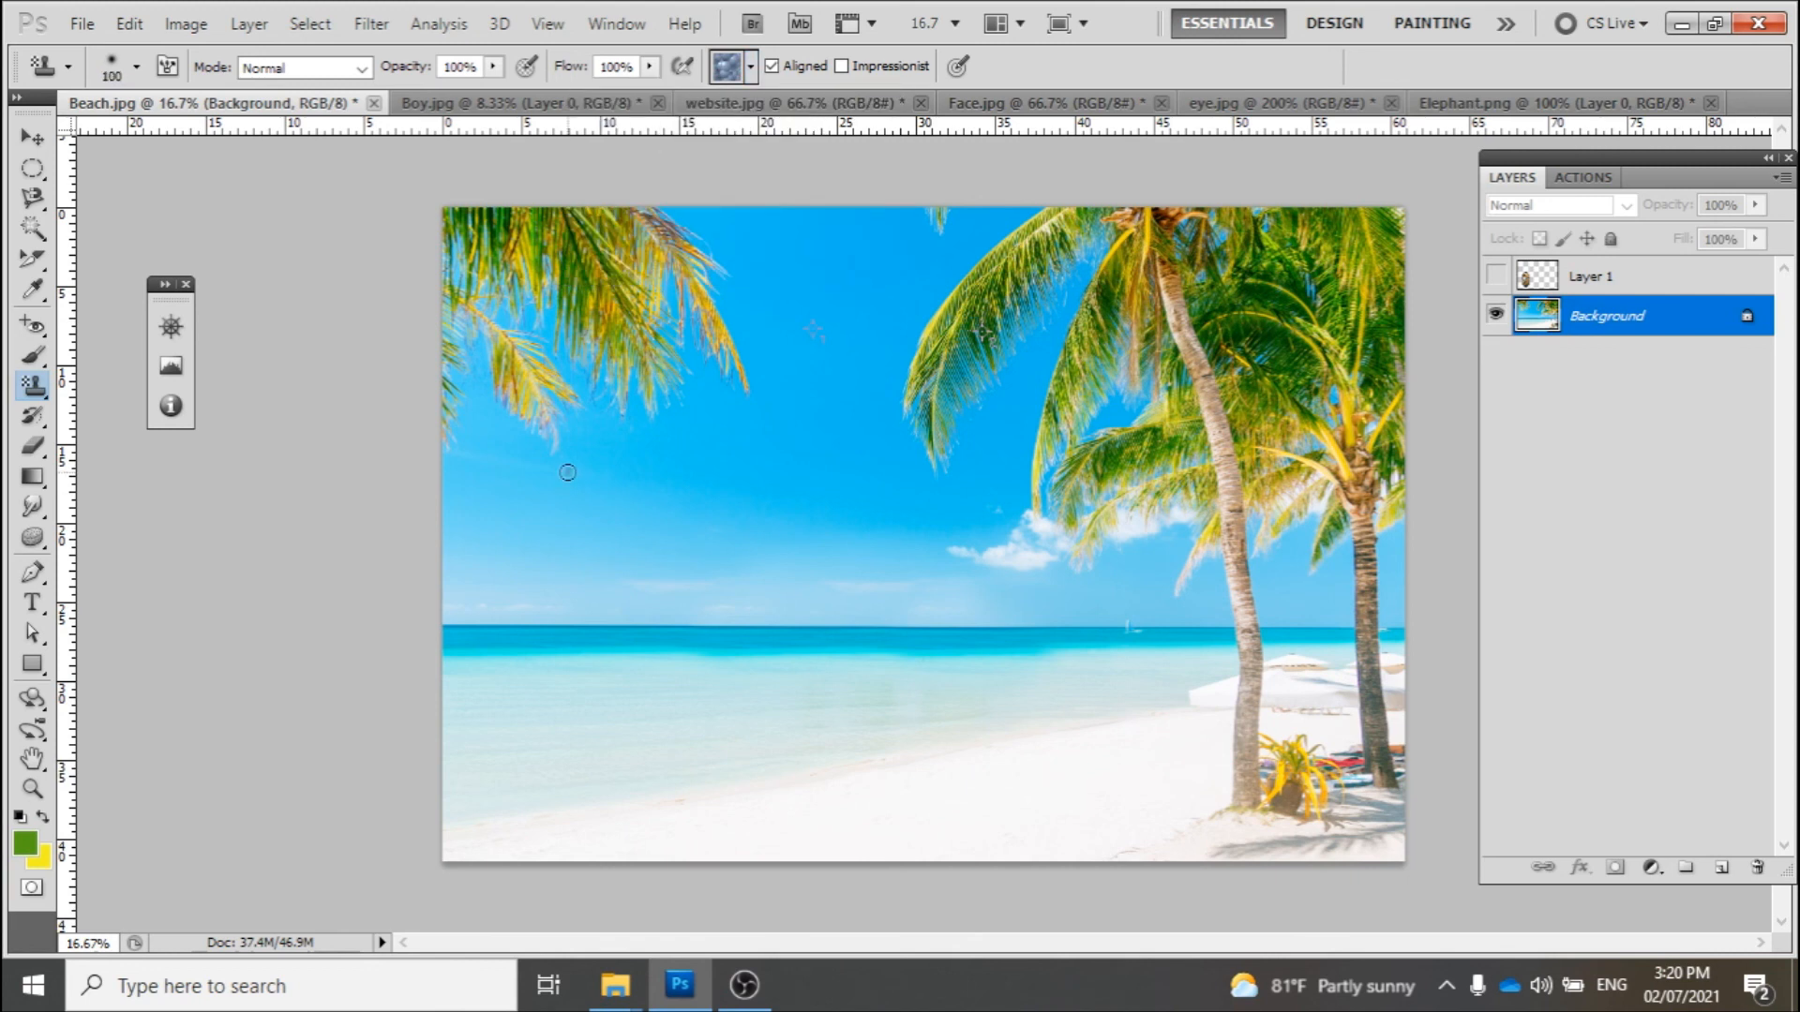
{"action": "mouse_move", "coordinate": [567, 473]}
{"action": "left_mouse_down"}
{"action": "mouse_move", "coordinate": [642, 473]}
{"action": "mouse_move", "coordinate": [549, 502]}
{"action": "mouse_move", "coordinate": [664, 488]}
{"action": "mouse_move", "coordinate": [541, 534]}
{"action": "mouse_move", "coordinate": [681, 513]}
{"action": "mouse_move", "coordinate": [506, 565]}
{"action": "mouse_move", "coordinate": [714, 561]}
{"action": "mouse_move", "coordinate": [570, 567]}
{"action": "mouse_move", "coordinate": [623, 571]}
{"action": "mouse_move", "coordinate": [516, 592]}
{"action": "mouse_move", "coordinate": [707, 591]}
{"action": "mouse_move", "coordinate": [739, 563]}
{"action": "mouse_move", "coordinate": [732, 524]}
{"action": "mouse_move", "coordinate": [681, 509]}
{"action": "mouse_move", "coordinate": [574, 550]}
{"action": "mouse_move", "coordinate": [542, 540]}
{"action": "mouse_move", "coordinate": [533, 486]}
{"action": "left_mouse_up"}
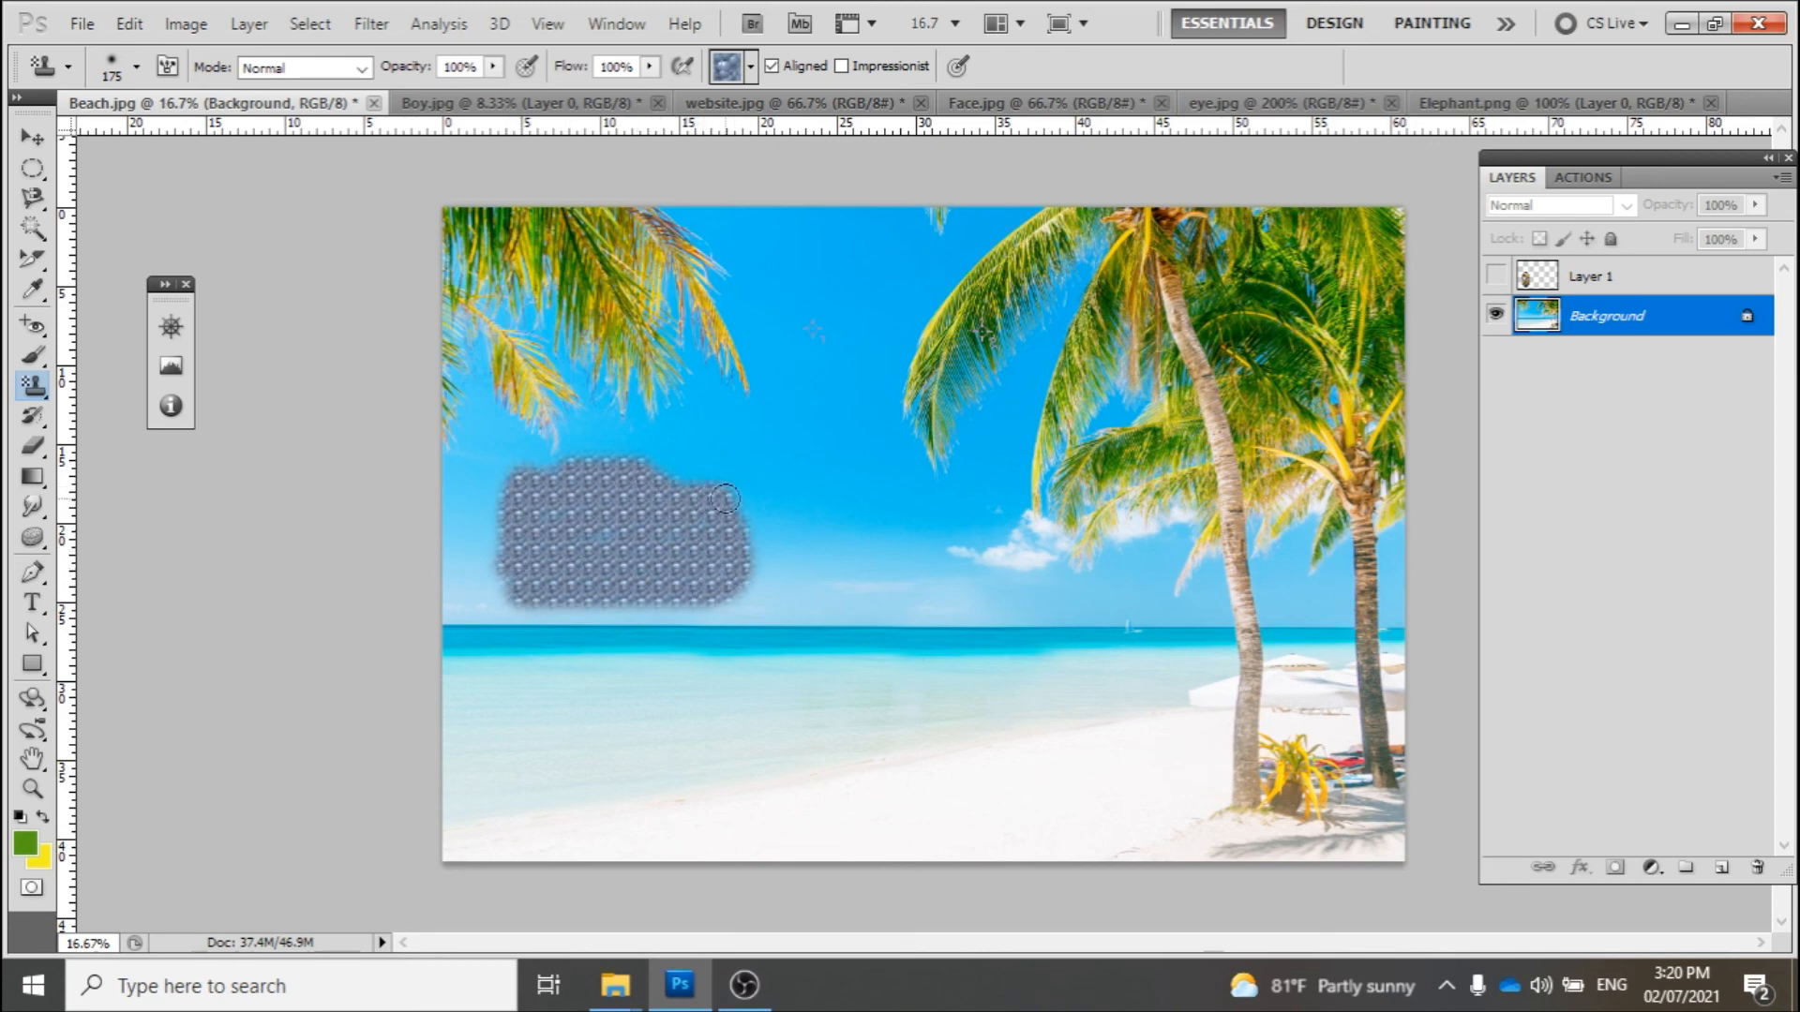
Brush over the patterned patch with the History Brush tool at 500 px to restore the sky
{"action": "left_click", "coordinate": [38, 429]}
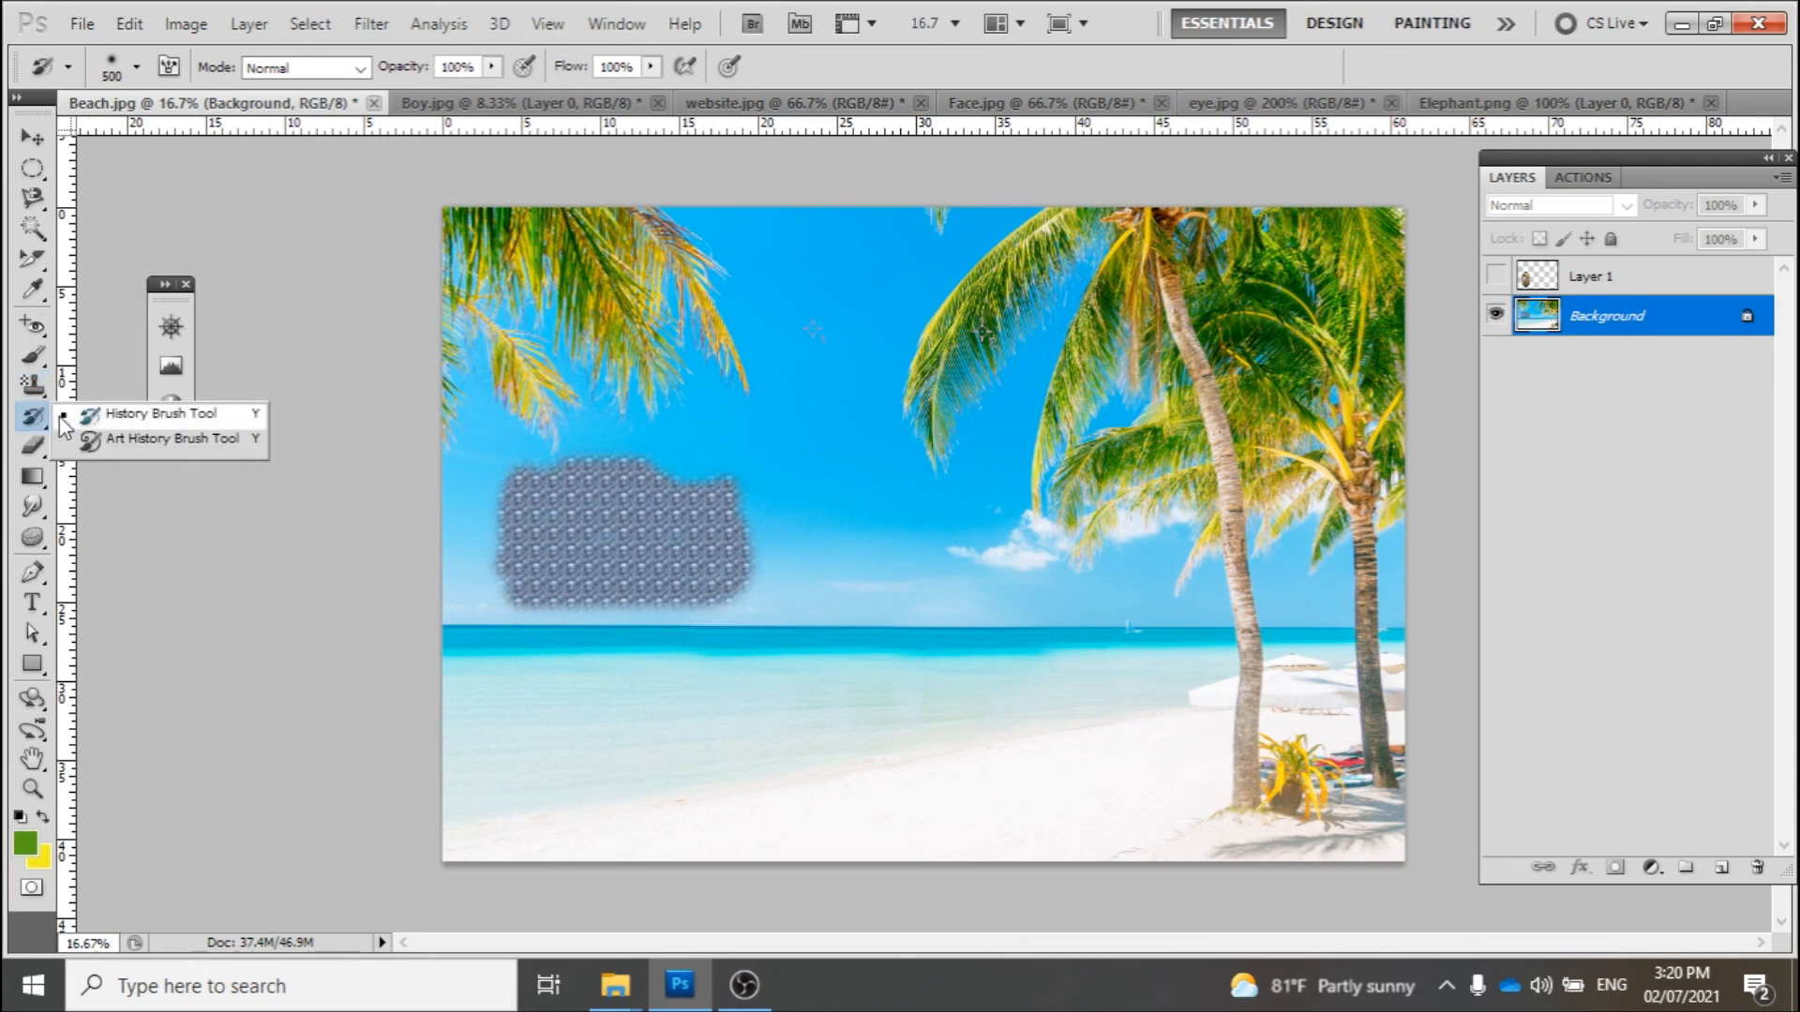
{"action": "left_click", "coordinate": [105, 415]}
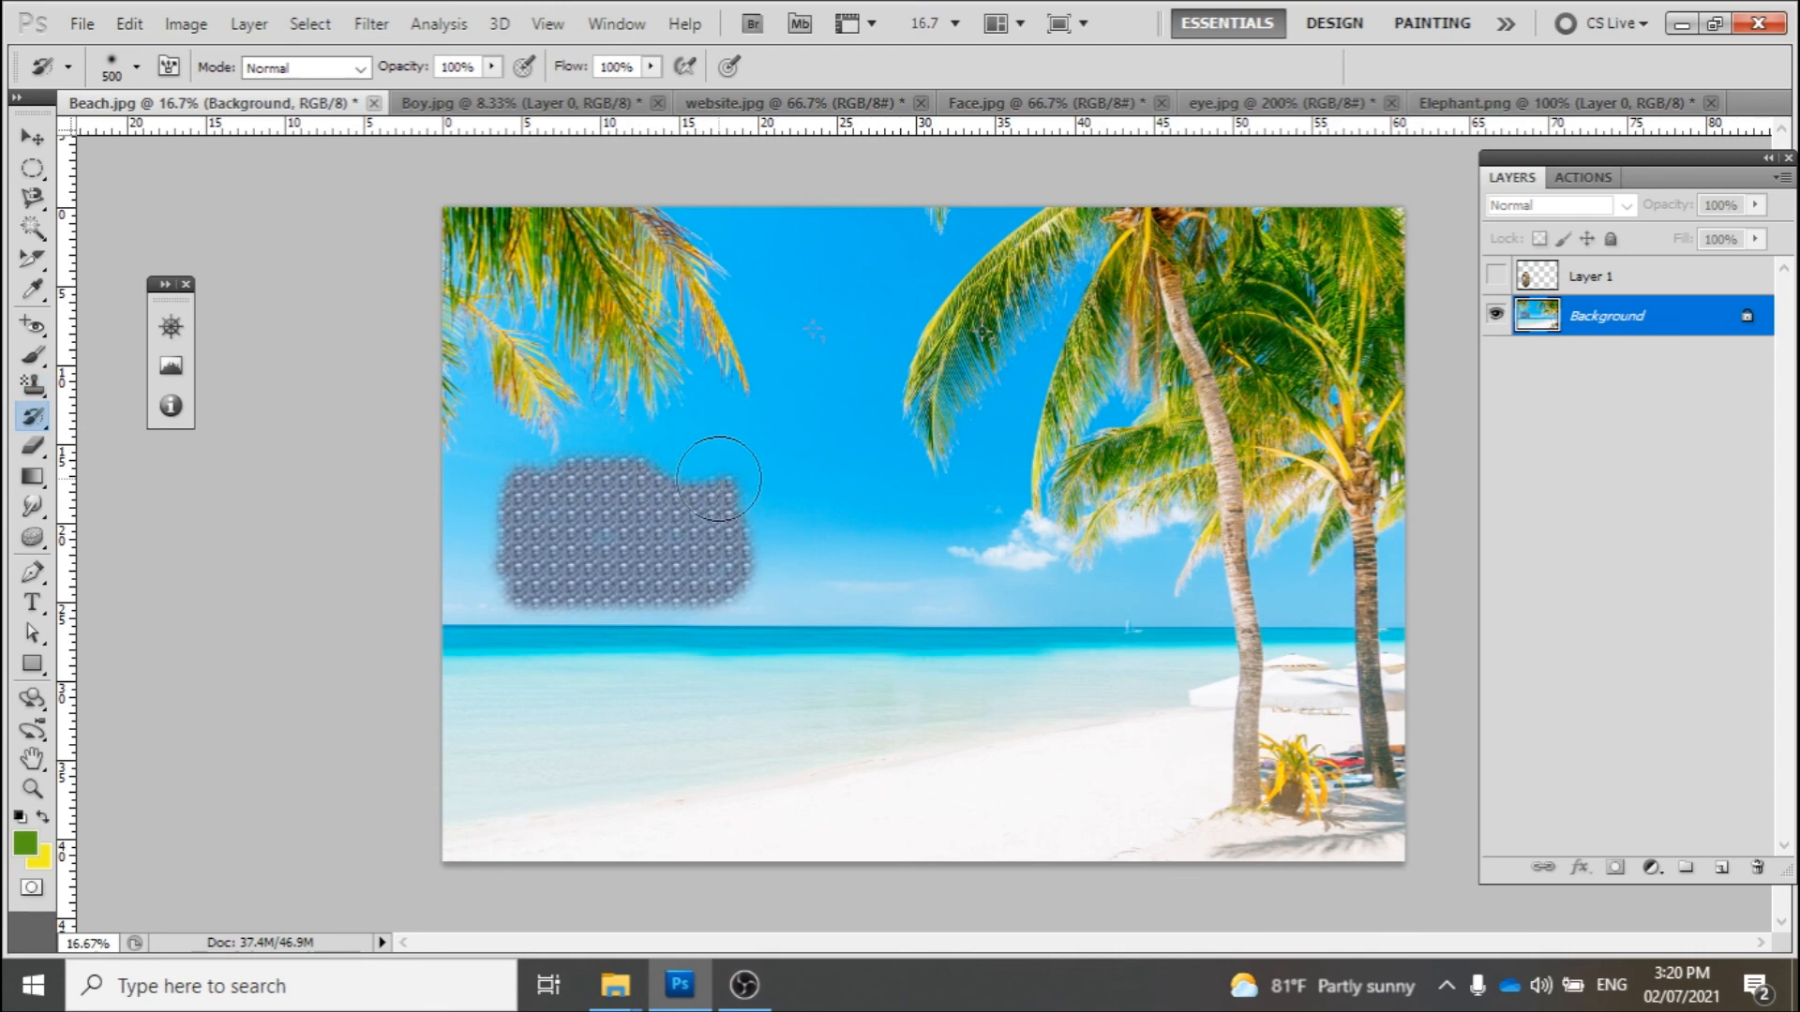
{"action": "mouse_move", "coordinate": [719, 479]}
{"action": "left_mouse_down"}
{"action": "mouse_move", "coordinate": [732, 573]}
{"action": "mouse_move", "coordinate": [719, 588]}
{"action": "mouse_move", "coordinate": [728, 552]}
{"action": "mouse_move", "coordinate": [722, 583]}
{"action": "mouse_move", "coordinate": [687, 588]}
{"action": "mouse_move", "coordinate": [690, 516]}
{"action": "mouse_move", "coordinate": [594, 474]}
{"action": "mouse_move", "coordinate": [661, 465]}
{"action": "mouse_move", "coordinate": [495, 484]}
{"action": "mouse_move", "coordinate": [629, 508]}
{"action": "mouse_move", "coordinate": [521, 555]}
{"action": "mouse_move", "coordinate": [640, 555]}
{"action": "mouse_move", "coordinate": [613, 598]}
{"action": "mouse_move", "coordinate": [510, 555]}
{"action": "left_mouse_up"}
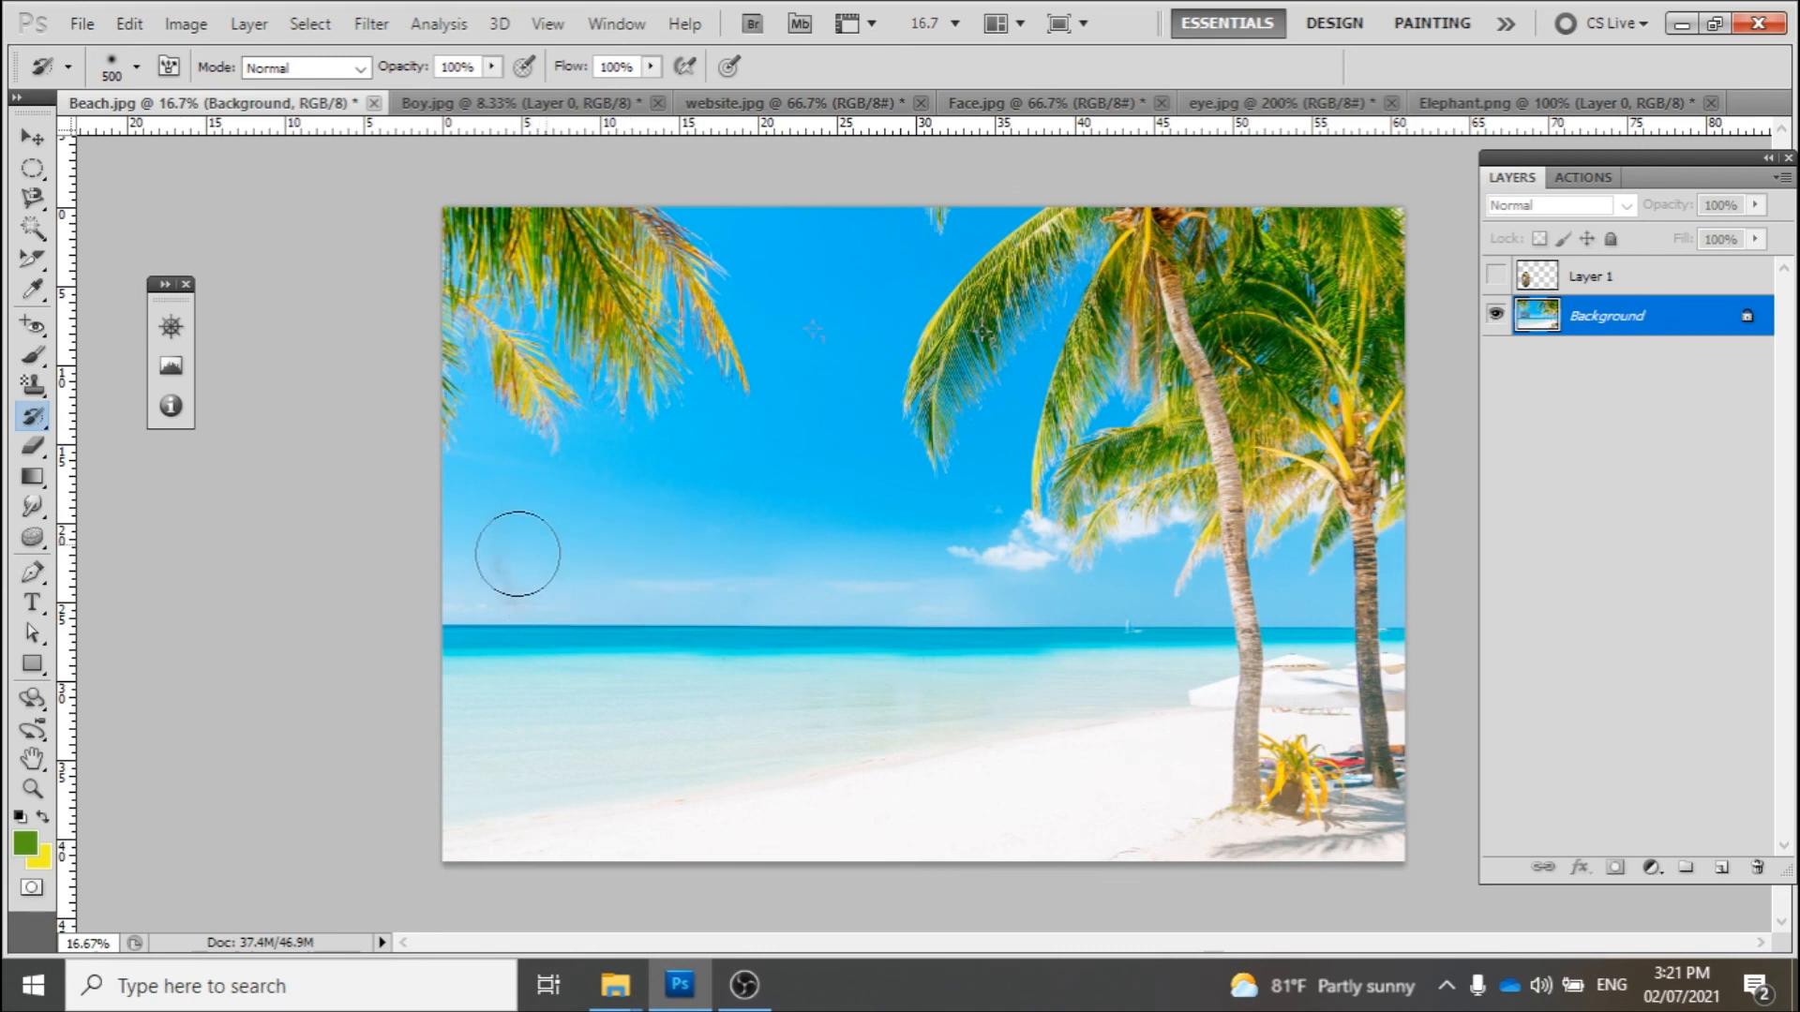